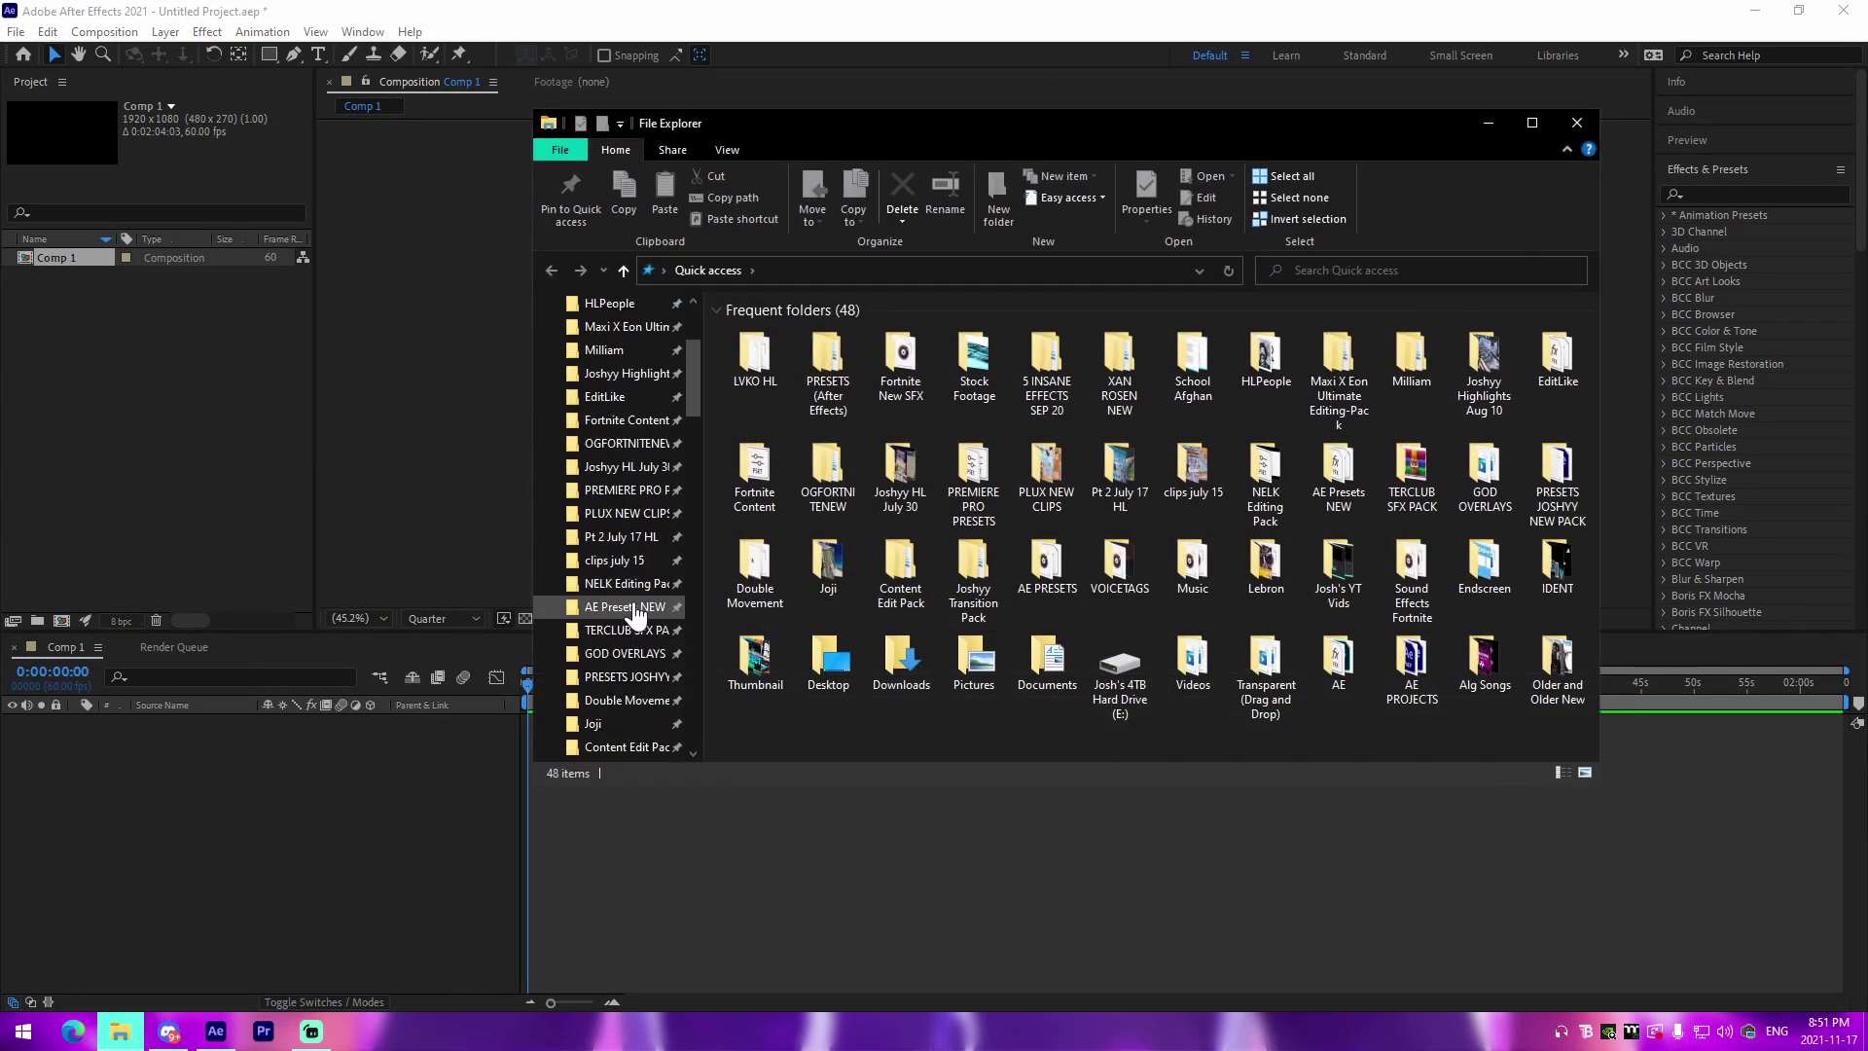
# Add MVI_0273.MOV from the 2021_11_11 folder in Documents to Comp 1 and fit it to the composition size.
pyautogui.click(626, 606)
pyautogui.scroll(-5, 637, 681)
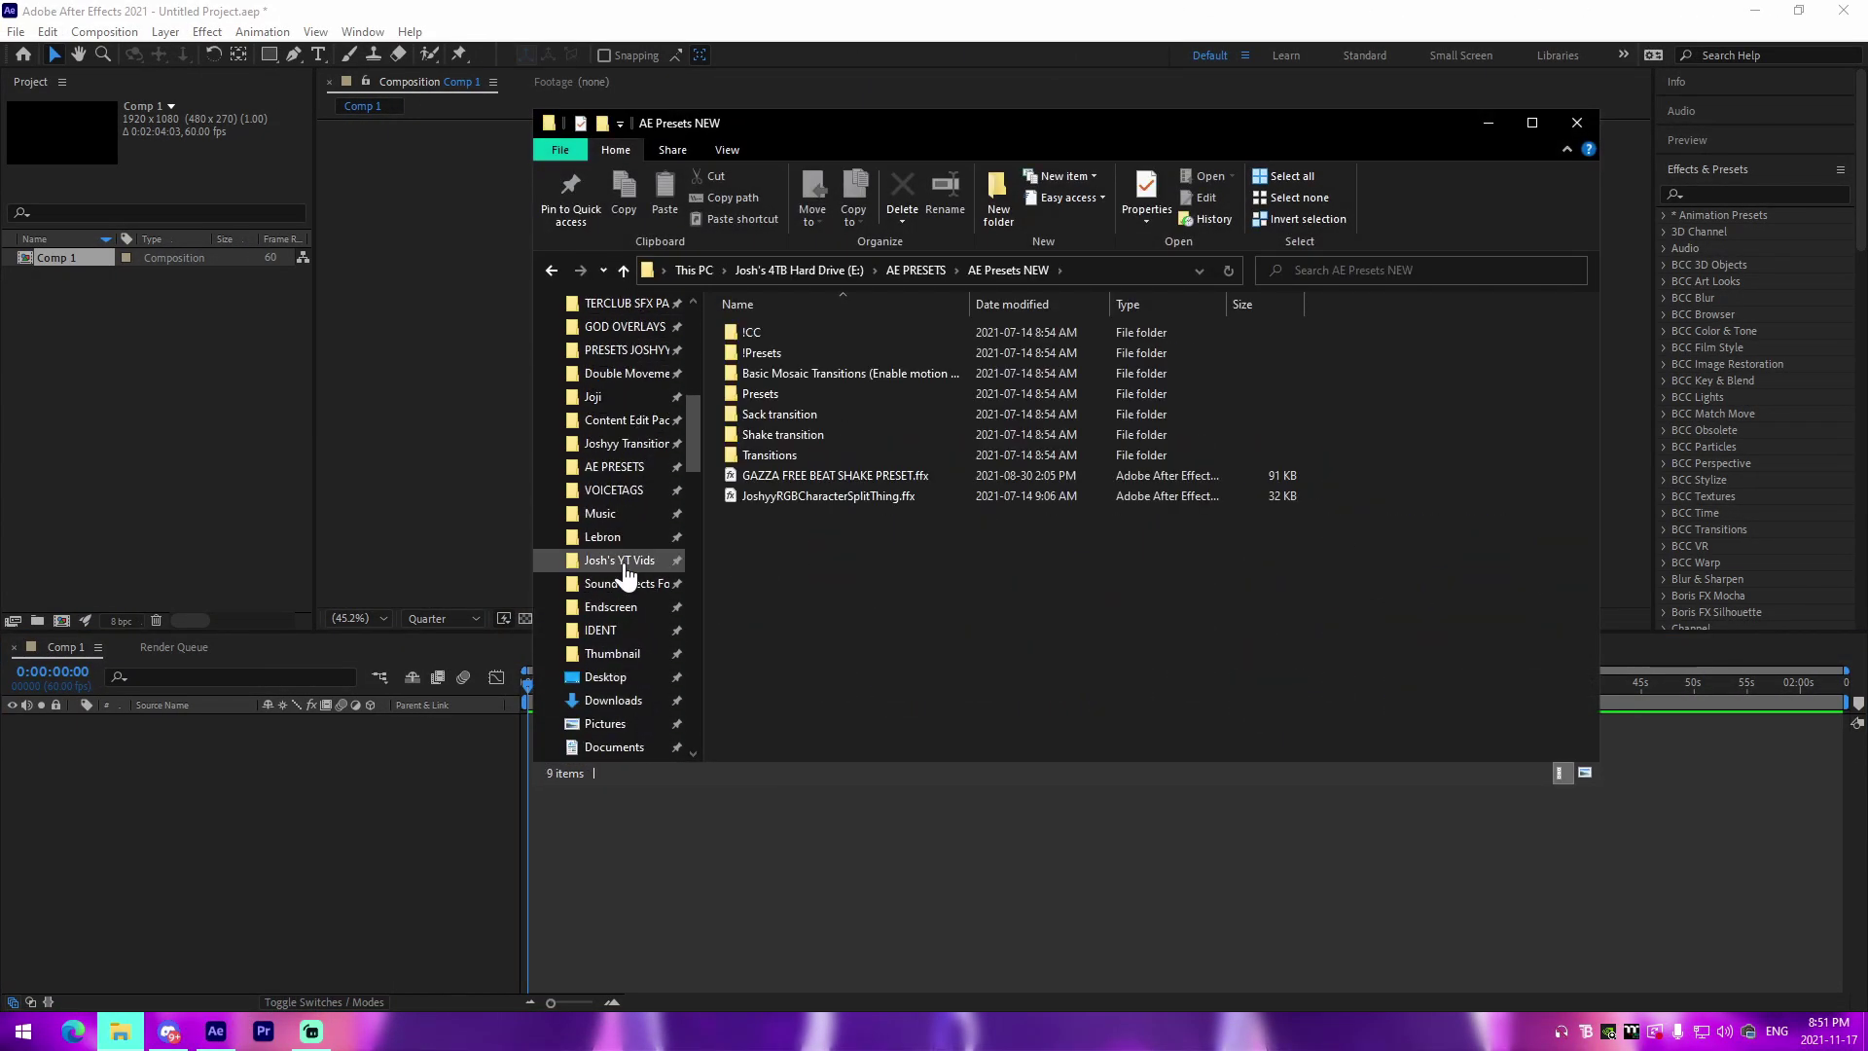
pyautogui.scroll(-1, 628, 696)
pyautogui.click(625, 676)
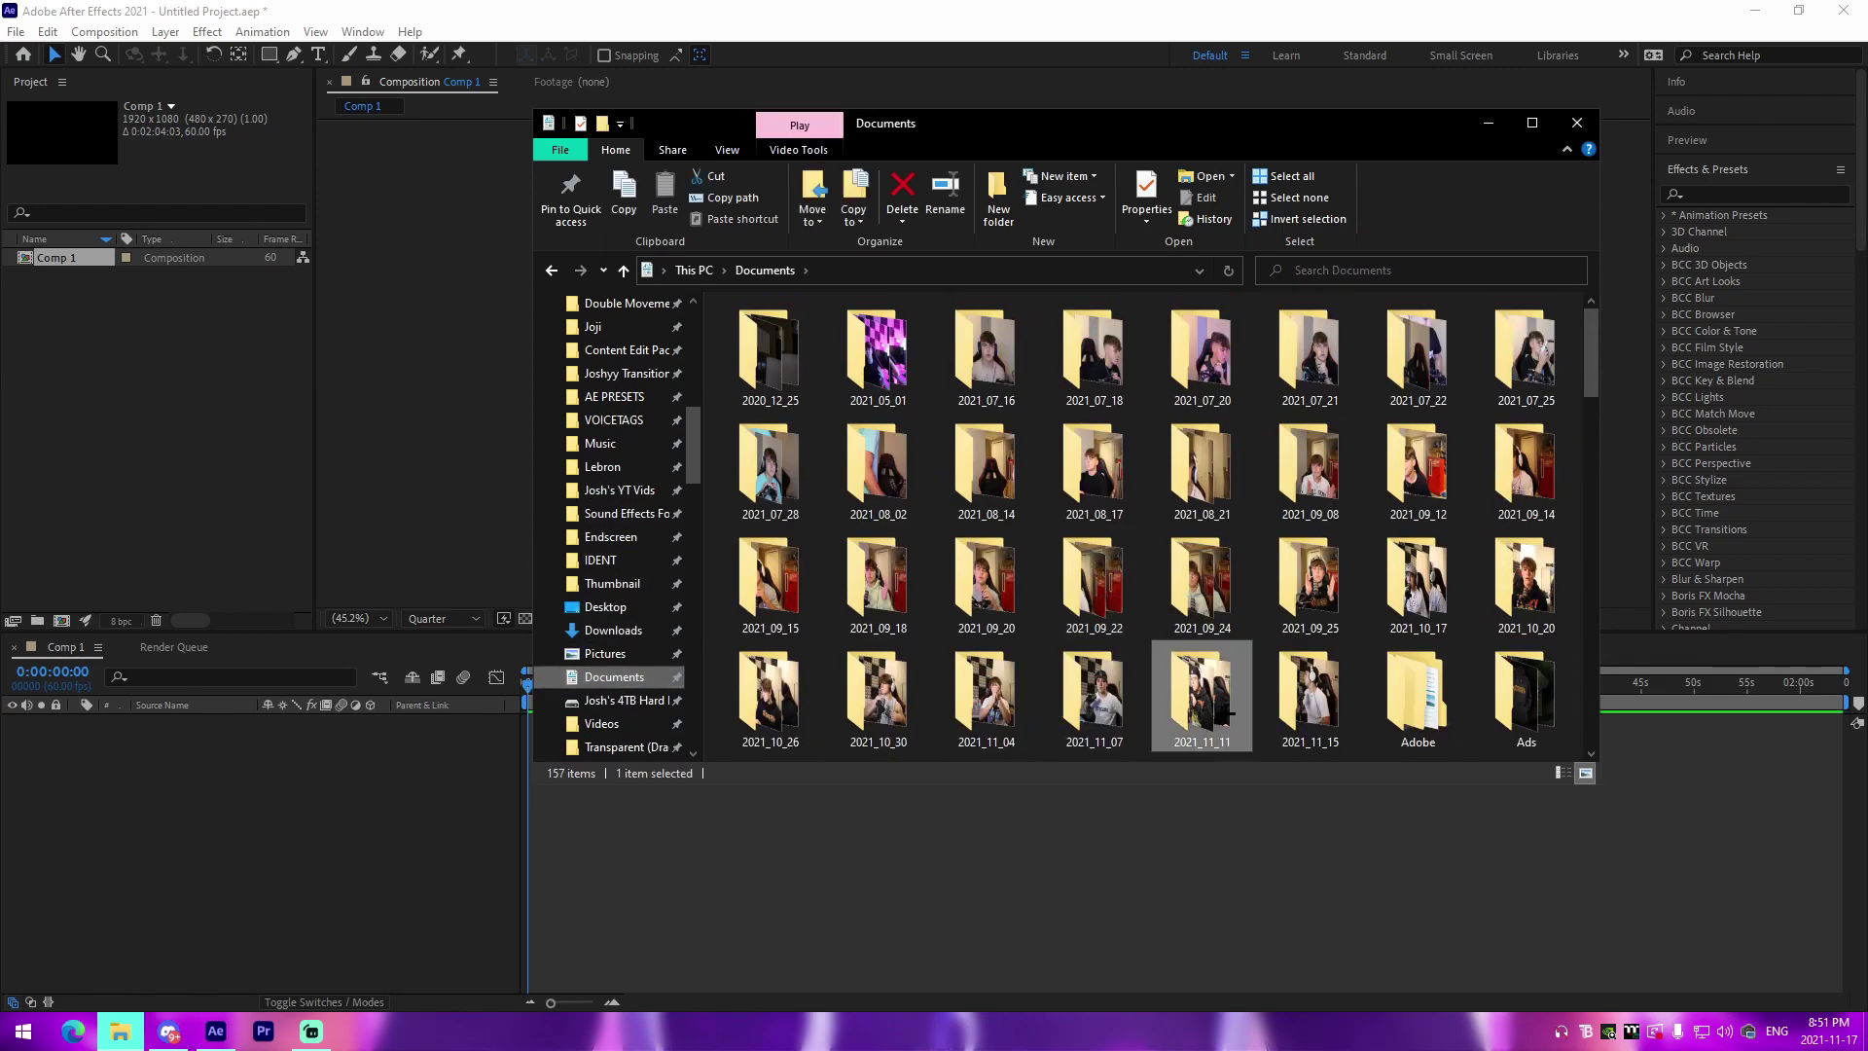
pyautogui.doubleClick(1201, 696)
pyautogui.moveTo(878, 361); pyautogui.dragTo(692, 846)
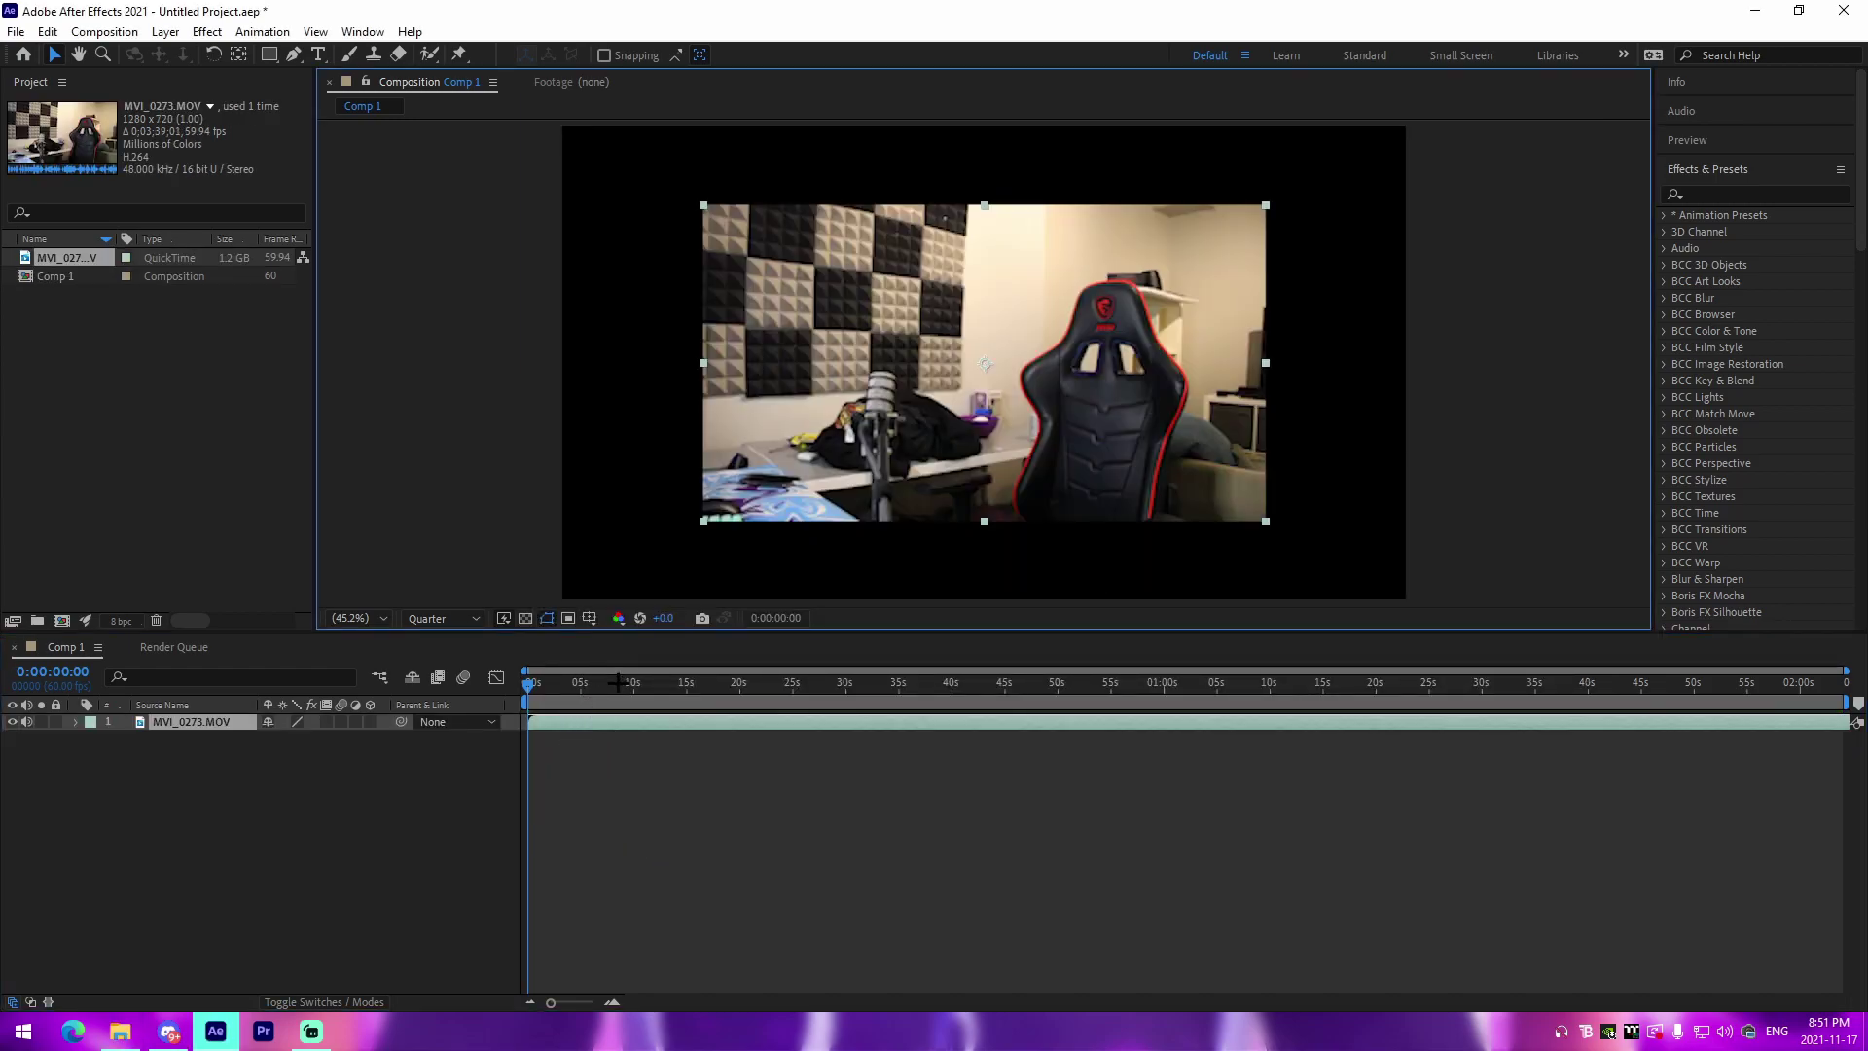
pyautogui.hotkey('ctrl', 'alt', 'f')
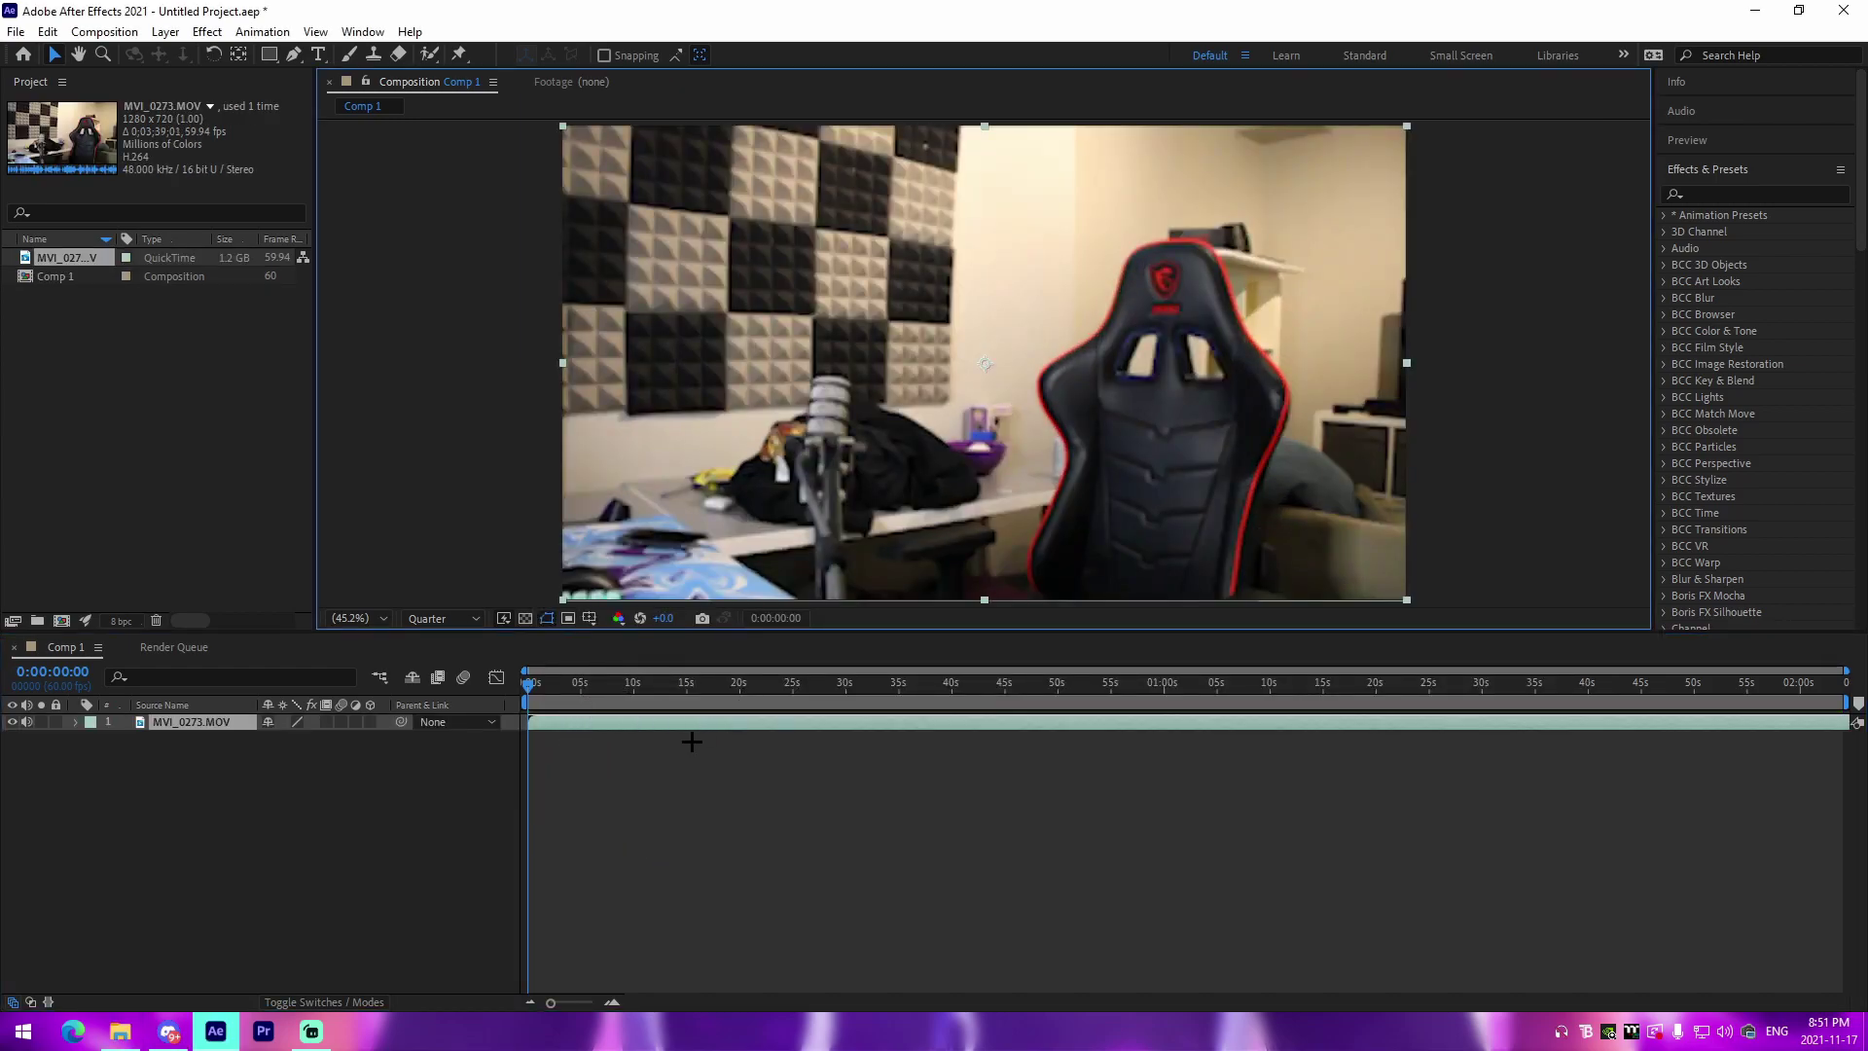
pyautogui.click(691, 741)
# Trim MVI_0273.MOV to the part starting at 0:00:35:58, placed at the composition's start and cut off at 0:00:10:44.
pyautogui.moveTo(671, 685); pyautogui.dragTo(909, 688)
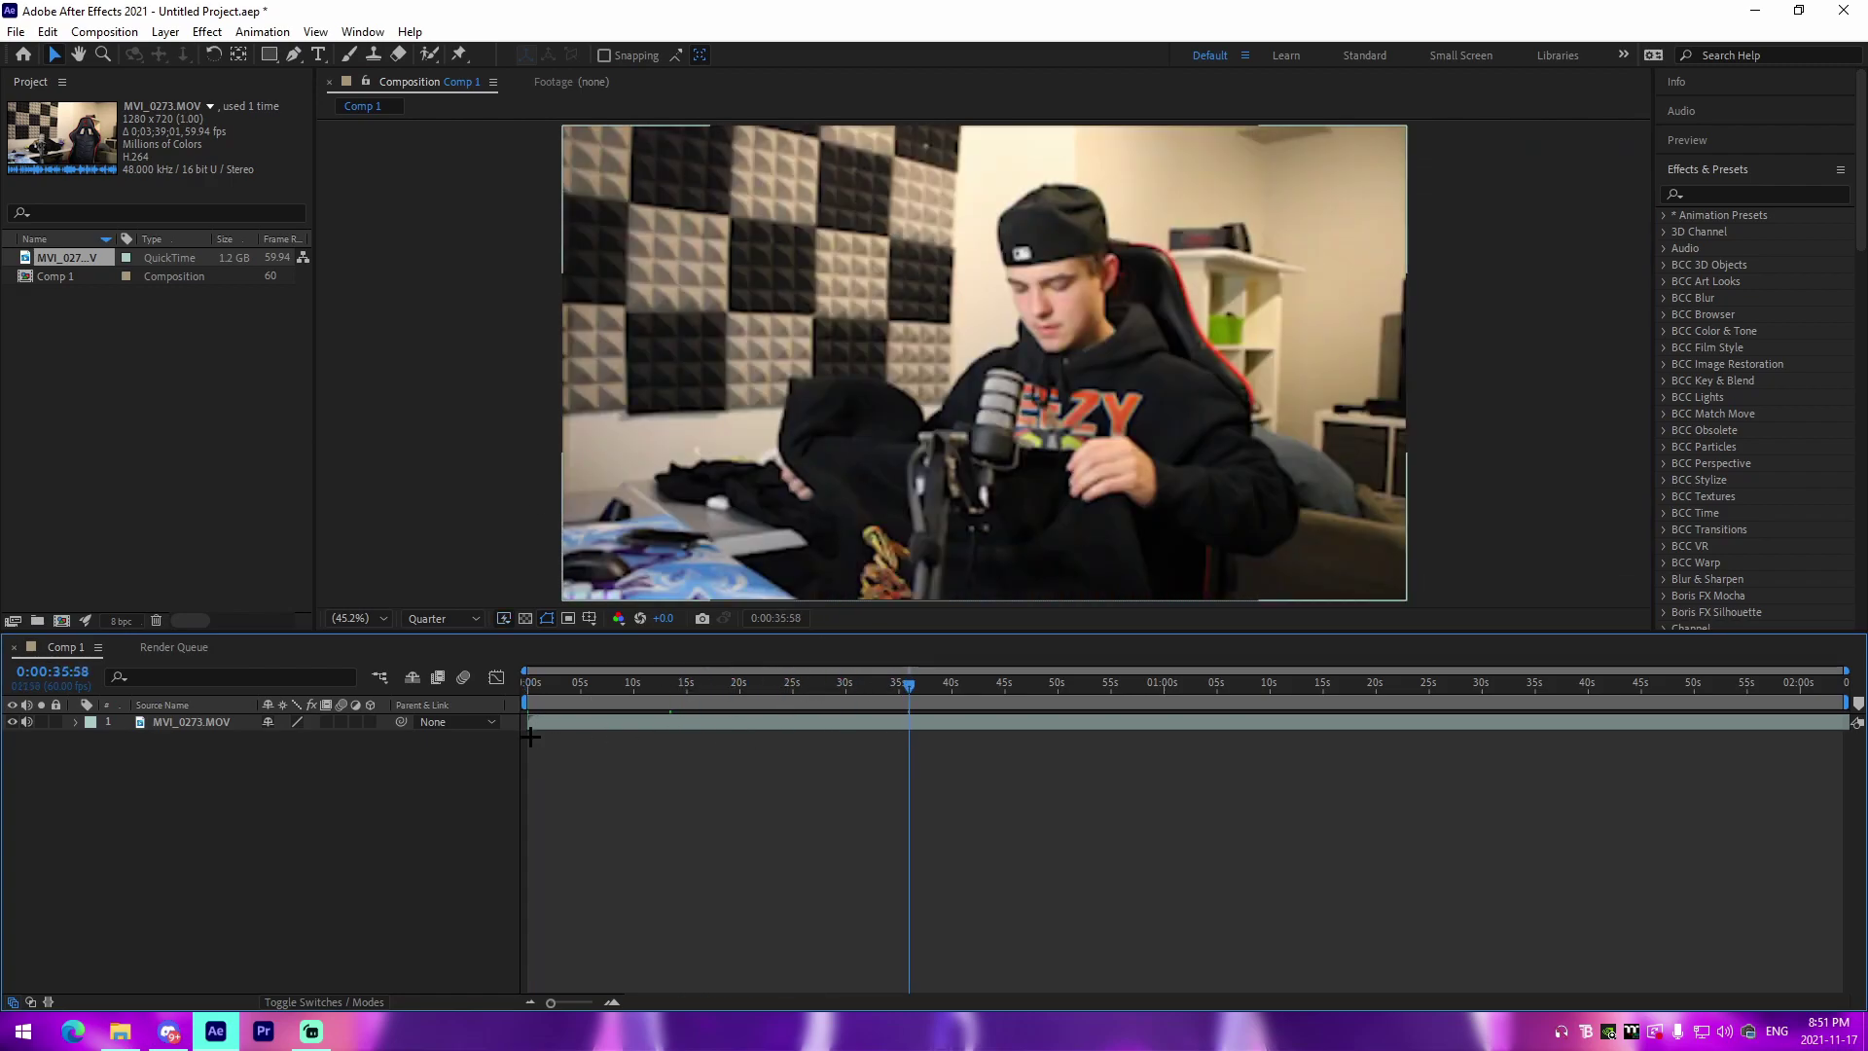
pyautogui.moveTo(529, 723); pyautogui.dragTo(641, 686)
pyautogui.click(574, 741)
pyautogui.click(675, 723)
pyautogui.hotkey('ctrl', 'shift', 'd')
pyautogui.press('Delete')
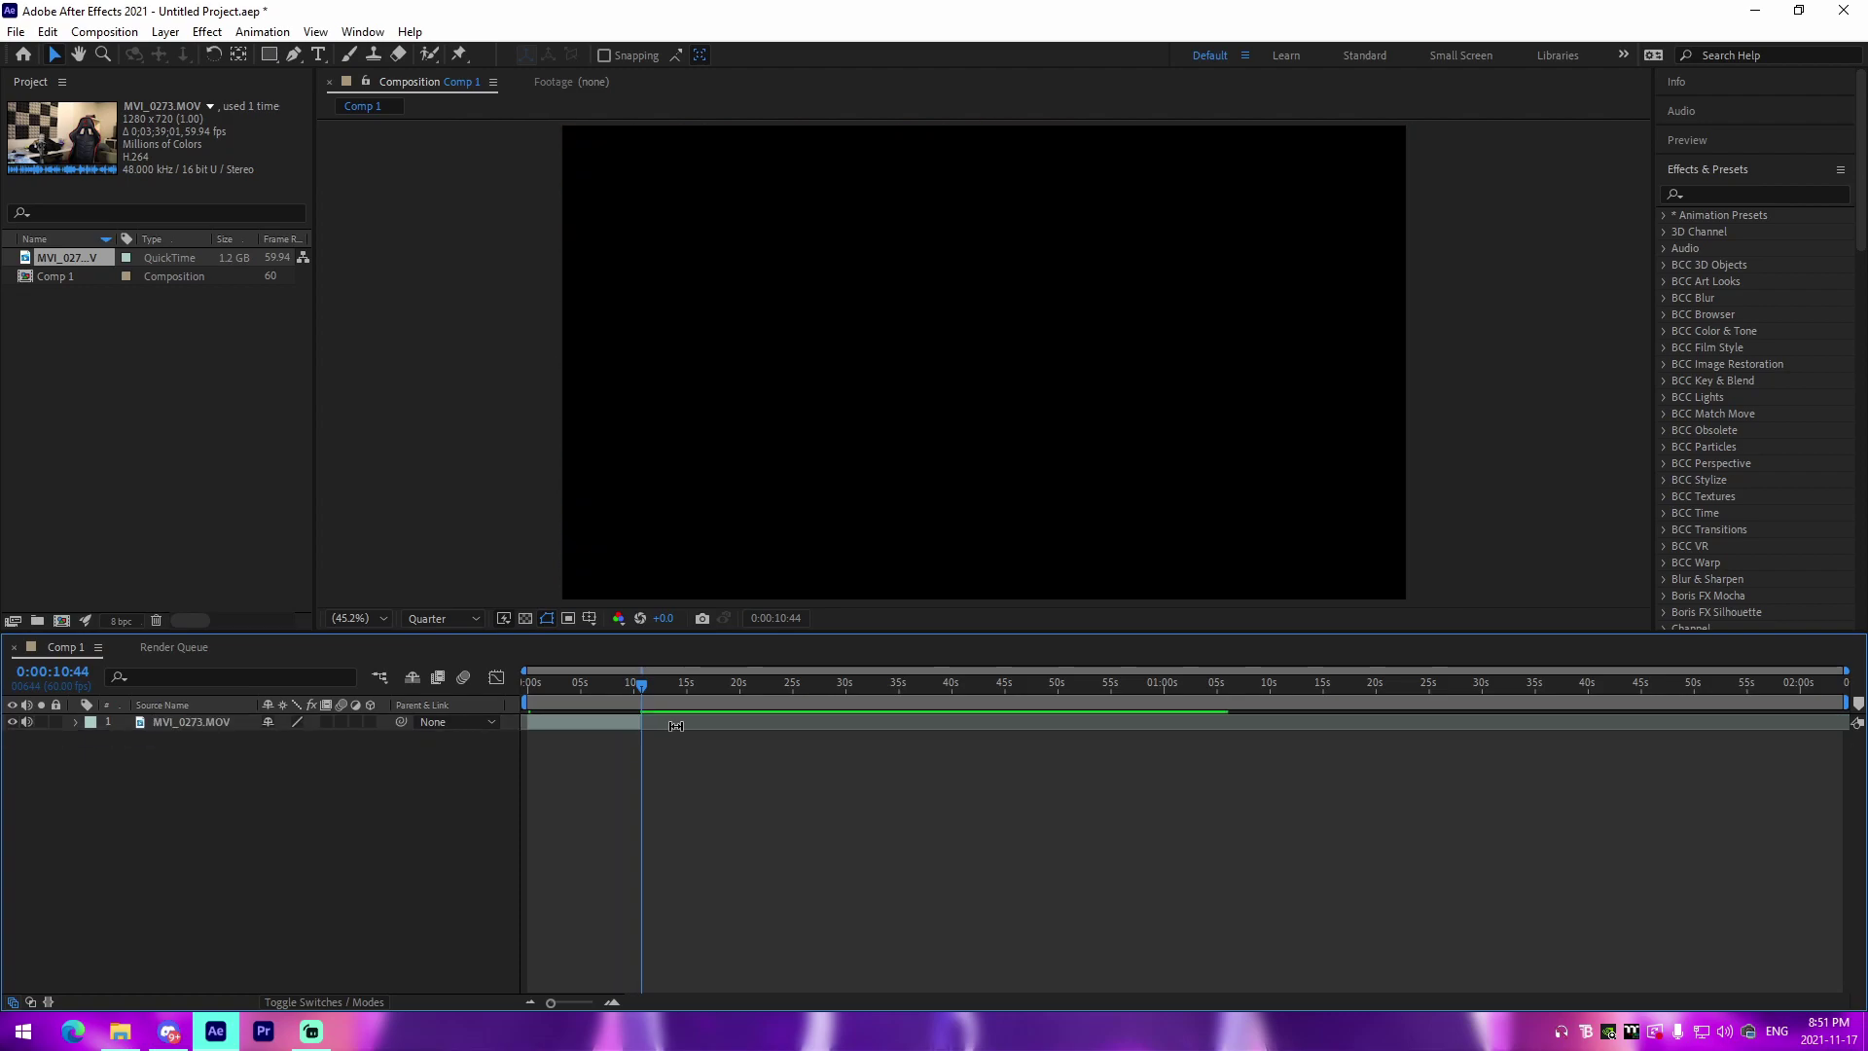
# Scrub through the trimmed clip up to about 8 seconds and return the playhead to the composition's start.
pyautogui.click(612, 1002)
pyautogui.moveTo(629, 681); pyautogui.dragTo(876, 713)
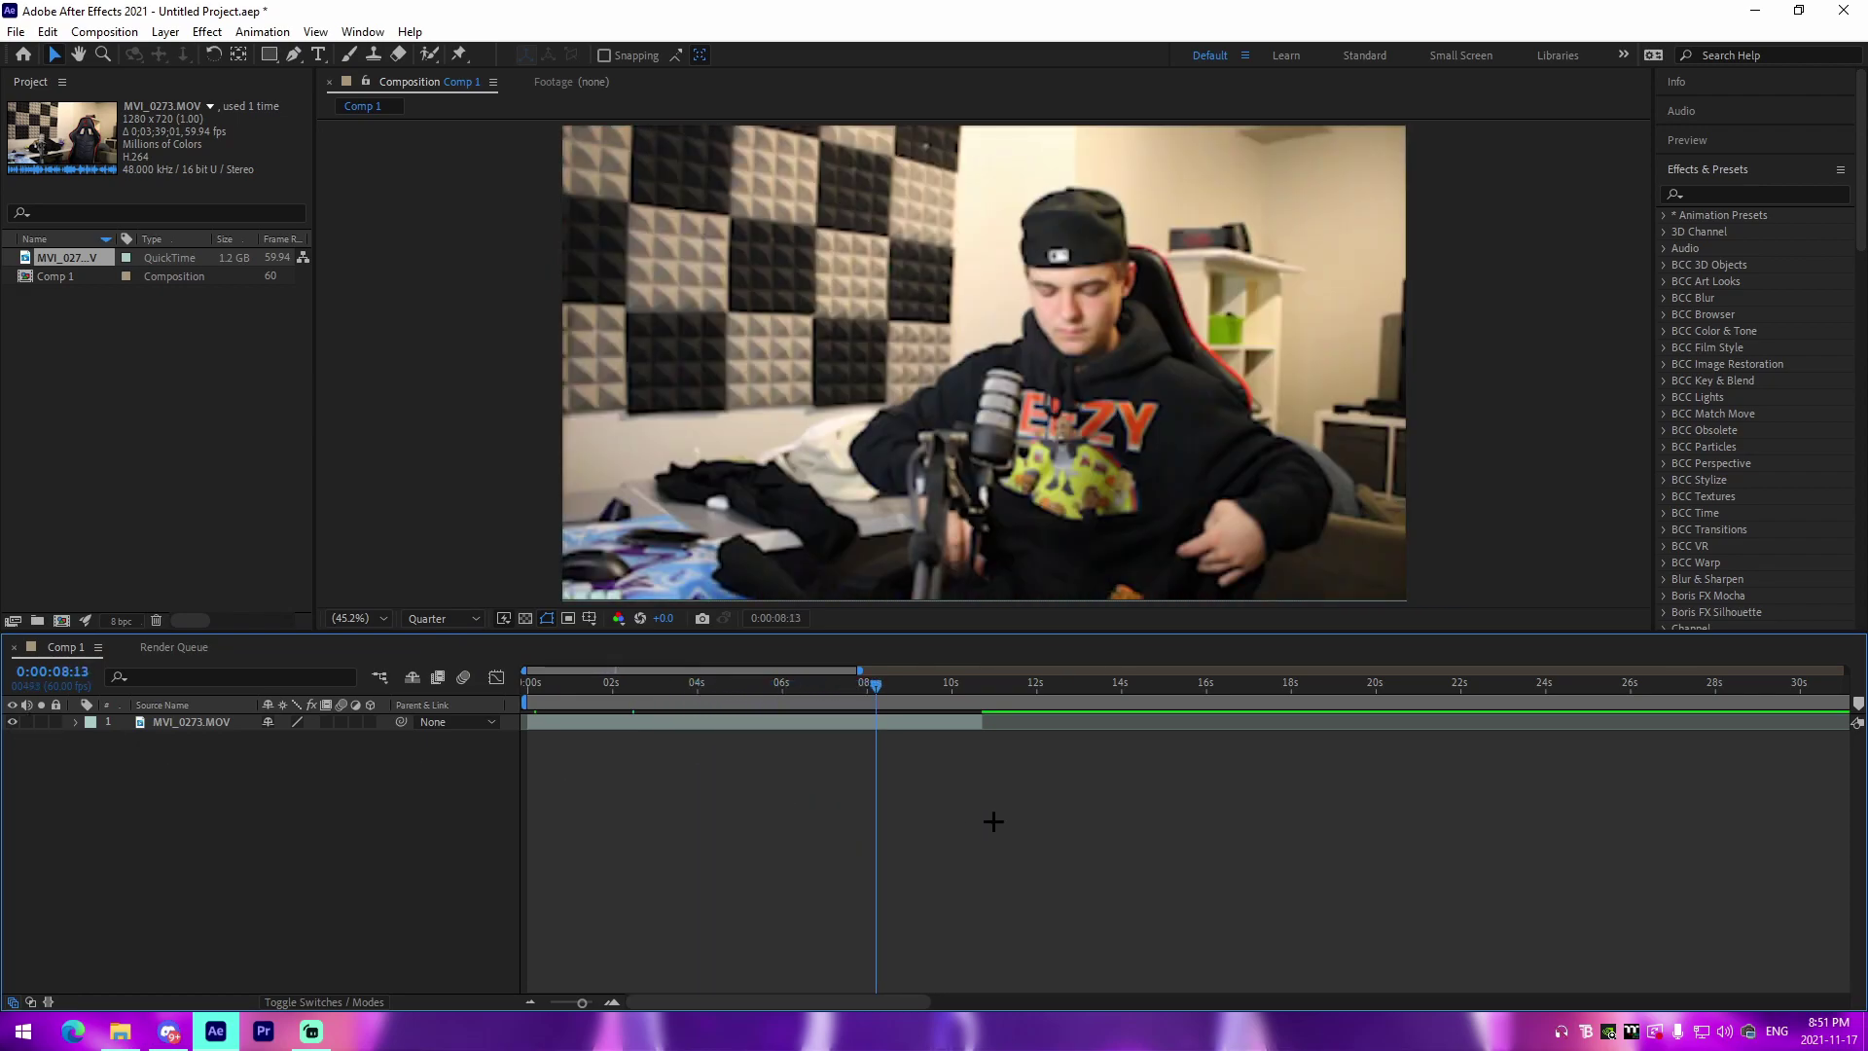
pyautogui.moveTo(715, 692); pyautogui.dragTo(469, 776)
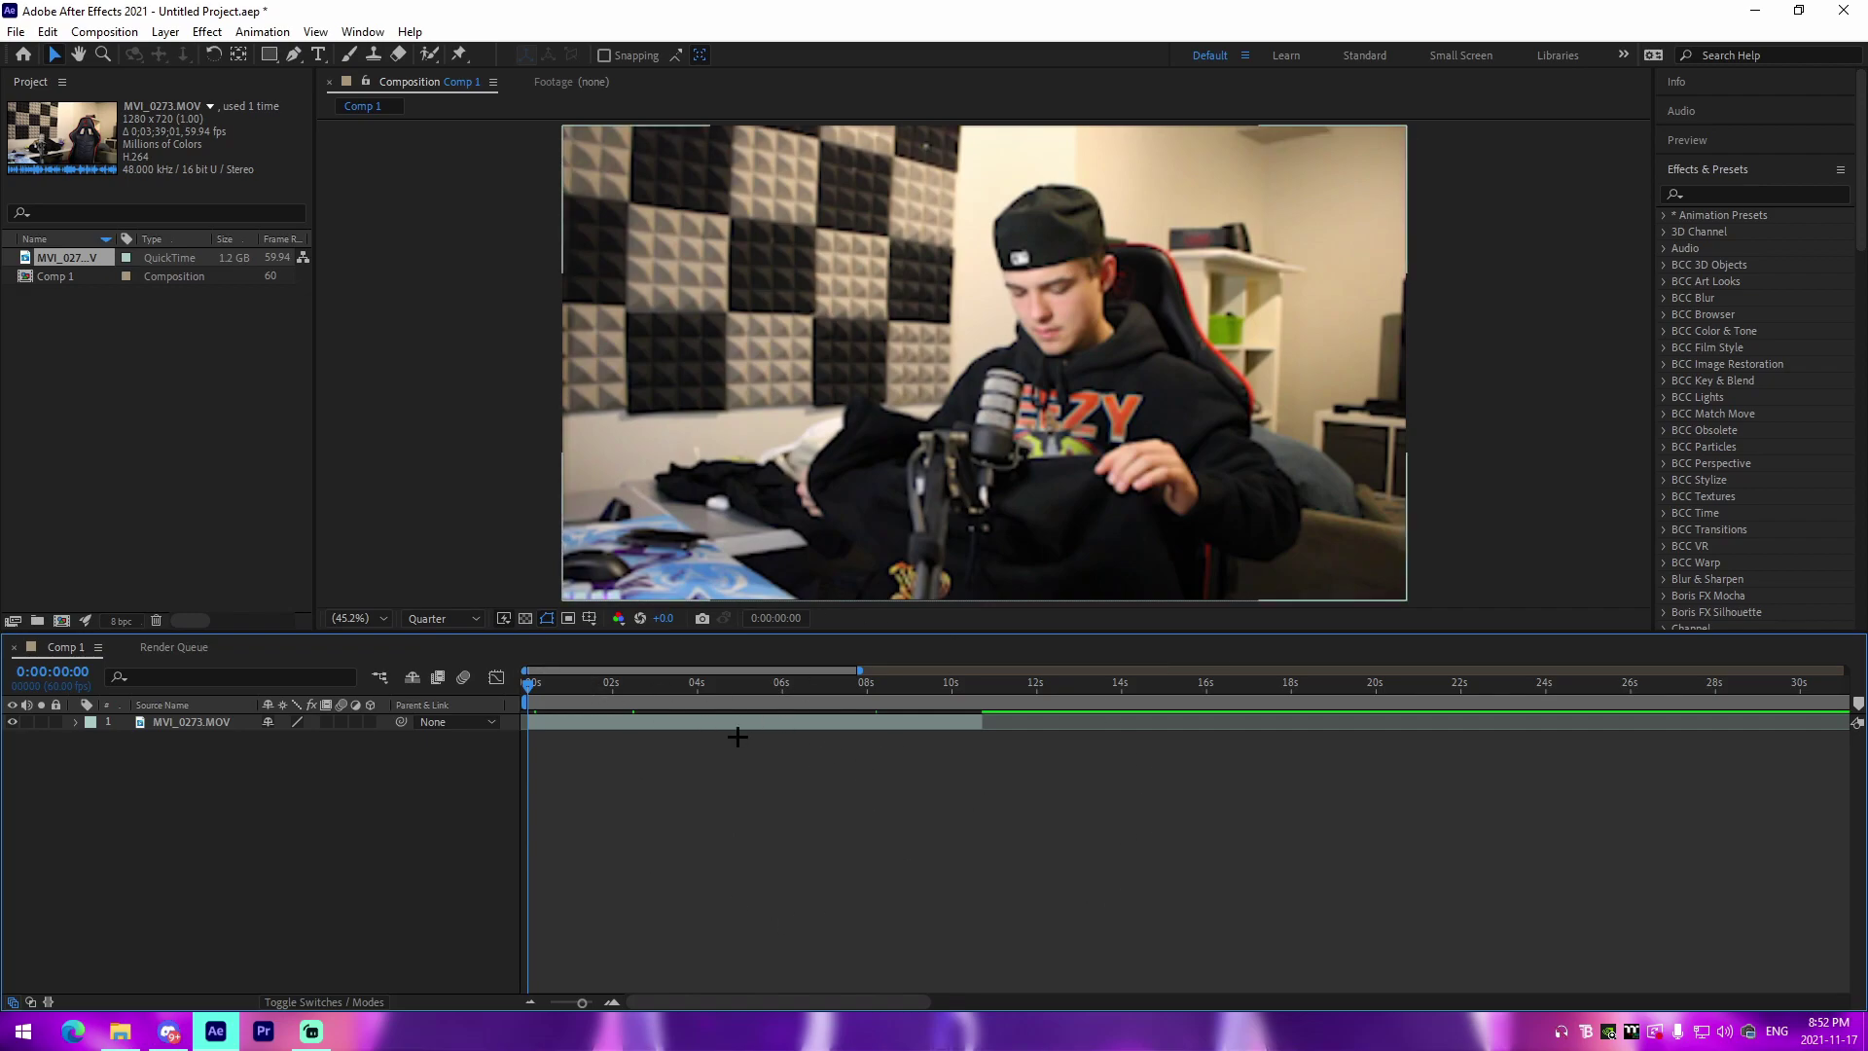
pyautogui.moveTo(107, 1039)
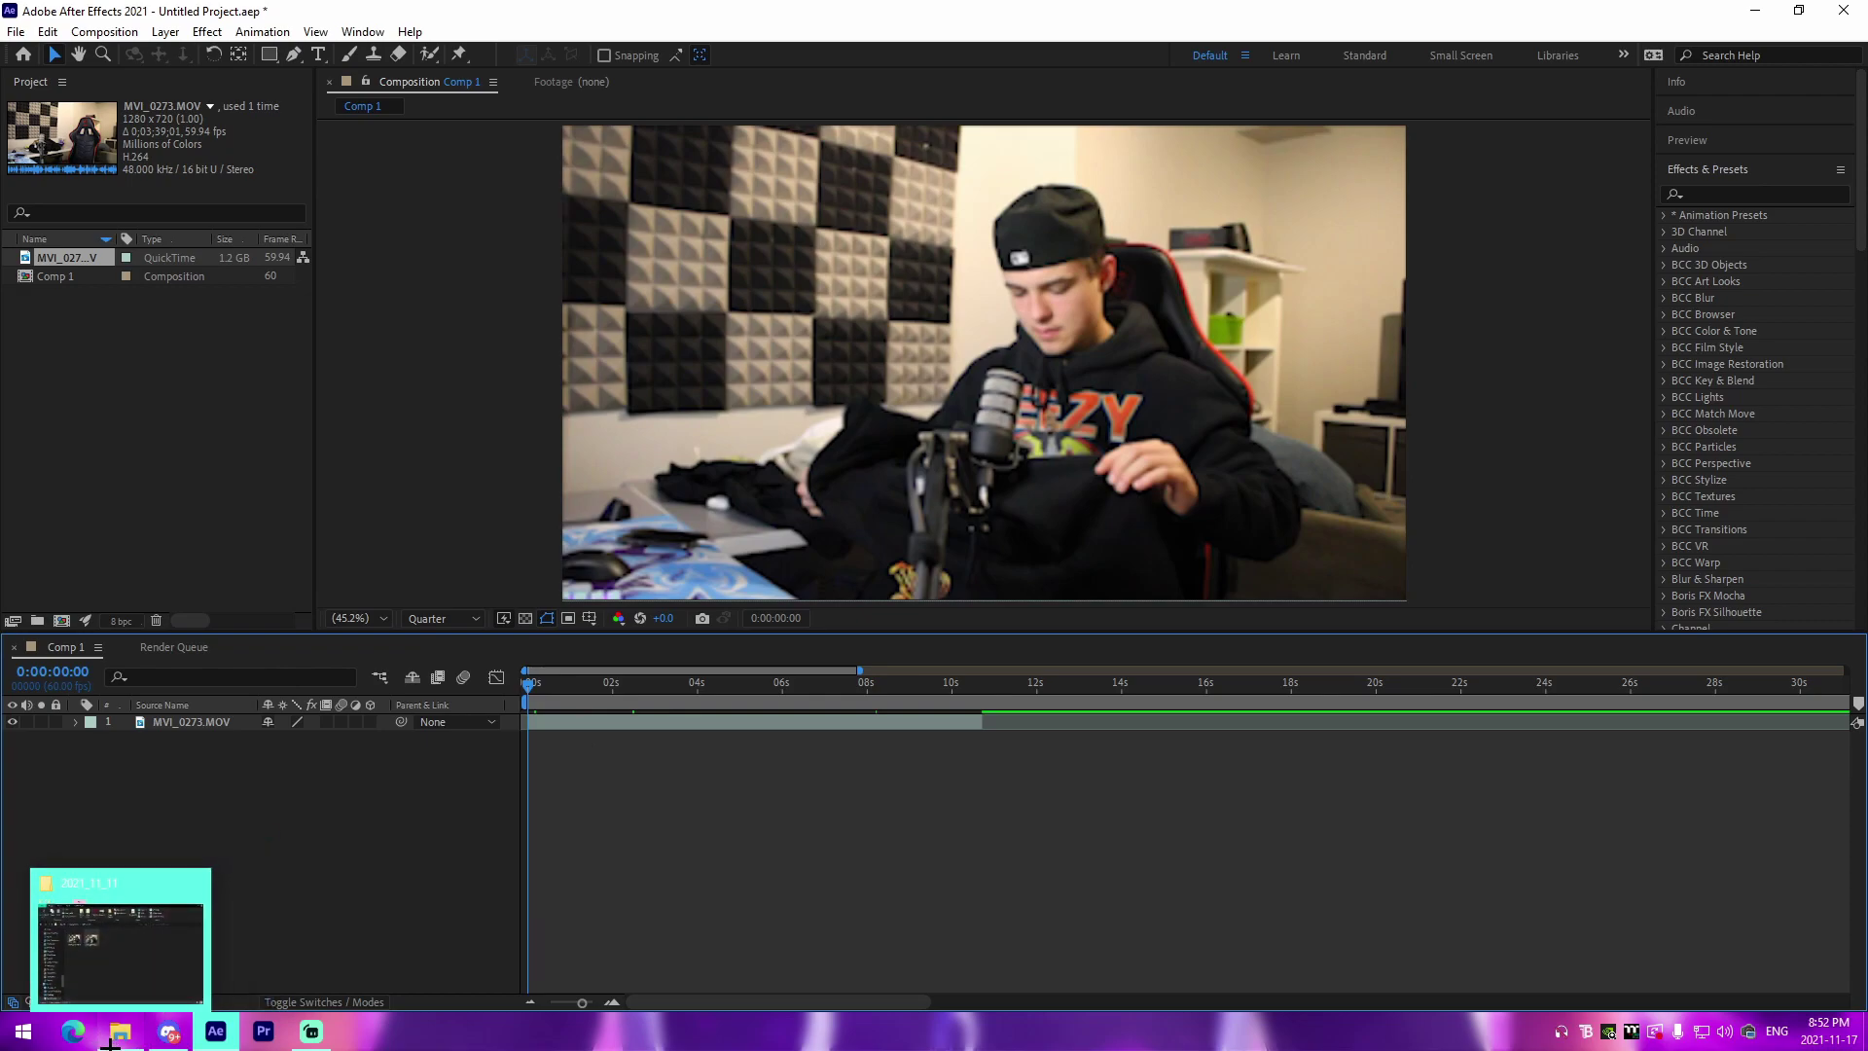
pyautogui.click(109, 1039)
pyautogui.scroll(-3, 642, 701)
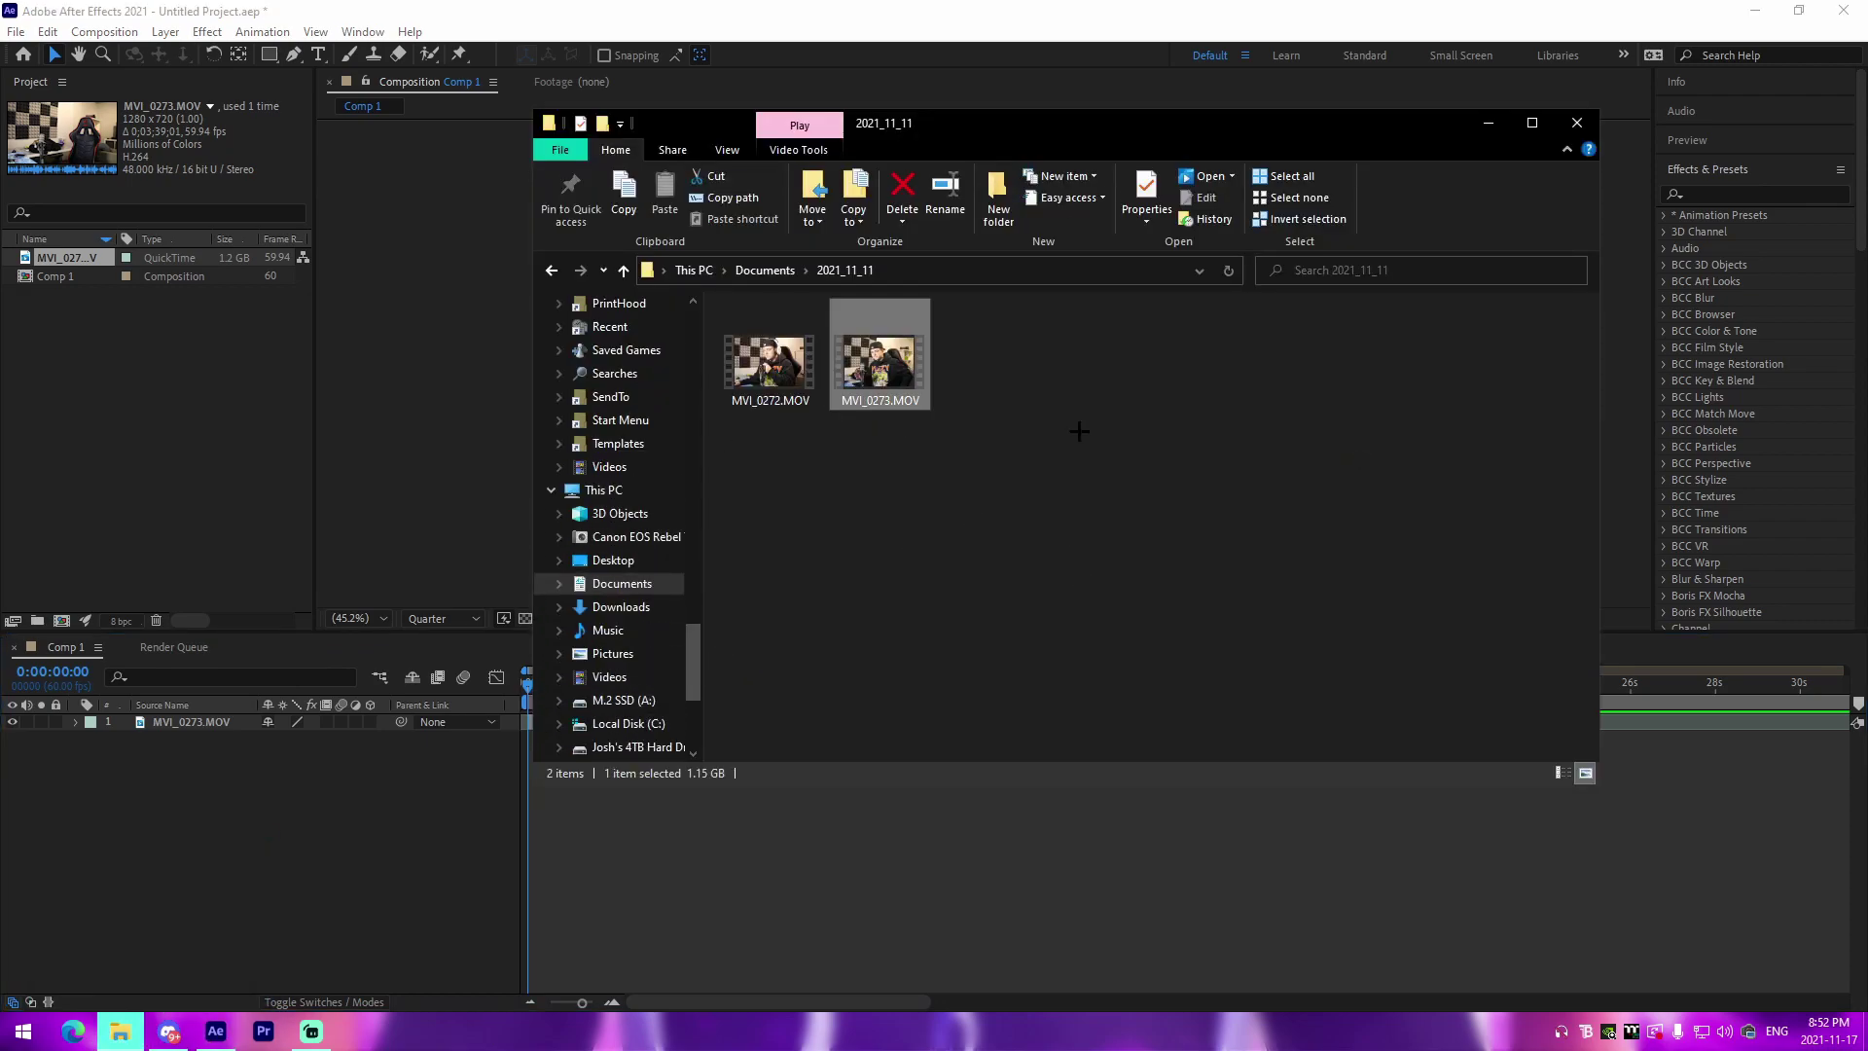
pyautogui.click(1594, 110)
# Switch to the web browser, search Google for "after effects png" and open the Wikipedia Adobe After Effects logo image.
pyautogui.click(73, 1031)
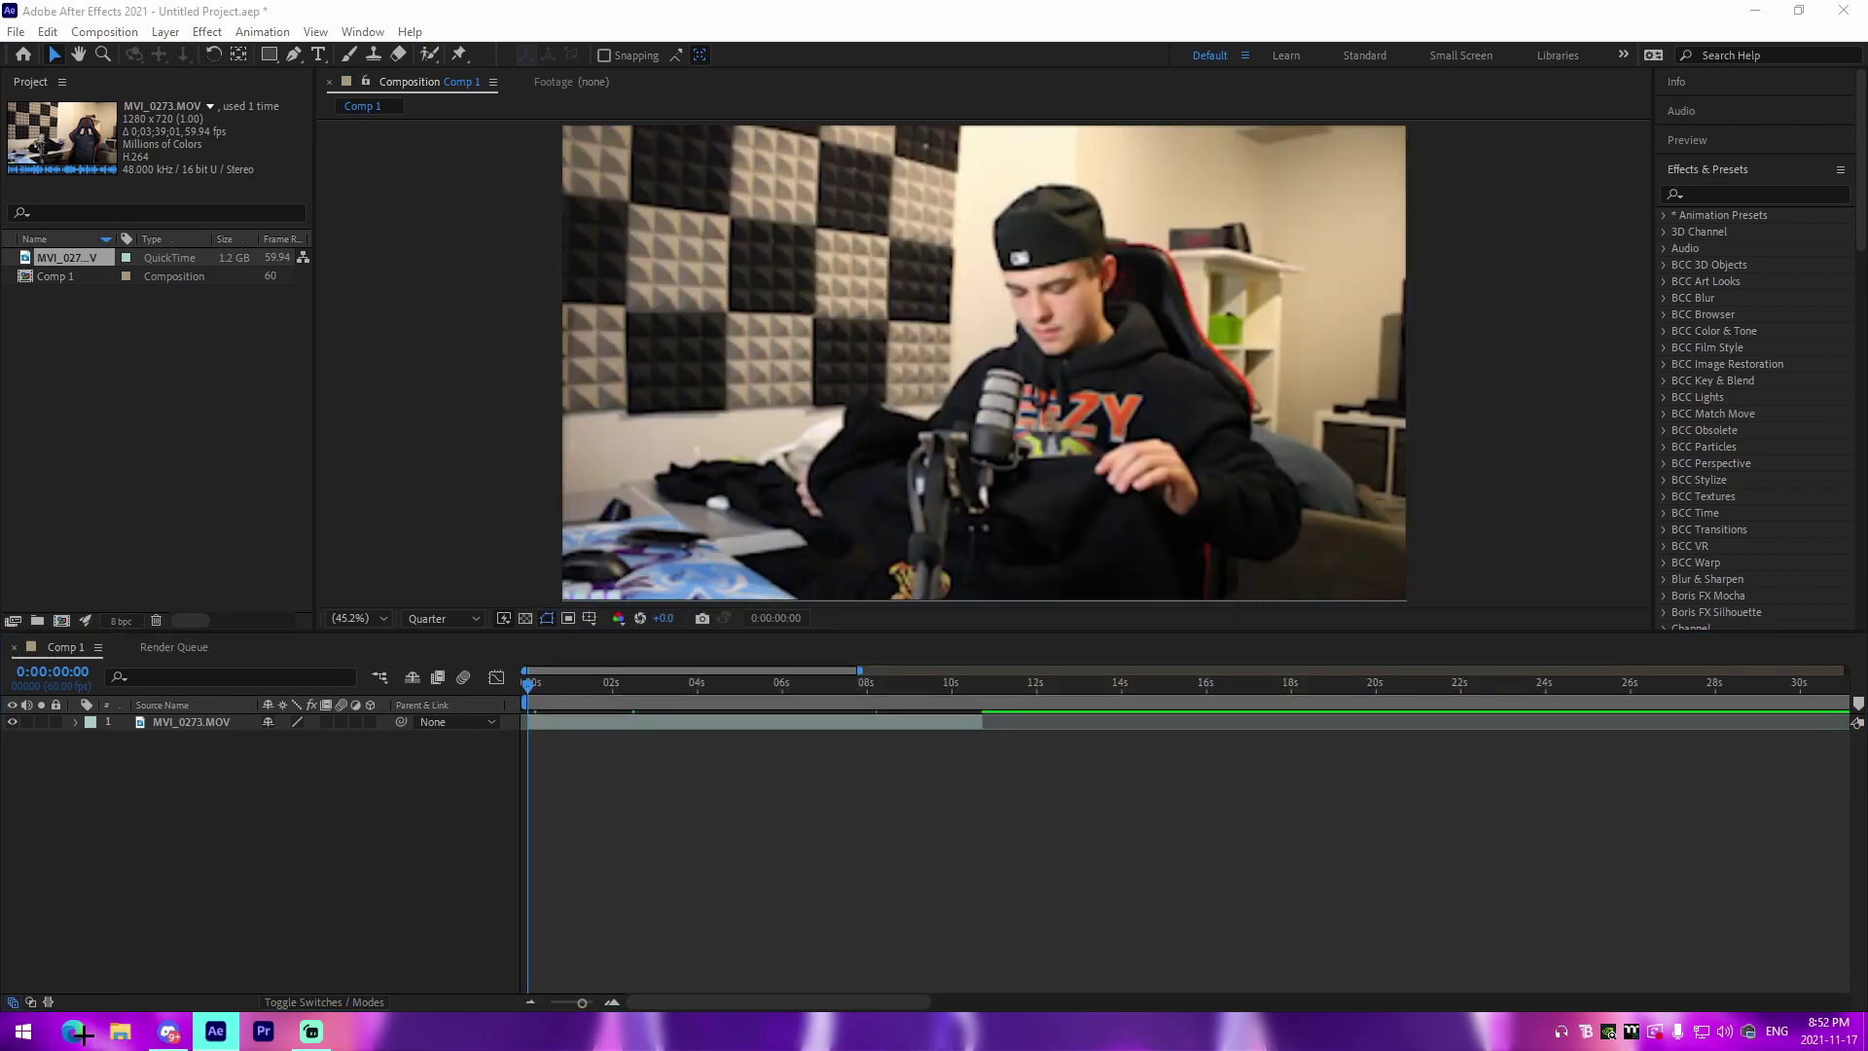
pyautogui.write('after effe')
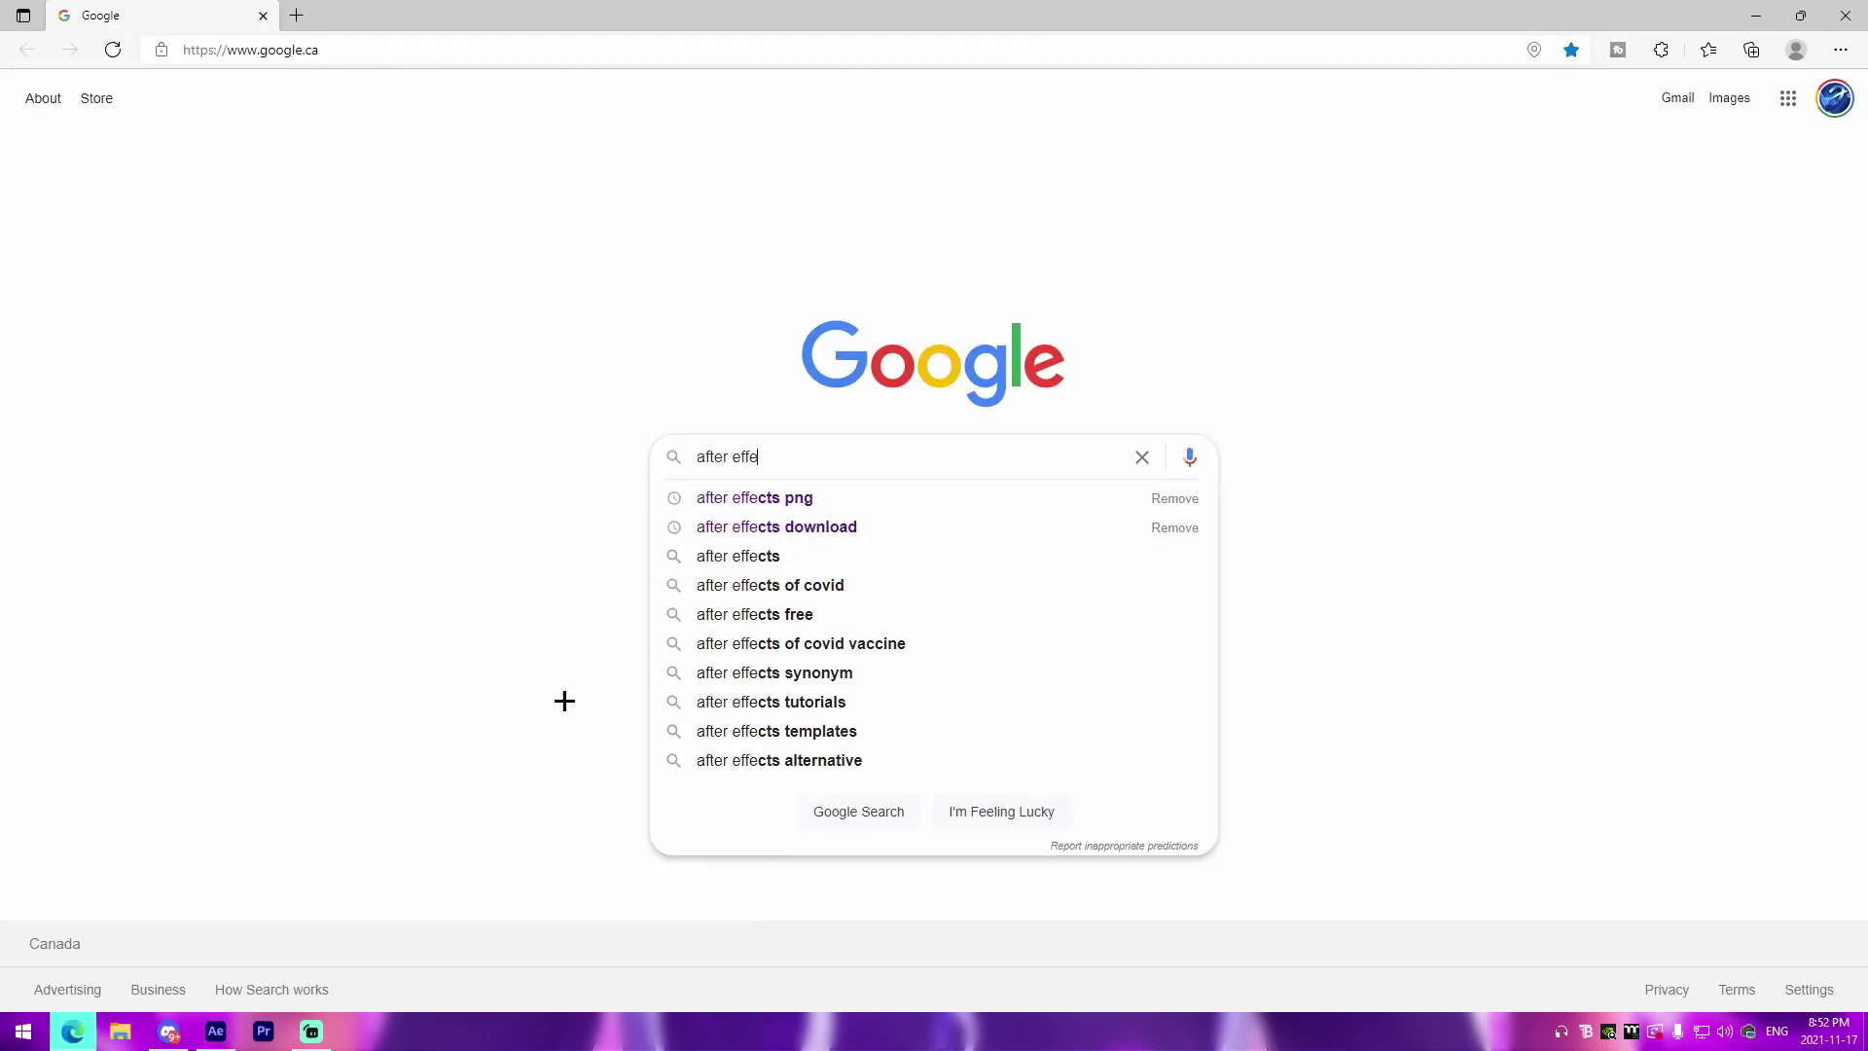
pyautogui.click(771, 498)
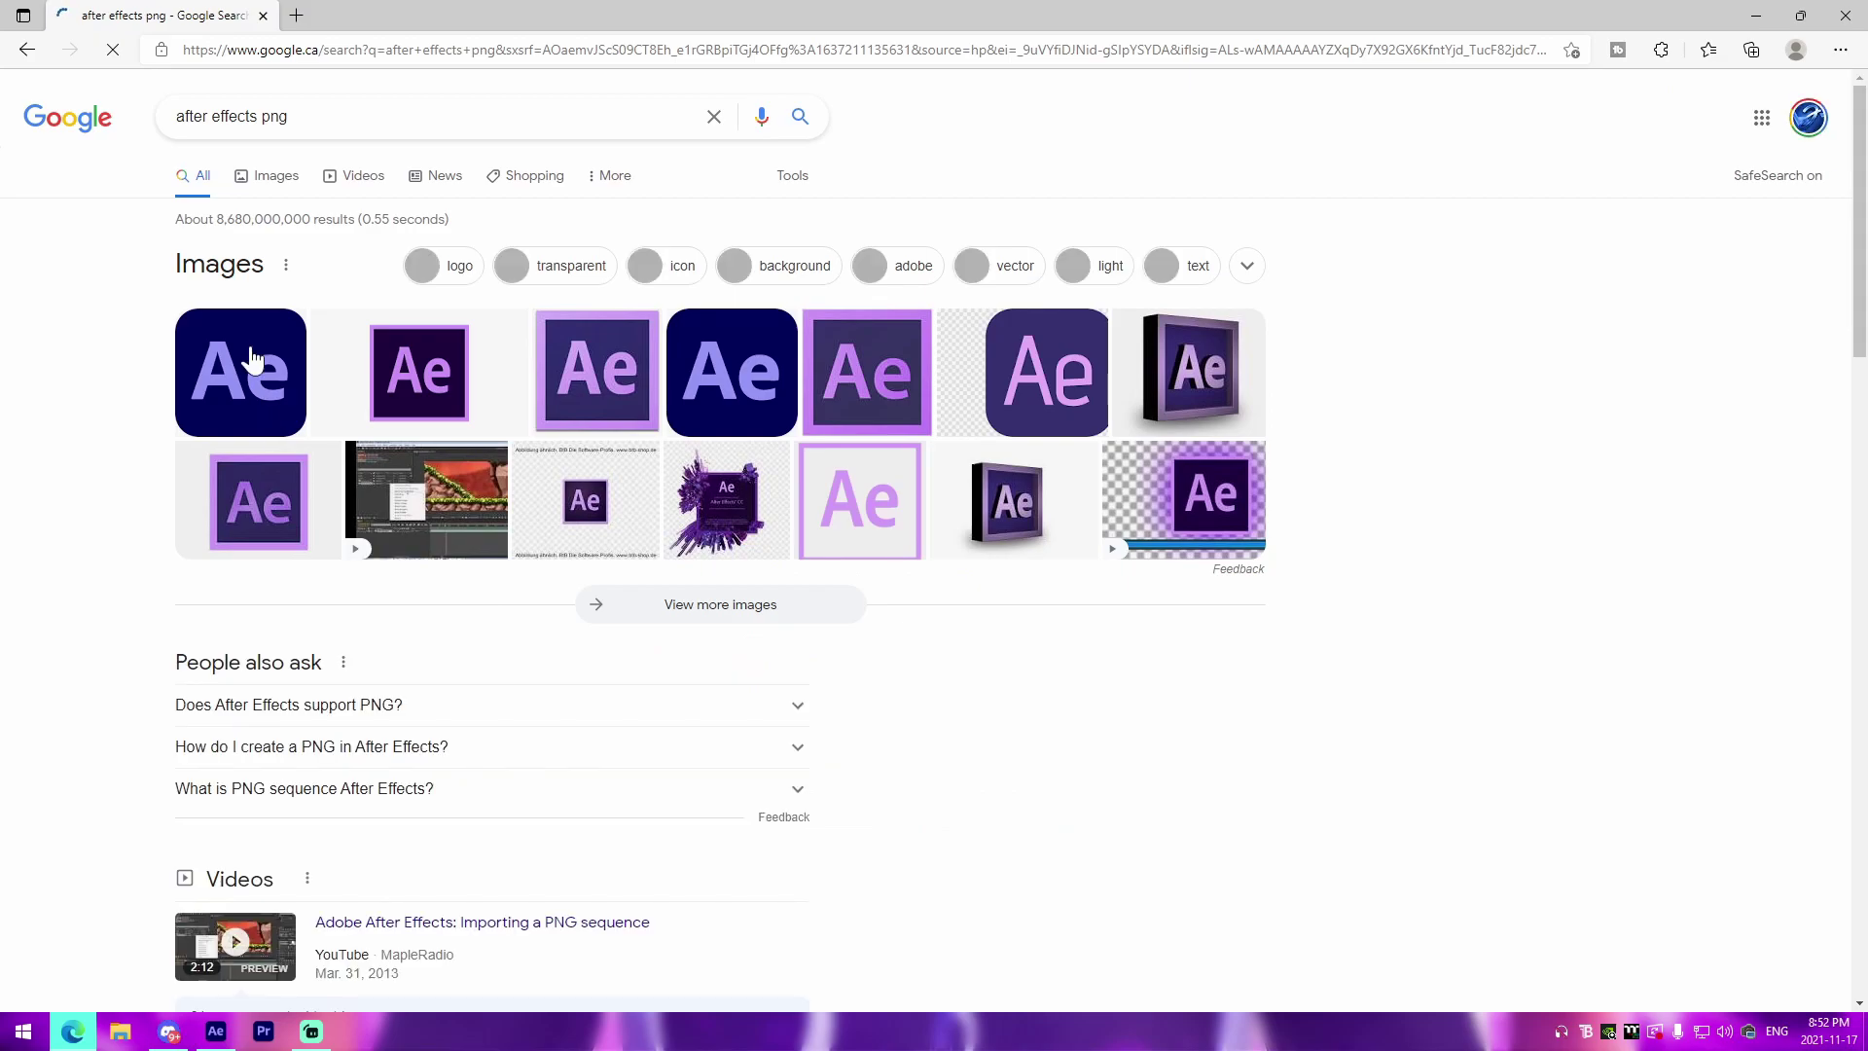
pyautogui.click(241, 372)
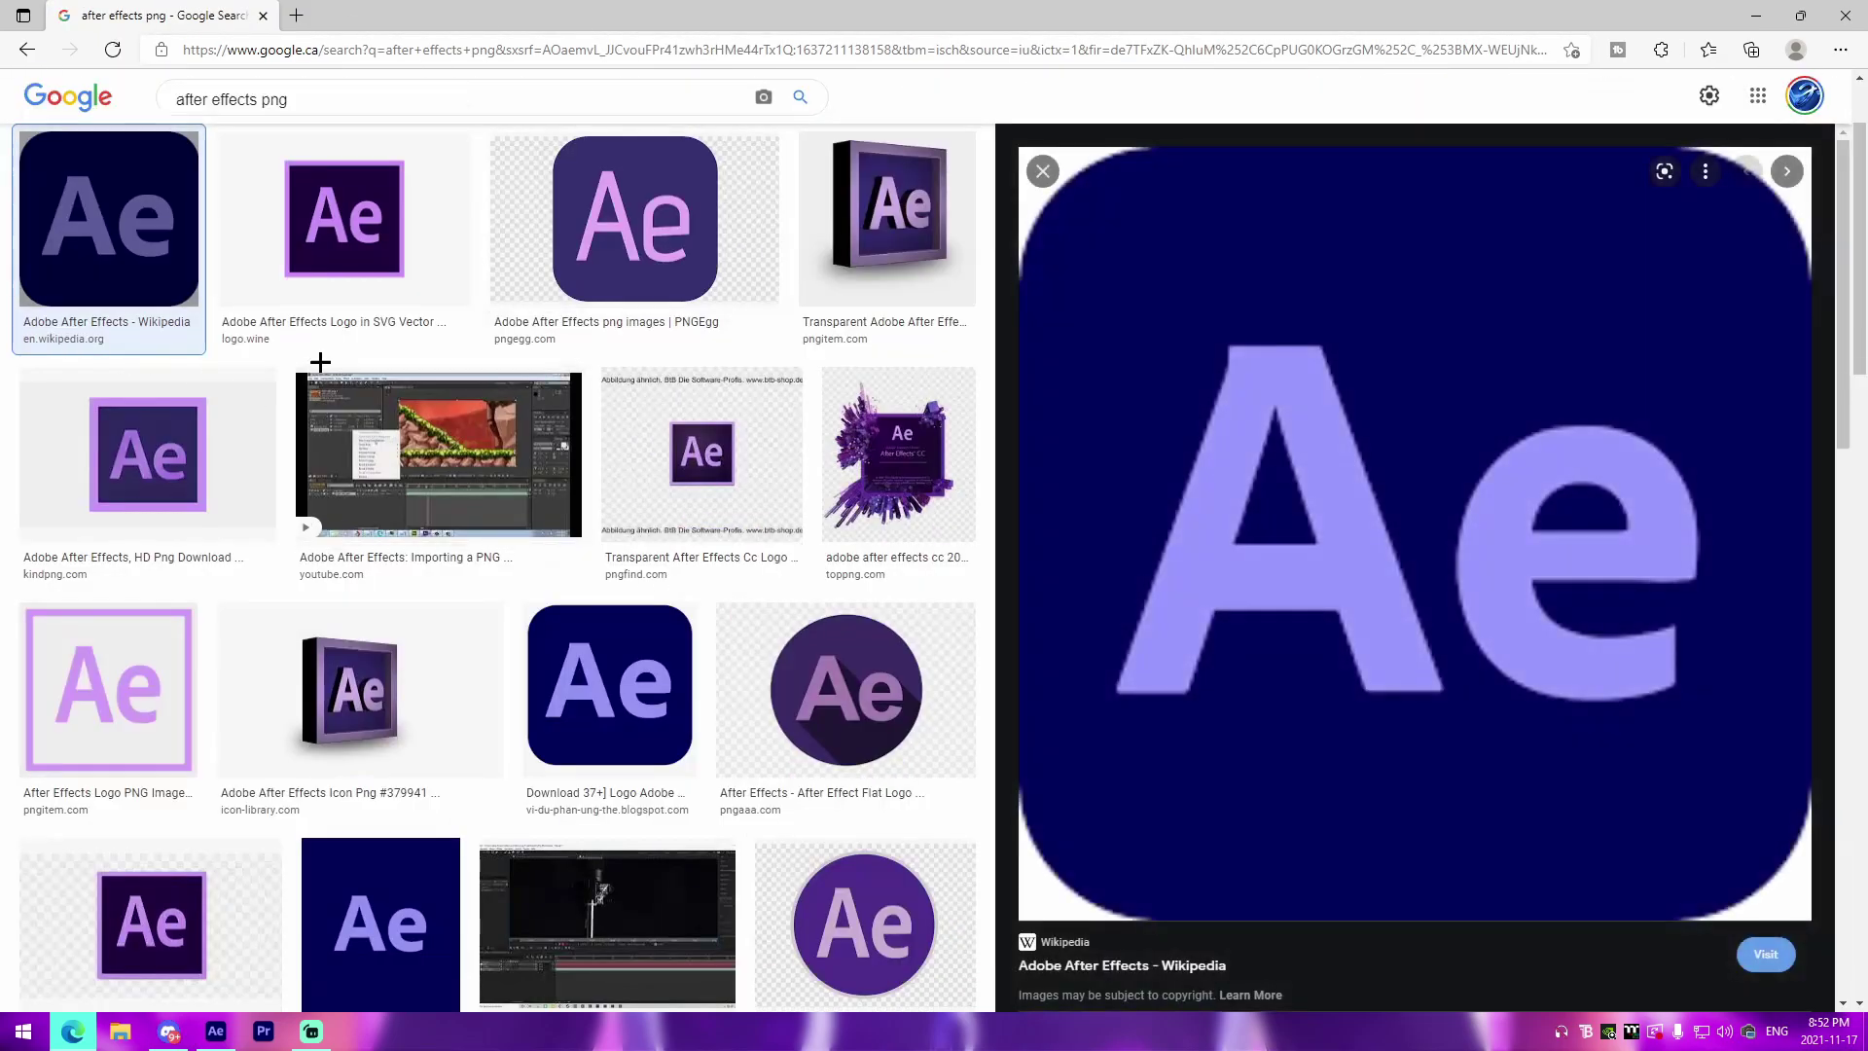
# Save the logo image as ae.png in the Music folder and add it to Comp 1 above the video layer.
pyautogui.rightClick(1354, 562)
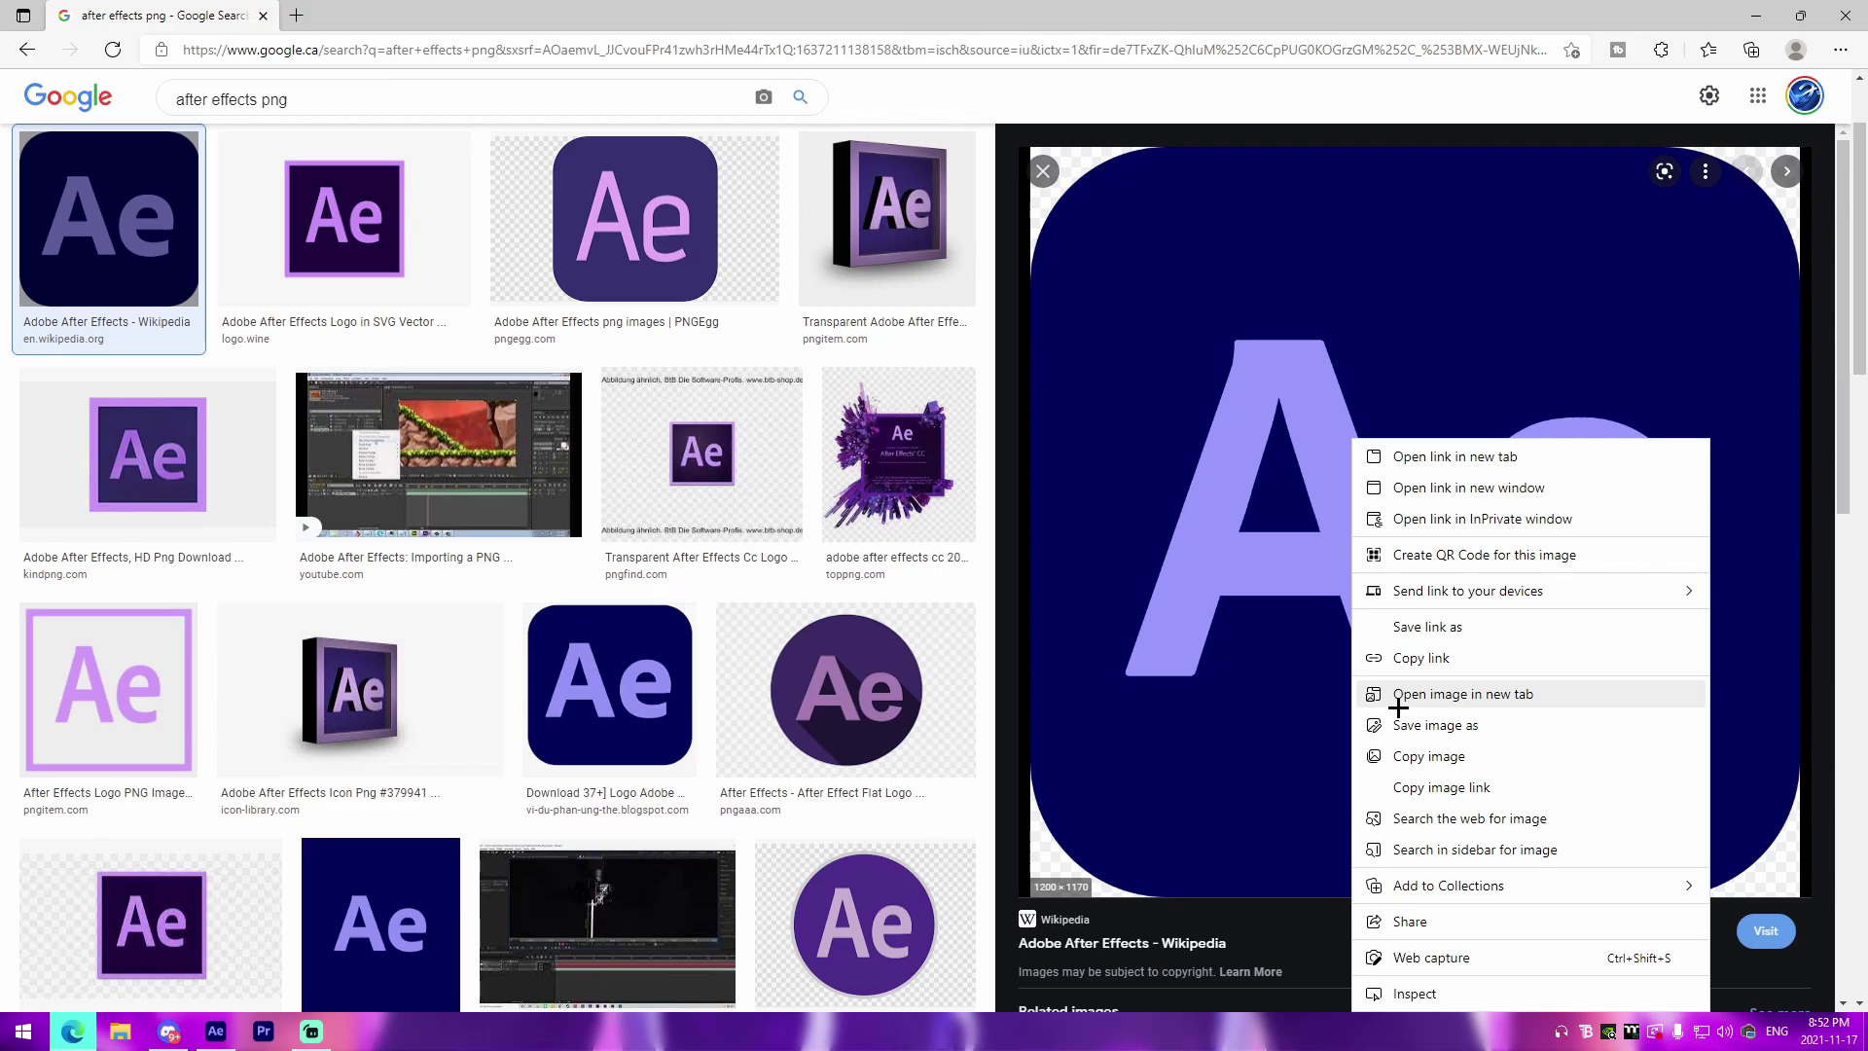
pyautogui.click(1408, 725)
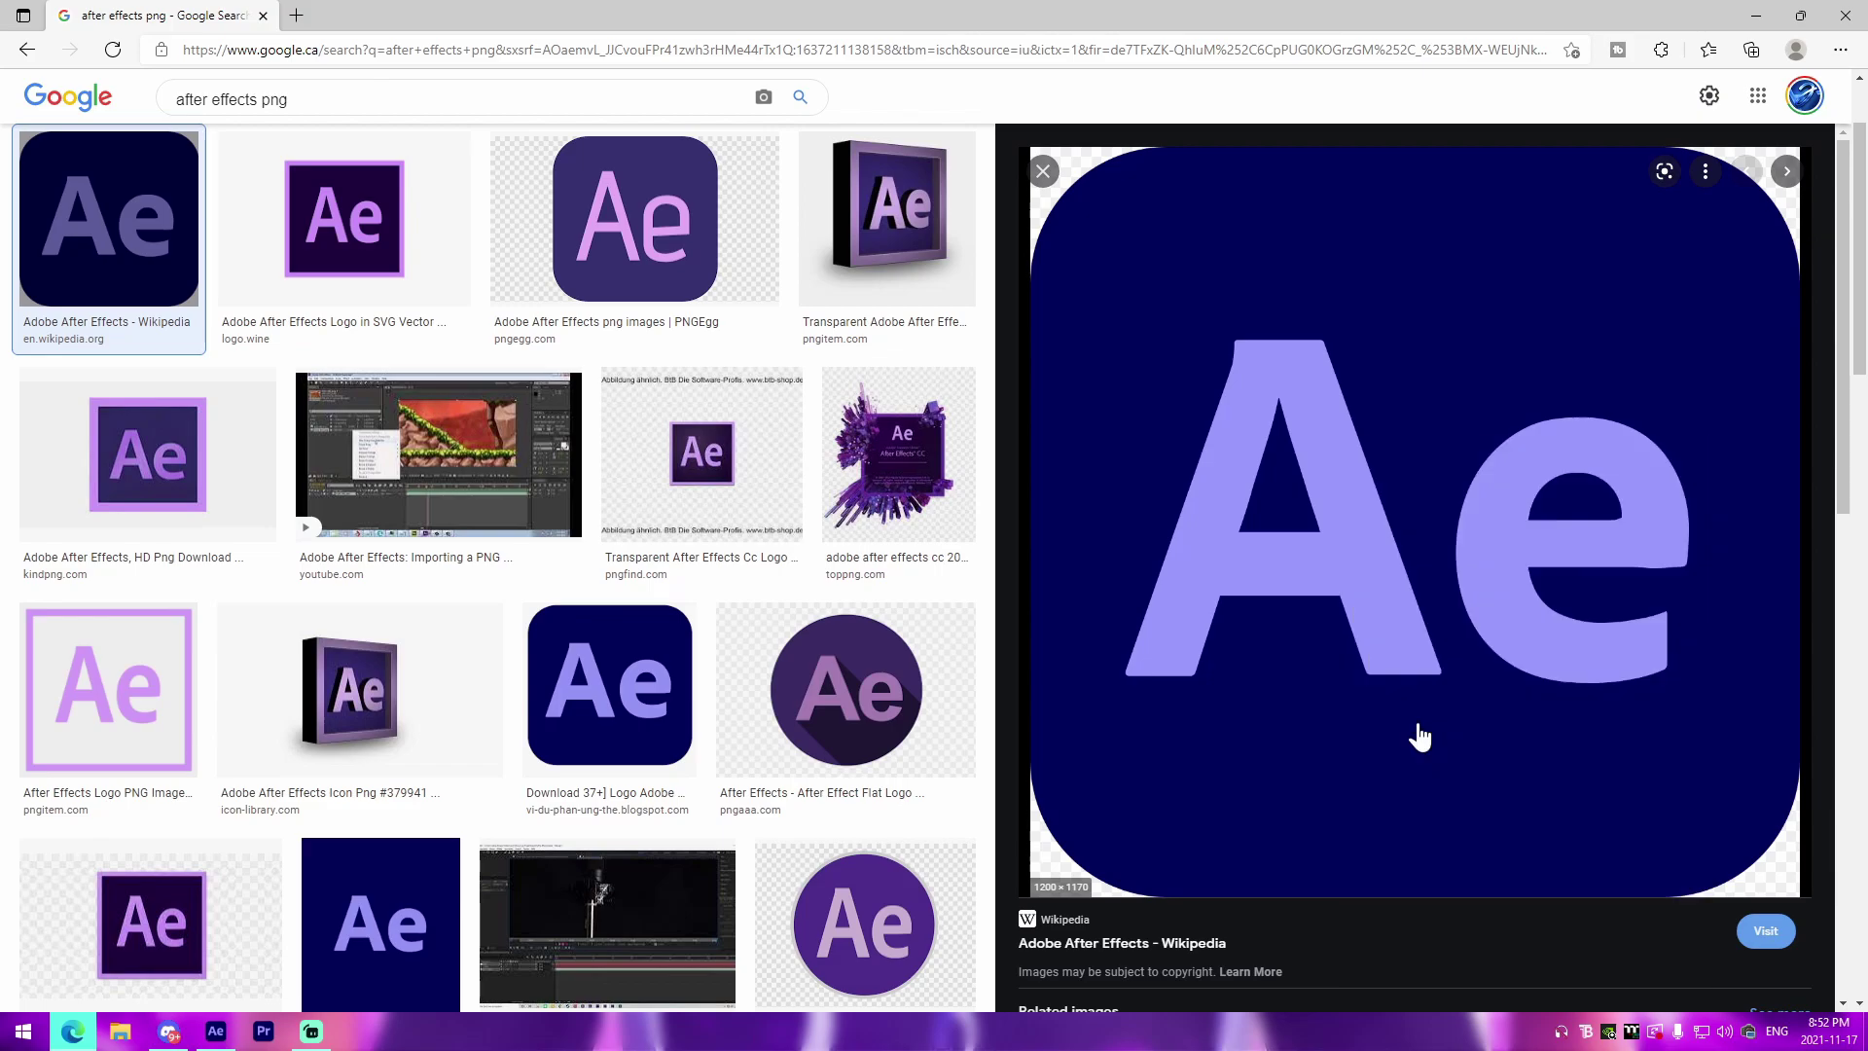
pyautogui.write('ae')
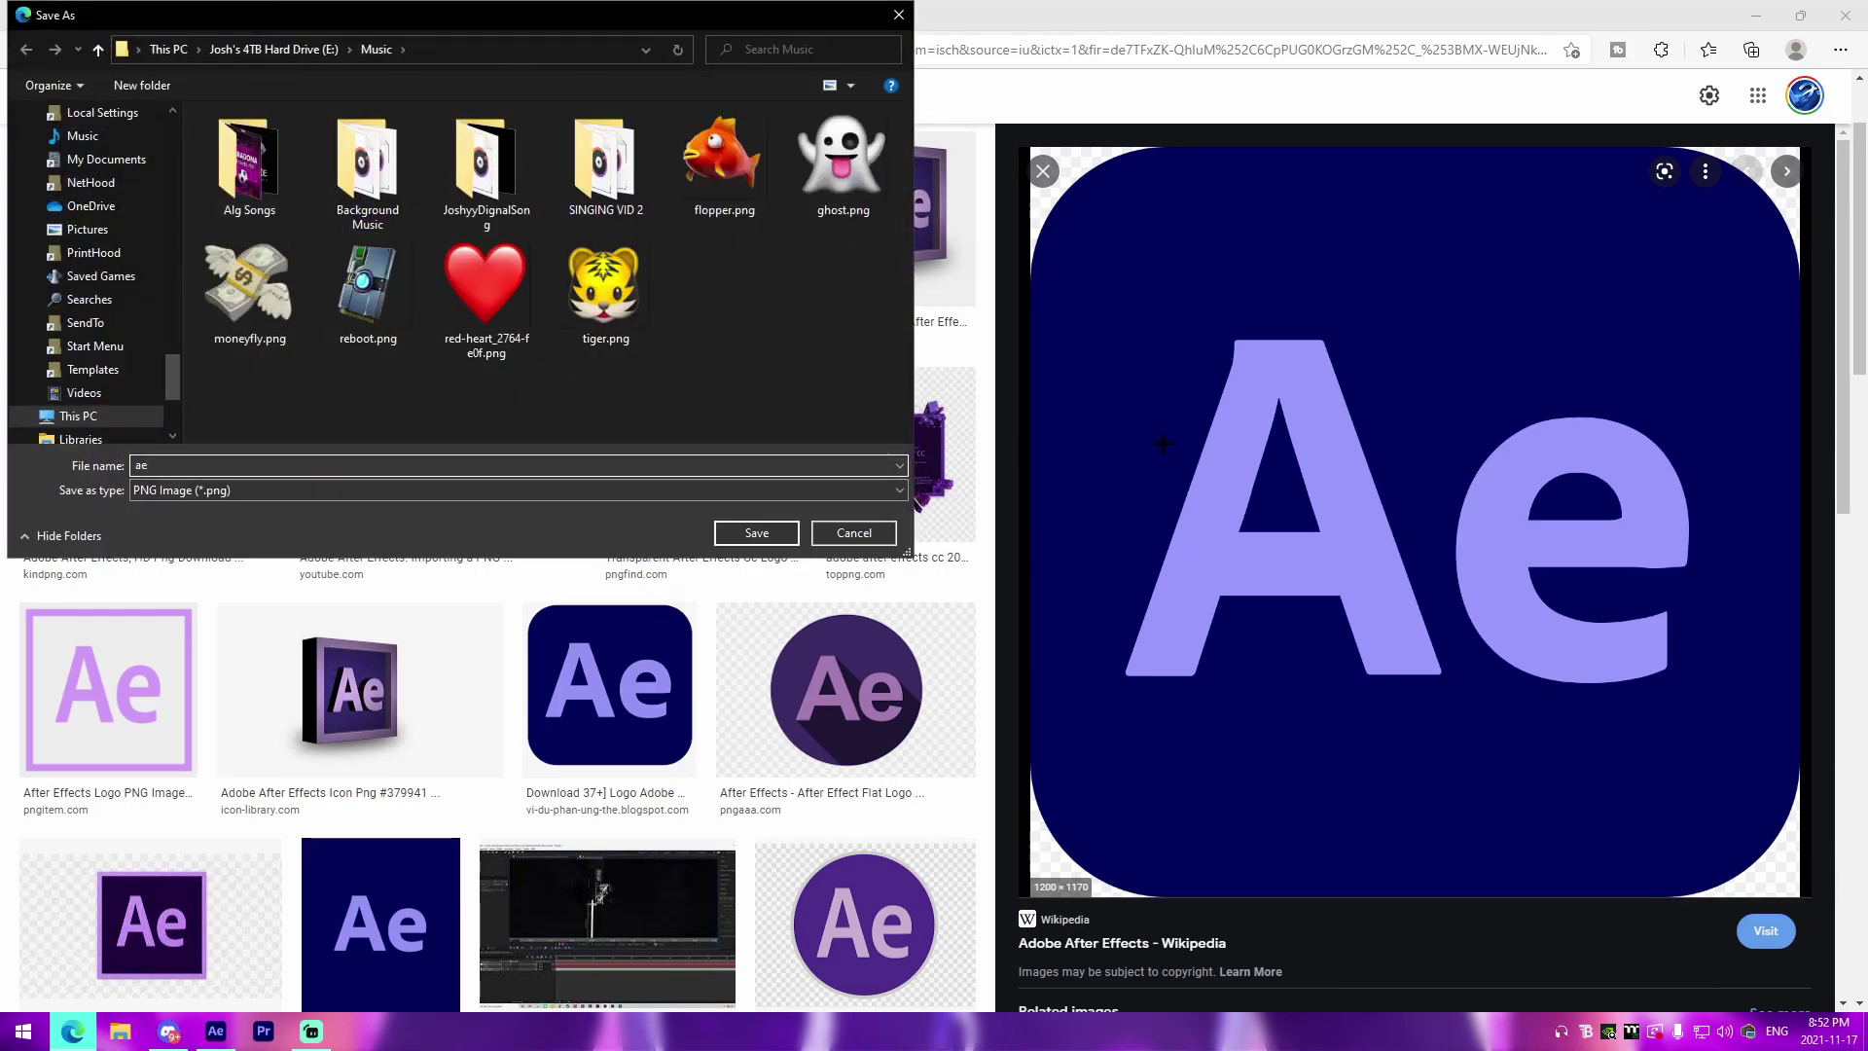
pyautogui.press('Return')
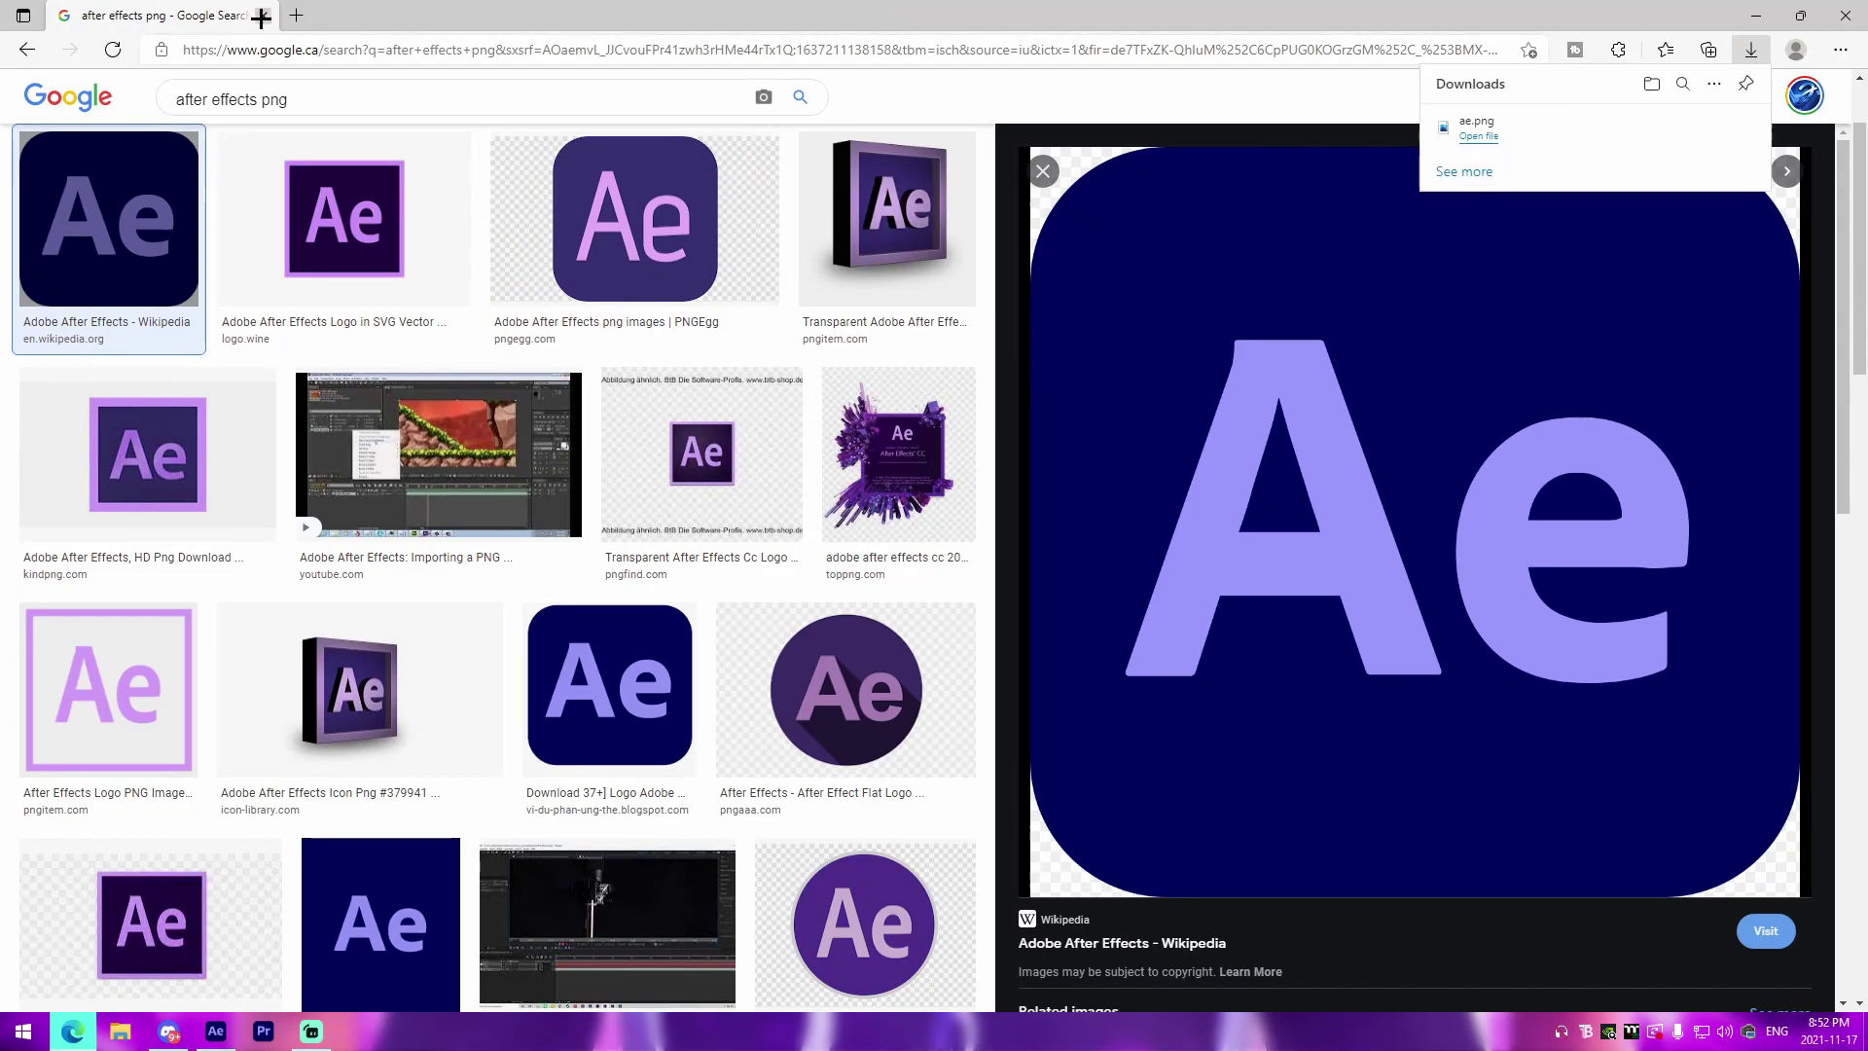
pyautogui.click(1692, 138)
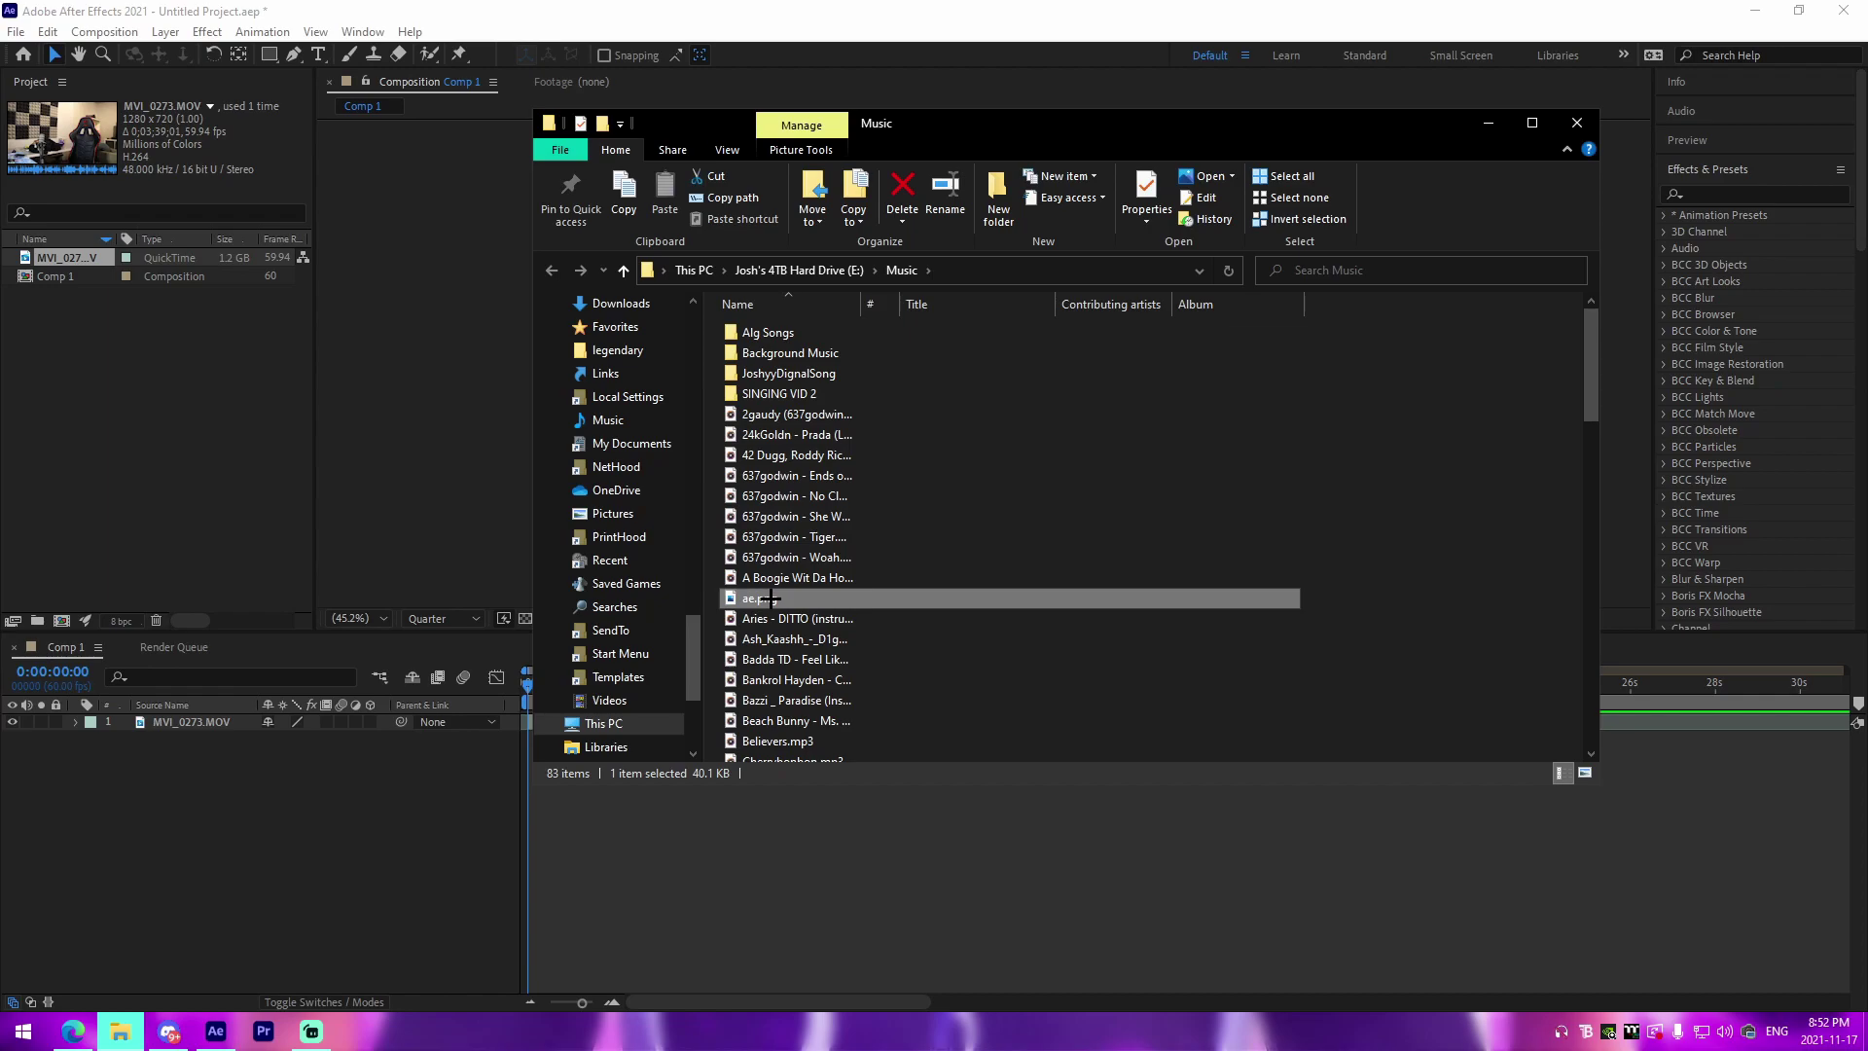
pyautogui.moveTo(770, 597); pyautogui.dragTo(658, 876)
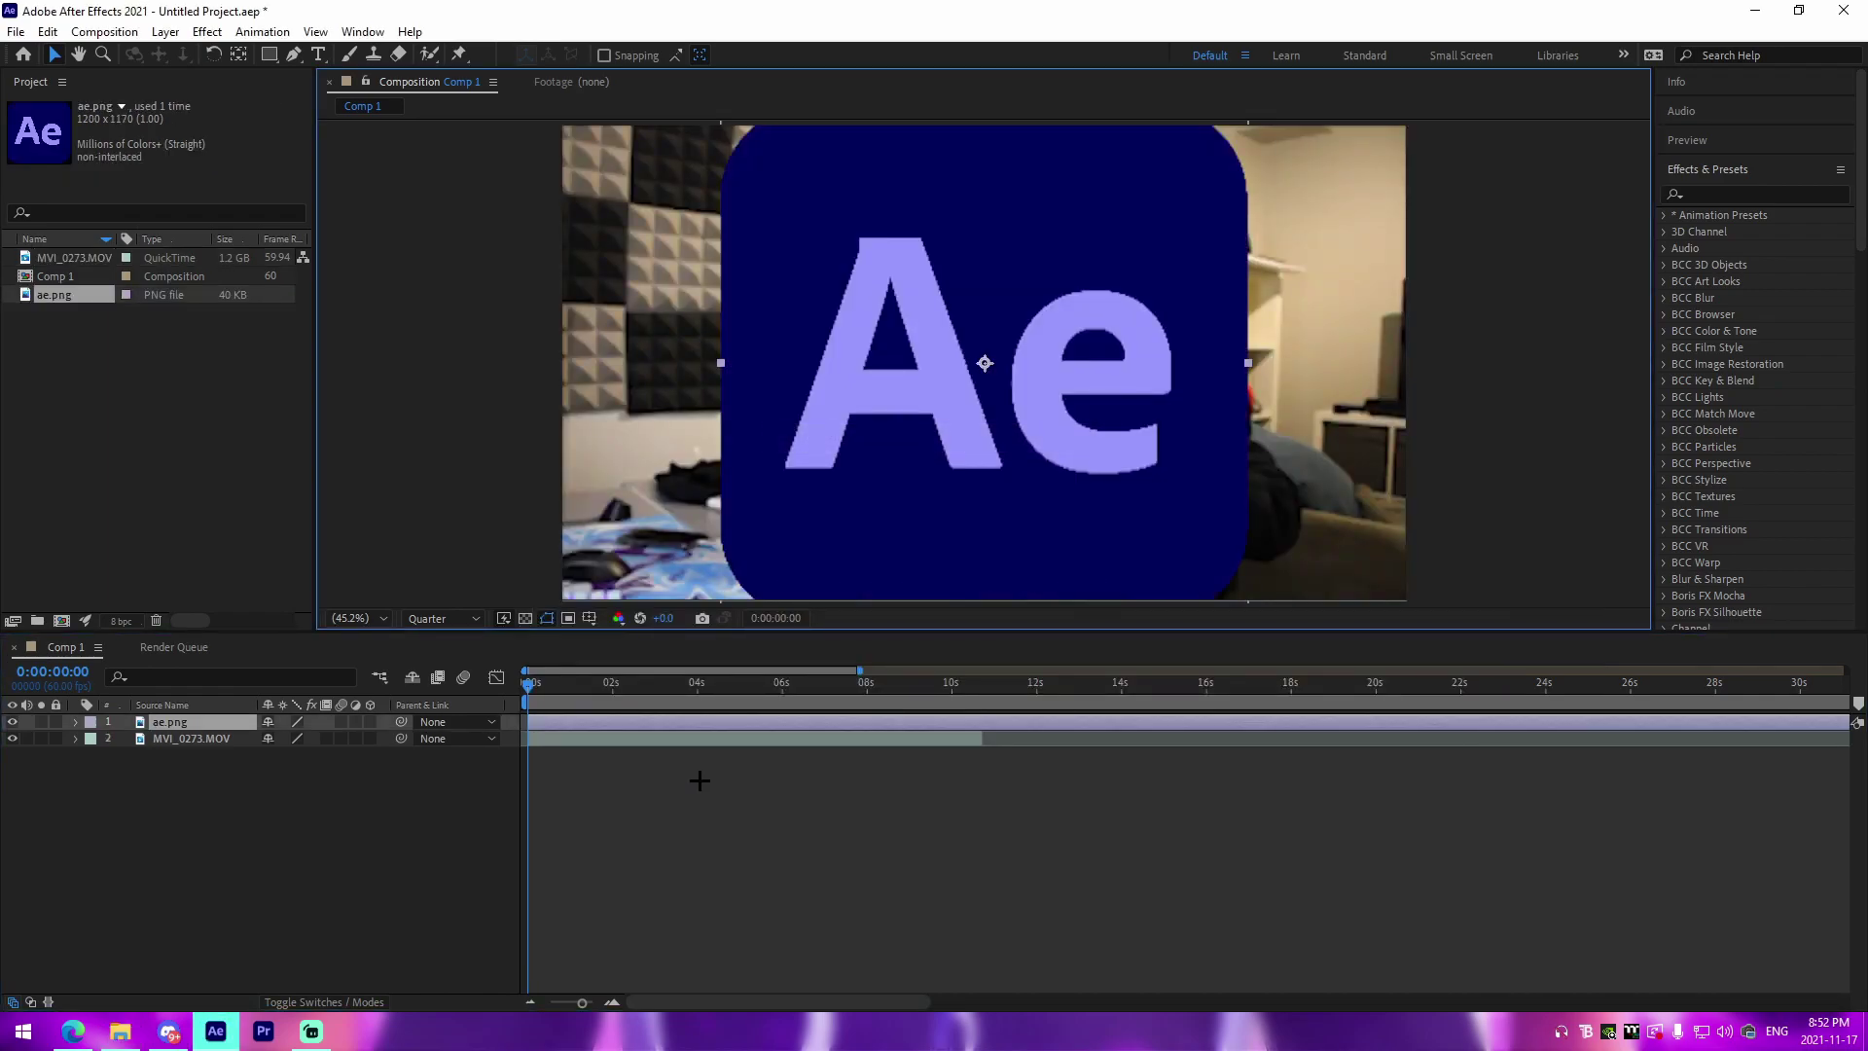
# Hide the ae.png layer and add a marker to the MVI_0273.MOV layer at 0:00:03:17.
pyautogui.moveTo(582, 688); pyautogui.dragTo(666, 699)
pyautogui.click(739, 819)
pyautogui.click(665, 739)
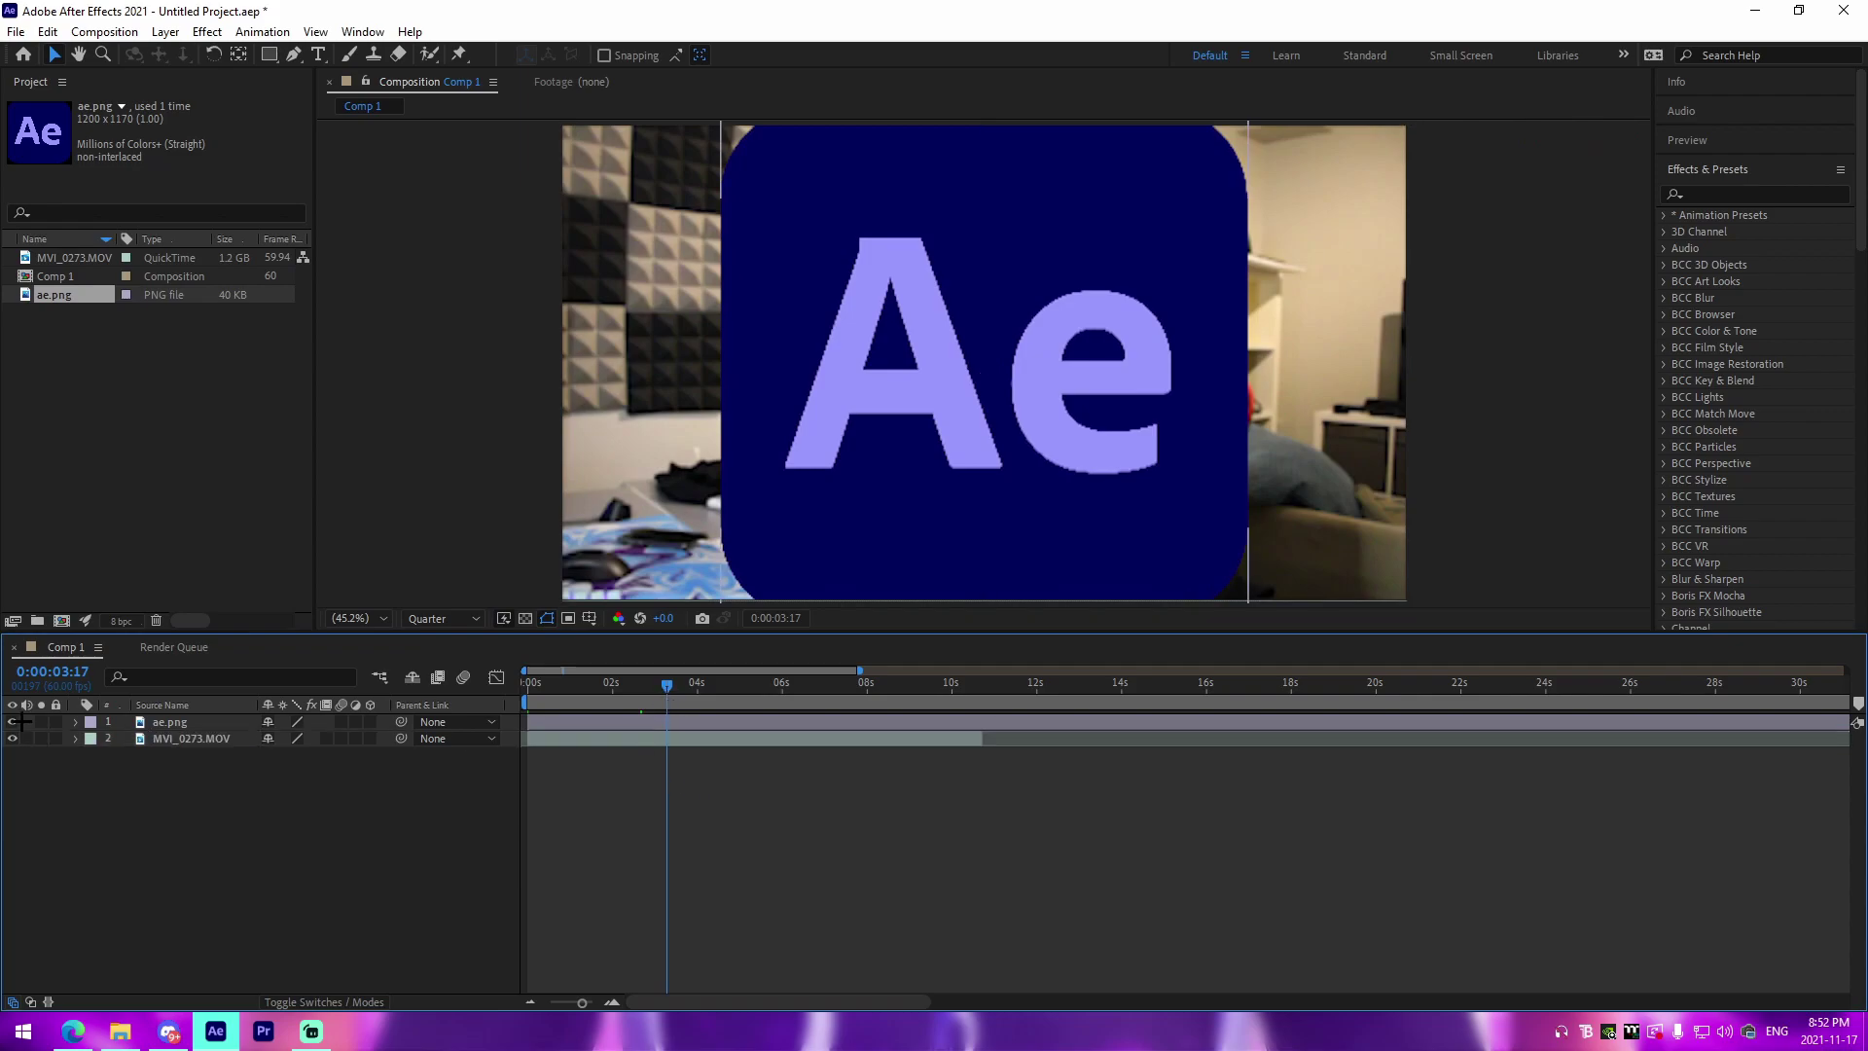
pyautogui.click(13, 721)
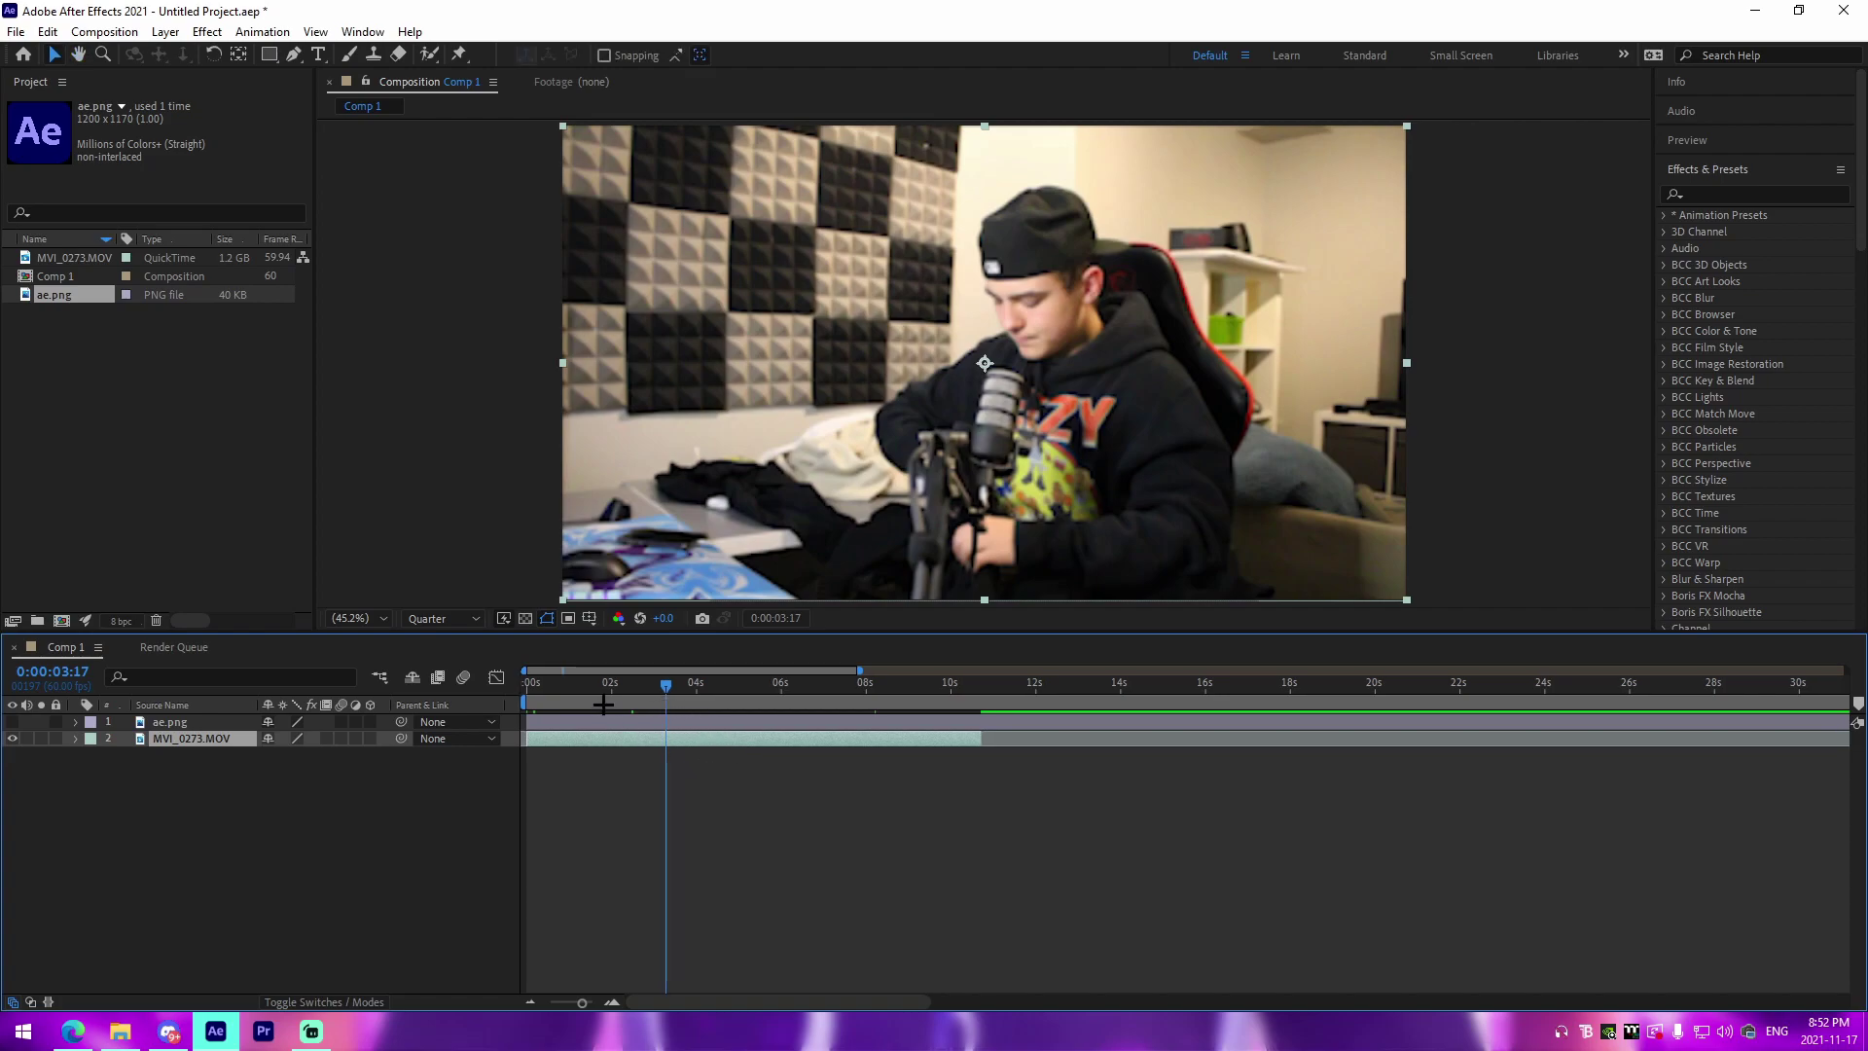
pyautogui.click(700, 809)
# Add a second marker to the MVI_0273.MOV layer at 0:00:05:26.
pyautogui.click(661, 685)
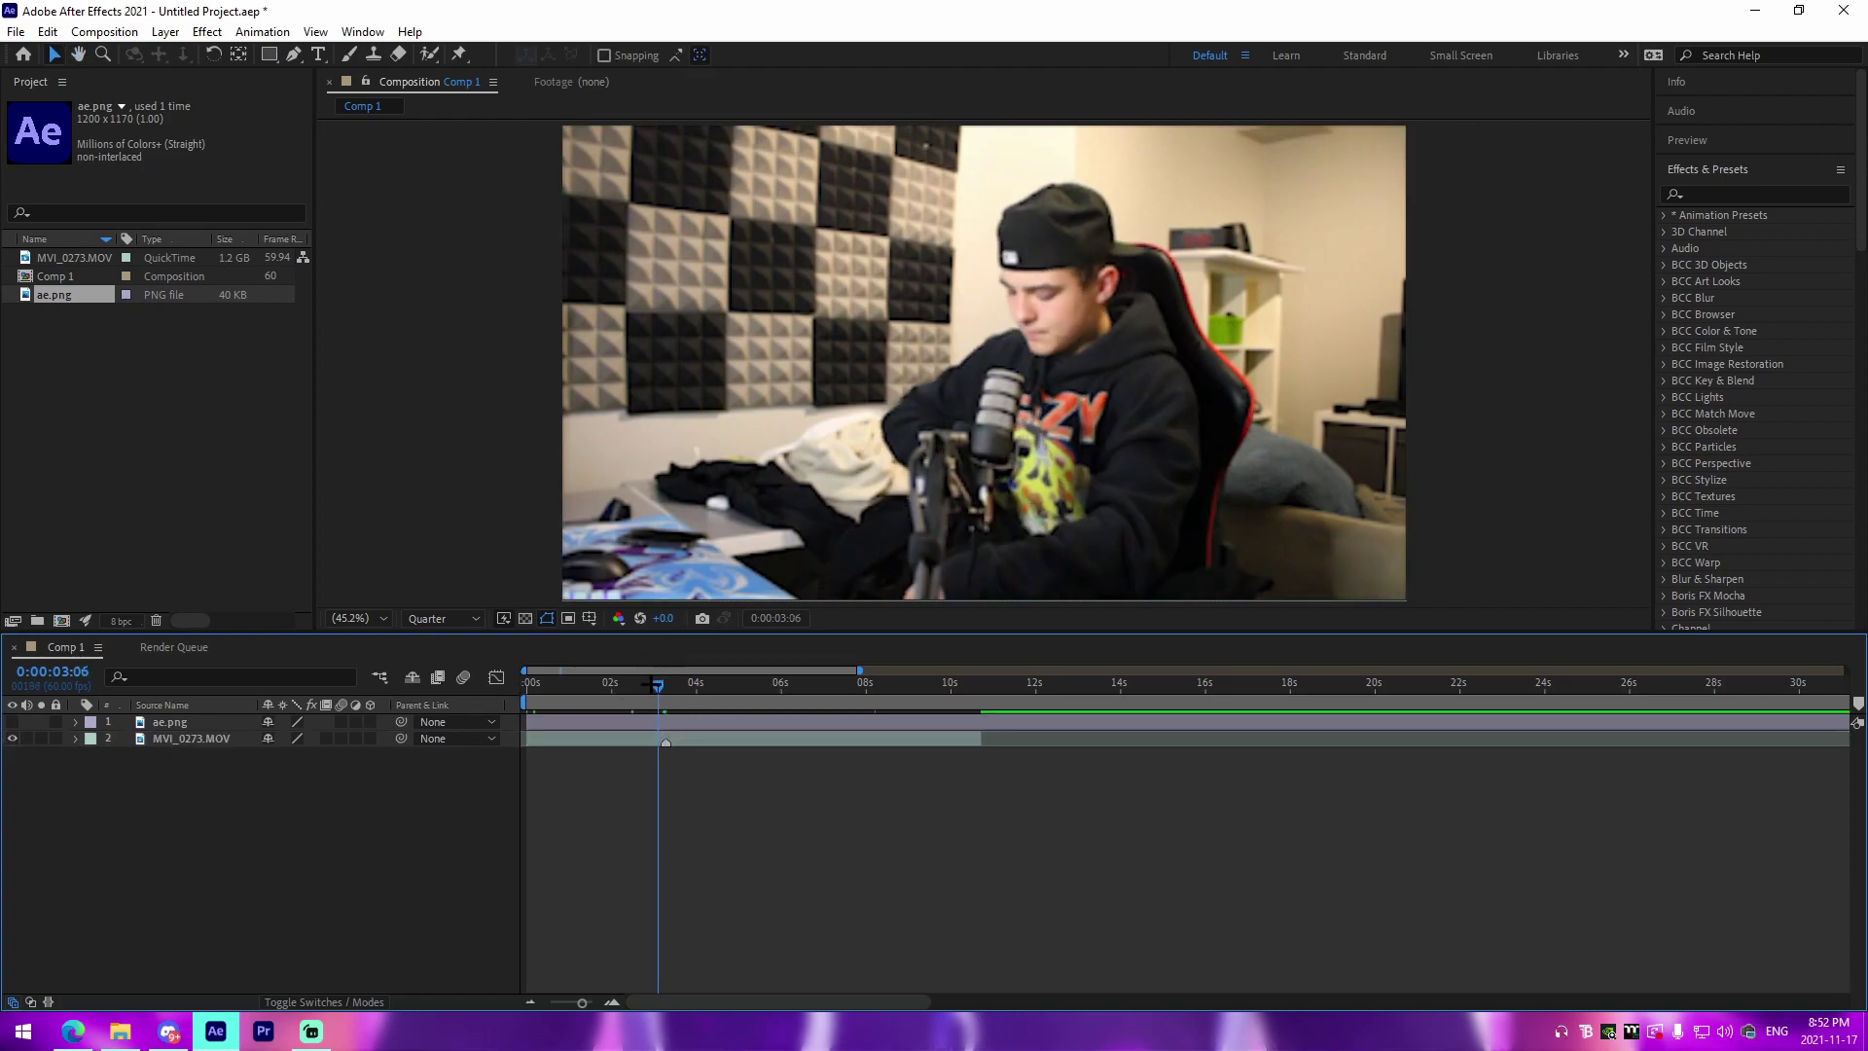
pyautogui.moveTo(659, 688); pyautogui.dragTo(757, 686)
pyautogui.click(785, 741)
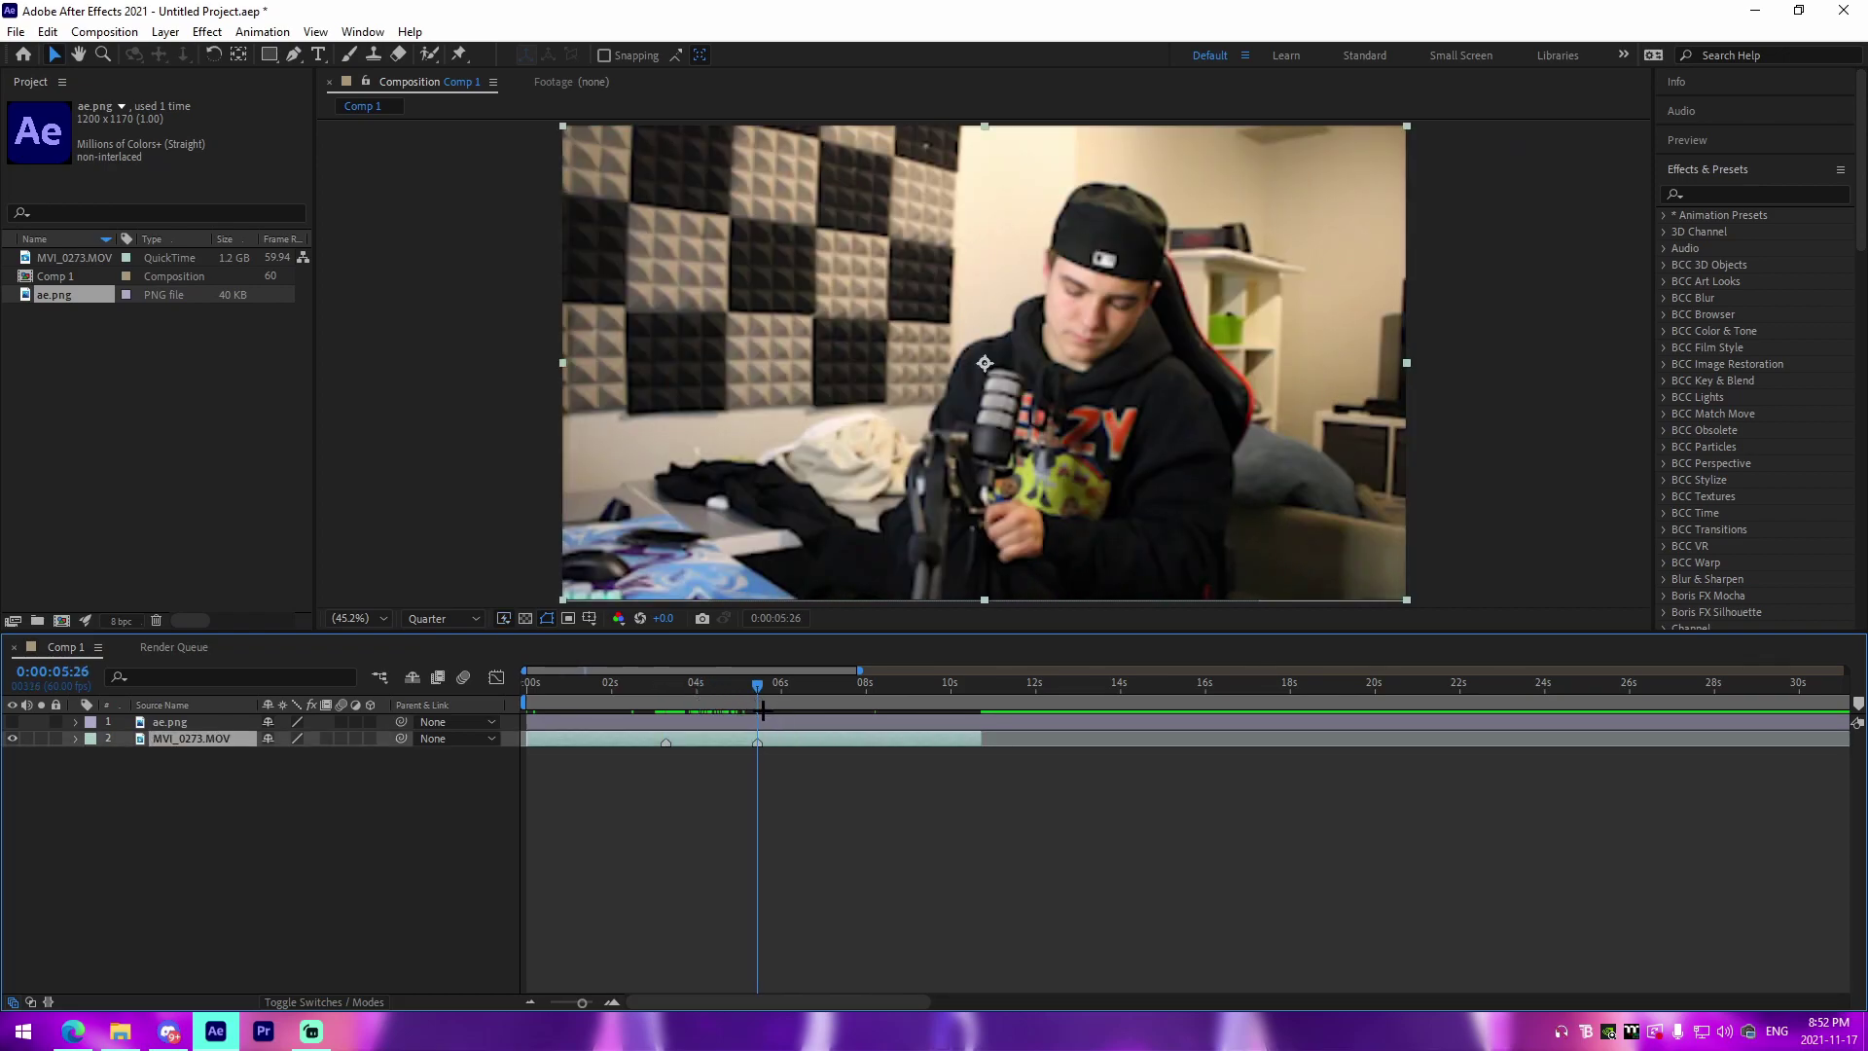
pyautogui.click(761, 757)
# Make the ae.png layer visible again and cut away its part before 0:00:02:35, ahead of the first marker.
pyautogui.press('j')
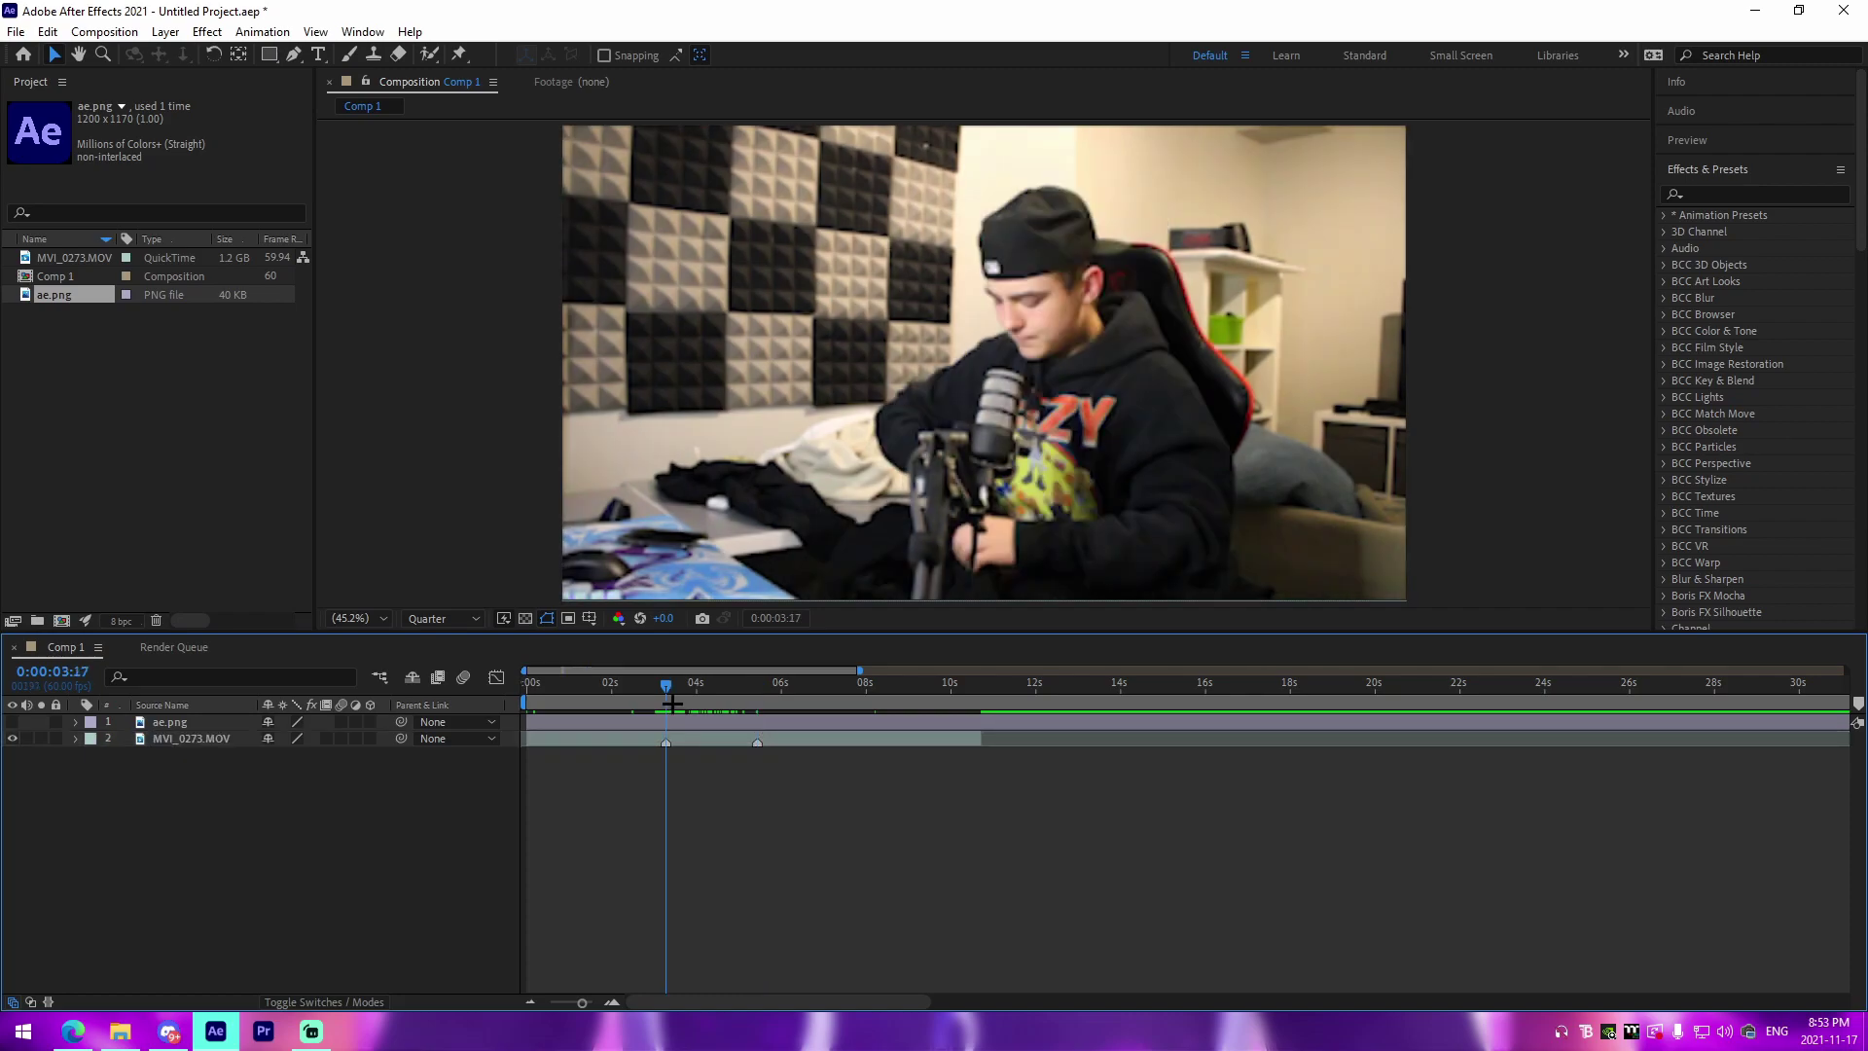
pyautogui.moveTo(672, 703)
pyautogui.mouseDown()
pyautogui.moveTo(771, 730)
pyautogui.moveTo(742, 759)
pyautogui.moveTo(621, 755)
pyautogui.moveTo(655, 742)
pyautogui.mouseUp()
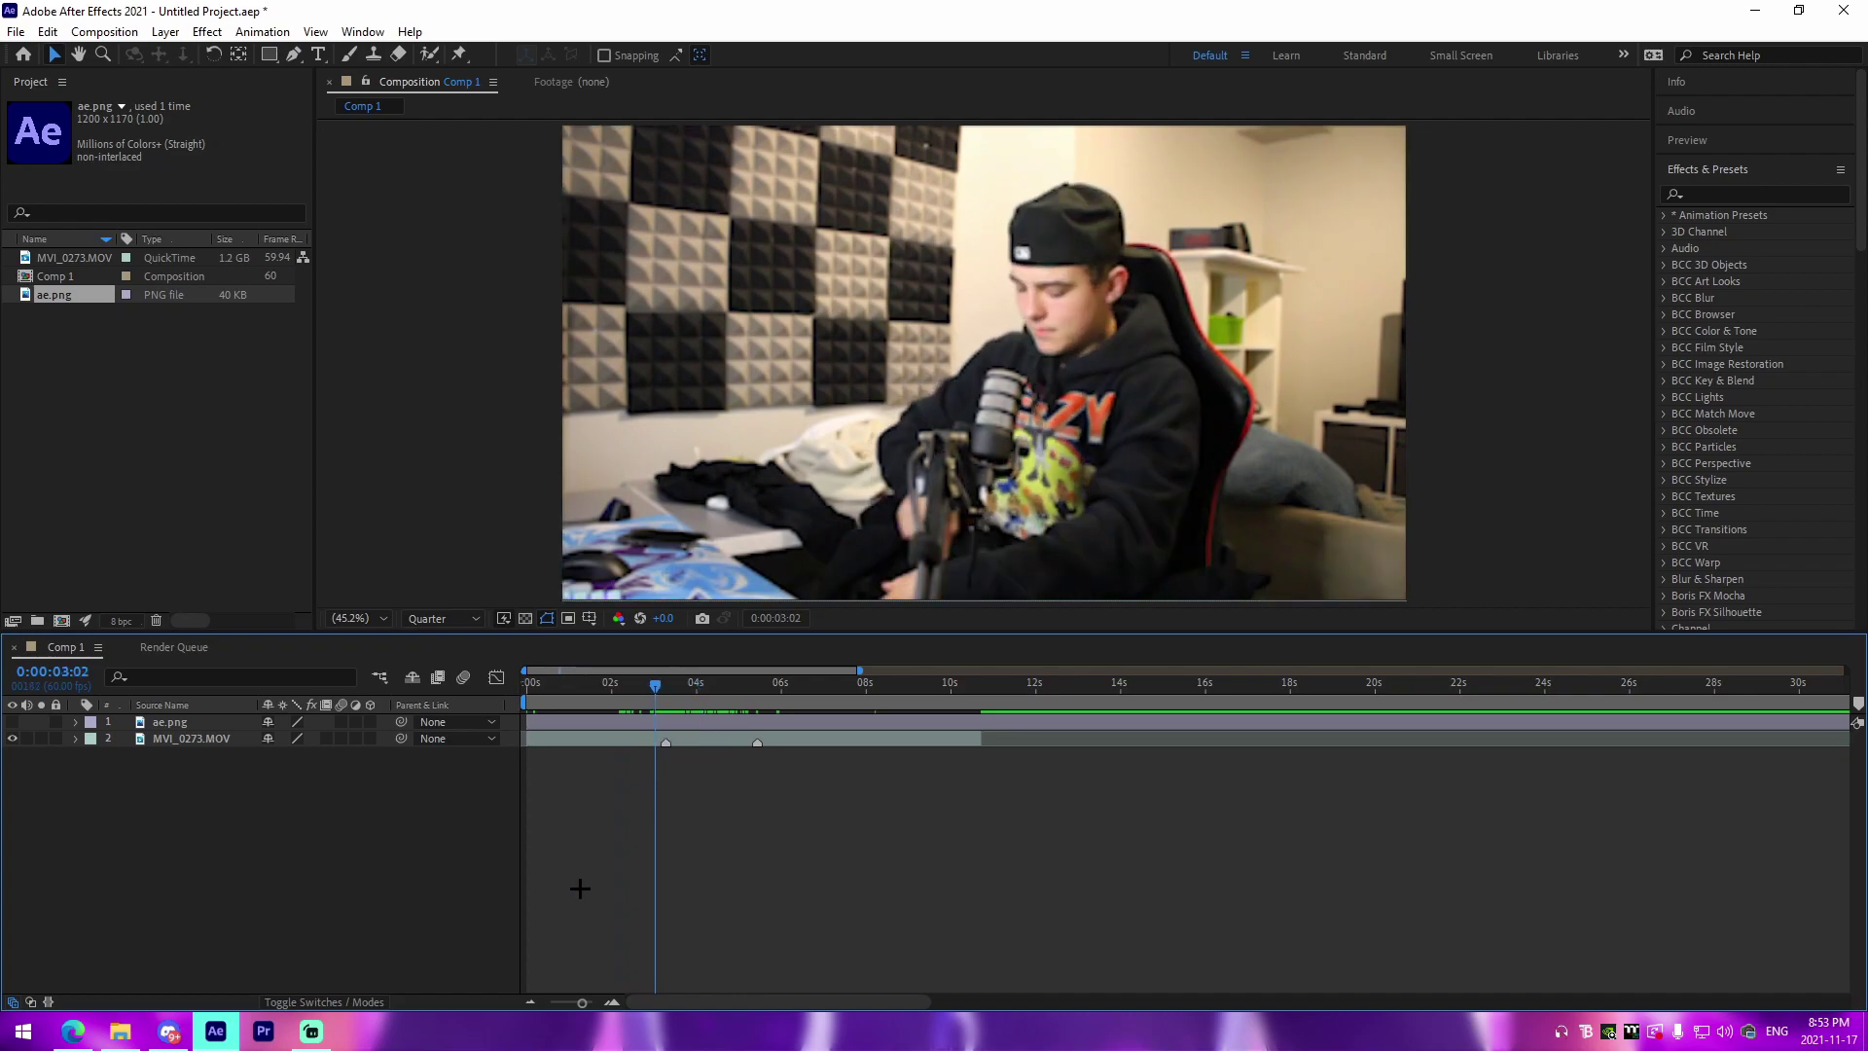
pyautogui.click(613, 1001)
pyautogui.click(13, 722)
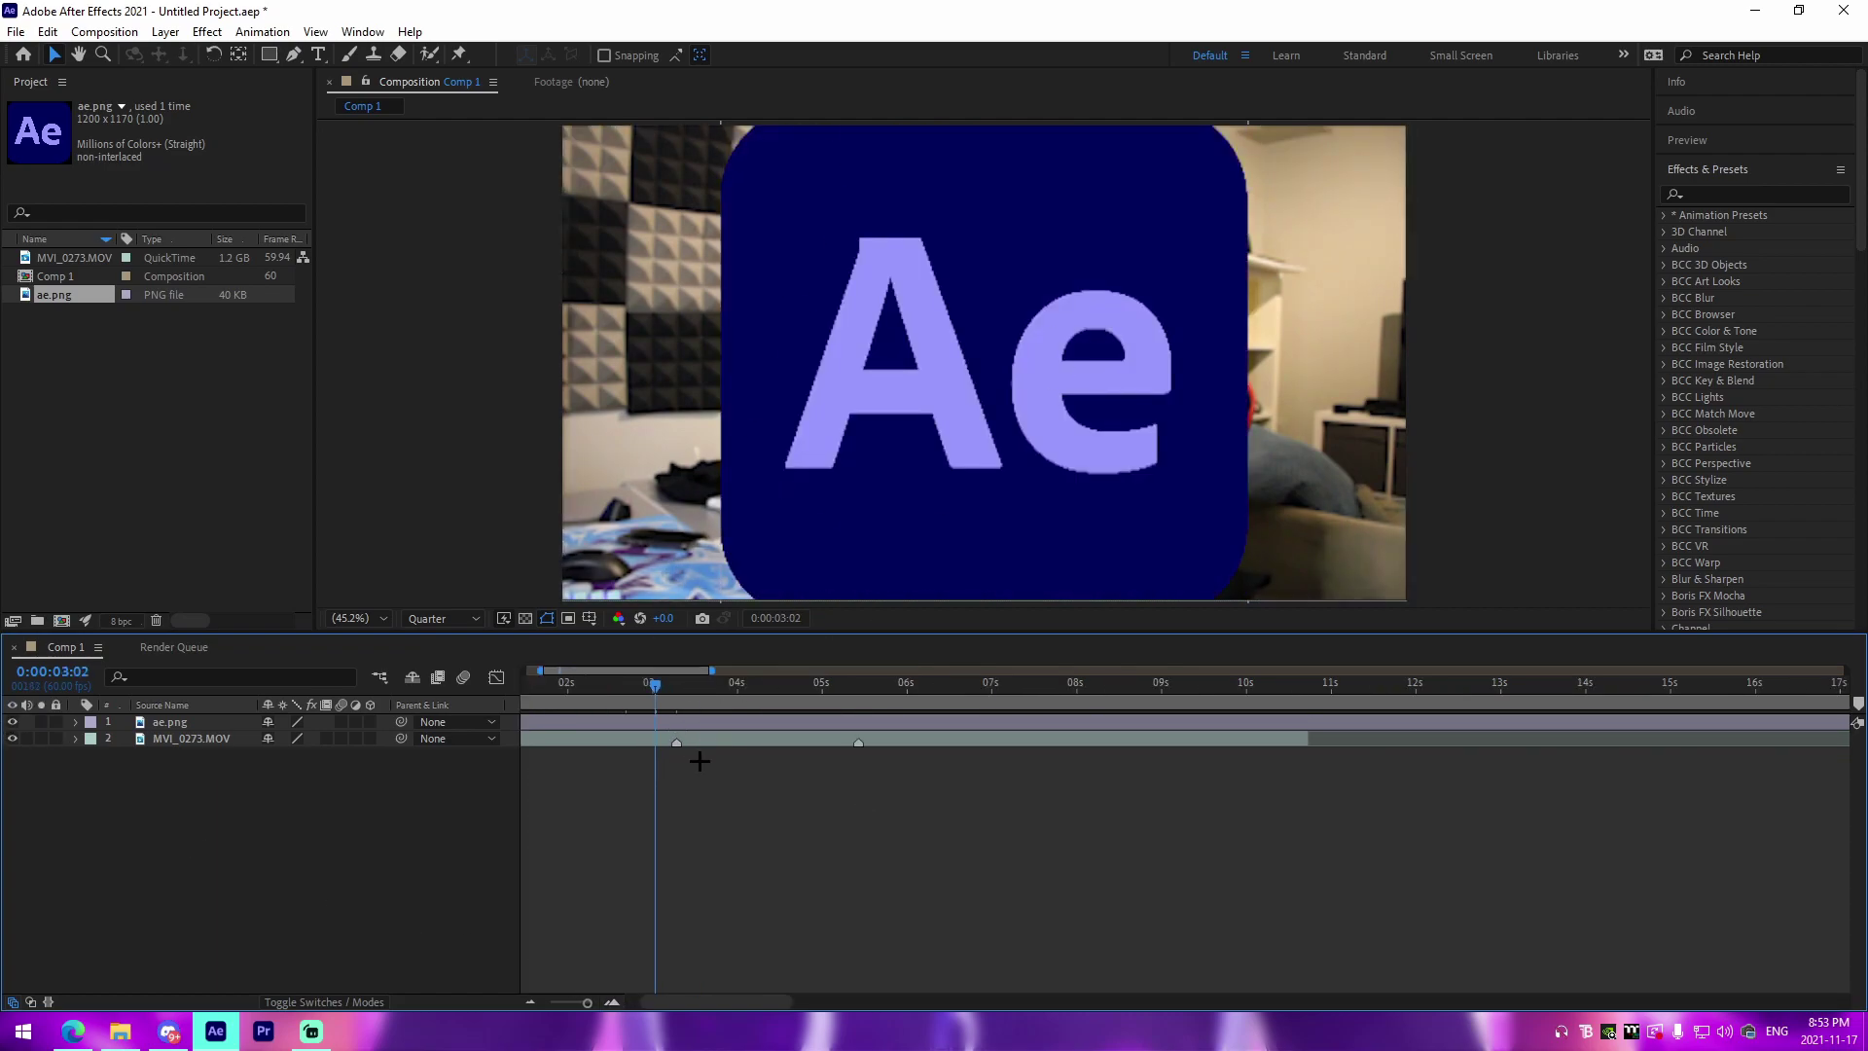
pyautogui.click(675, 721)
pyautogui.click(676, 693)
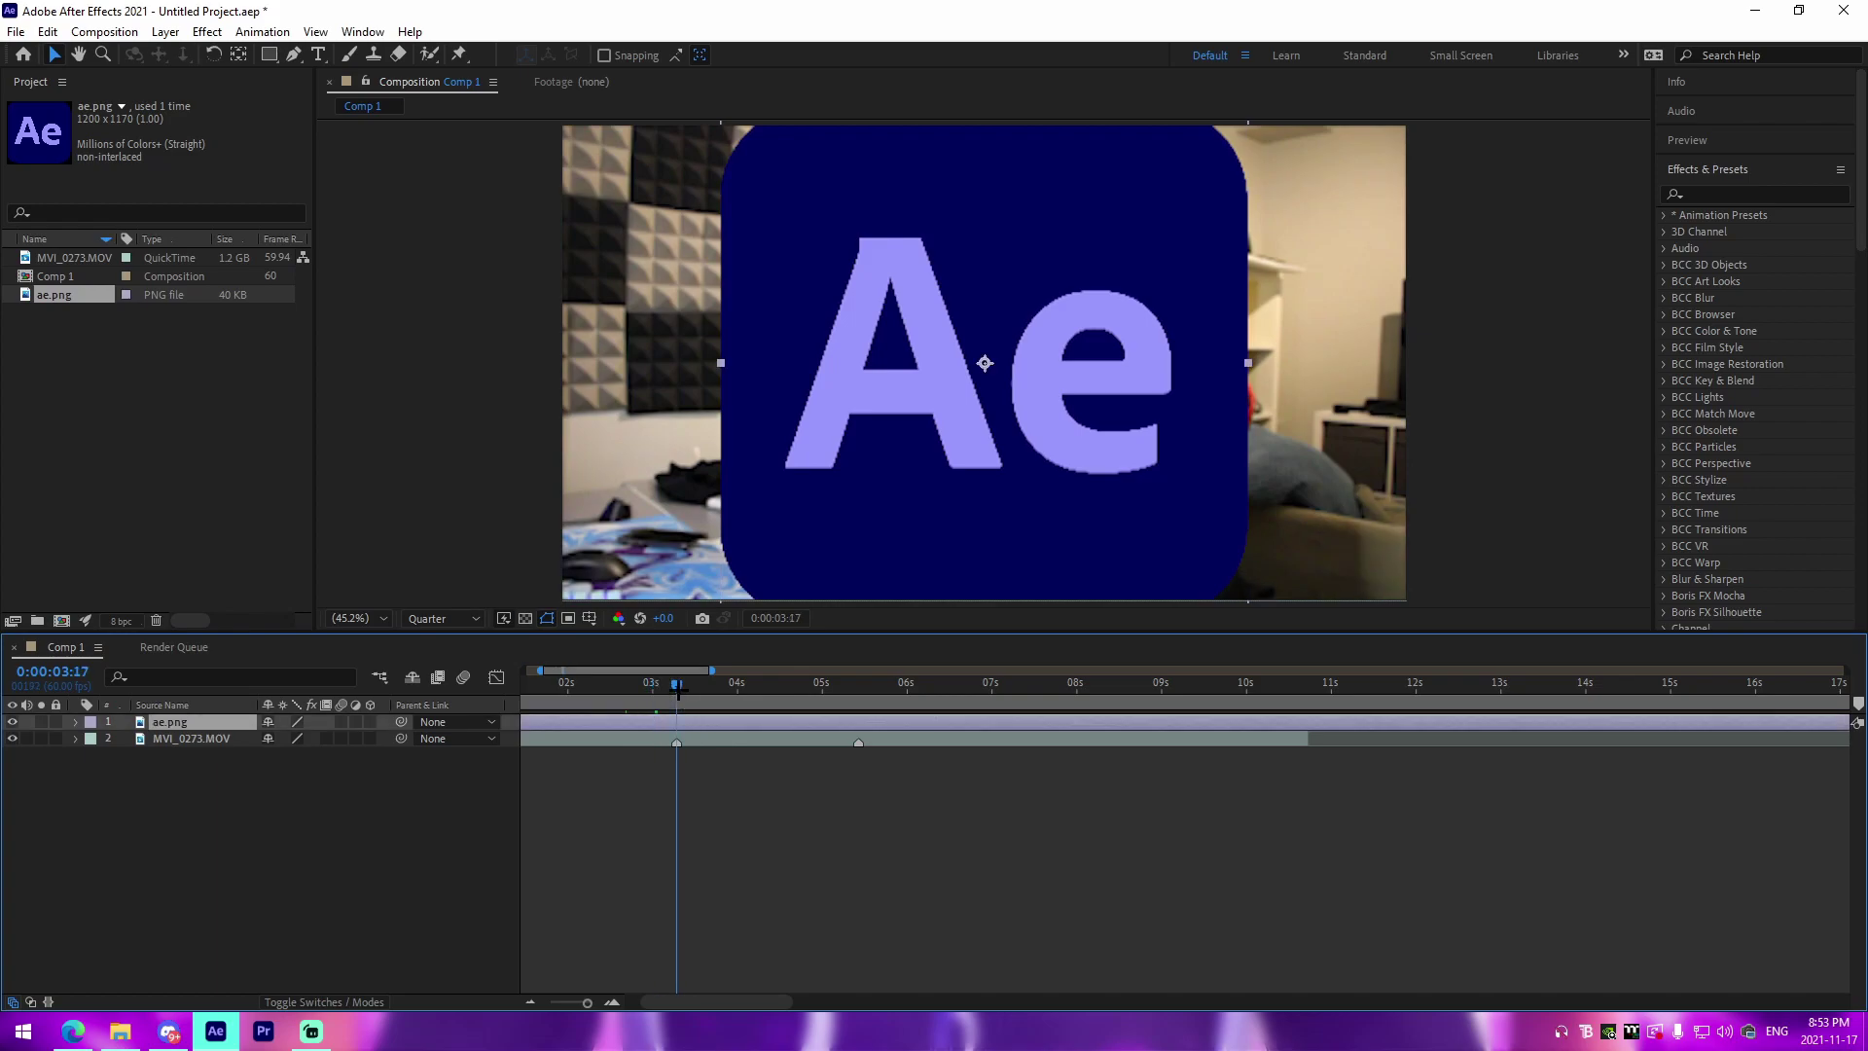
pyautogui.moveTo(678, 693); pyautogui.dragTo(619, 708)
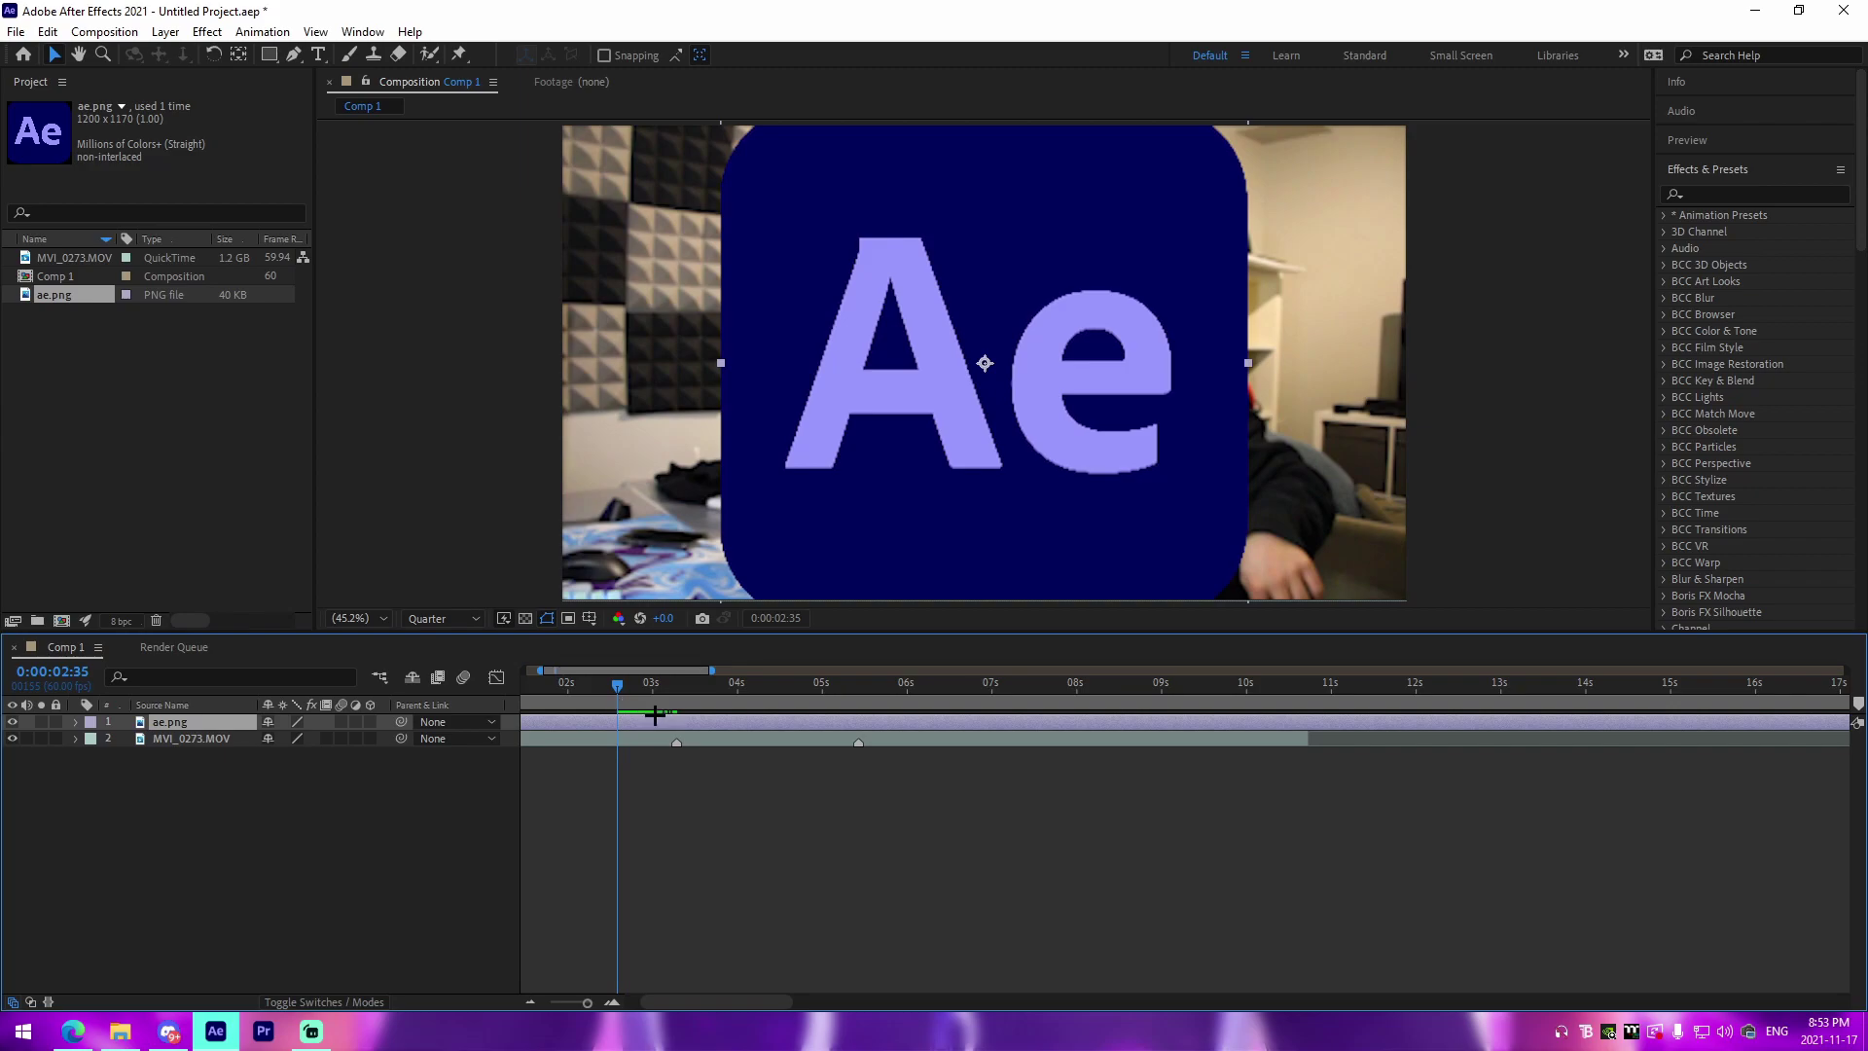
pyautogui.hotkey('ctrl', 'shift', 'd')
pyautogui.press('Delete')
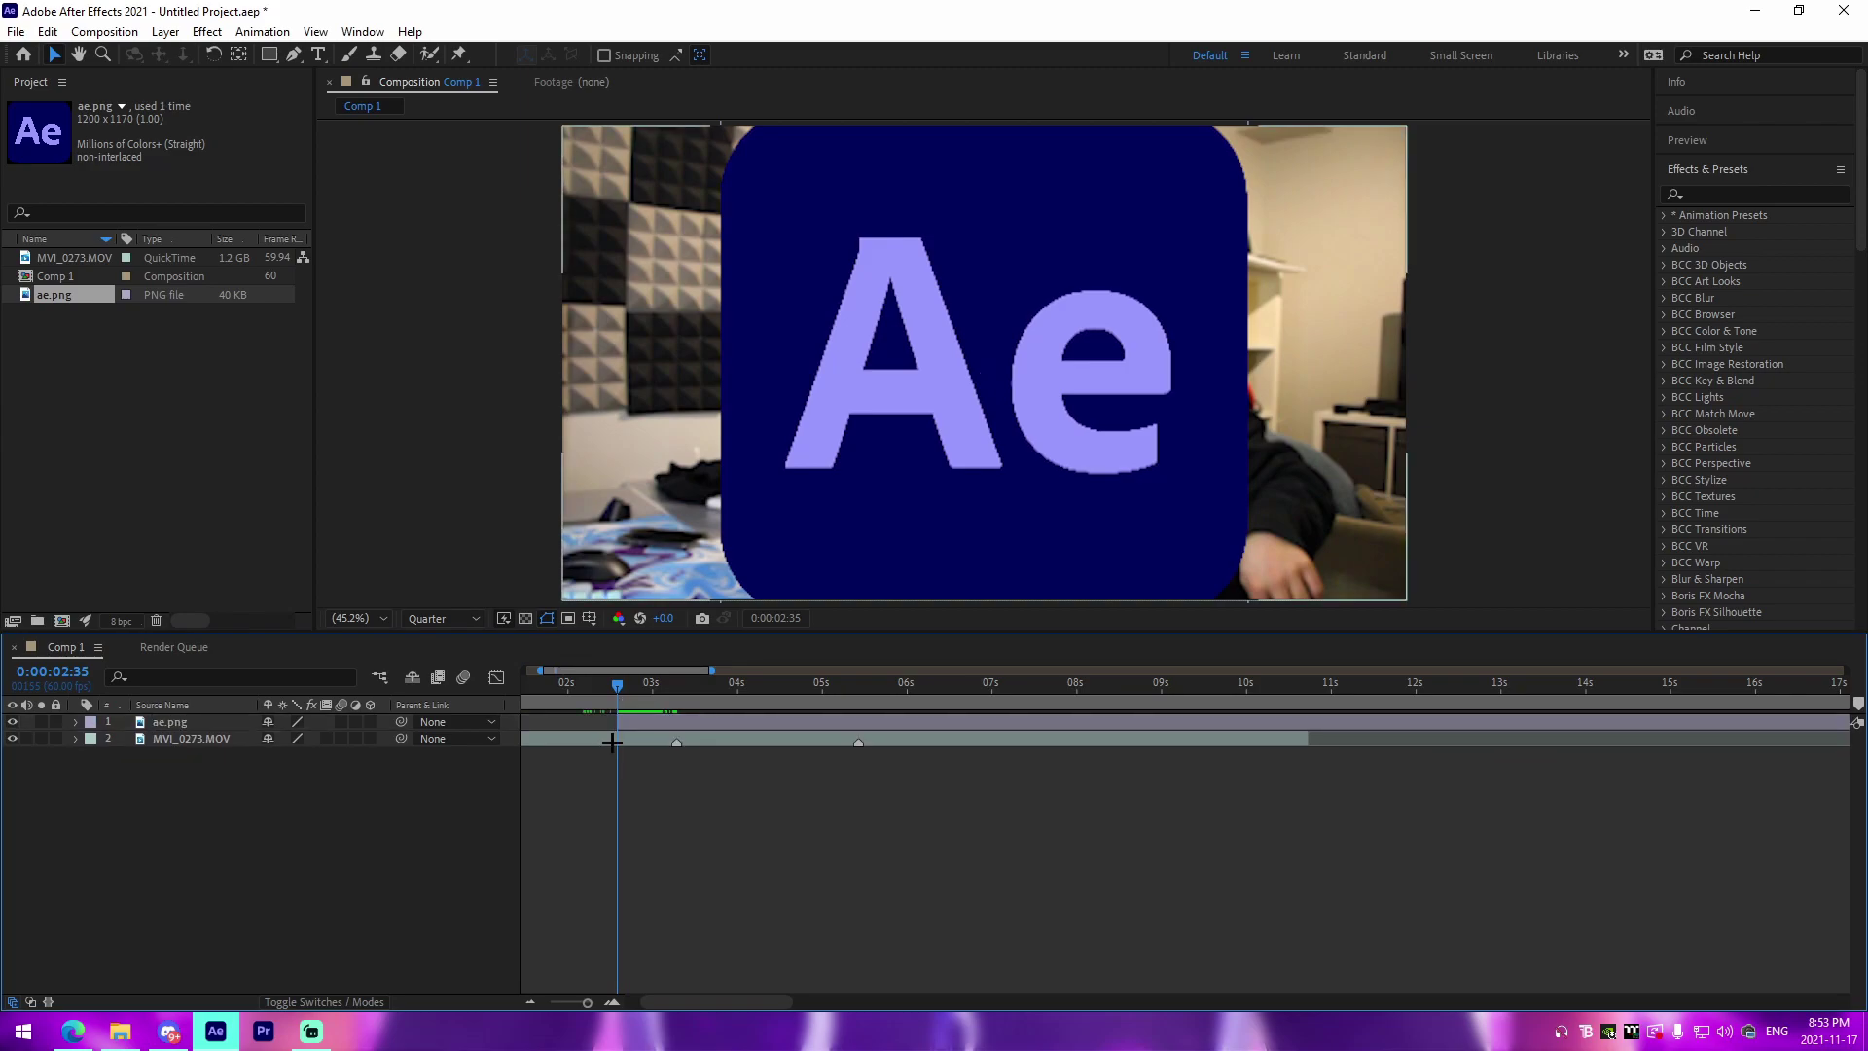
# Split the ae.png layer at 0:00:06:11, past the second marker, and delete the part after the cut.
pyautogui.click(865, 726)
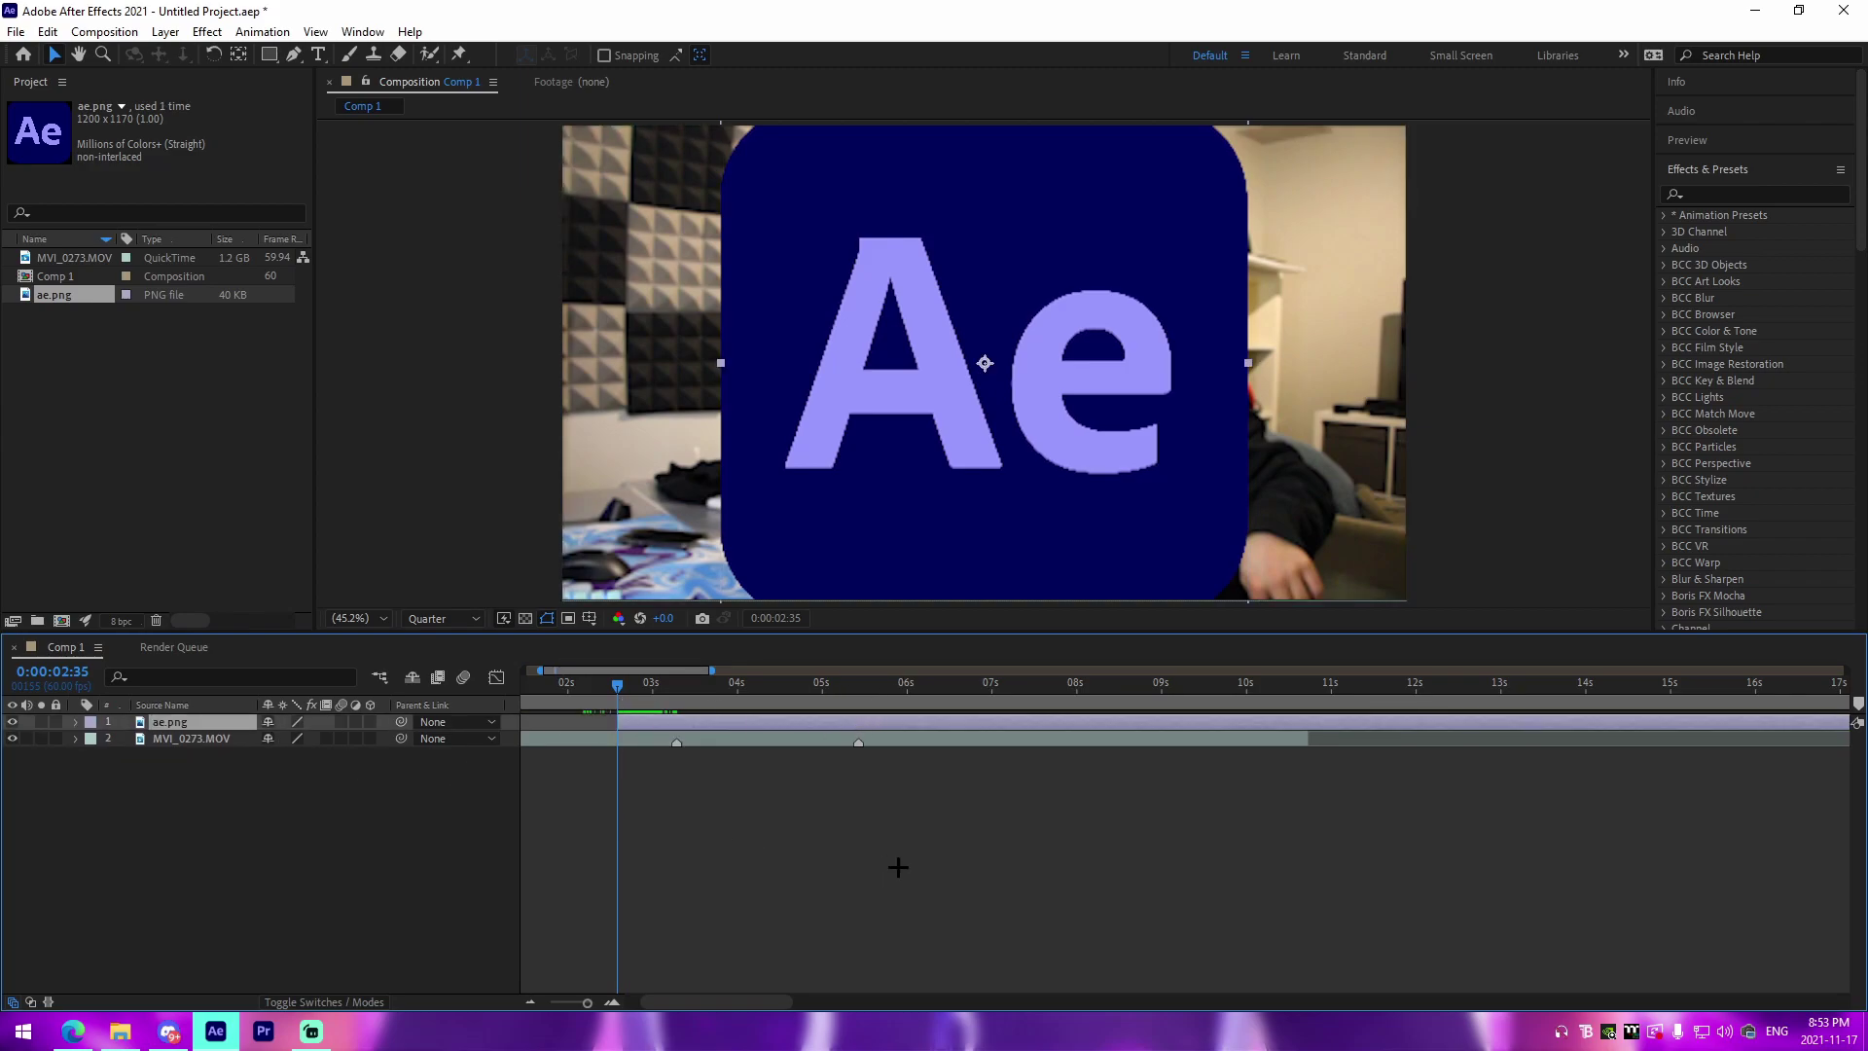
pyautogui.click(859, 693)
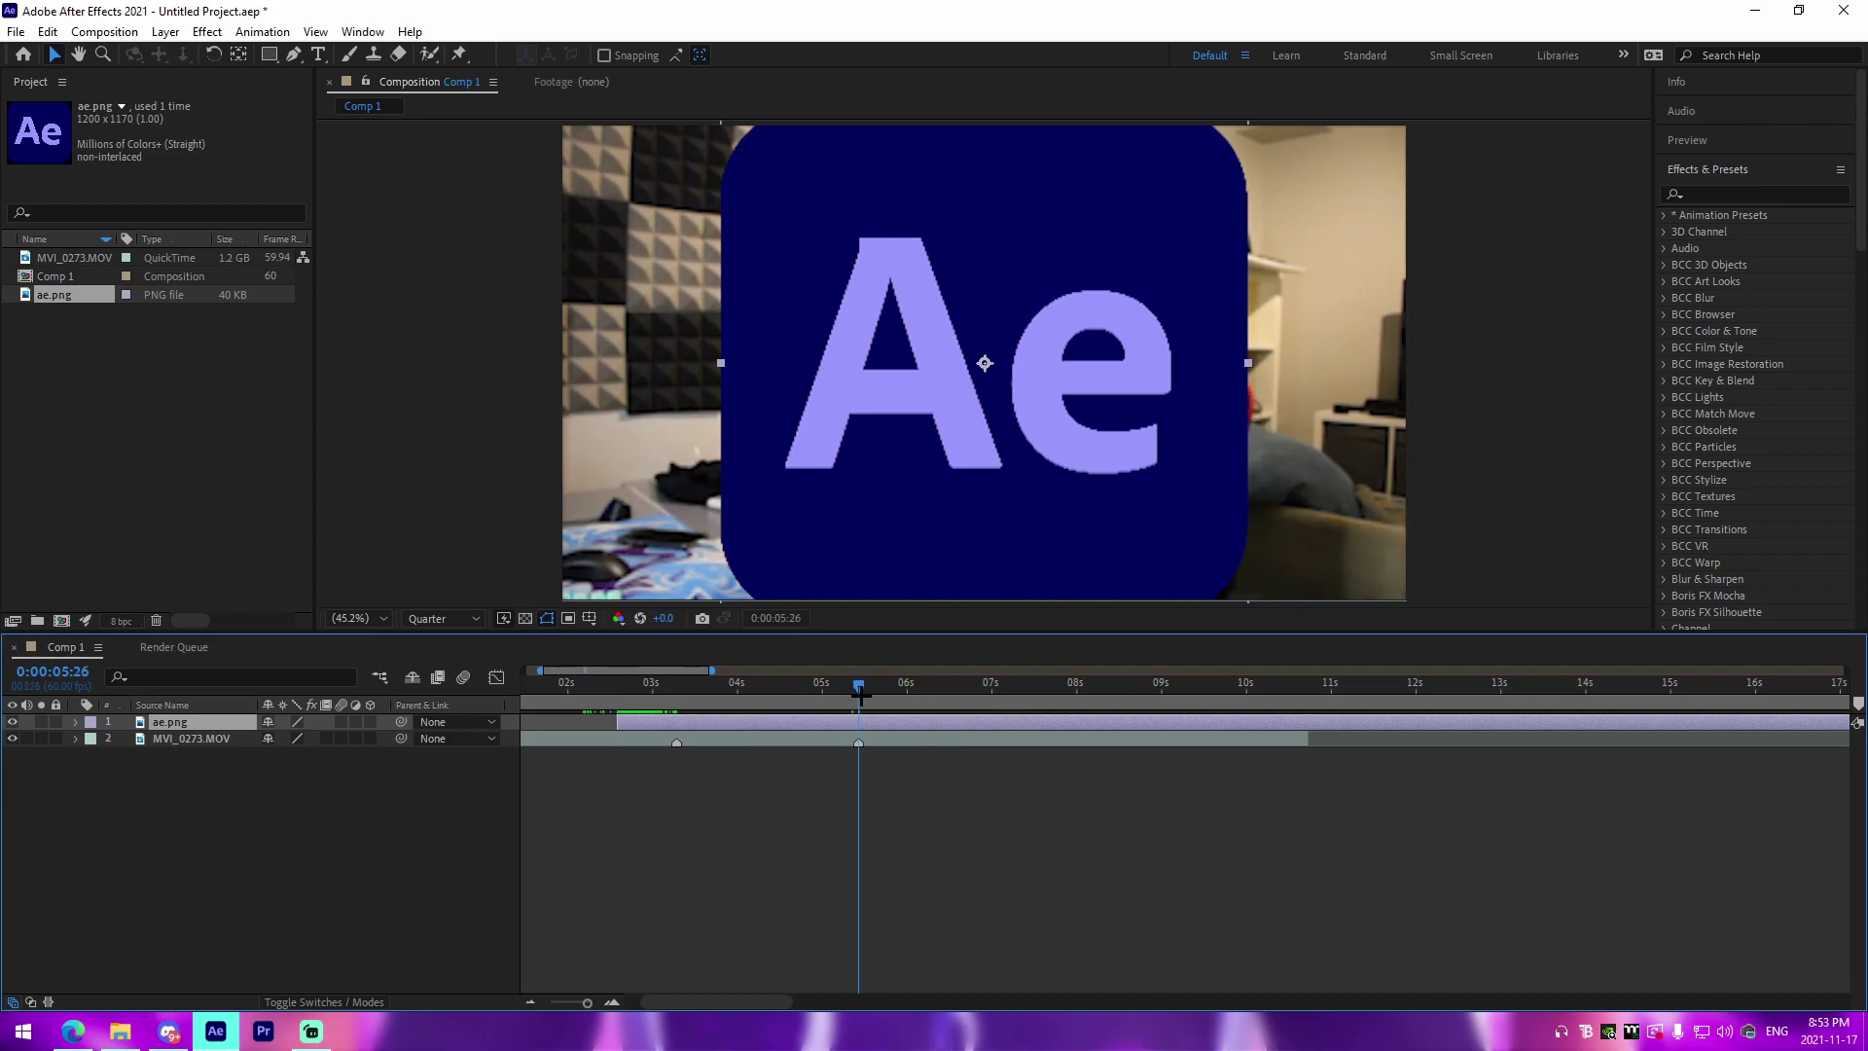
pyautogui.moveTo(885, 695); pyautogui.dragTo(922, 702)
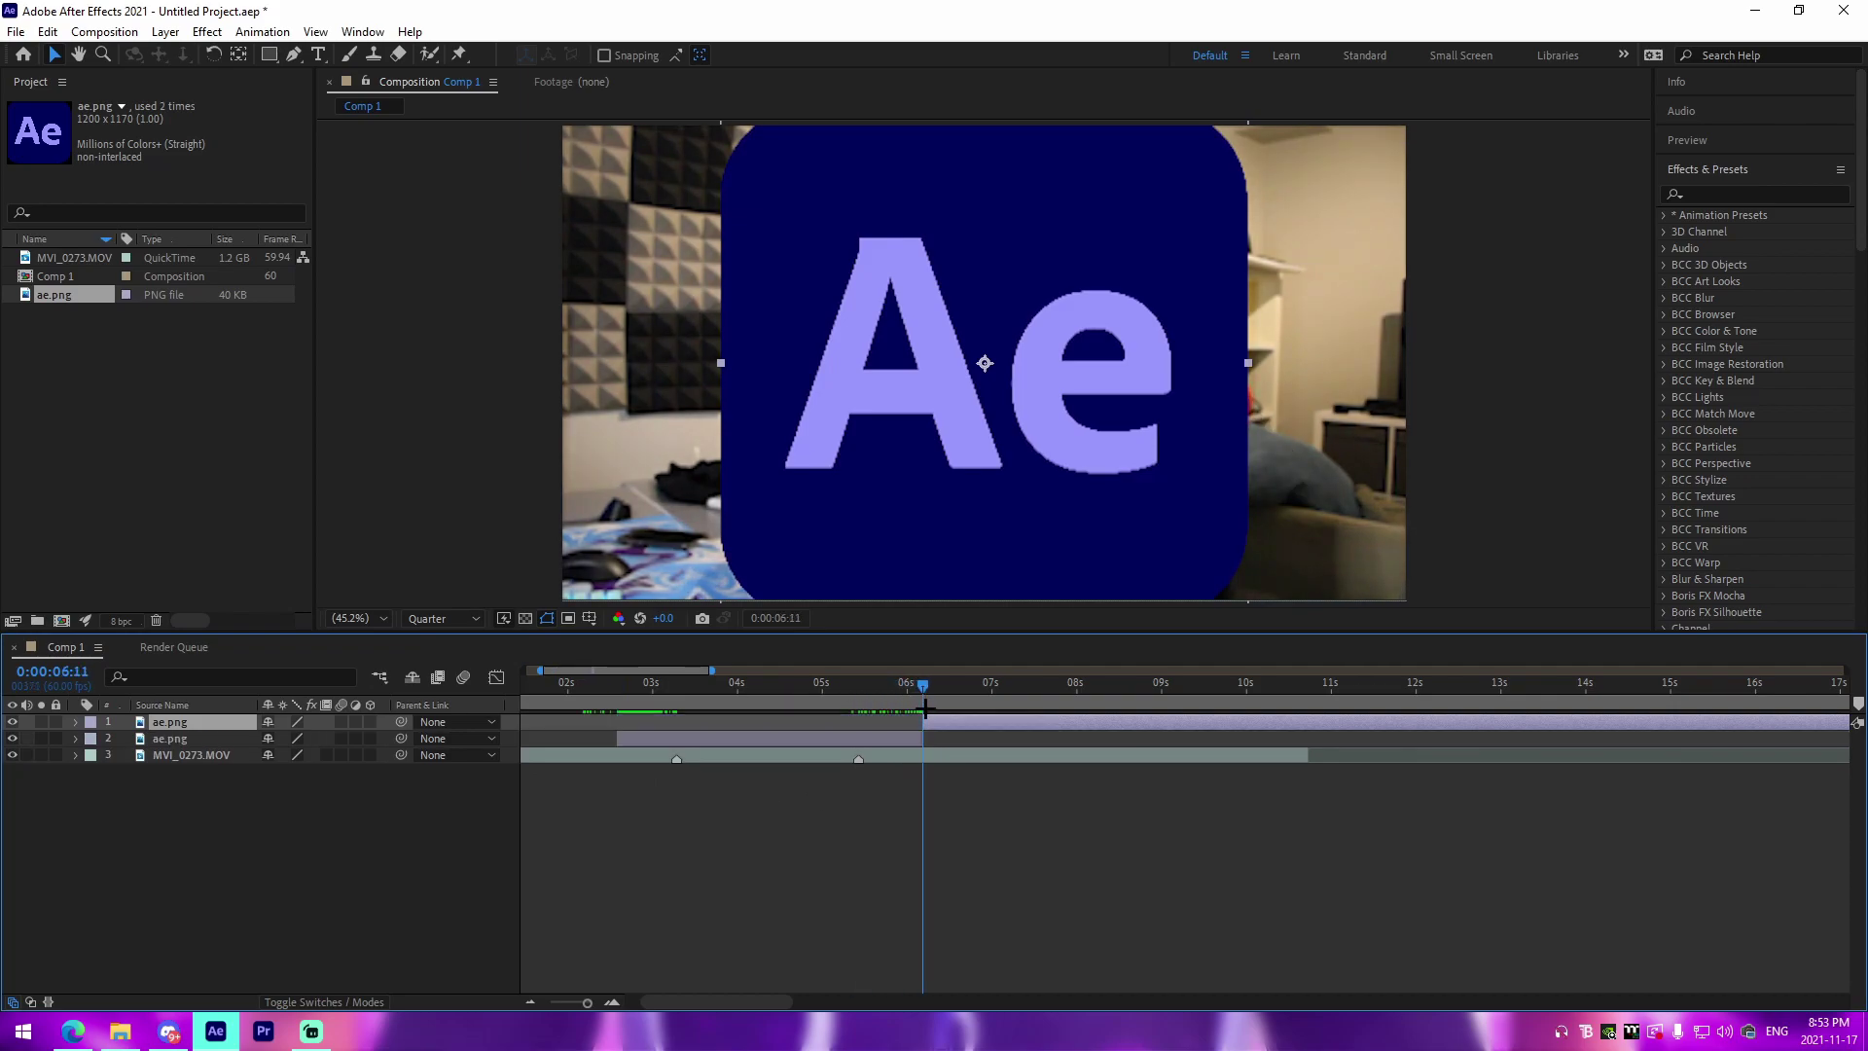
pyautogui.hotkey('ctrl', 'shift', 'd')
pyautogui.press('Delete')
# Move the playhead to the first marker at 0:00:03:17 with the ae.png layer selected.
pyautogui.click(676, 693)
pyautogui.click(710, 727)
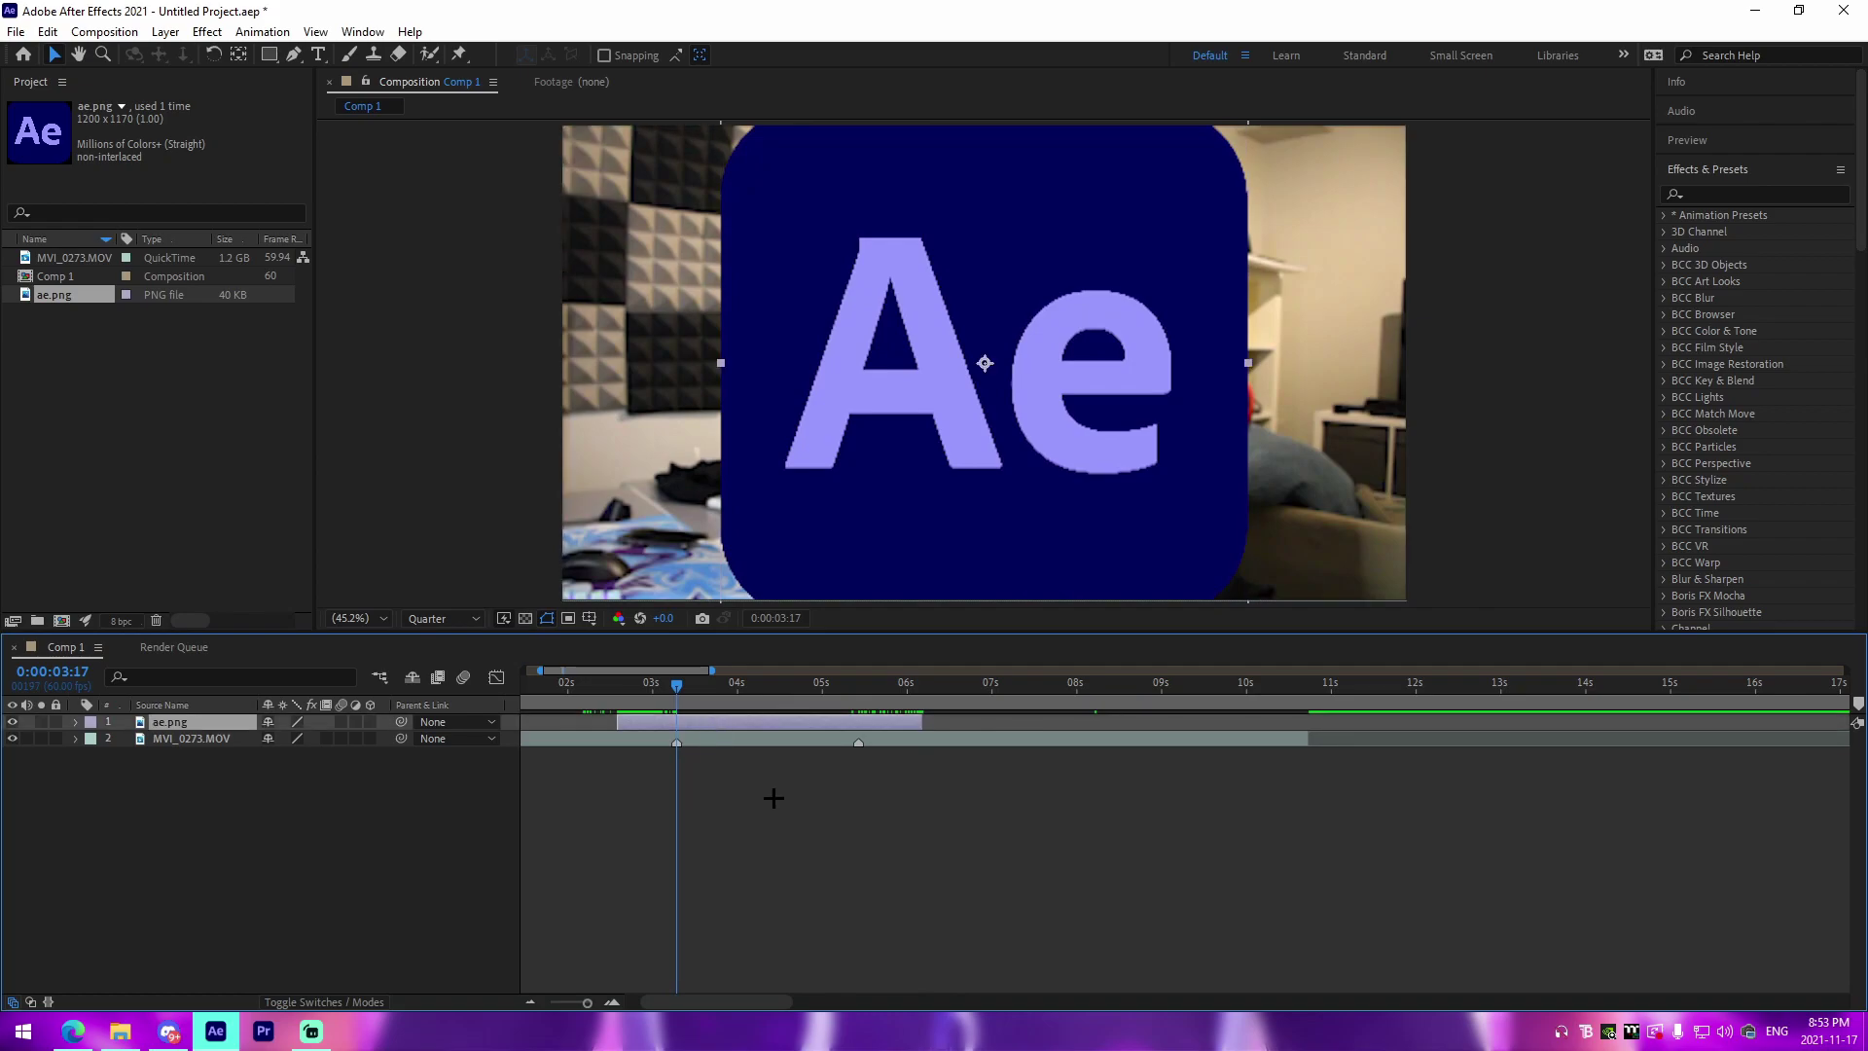
pyautogui.press('s')
pyautogui.moveTo(292, 738)
pyautogui.mouseDown()
pyautogui.moveTo(148, 703)
pyautogui.moveTo(282, 737)
pyautogui.moveTo(244, 738)
pyautogui.moveTo(322, 737)
pyautogui.mouseUp()
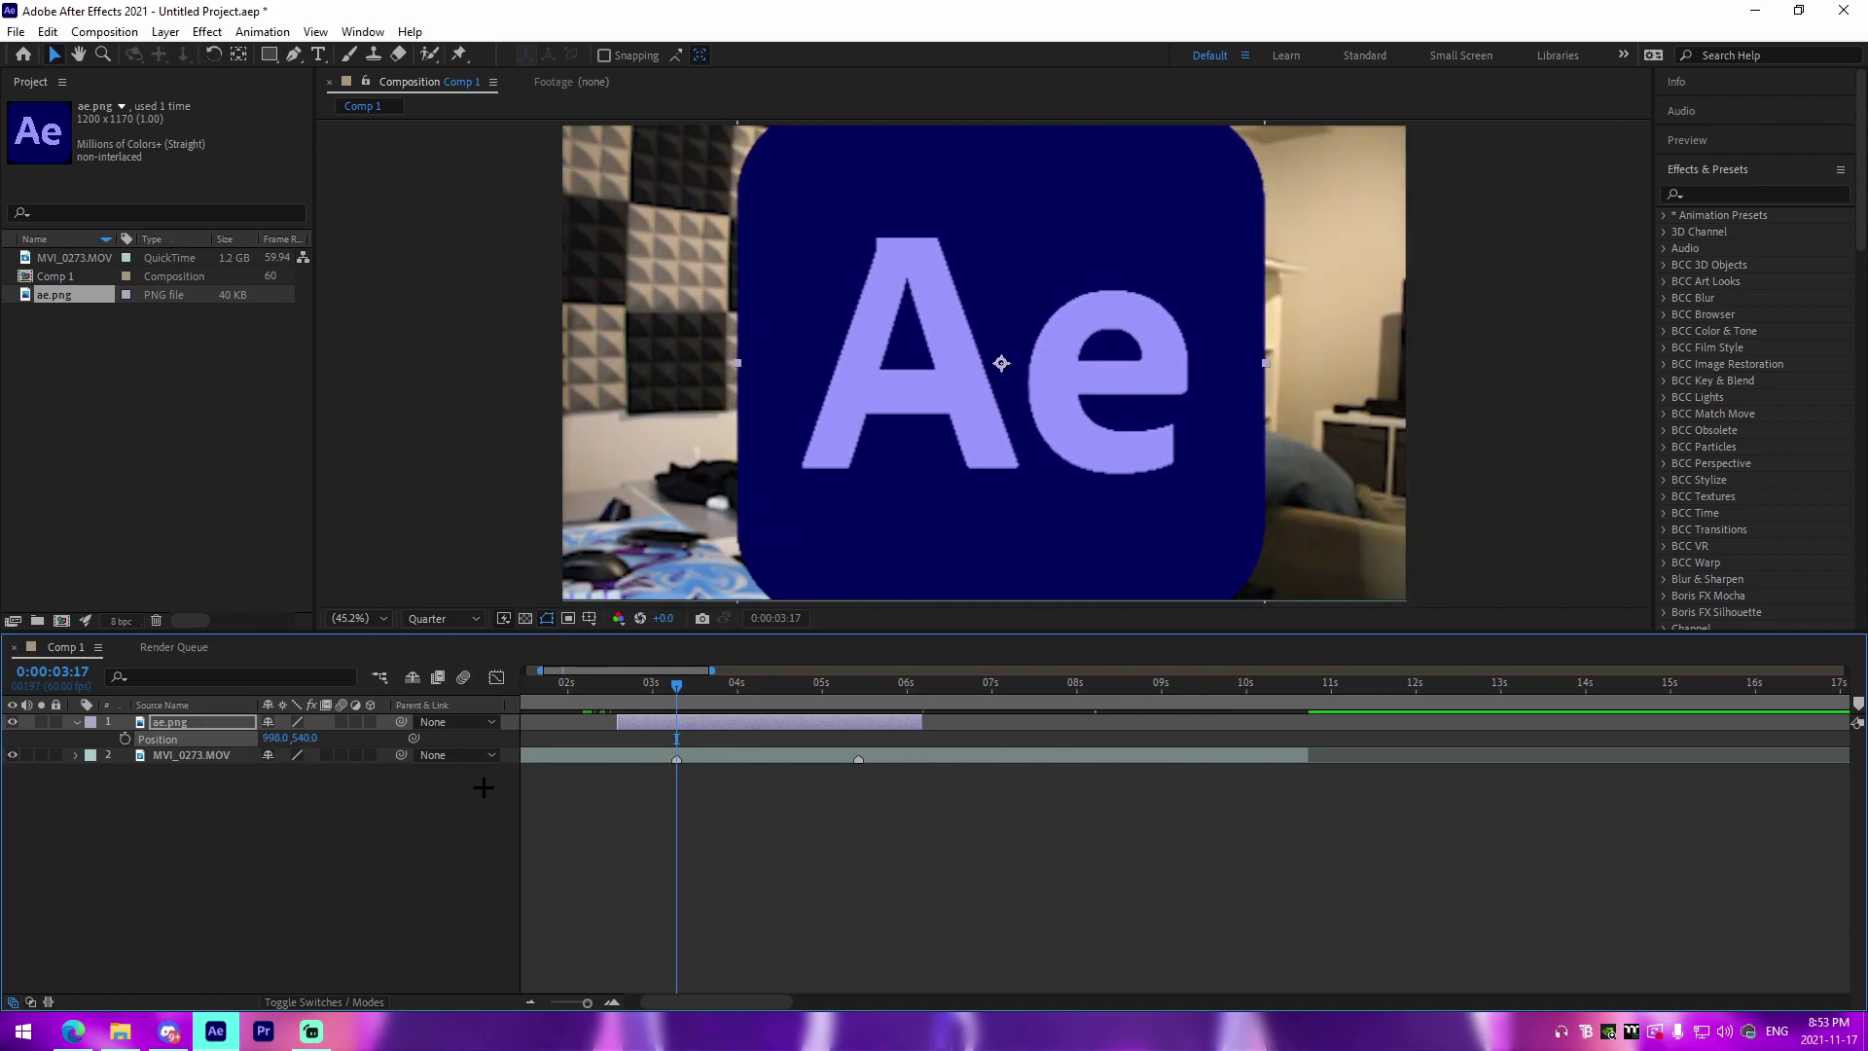
pyautogui.hotkey('ctrl', 'z')
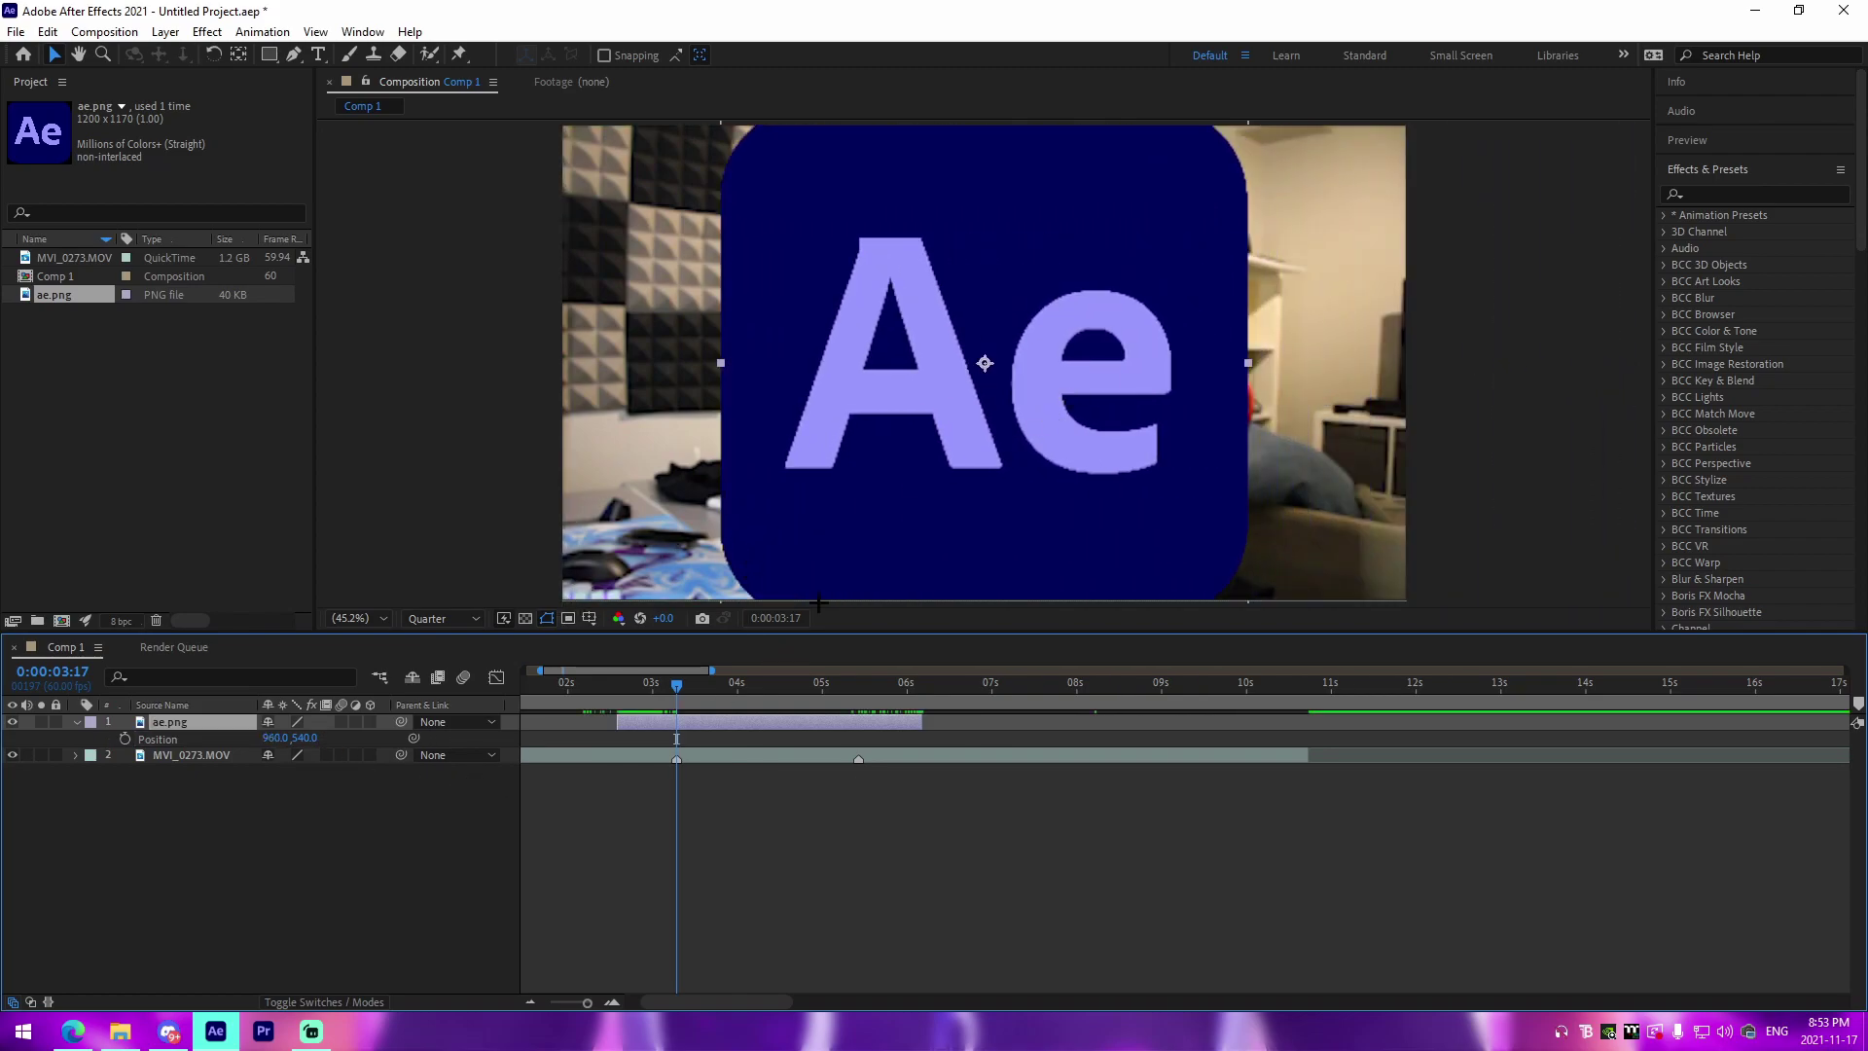
# Start keyframing the ae.png layer's scale at the first marker and reduce the scale to 37%.
pyautogui.click(781, 836)
pyautogui.click(708, 720)
pyautogui.click(125, 738)
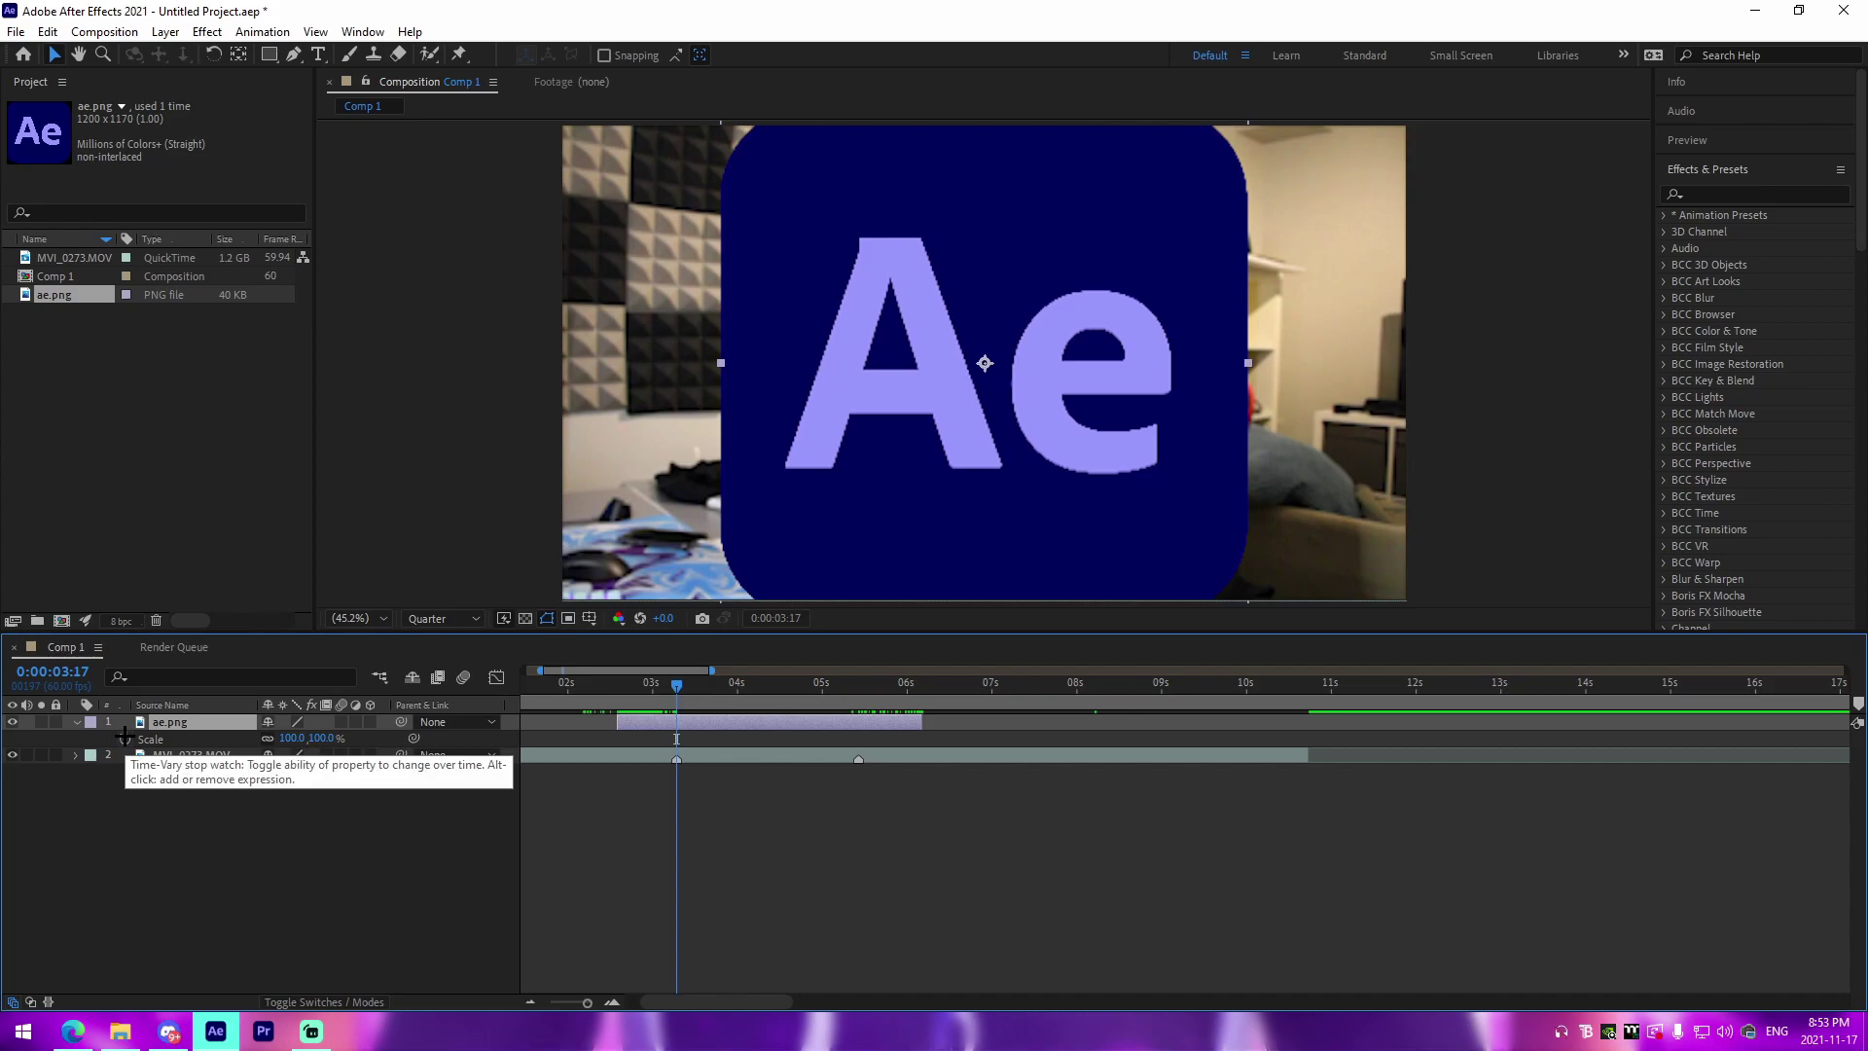
pyautogui.moveTo(290, 739); pyautogui.dragTo(243, 751)
# Place the logo beside the person at position about 427, 548 and reduce its scale at the first marker to 34%.
pyautogui.press('p')
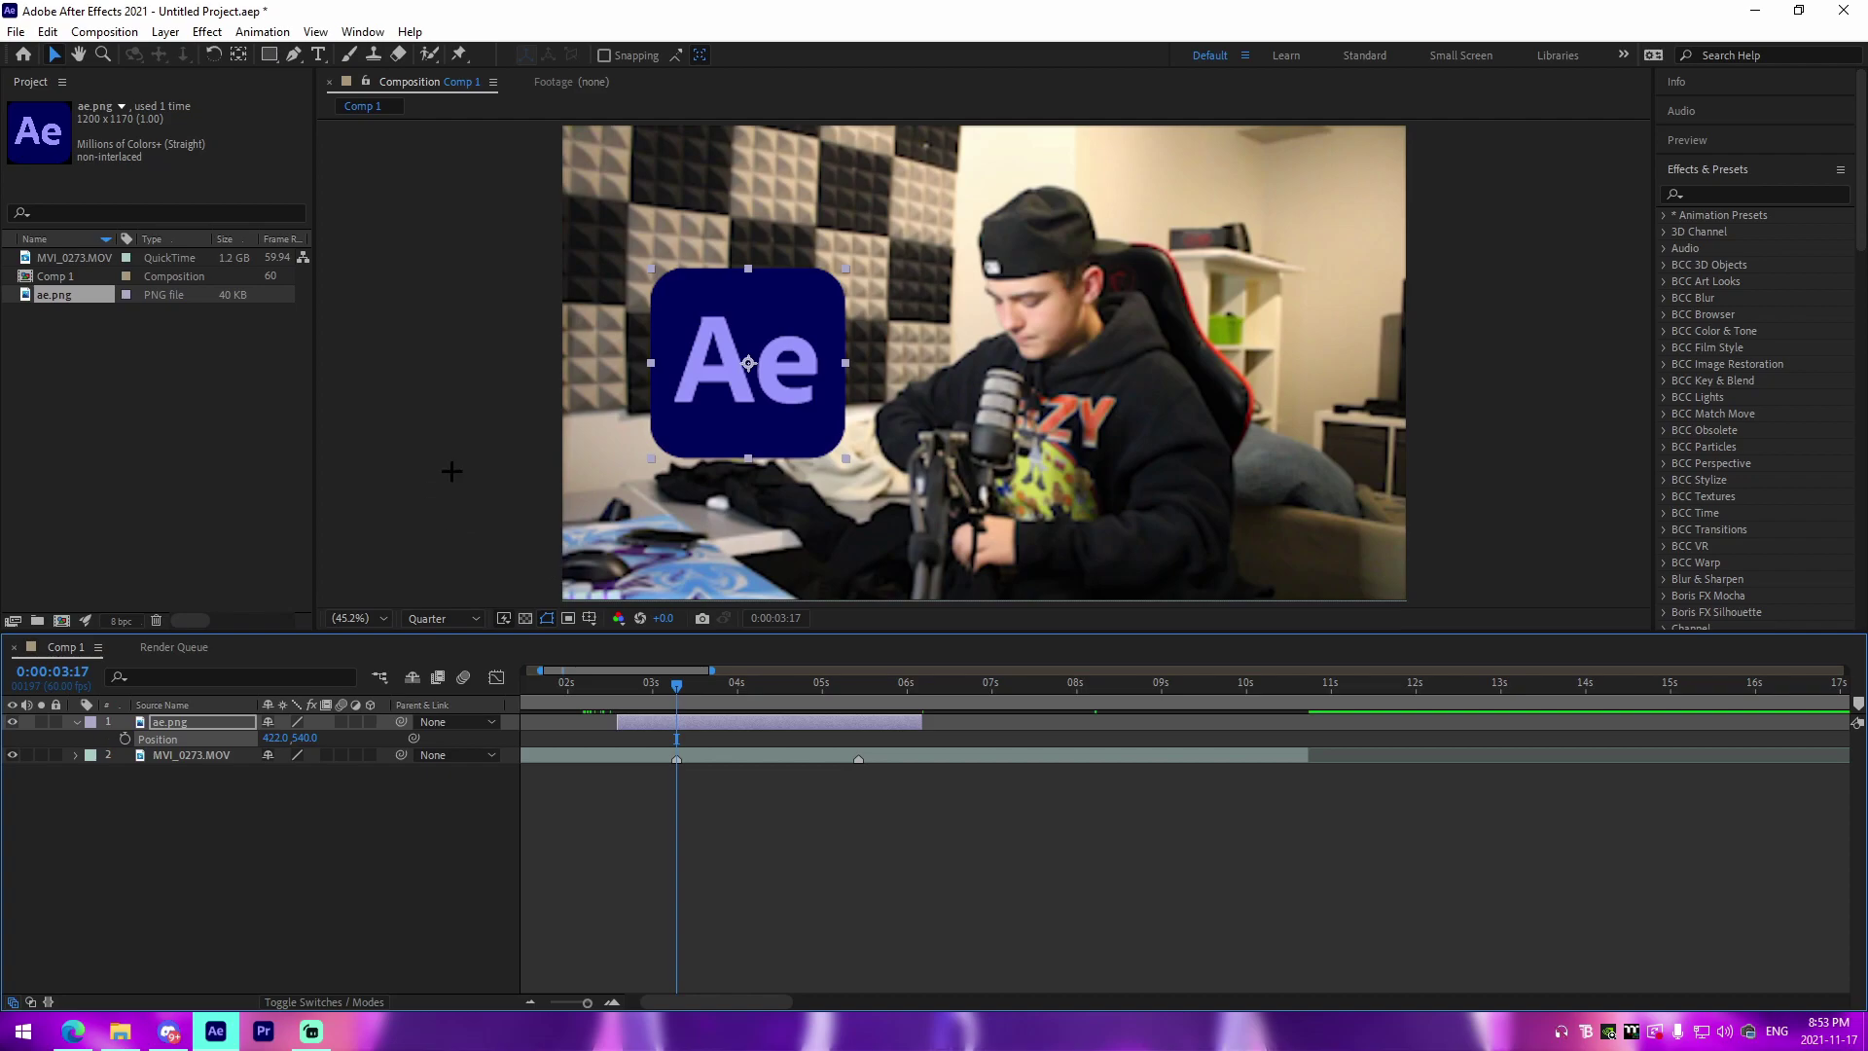
pyautogui.moveTo(287, 739); pyautogui.dragTo(315, 749)
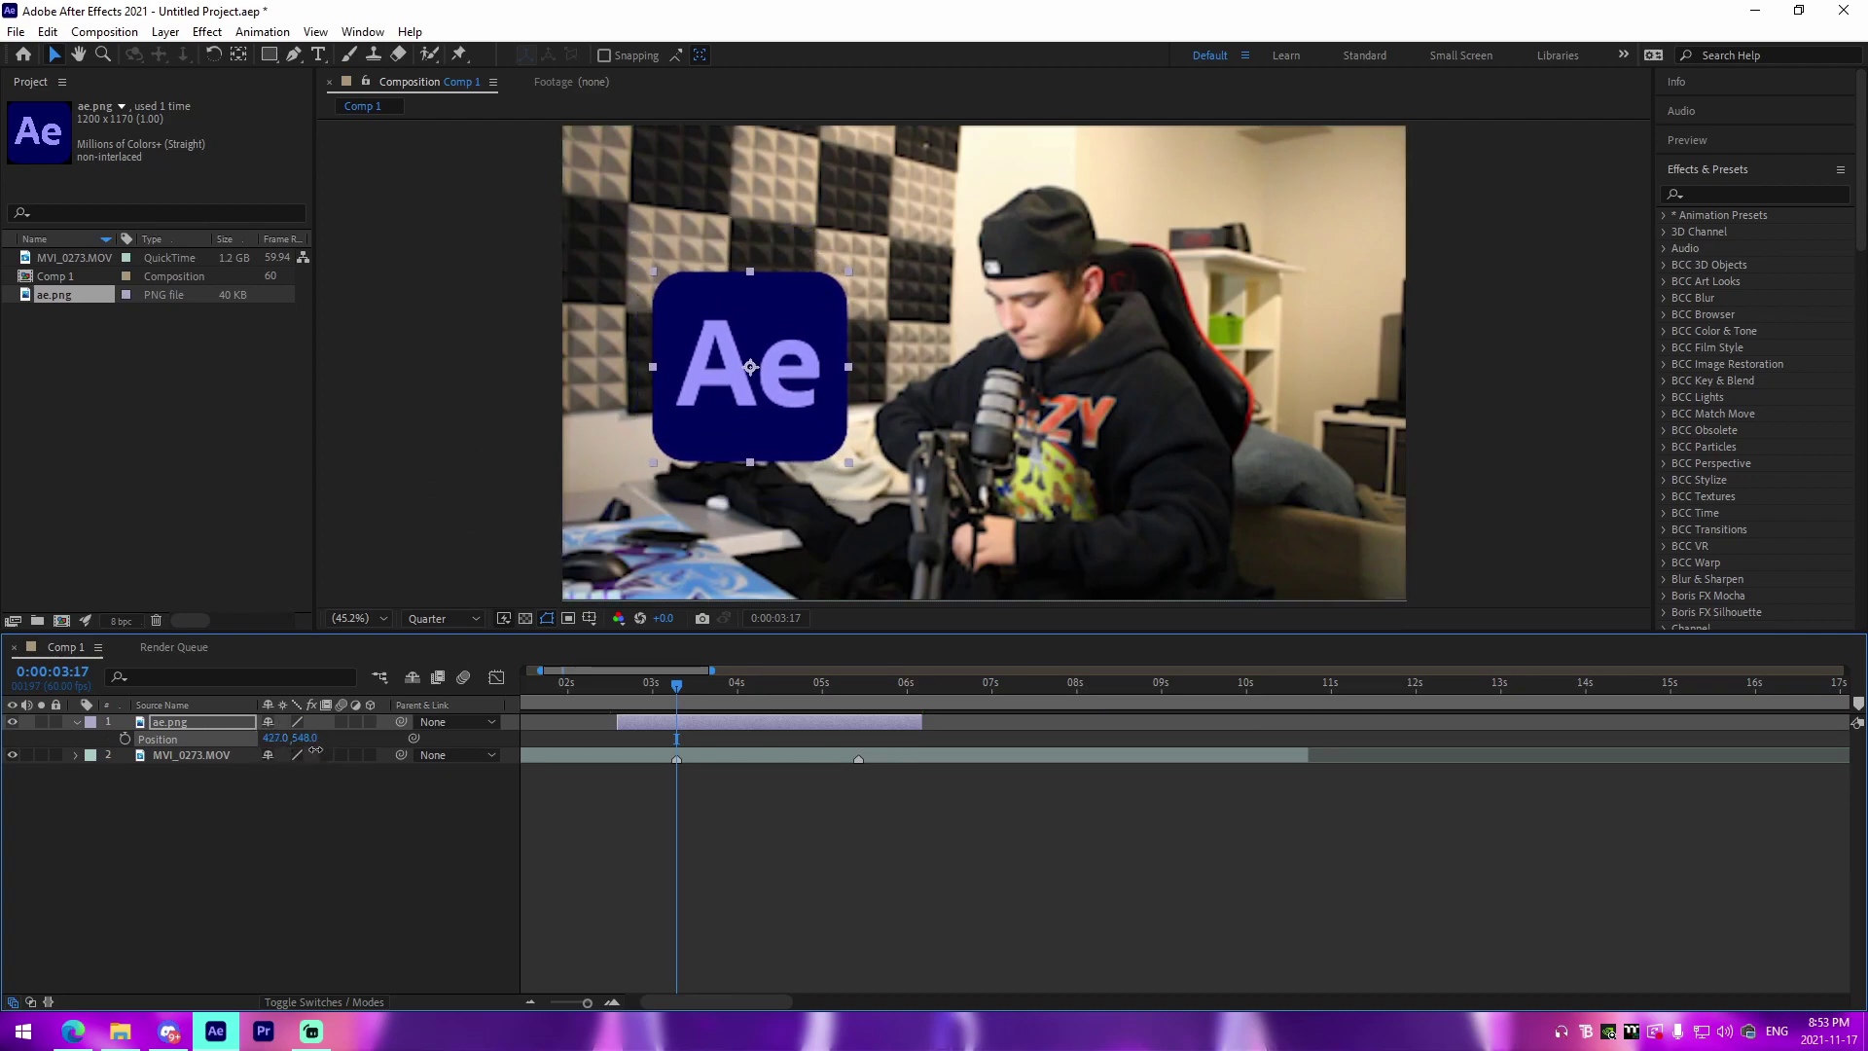
pyautogui.click(709, 721)
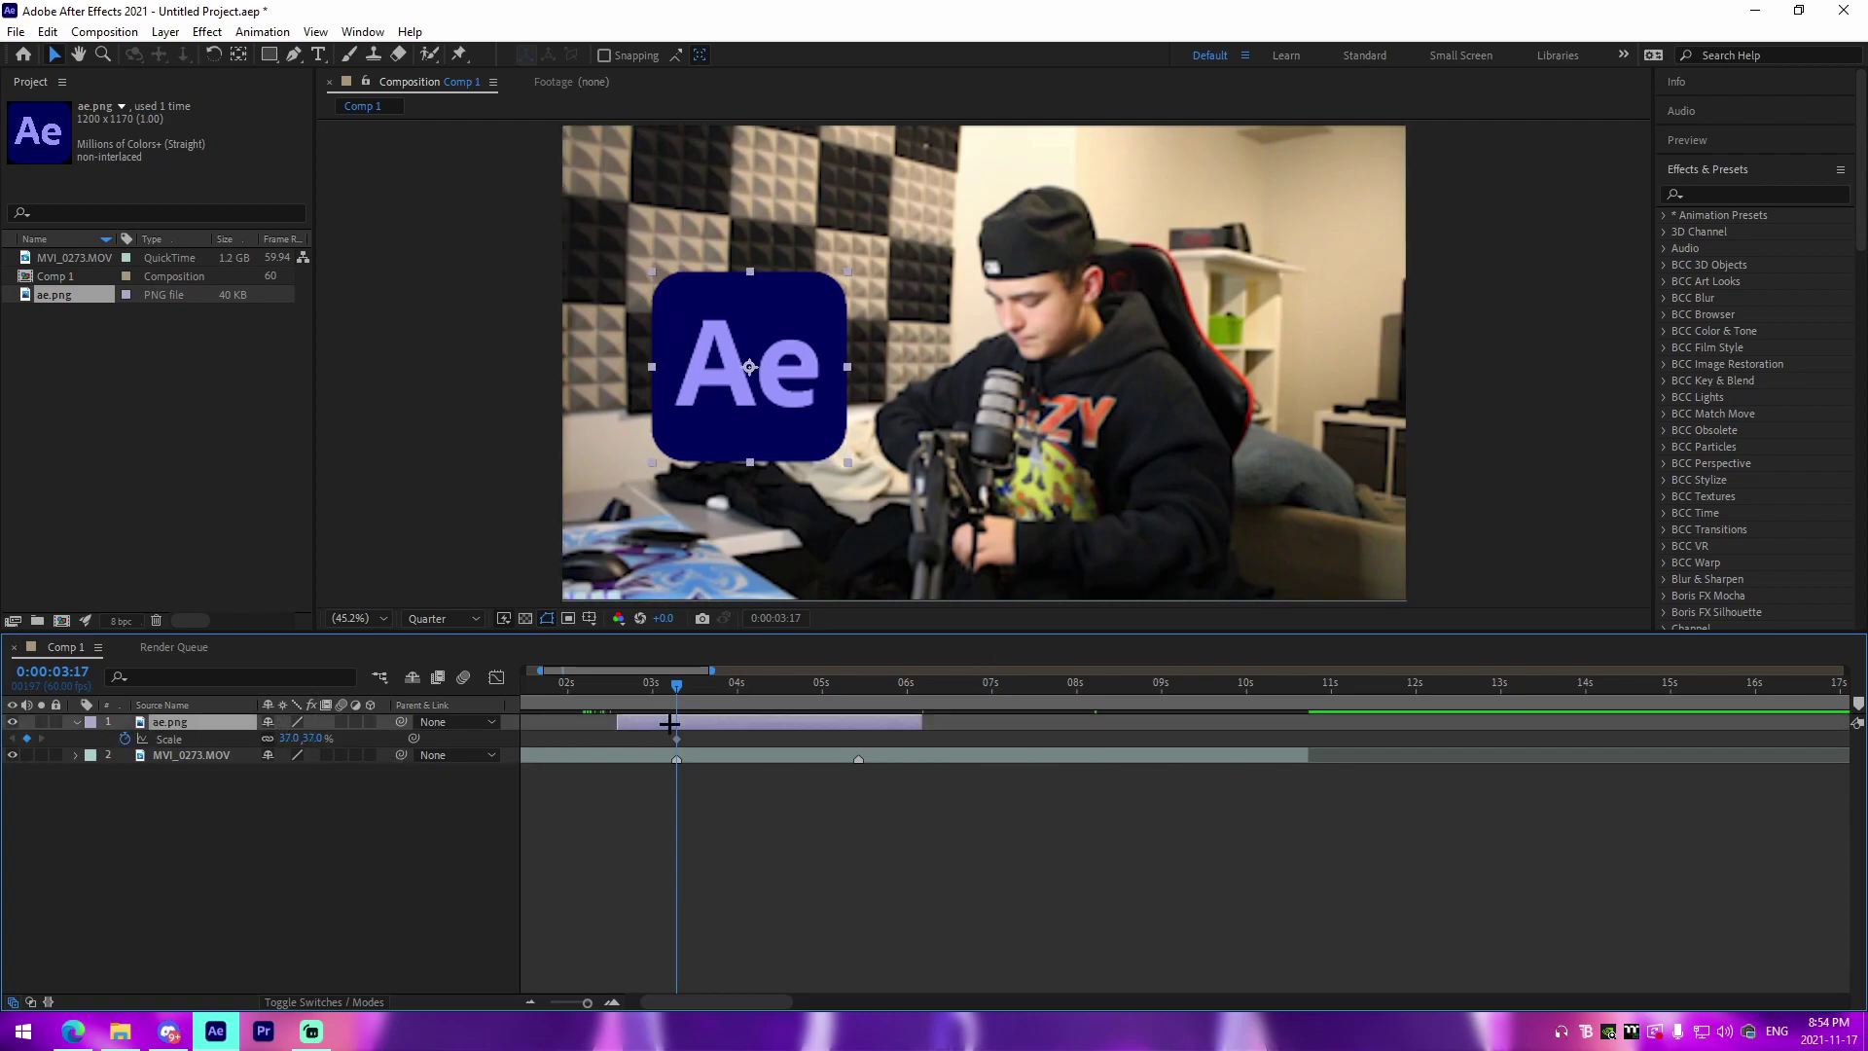
pyautogui.moveTo(294, 742)
pyautogui.mouseDown()
pyautogui.moveTo(316, 744)
pyautogui.moveTo(291, 752)
pyautogui.mouseUp()
pyautogui.click(325, 752)
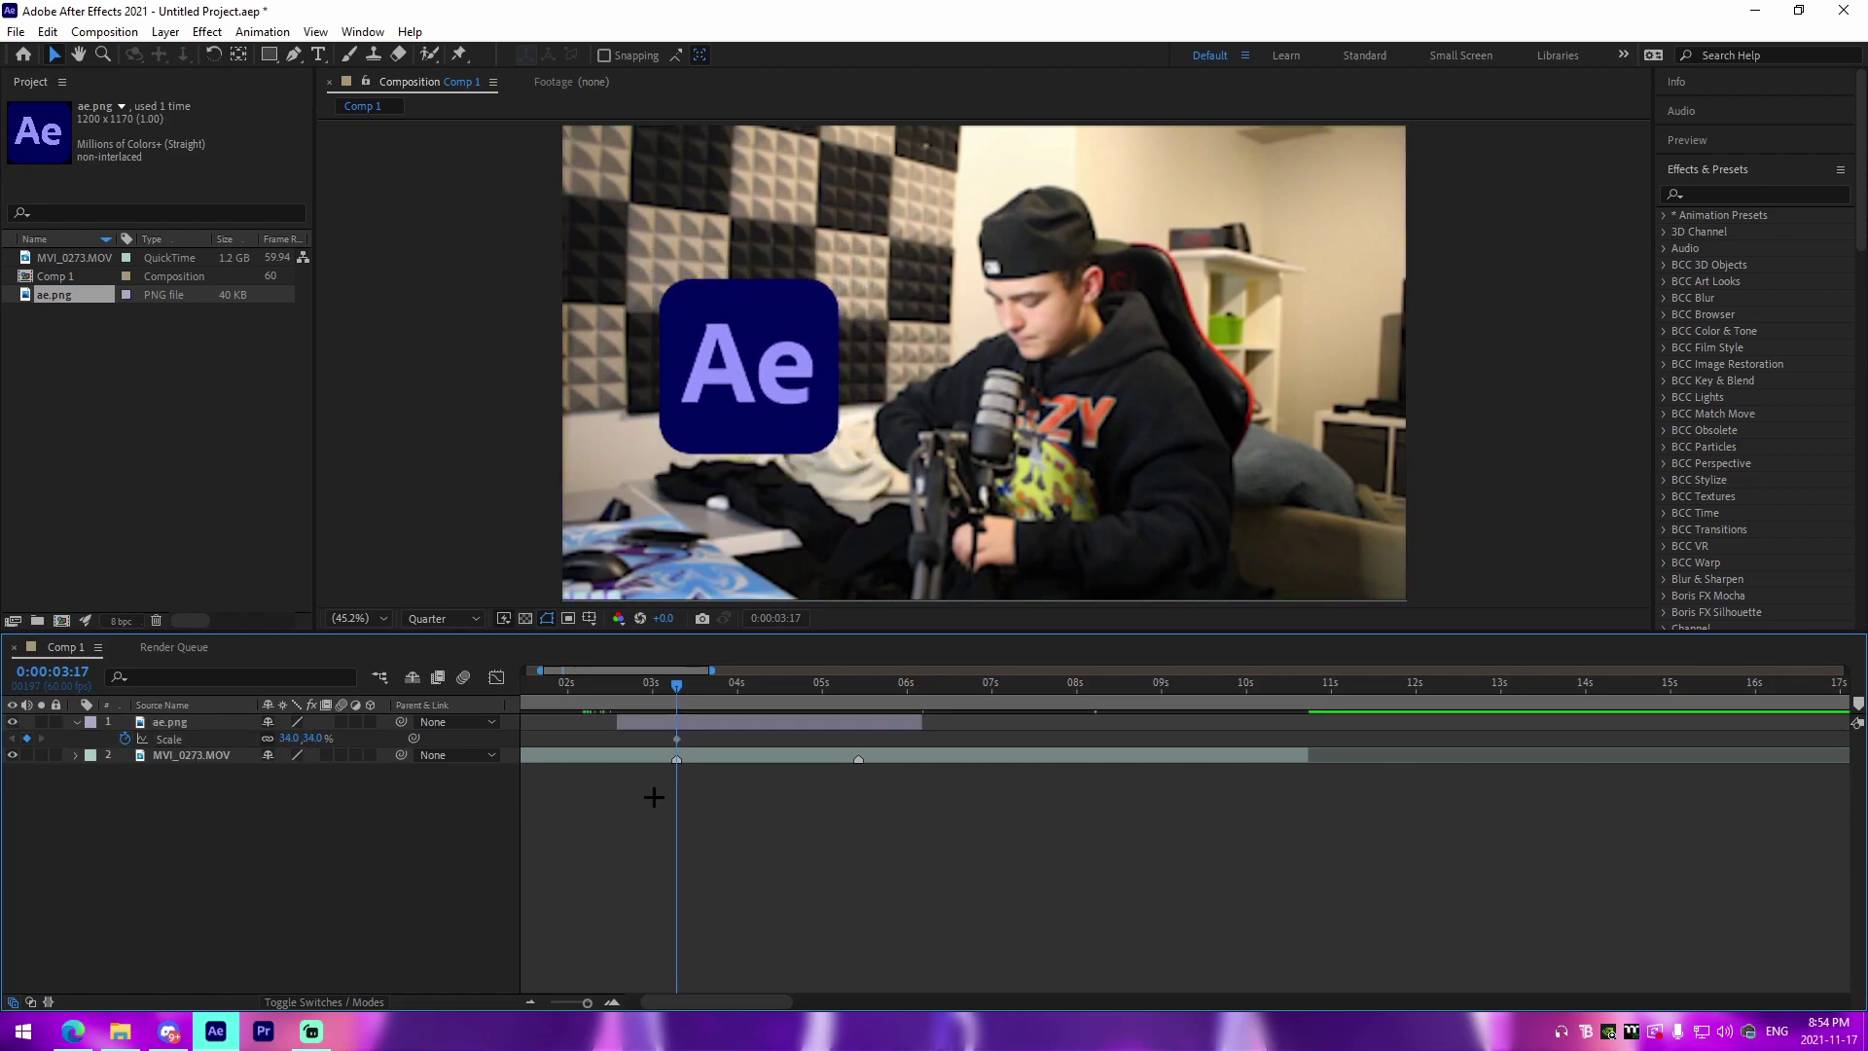
# Set the ae.png scale to 0% at the layer's start, 0:00:02:35, and preview the logo growing in.
pyautogui.moveTo(644, 689); pyautogui.dragTo(629, 691)
pyautogui.click(647, 717)
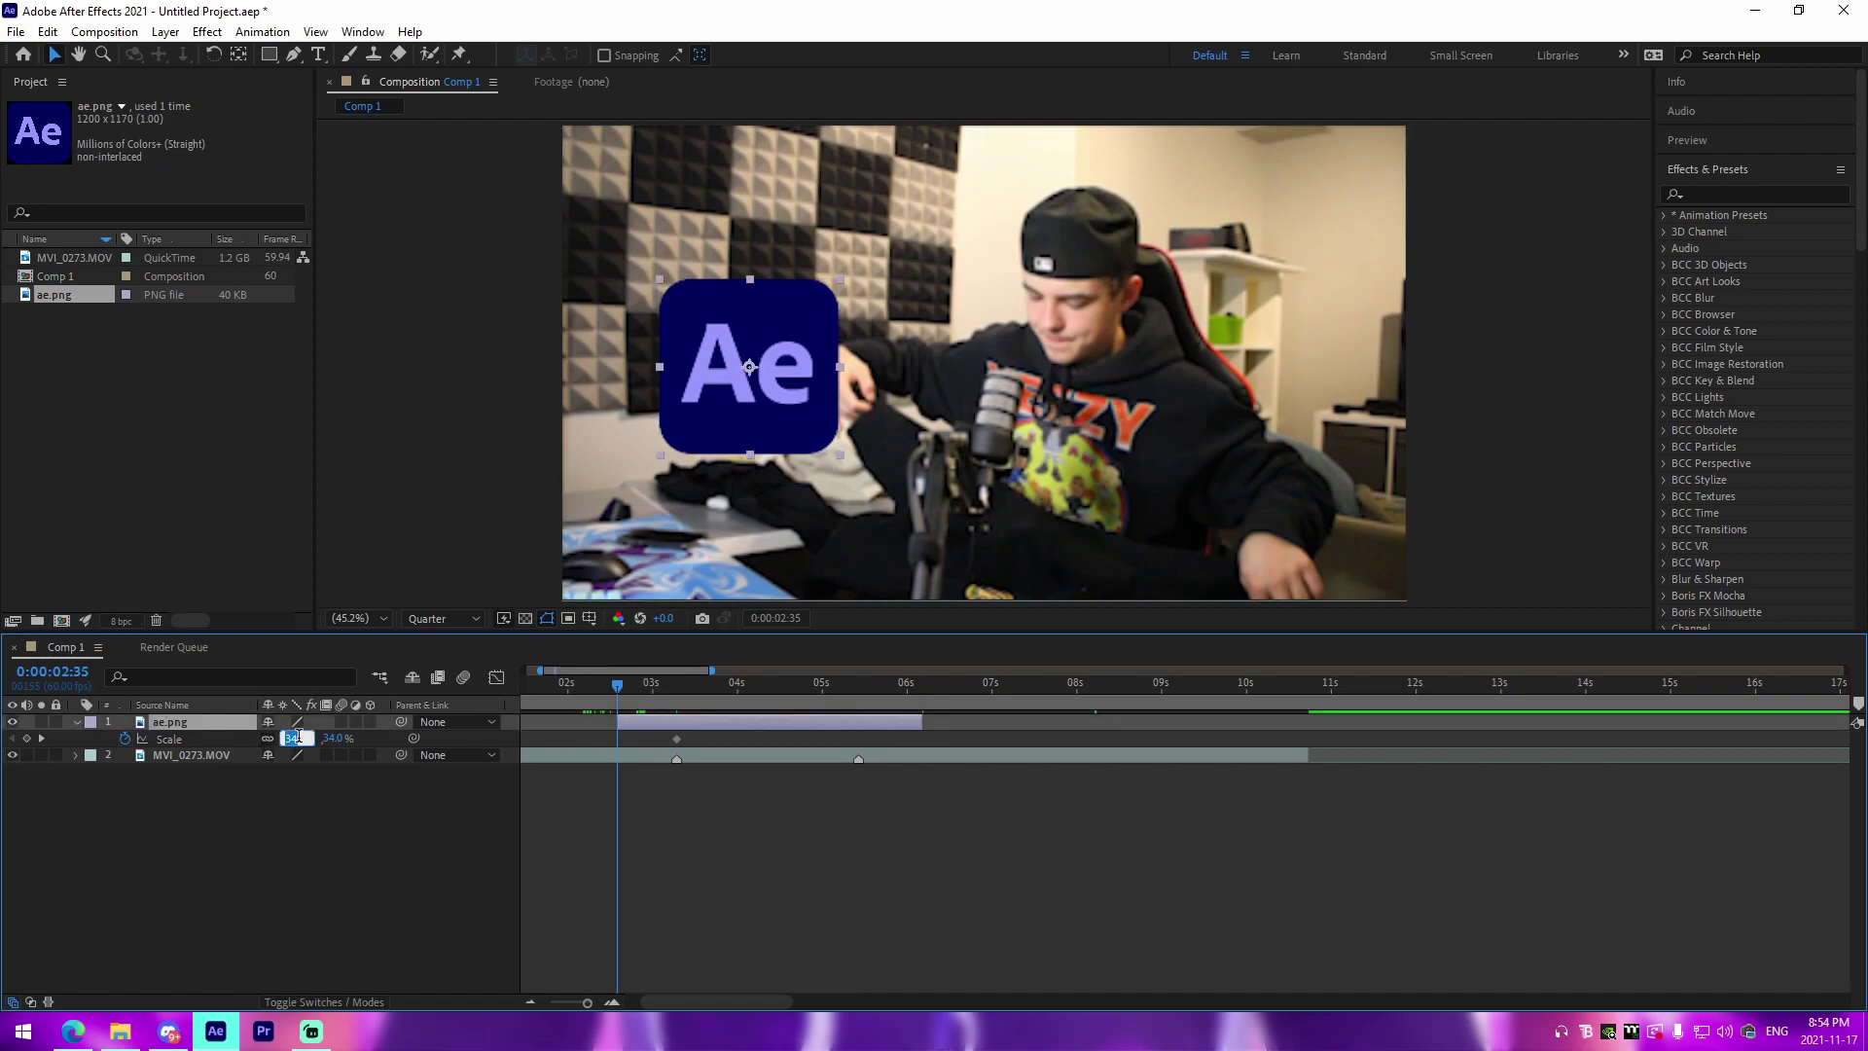
pyautogui.write('0')
pyautogui.press('Return')
pyautogui.click(821, 883)
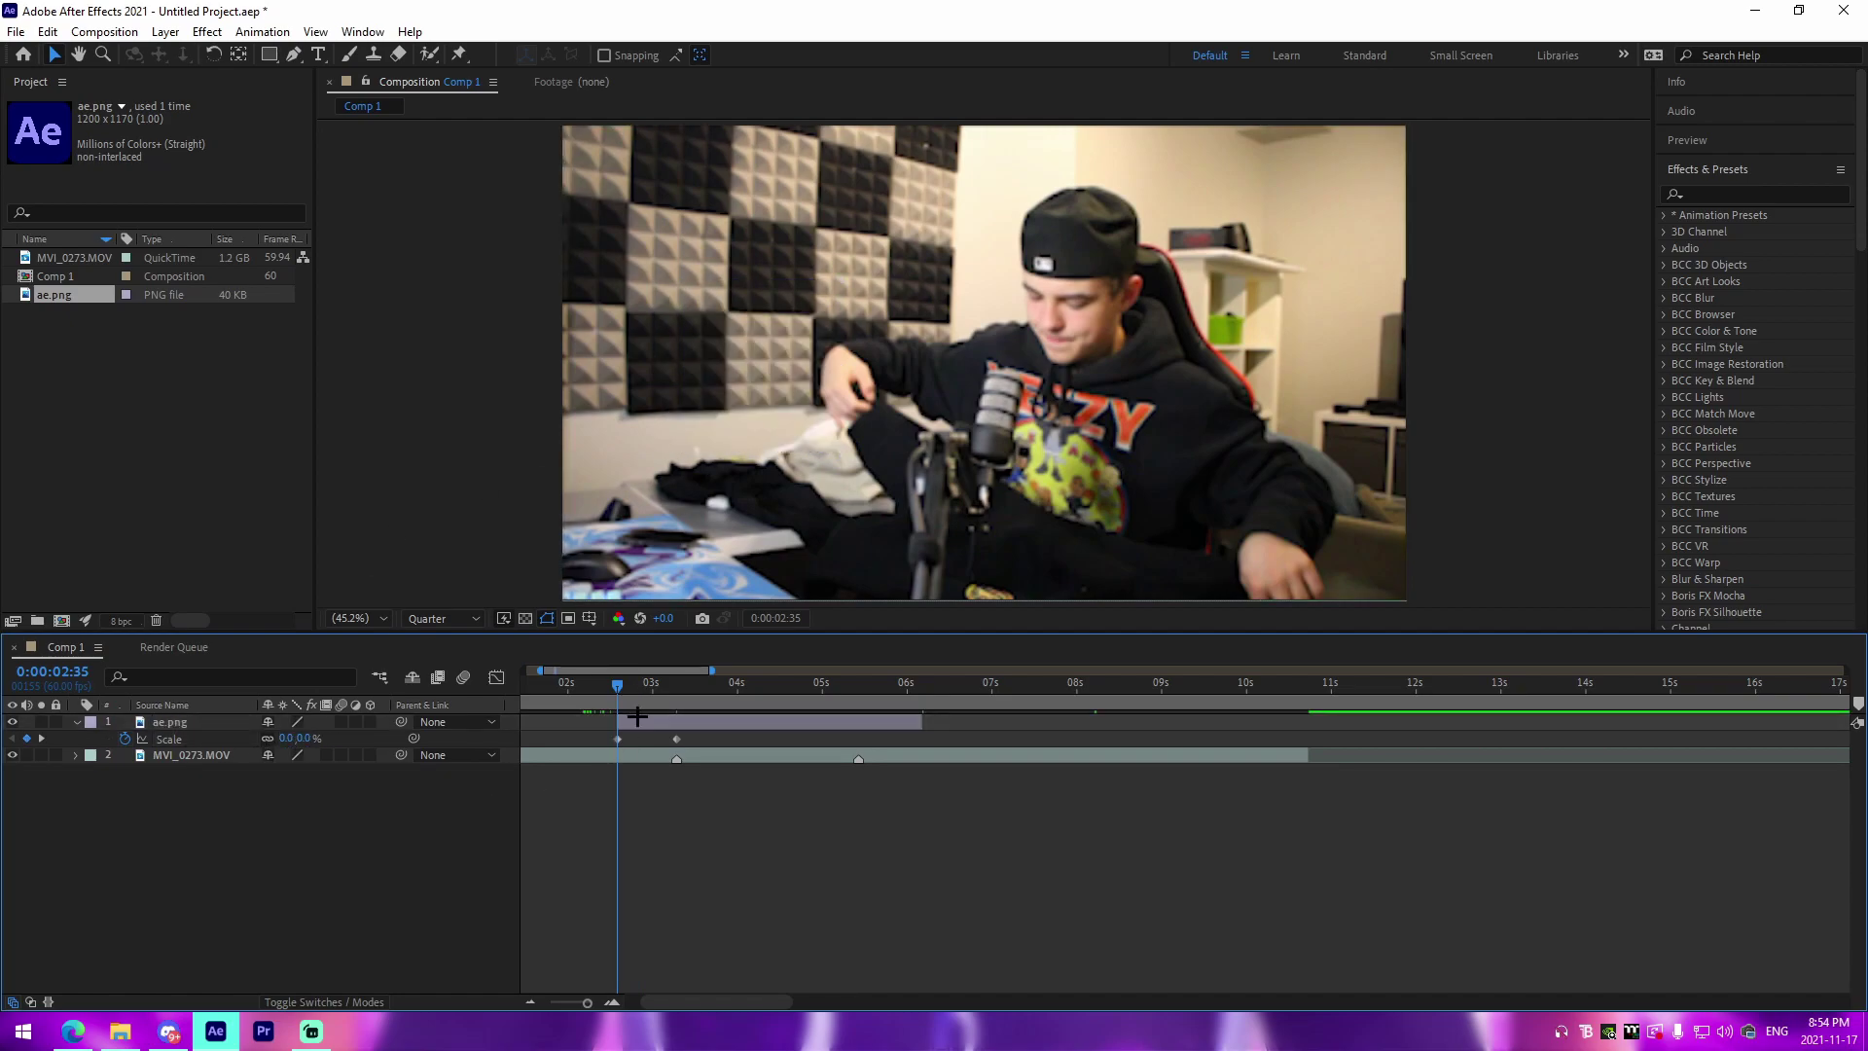
pyautogui.press('space')
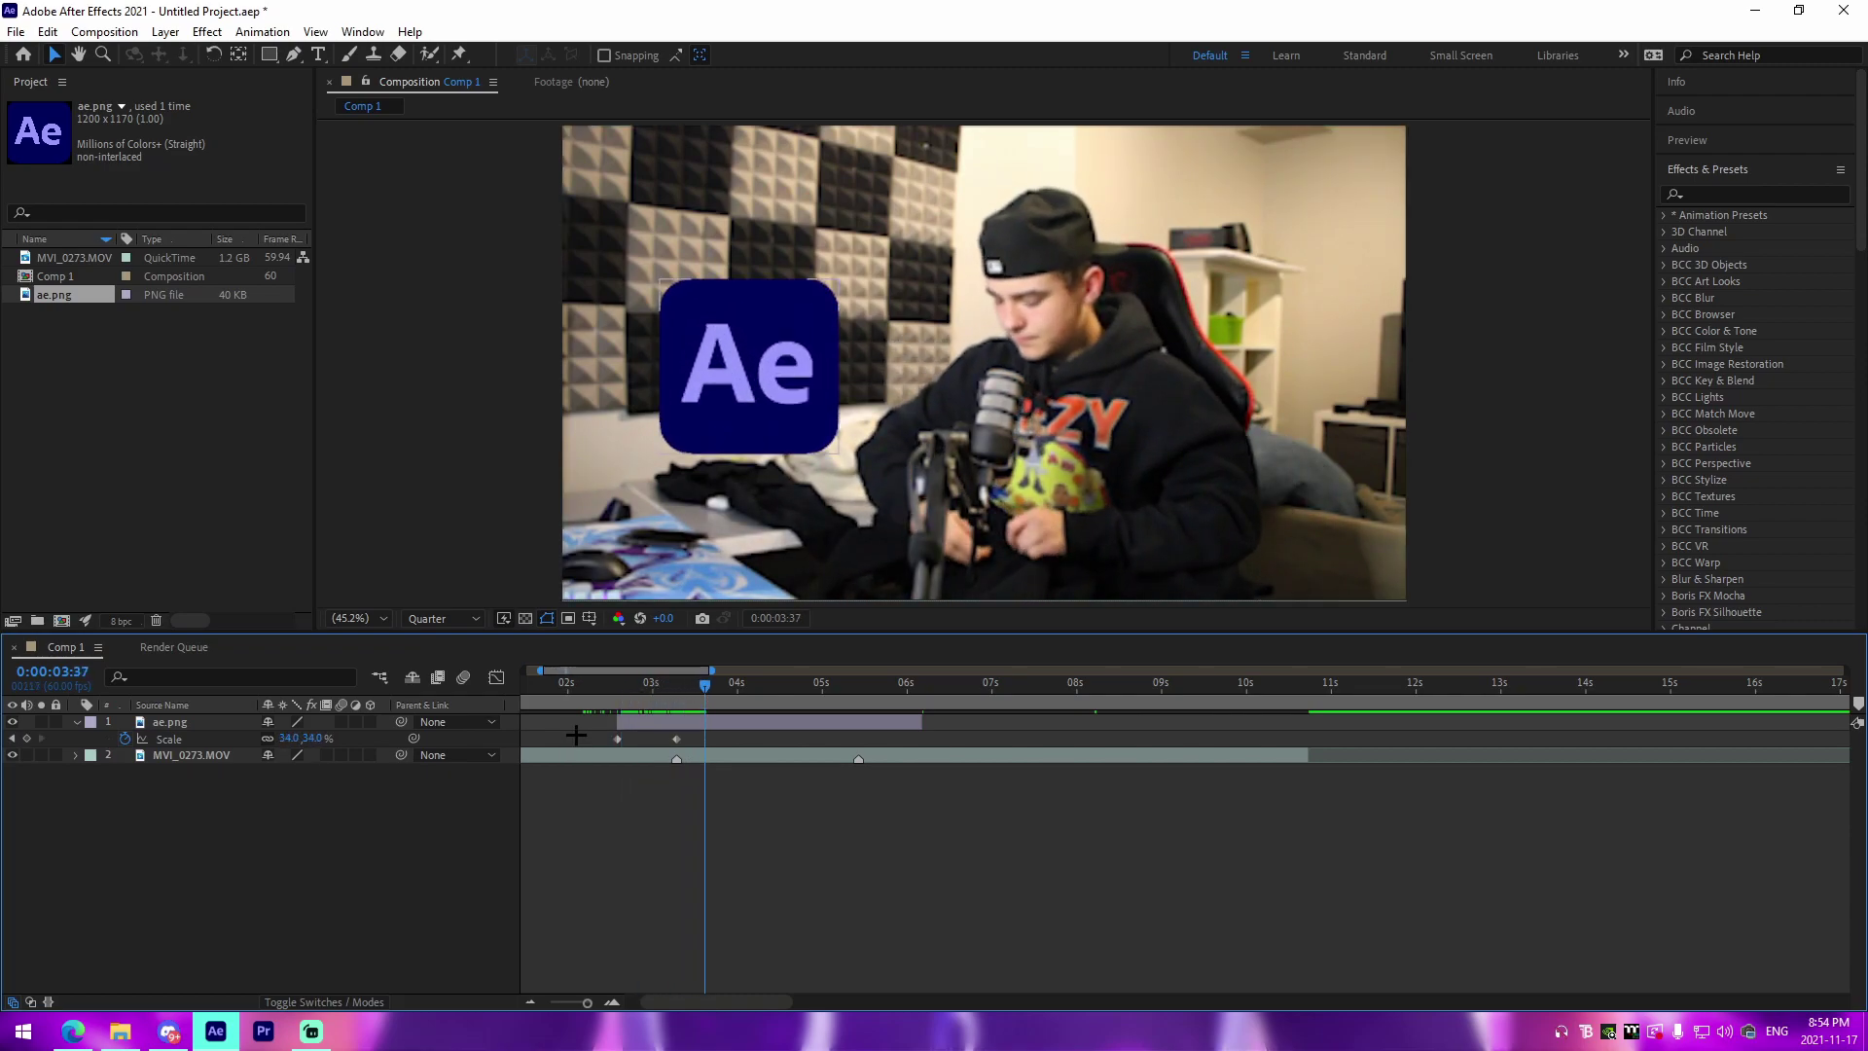
# Copy both scale keyframes to the second marker at 0:00:05:26, reversed so the logo shrinks to 0% at the layer's end, and preview.
pyautogui.moveTo(576, 737); pyautogui.dragTo(739, 752)
pyautogui.hotkey('ctrl', 'c')
pyautogui.press('k')
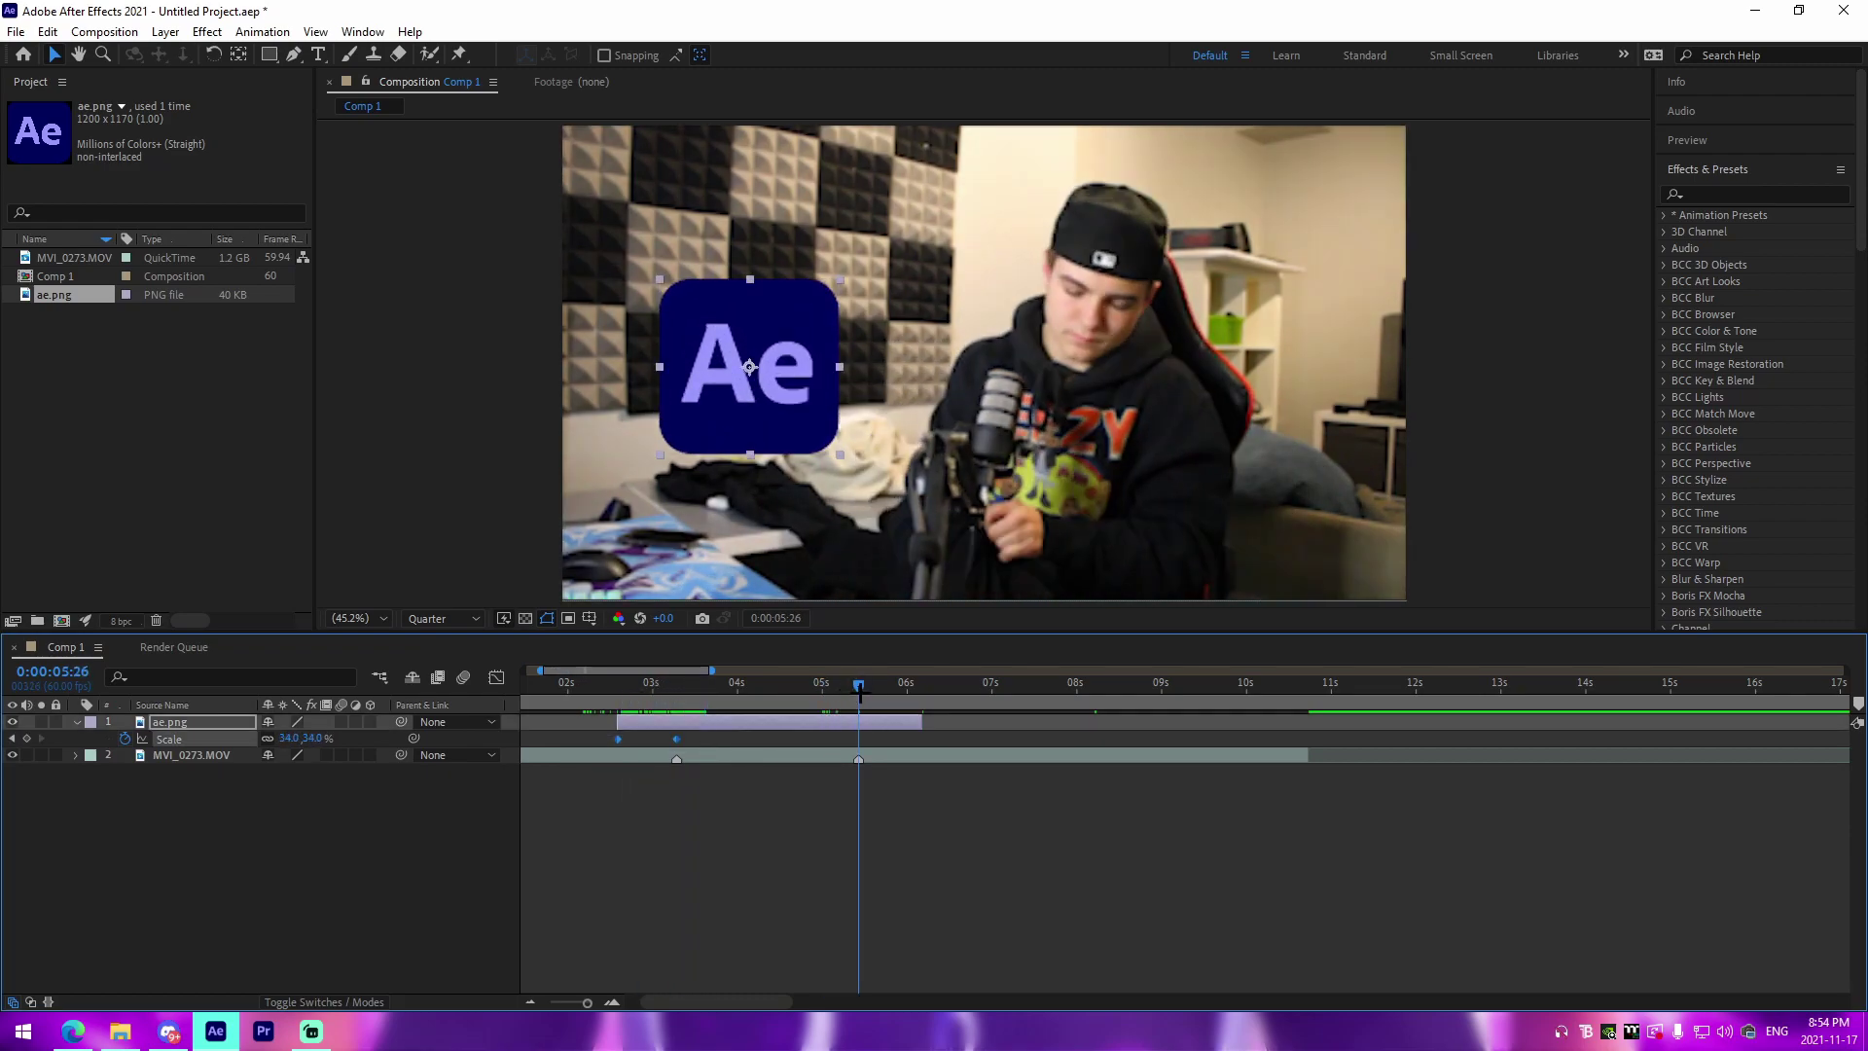
pyautogui.hotkey('ctrl', 'v')
pyautogui.moveTo(916, 740)
pyautogui.mouseDown()
pyautogui.moveTo(901, 740)
pyautogui.moveTo(950, 739)
pyautogui.moveTo(858, 740)
pyautogui.moveTo(922, 739)
pyautogui.mouseUp()
pyautogui.click(910, 741)
pyautogui.click(908, 742)
pyautogui.moveTo(613, 695); pyautogui.dragTo(918, 713)
pyautogui.click(617, 686)
pyautogui.press('space')
pyautogui.click(720, 826)
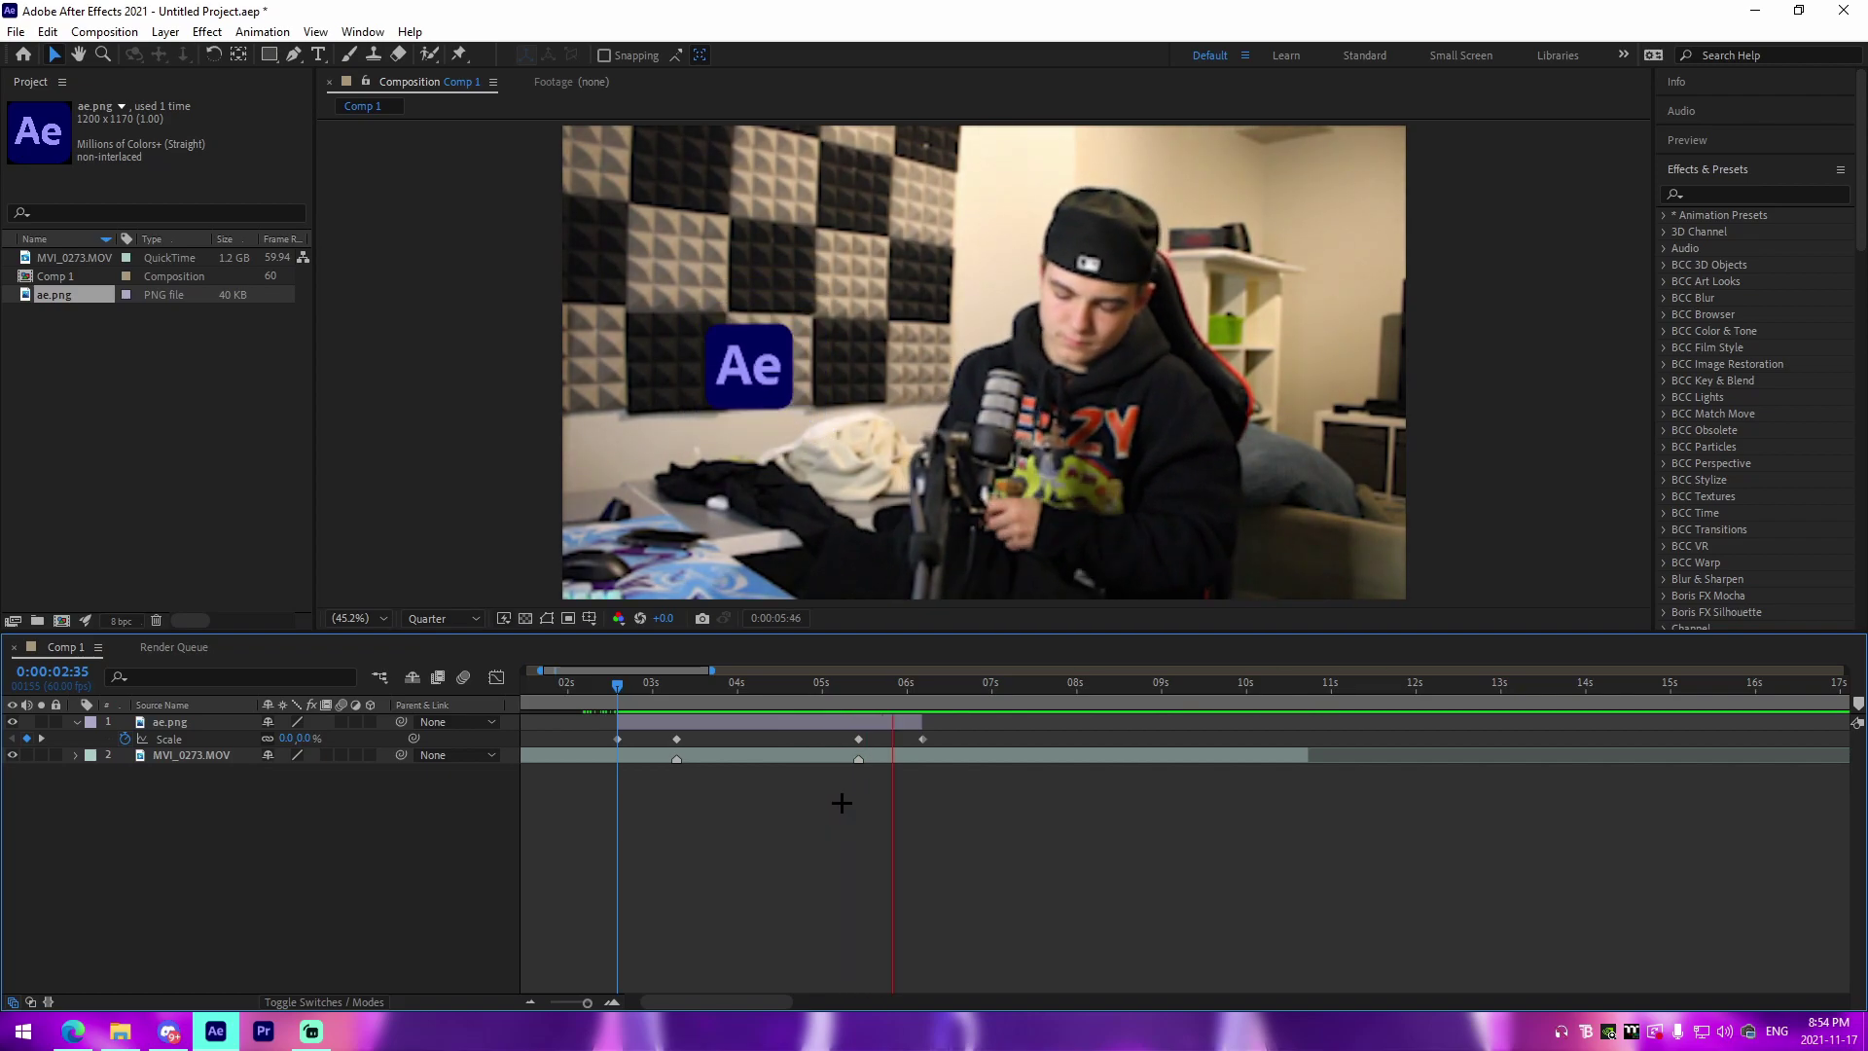
pyautogui.press('space')
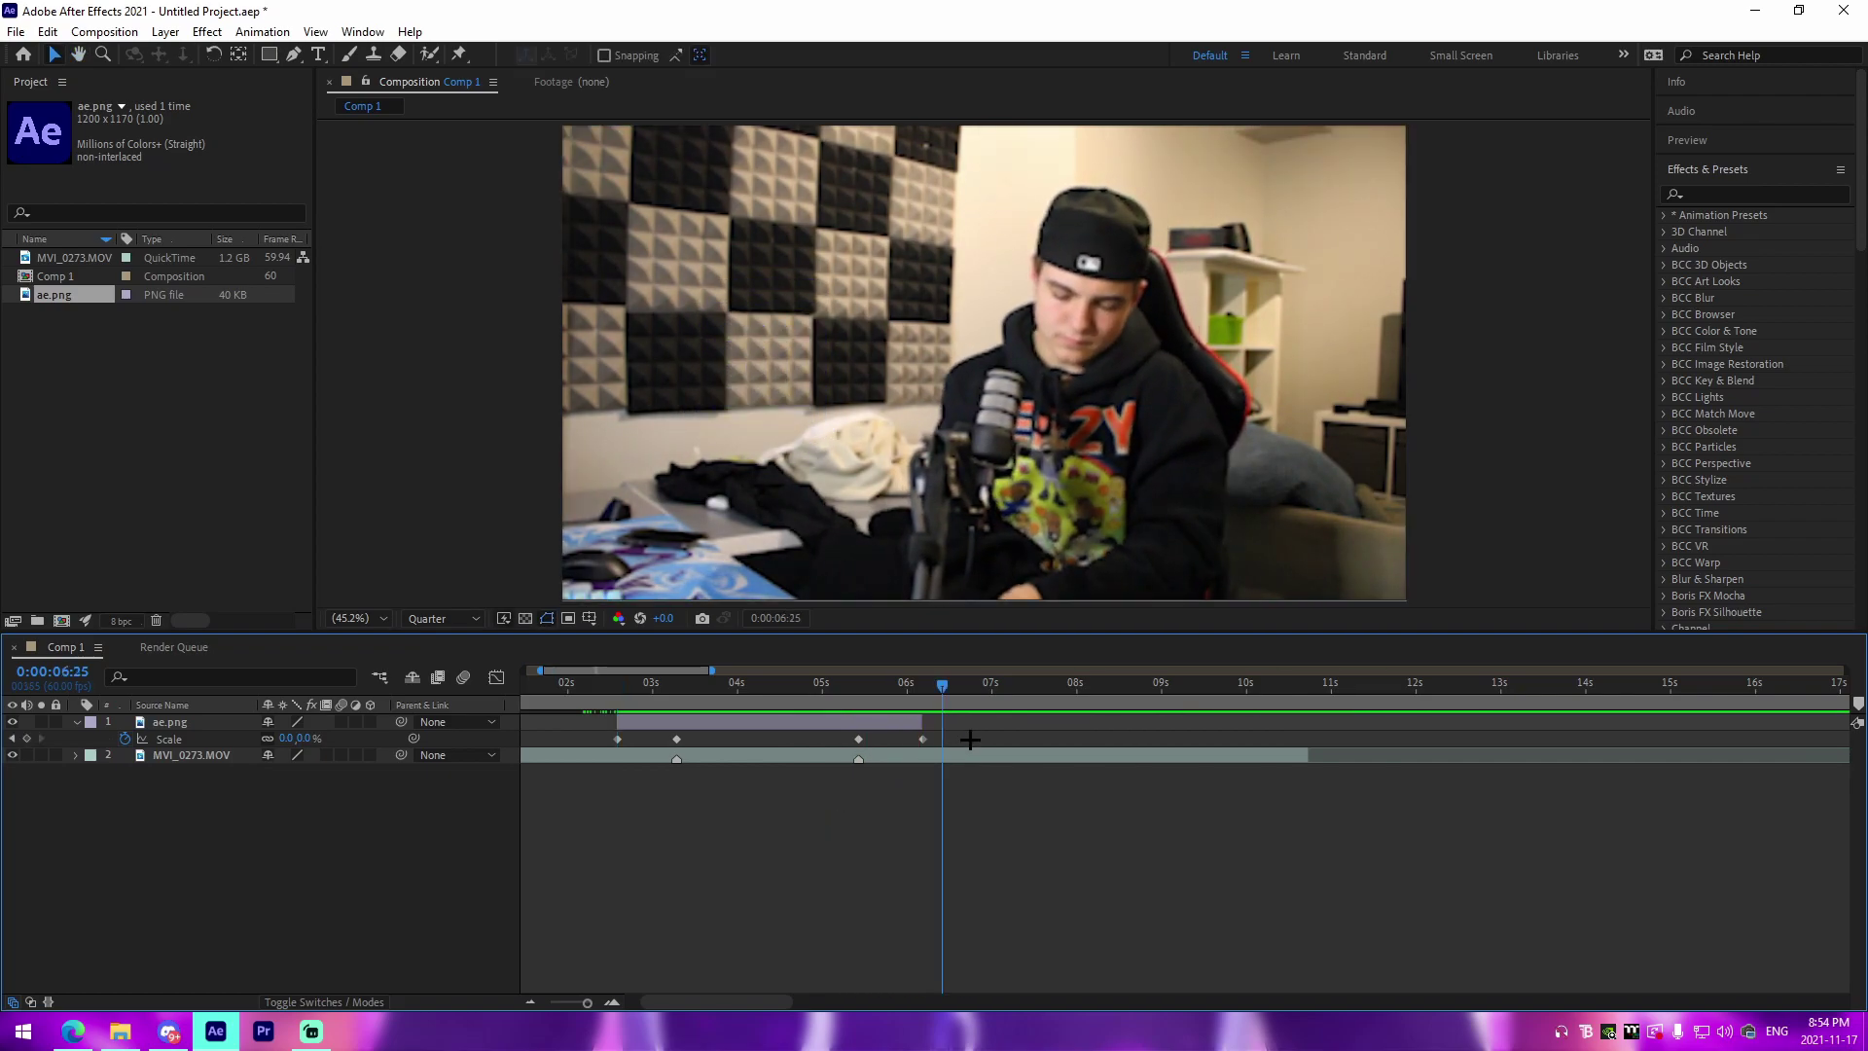
# Apply Easy Ease to all four scale keyframes of ae.png and preview the smoothed animation.
pyautogui.moveTo(1049, 733); pyautogui.dragTo(582, 752)
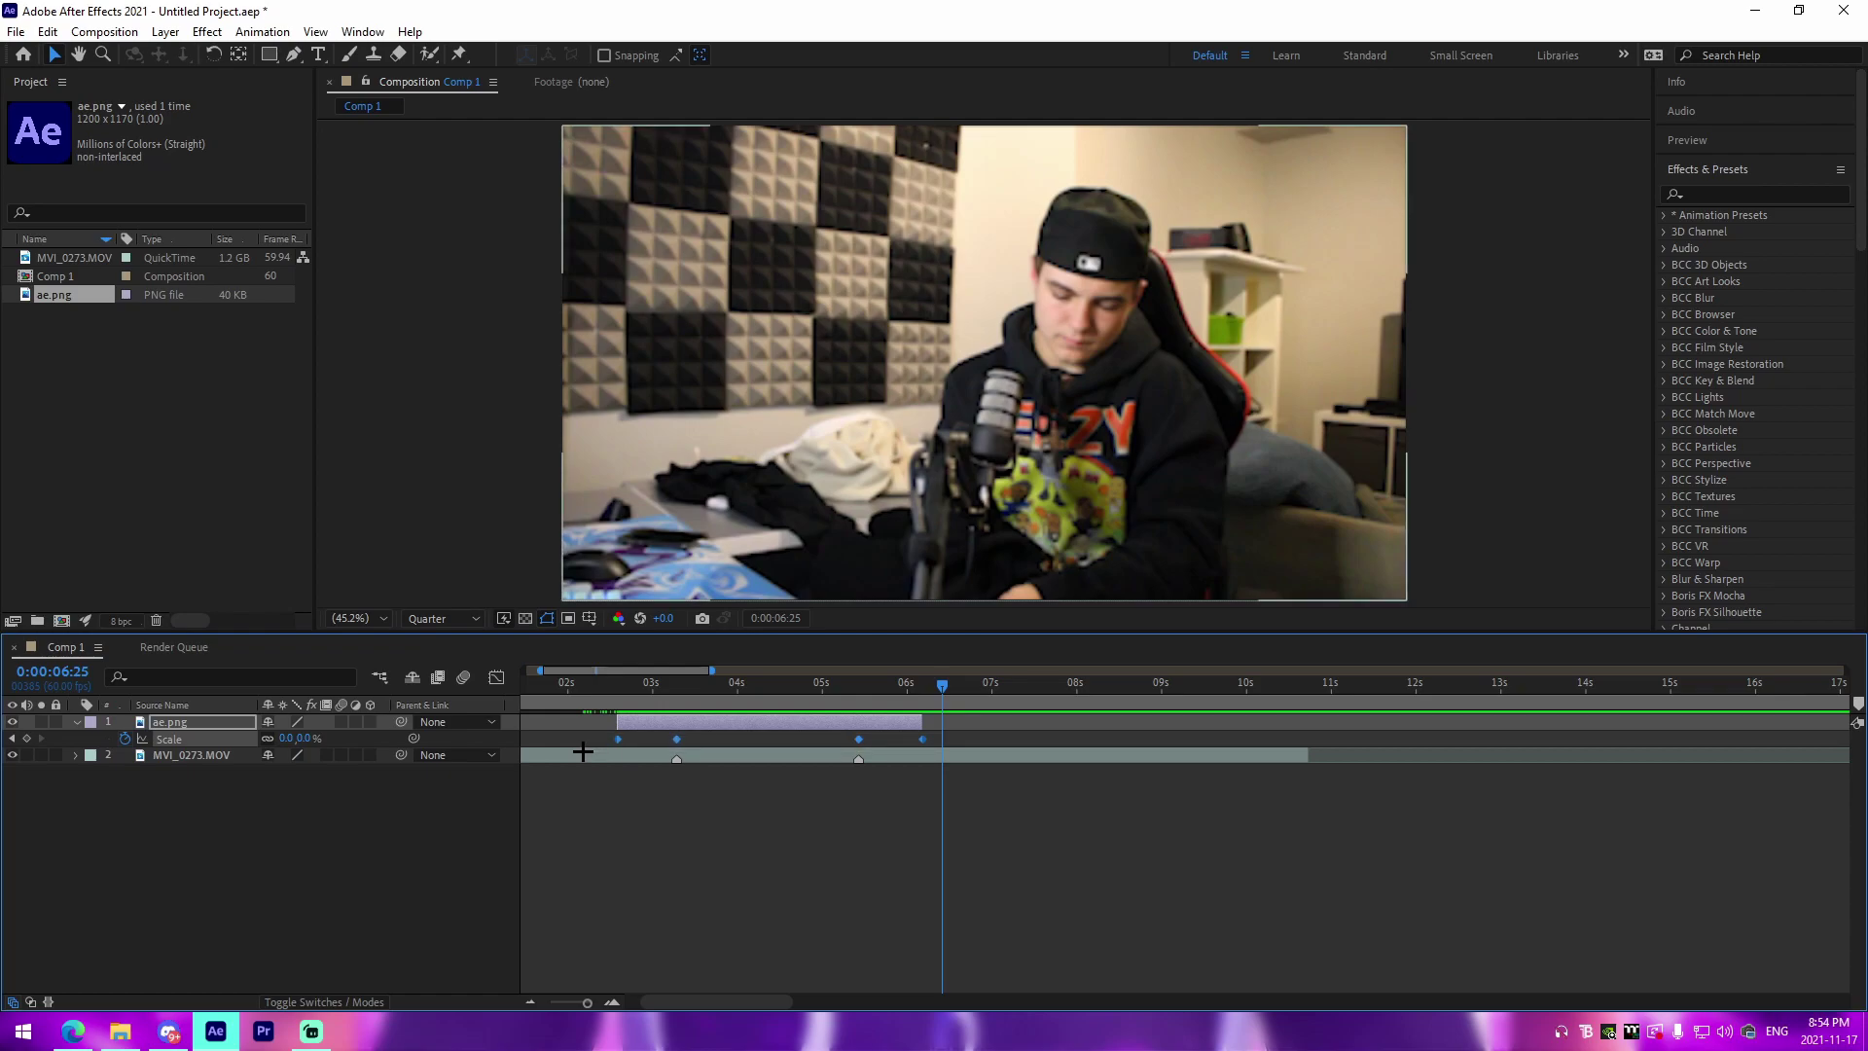
pyautogui.moveTo(622, 686)
pyautogui.mouseDown()
pyautogui.moveTo(676, 685)
pyautogui.moveTo(595, 699)
pyautogui.mouseUp()
pyautogui.press('space')
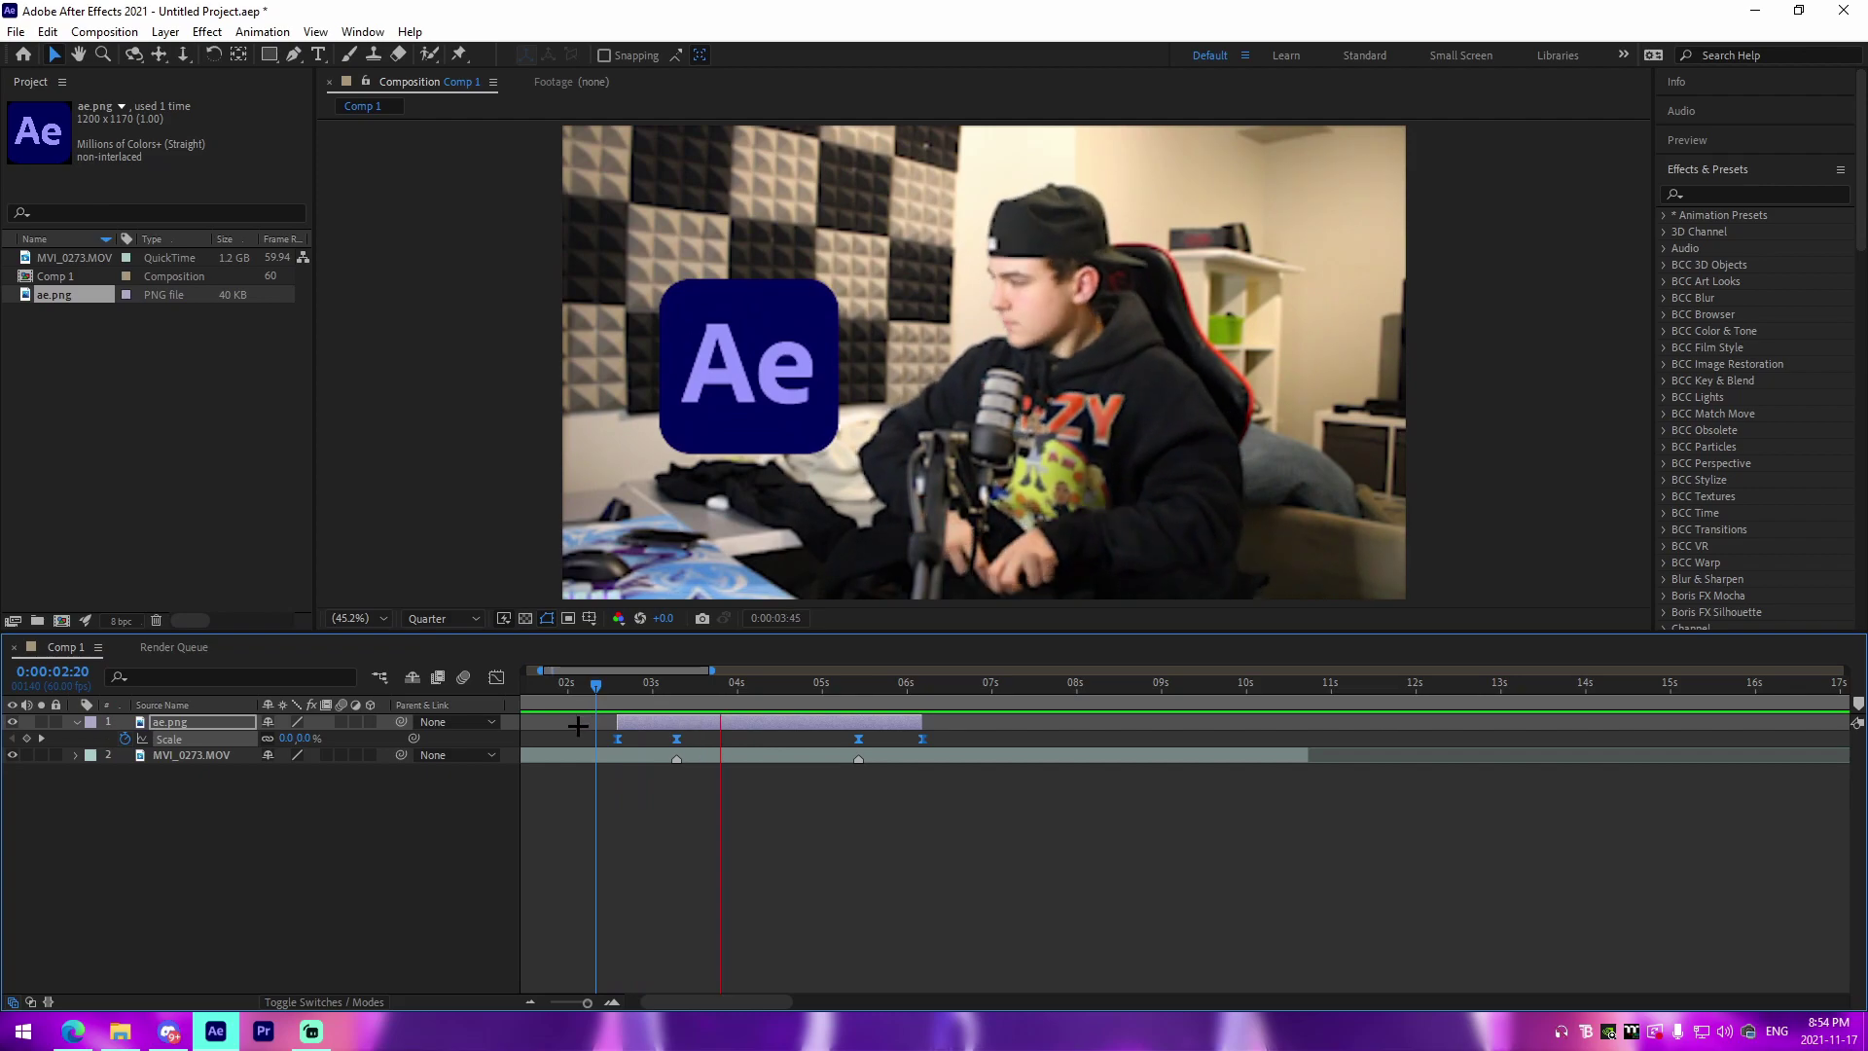
pyautogui.press('space')
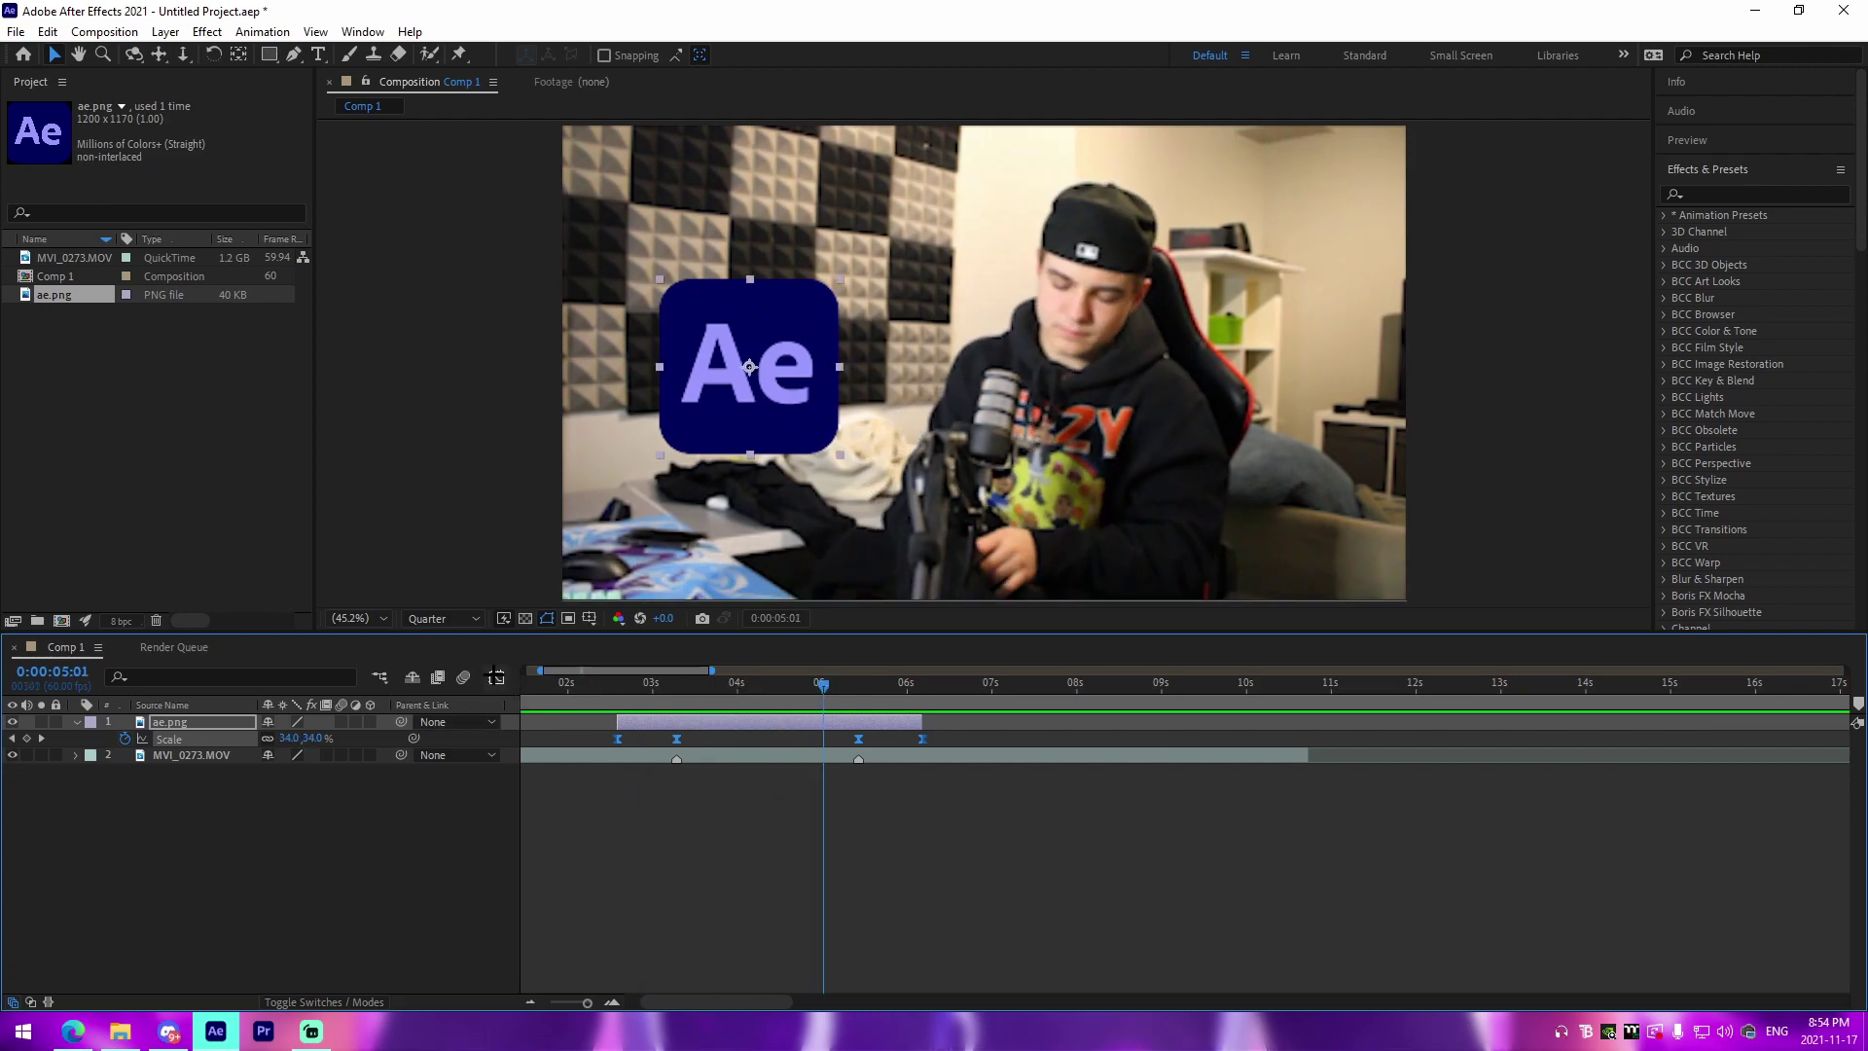
# Show the ae.png scale curve in the graph editor and lengthen both easing handles between the first two keyframes for a steeper grow-in.
pyautogui.click(495, 677)
pyautogui.click(612, 1002)
pyautogui.moveTo(825, 907); pyautogui.dragTo(1185, 907)
pyautogui.hscroll(5, 974, 935)
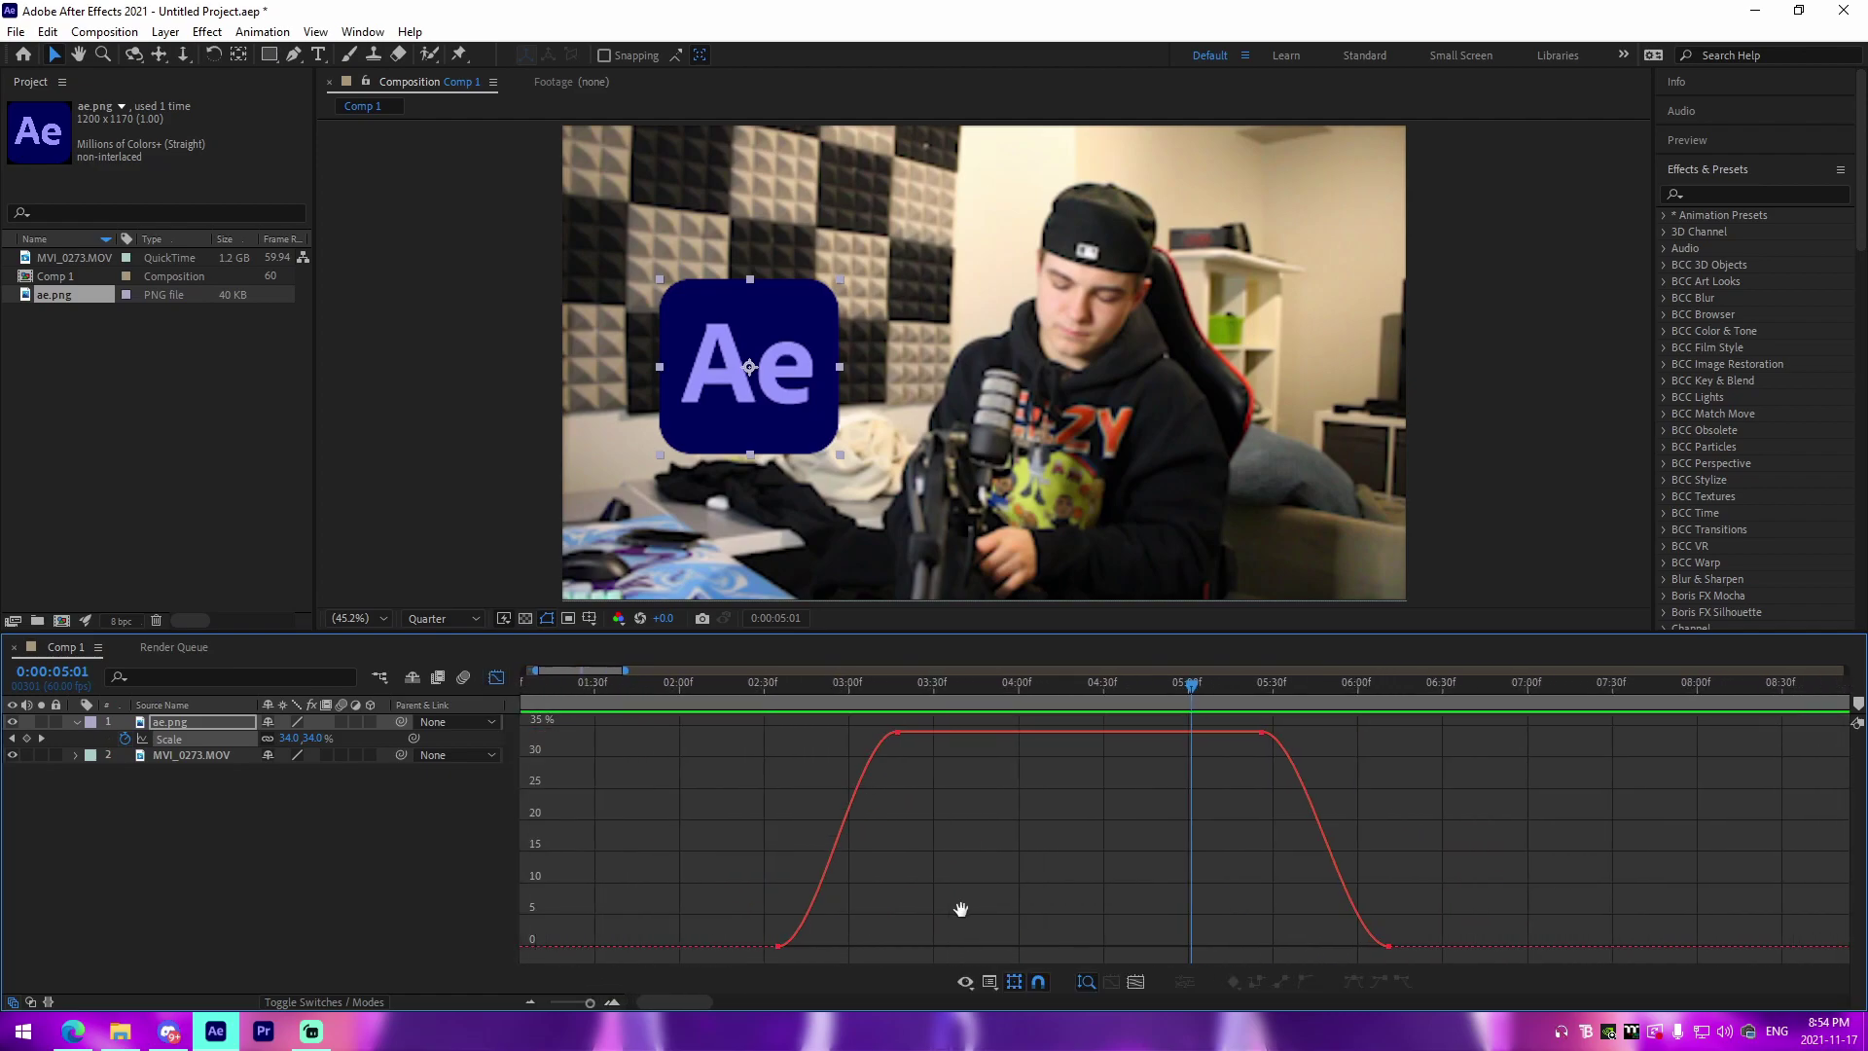
pyautogui.click(698, 946)
pyautogui.click(612, 1000)
pyautogui.moveTo(725, 881); pyautogui.dragTo(1298, 853)
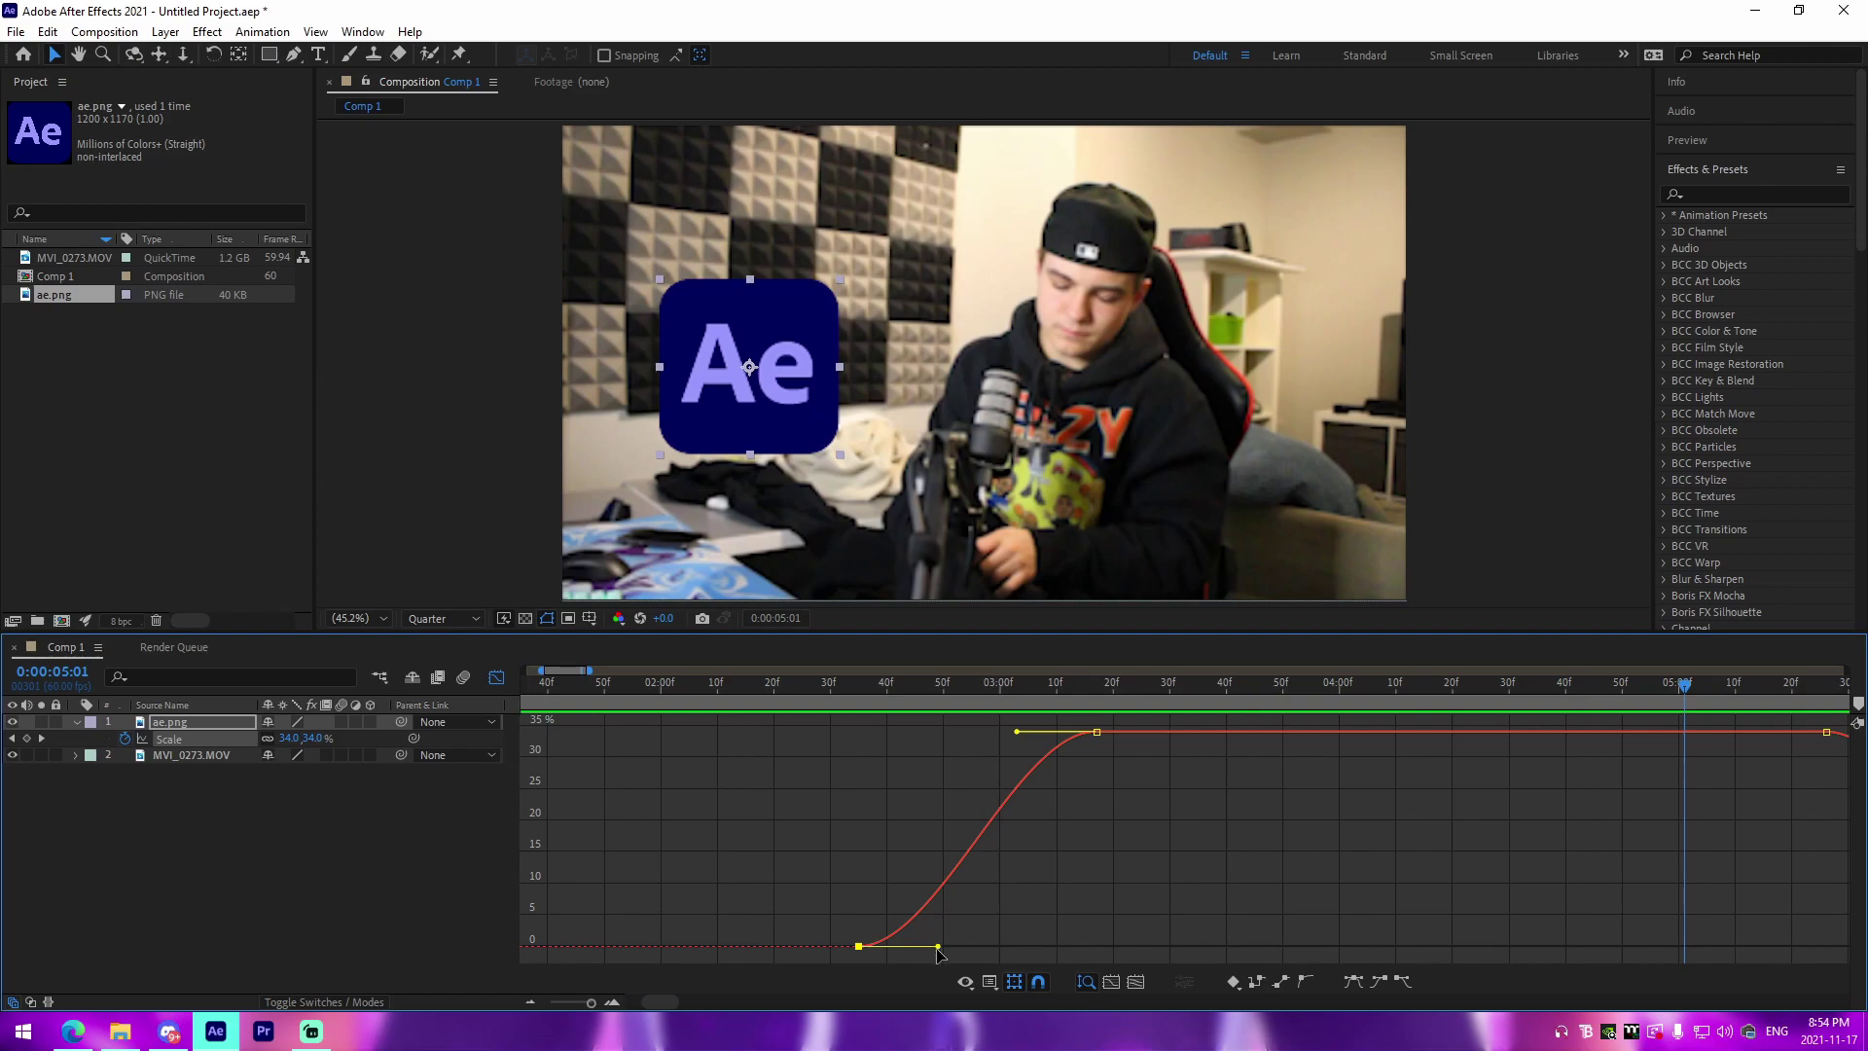
pyautogui.moveTo(938, 948); pyautogui.dragTo(994, 942)
pyautogui.moveTo(1017, 731); pyautogui.dragTo(936, 732)
# Lengthen the incoming easing handle of the first-marker keyframe back to the layer's start and preview the grow-in.
pyautogui.press('space')
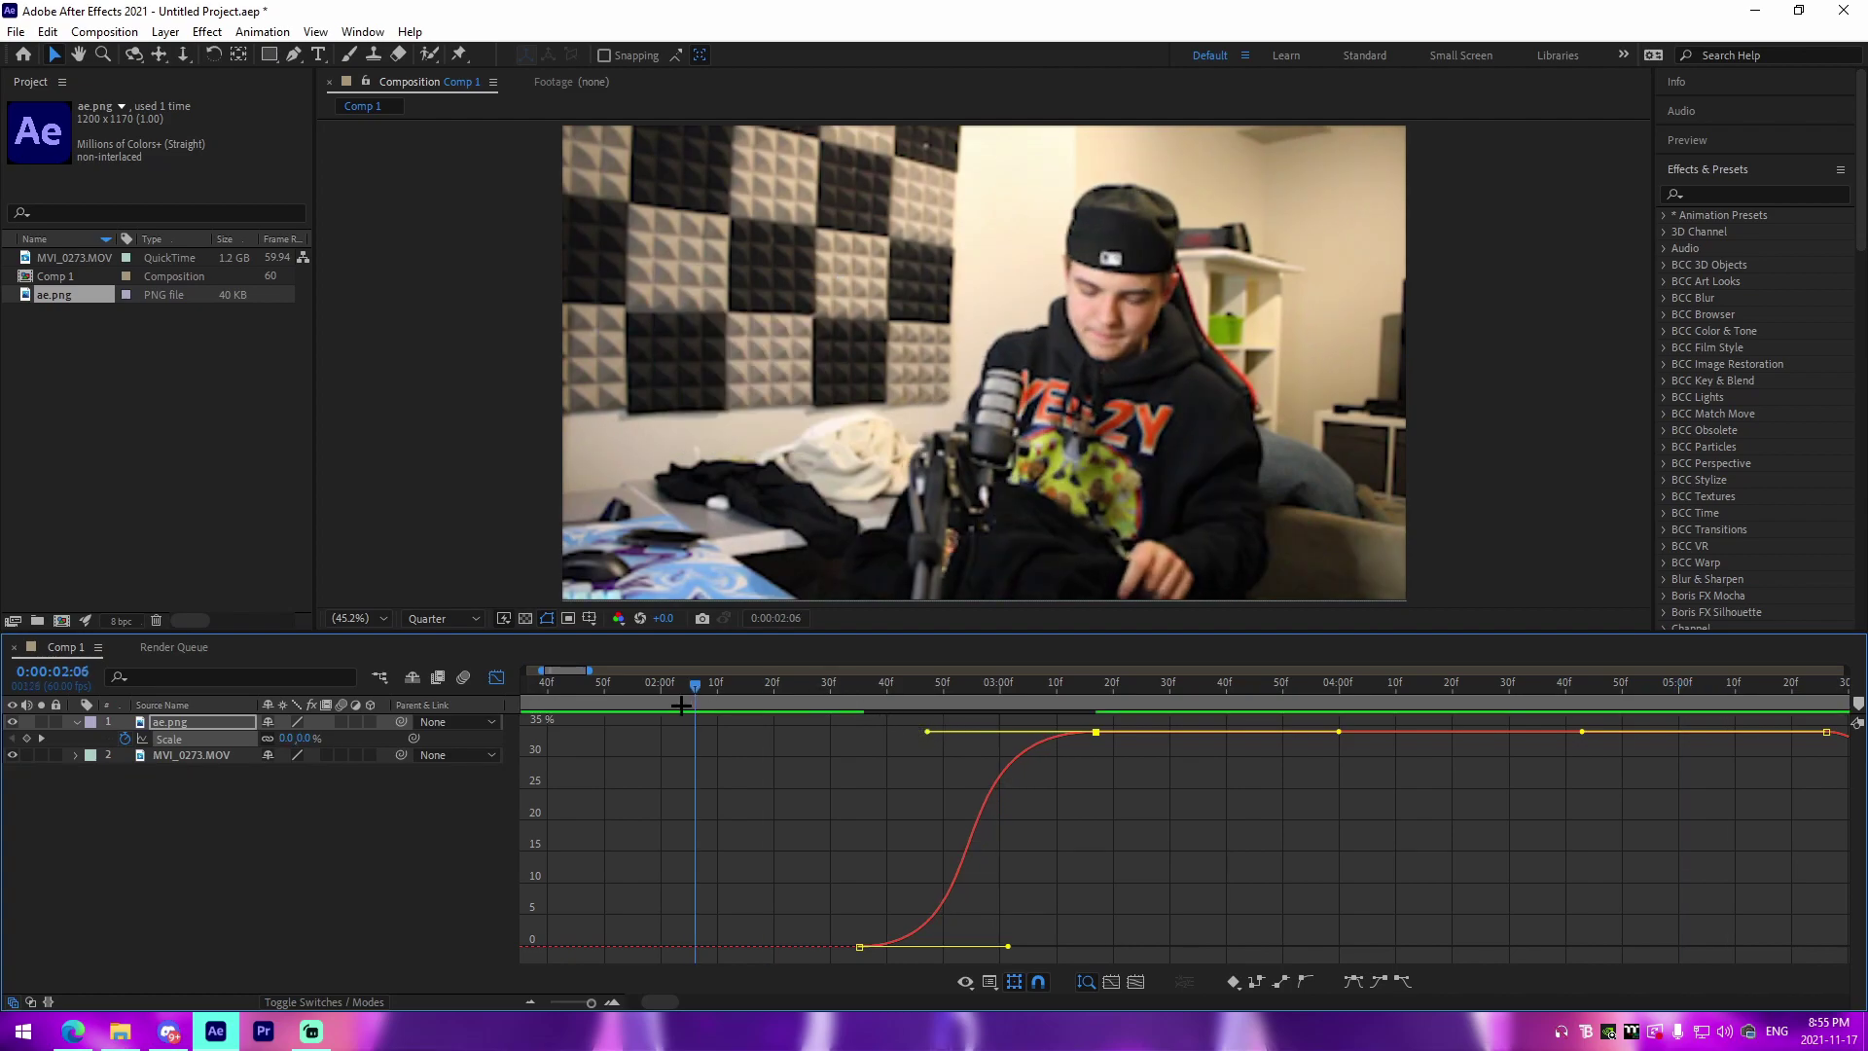
pyautogui.click(724, 722)
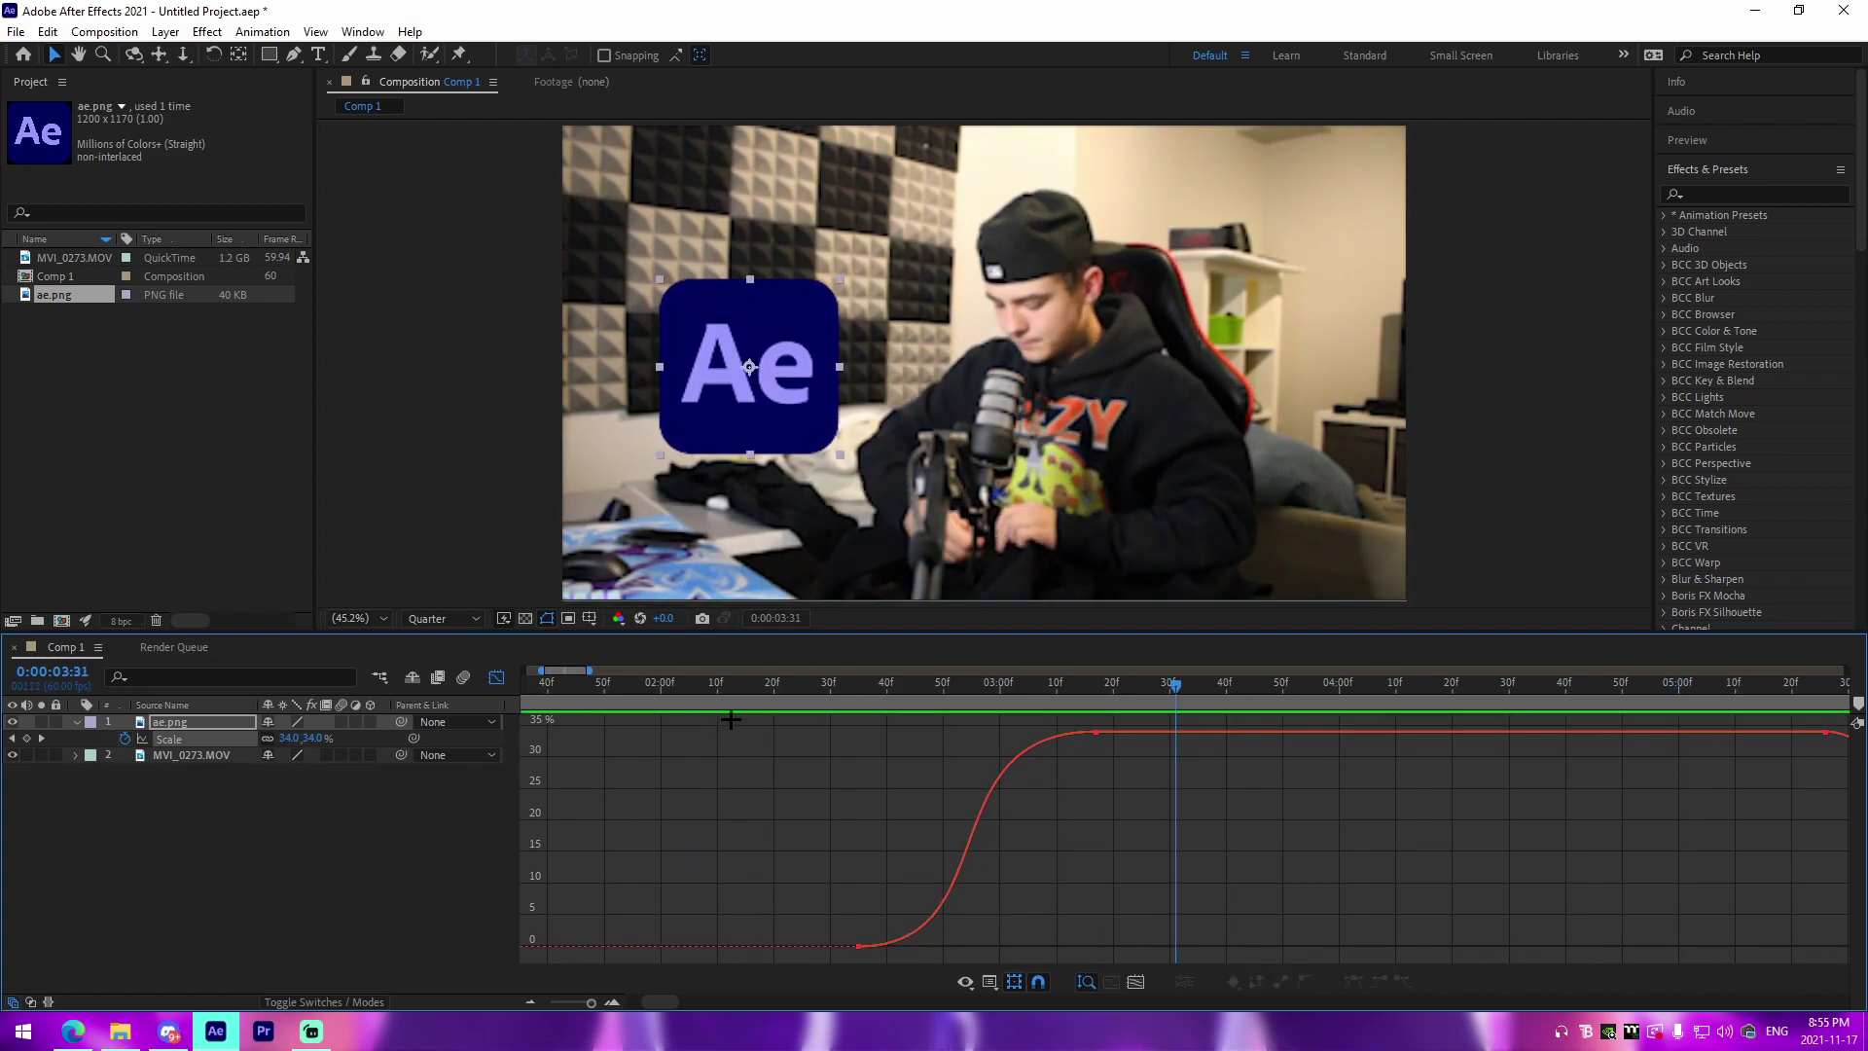
pyautogui.click(757, 685)
pyautogui.press('space')
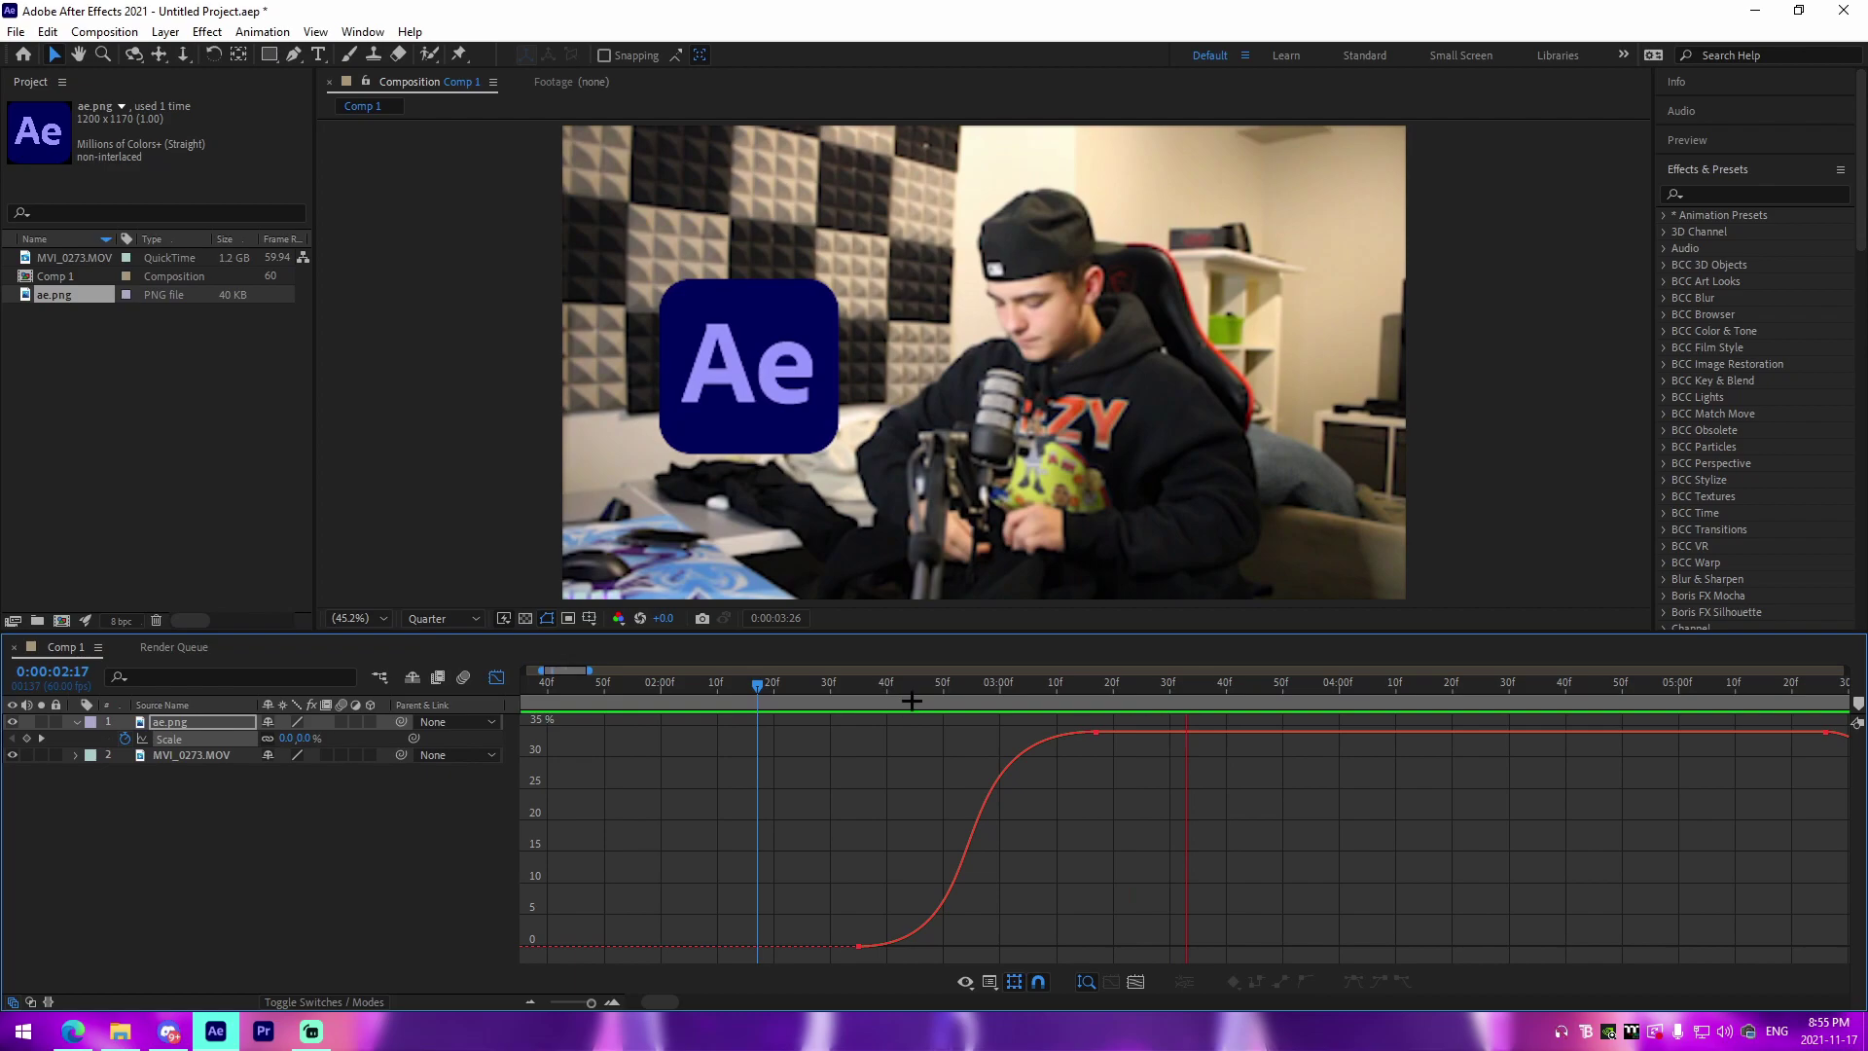
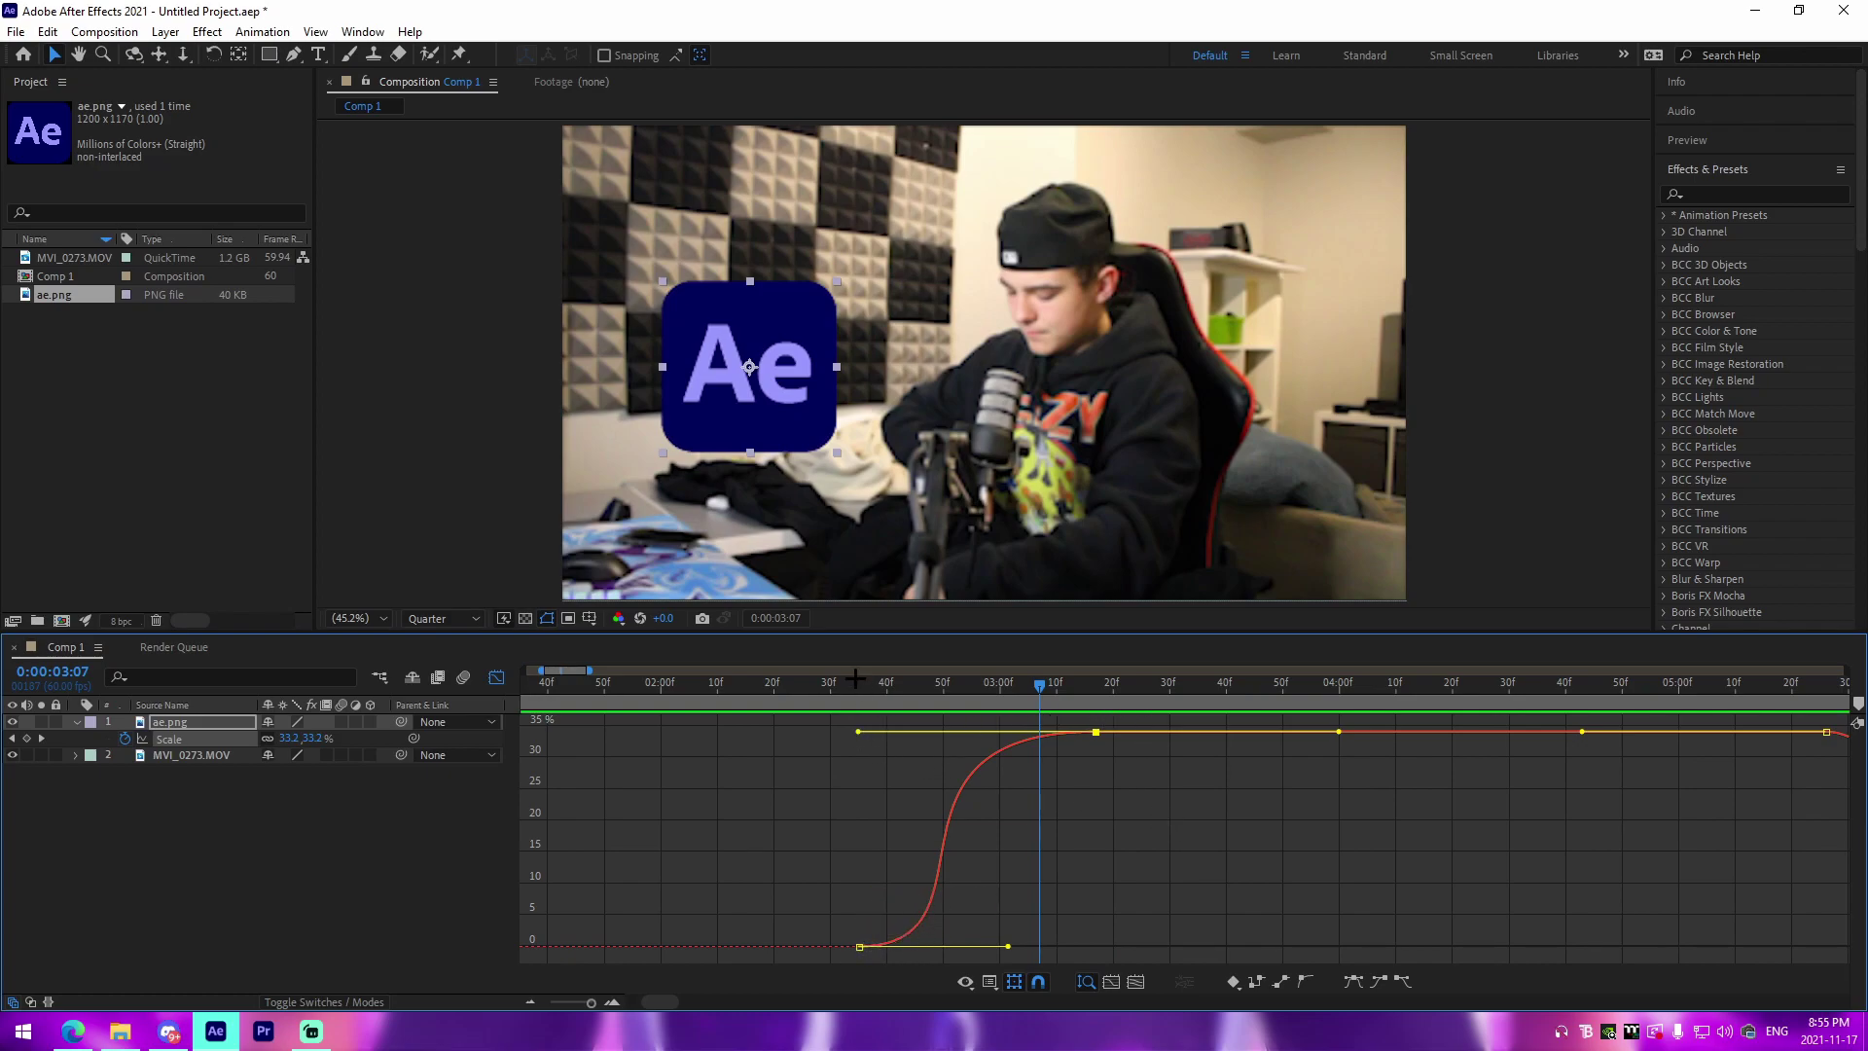
pyautogui.press('space')
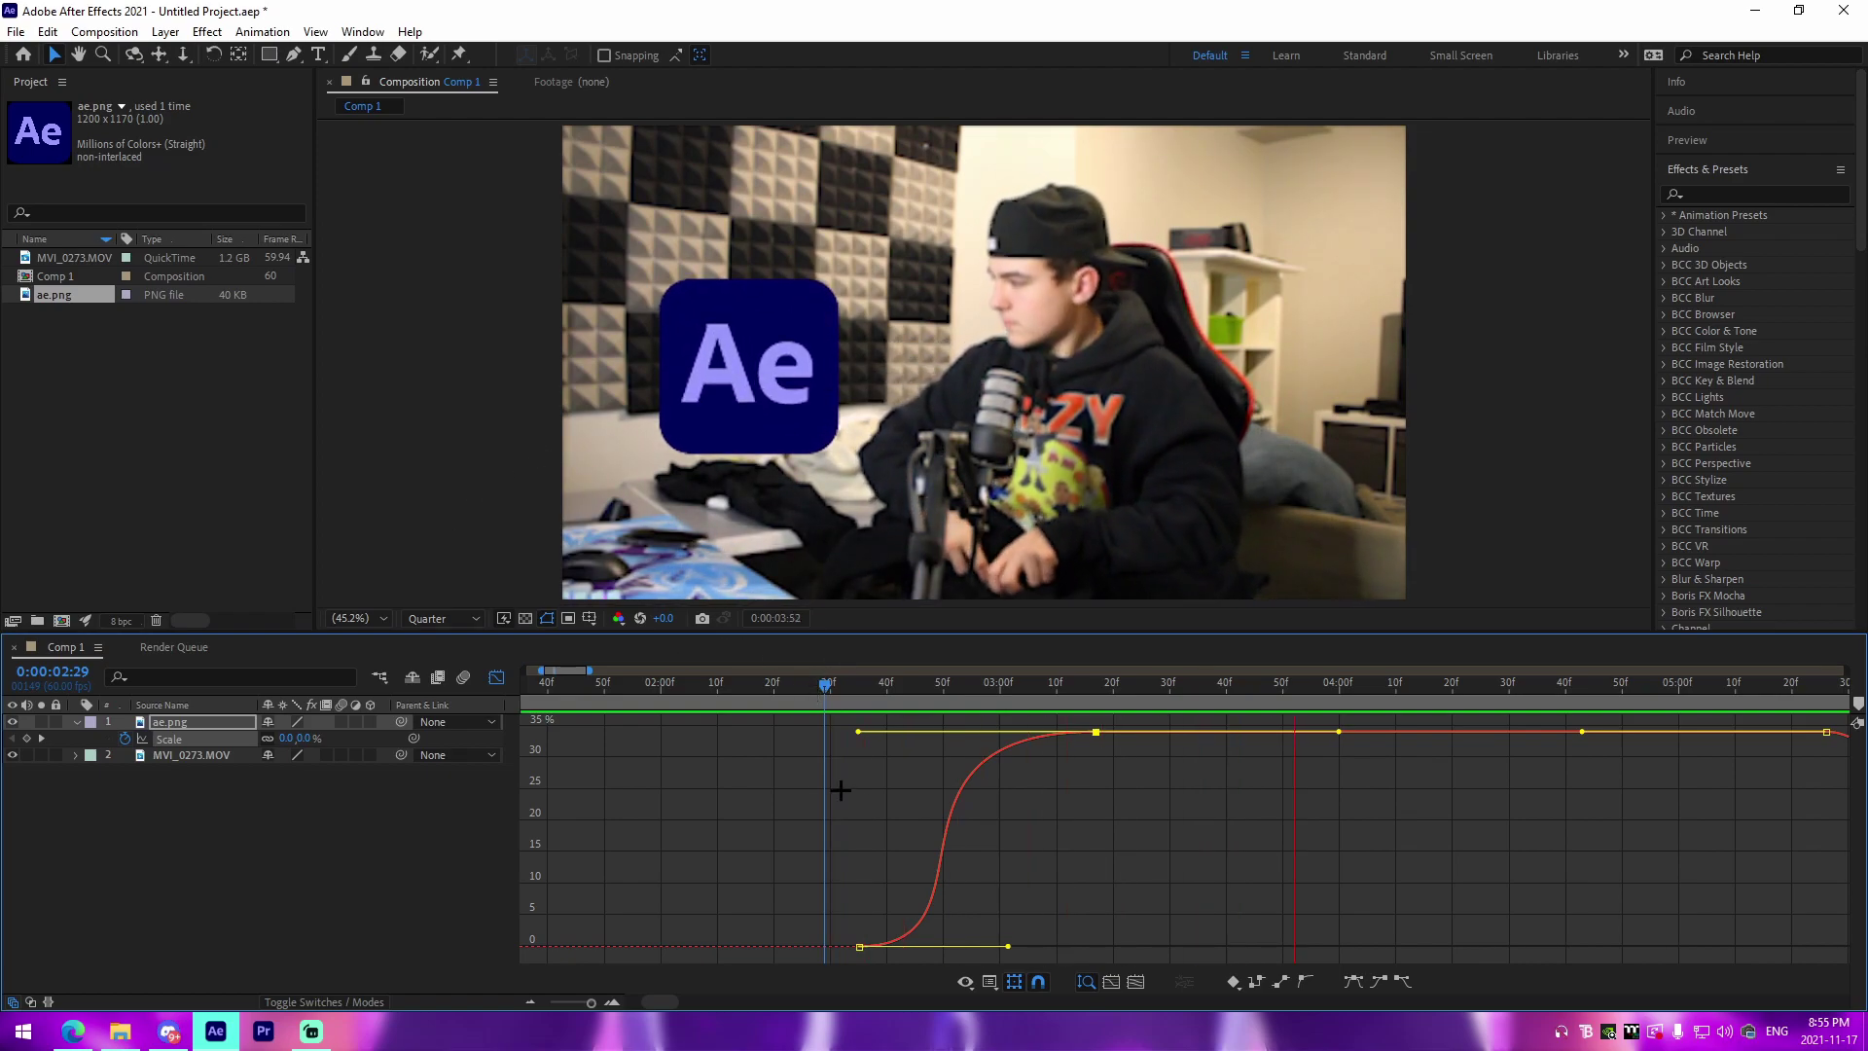
pyautogui.press('space')
# Lengthen both easing handles between the last two scale keyframes to steepen the shrink-out curve, and preview it.
pyautogui.moveTo(1417, 817); pyautogui.dragTo(921, 800)
pyautogui.click(1333, 732)
pyautogui.click(1236, 785)
pyautogui.click(1329, 731)
pyautogui.moveTo(1421, 730); pyautogui.dragTo(1557, 732)
pyautogui.moveTo(1500, 947); pyautogui.dragTo(1329, 948)
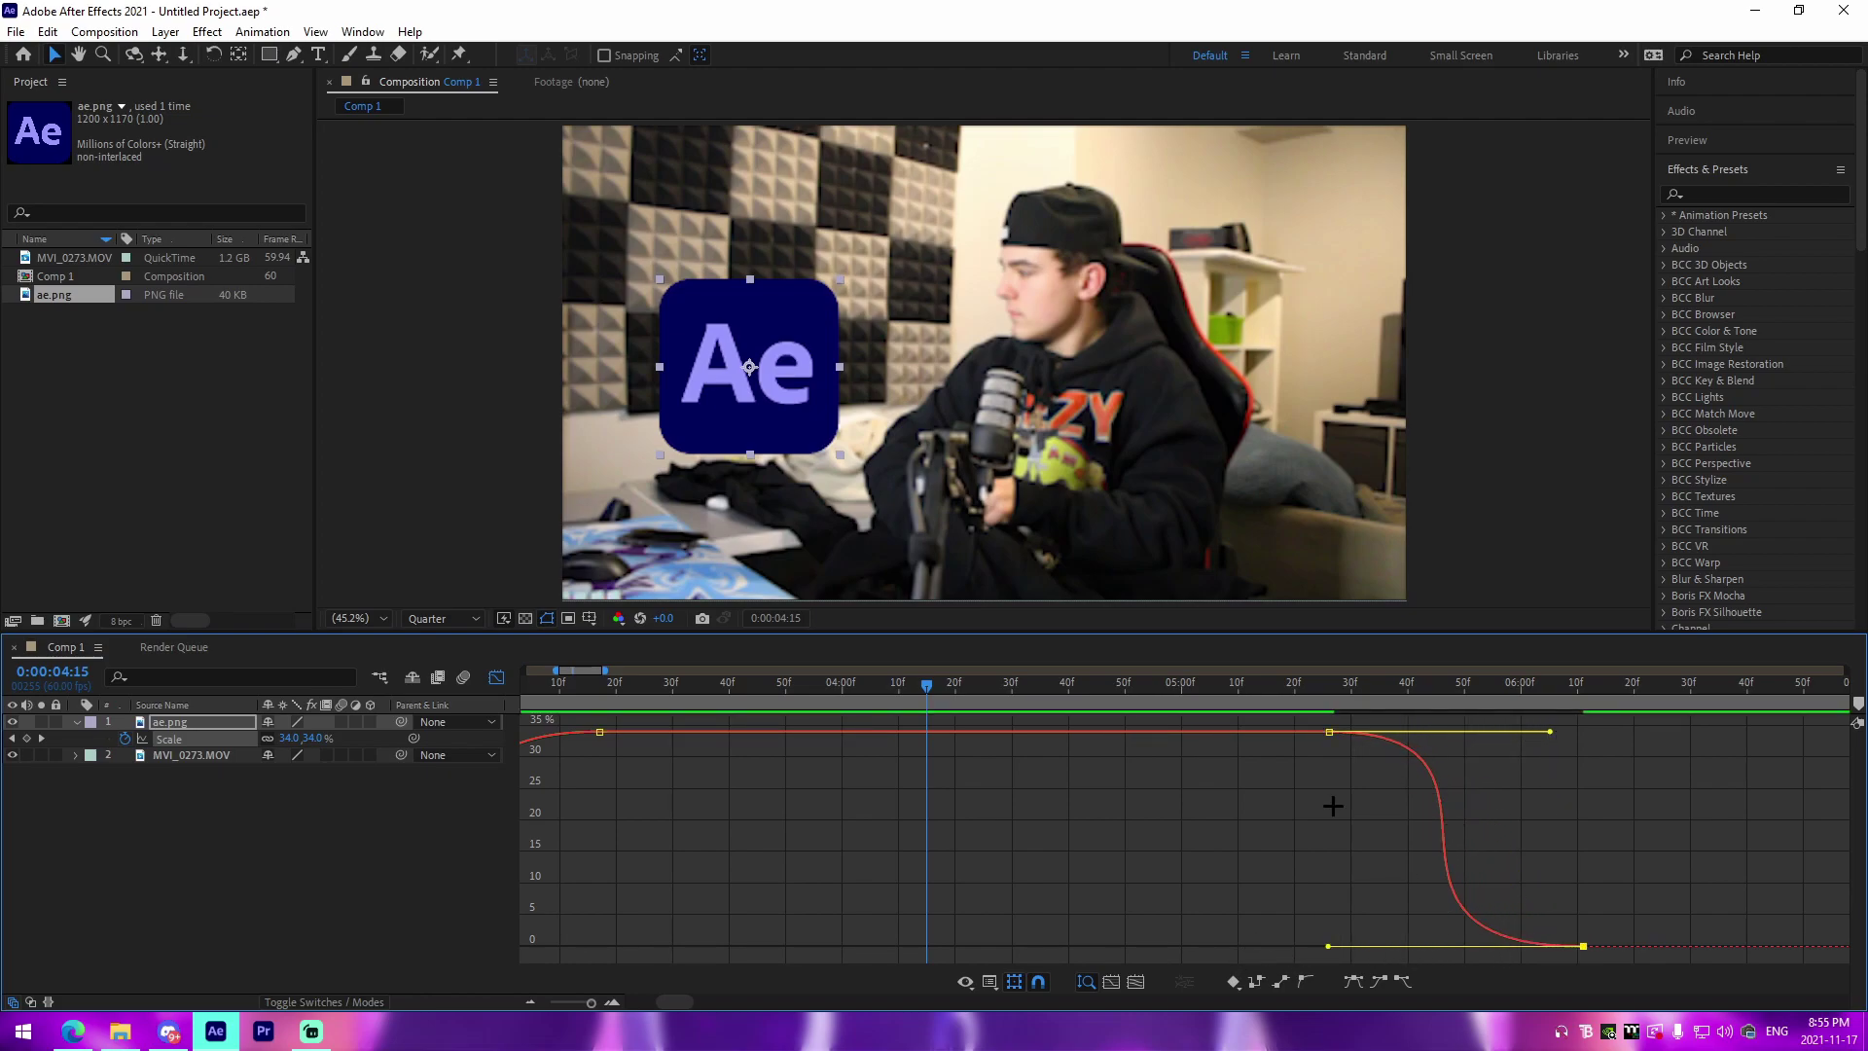
pyautogui.press('space')
pyautogui.click(1251, 687)
pyautogui.press('space')
pyautogui.press('space')
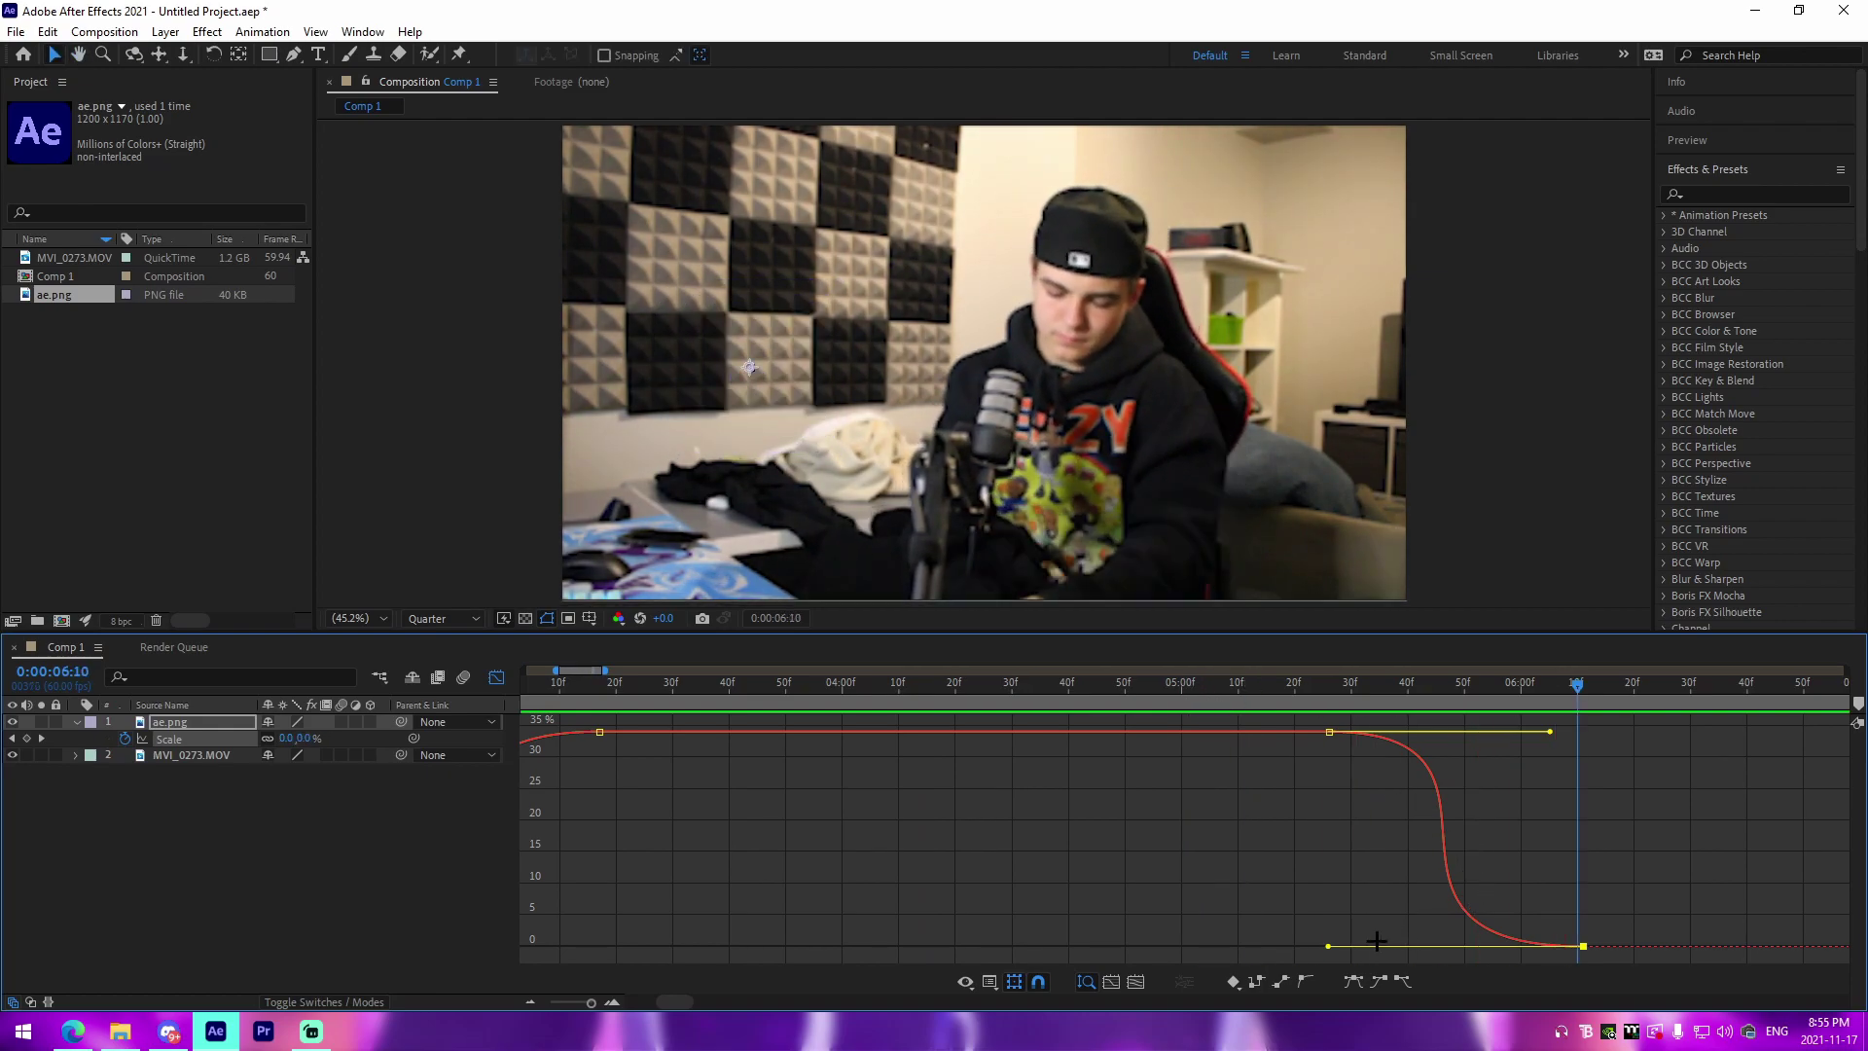
# Shorten the final keyframe's handle, extend the second-marker keyframe's handle to the layer's end, and preview the full scale animation.
pyautogui.moveTo(1333, 946); pyautogui.dragTo(1456, 946)
pyautogui.moveTo(1551, 734); pyautogui.dragTo(1584, 733)
pyautogui.click(1233, 682)
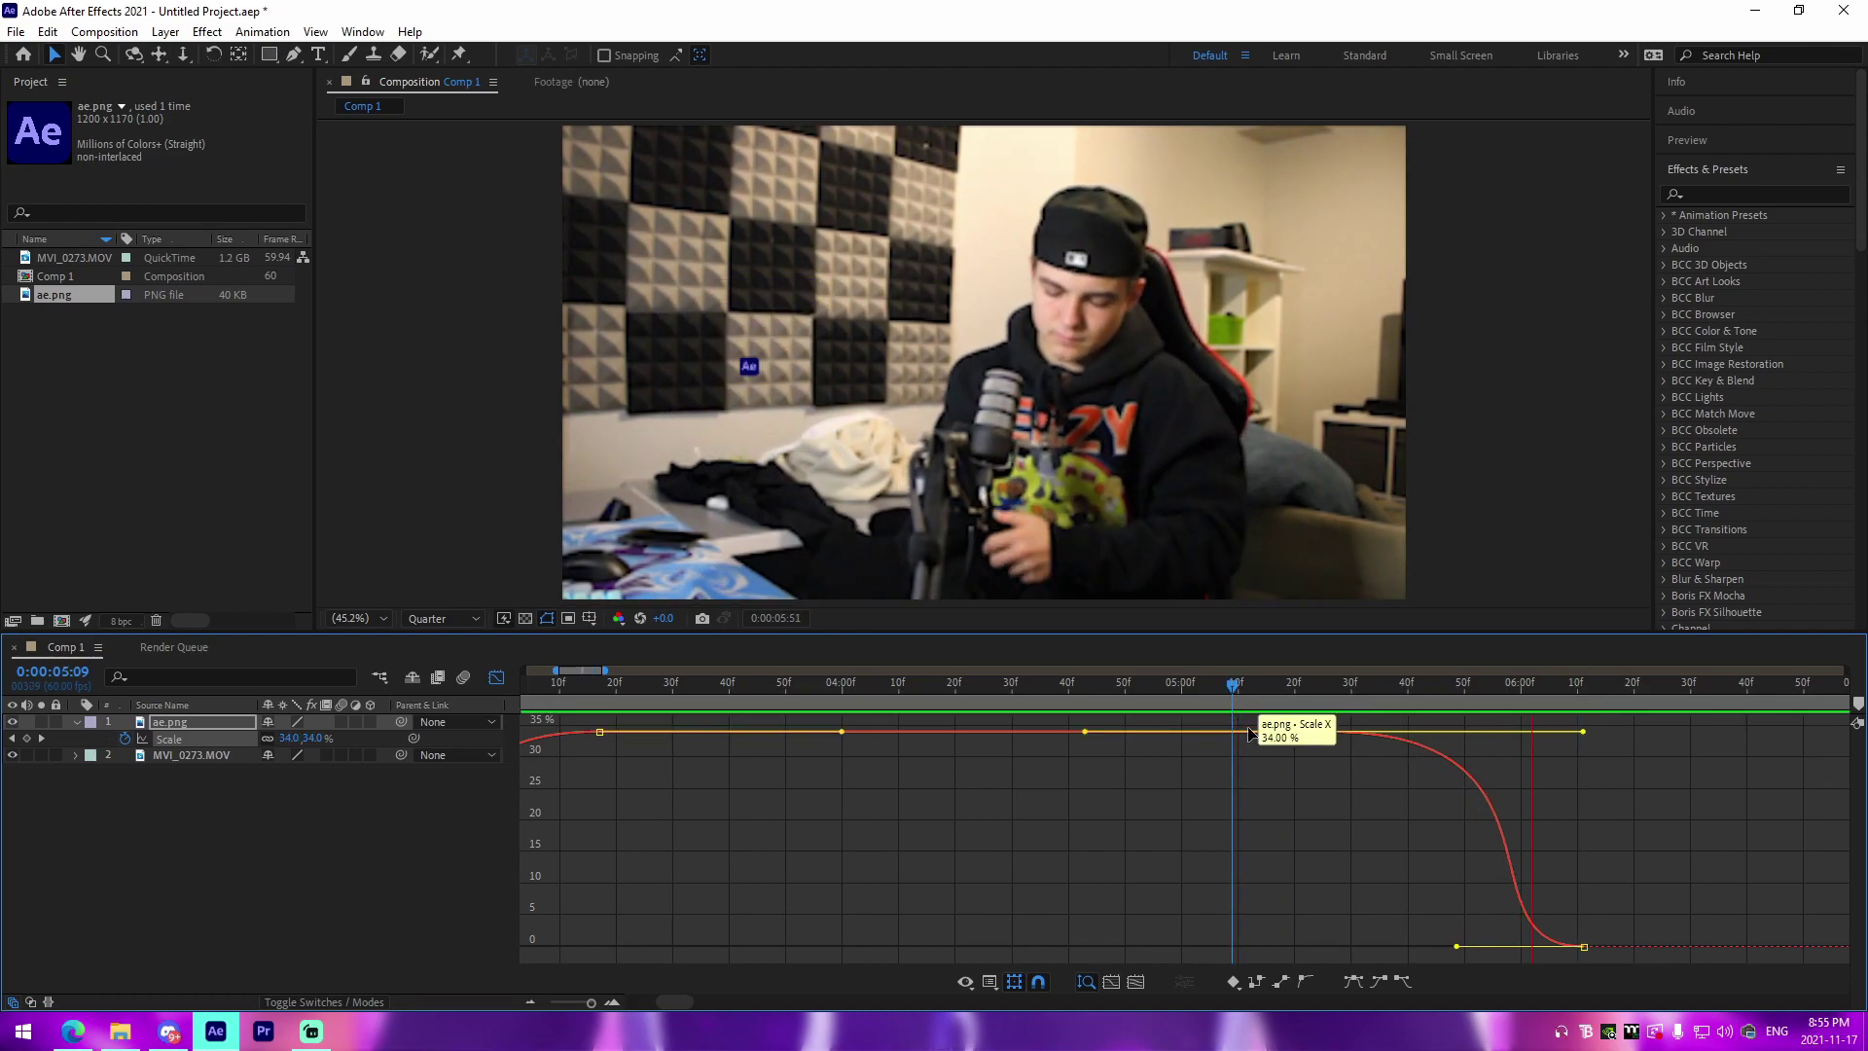
pyautogui.press('space')
pyautogui.click(529, 1001)
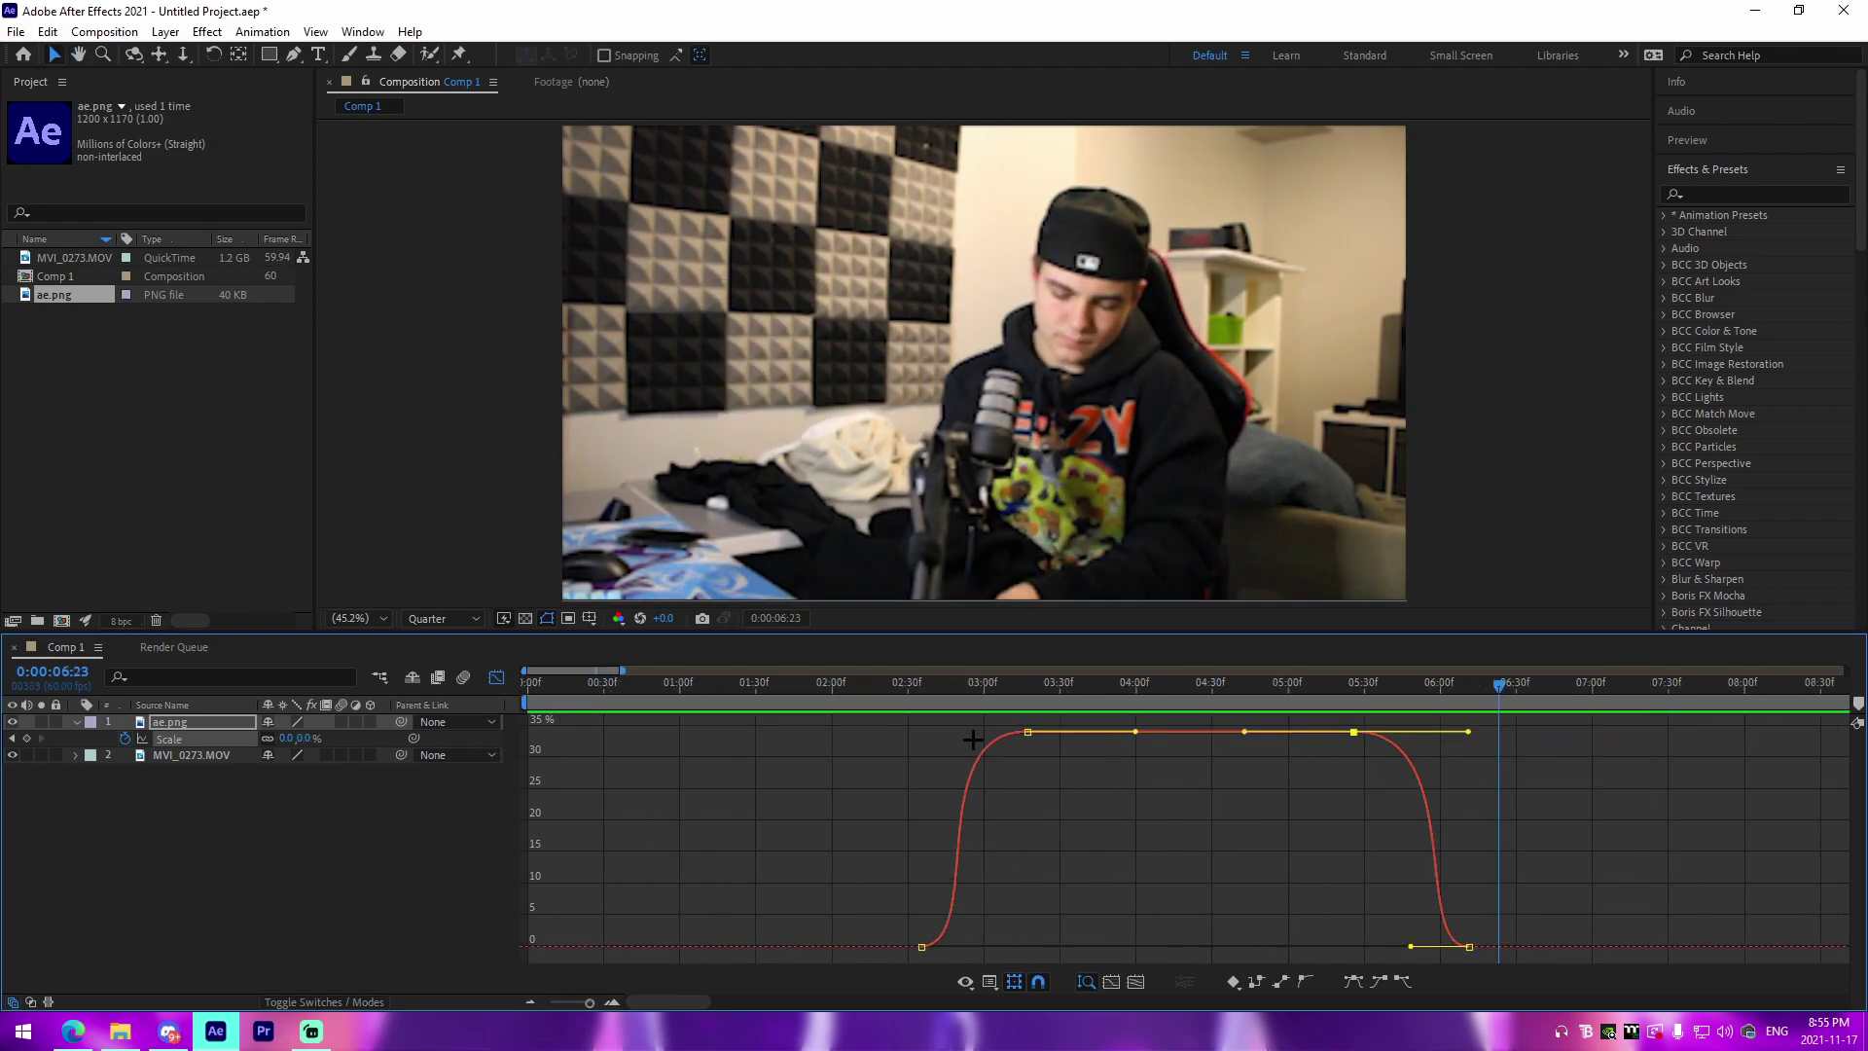
pyautogui.click(923, 684)
pyautogui.press('space')
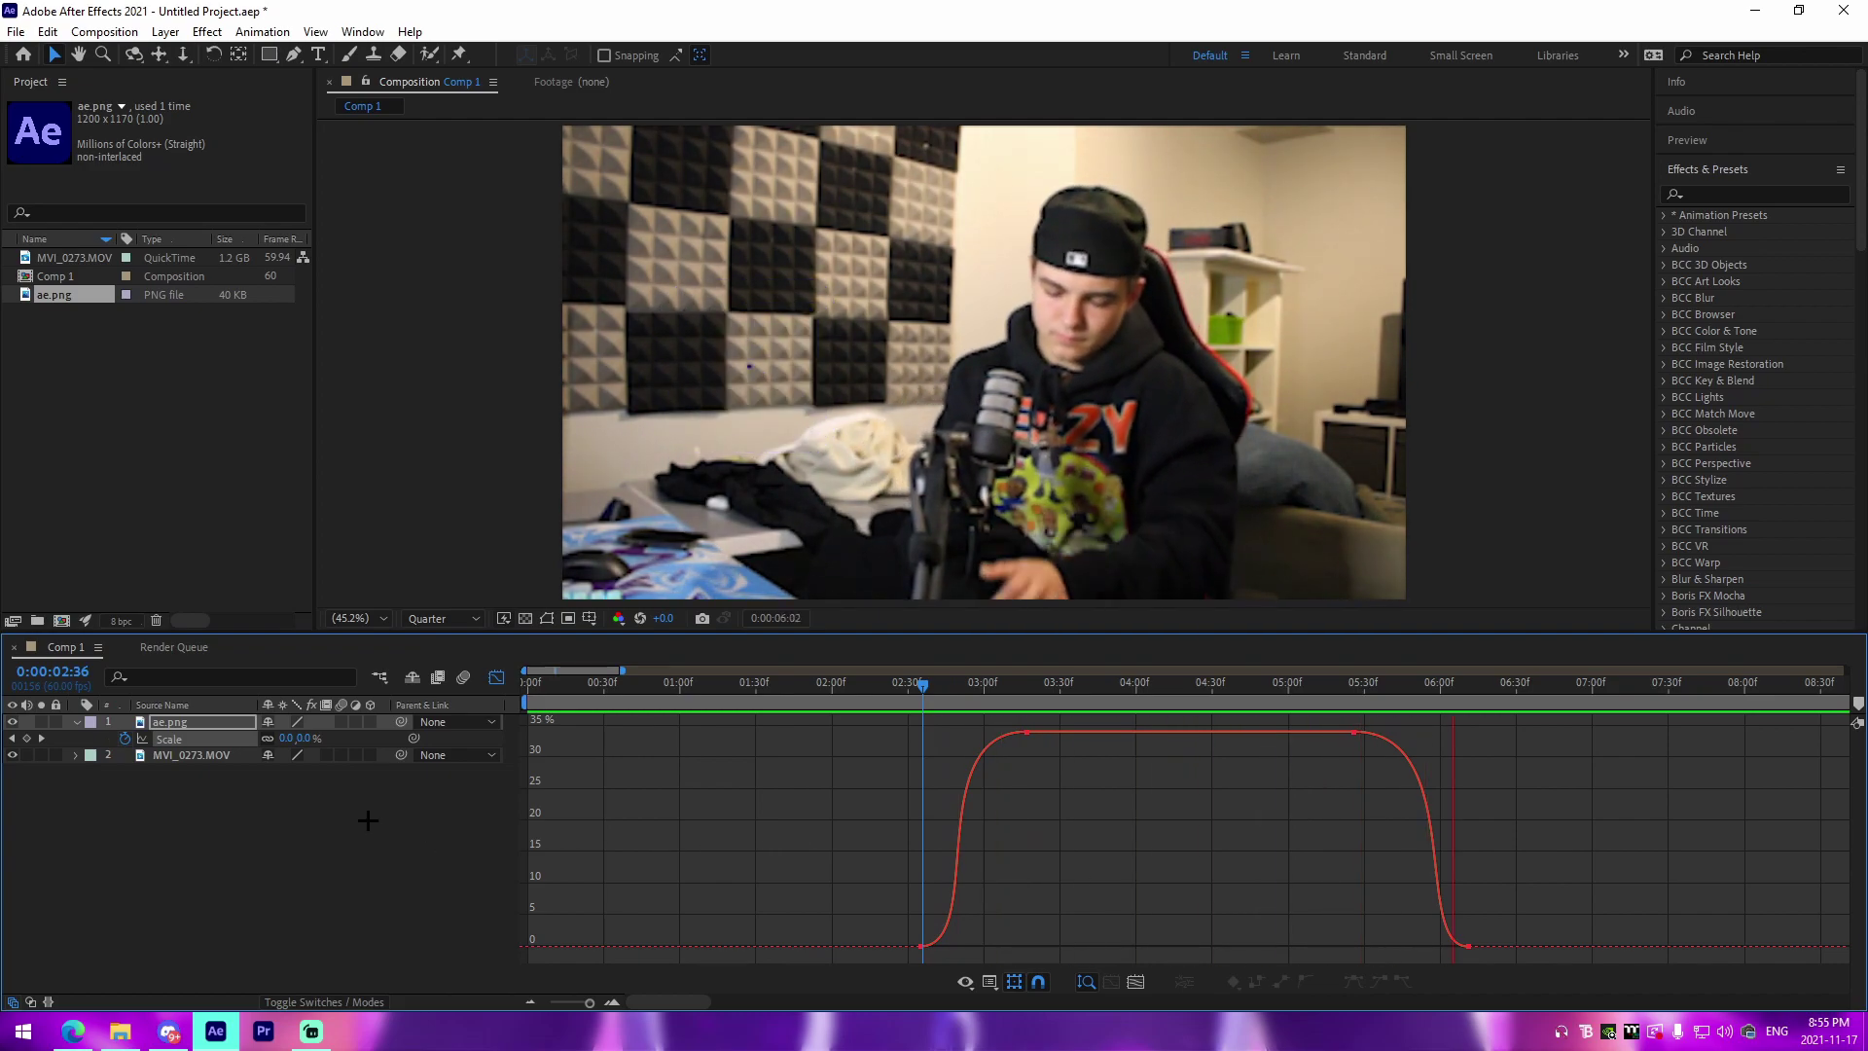
# Enable motion blur for the ae.png layer and the composition, leave the graph editor, and preview from the layer's start.
pyautogui.click(328, 1003)
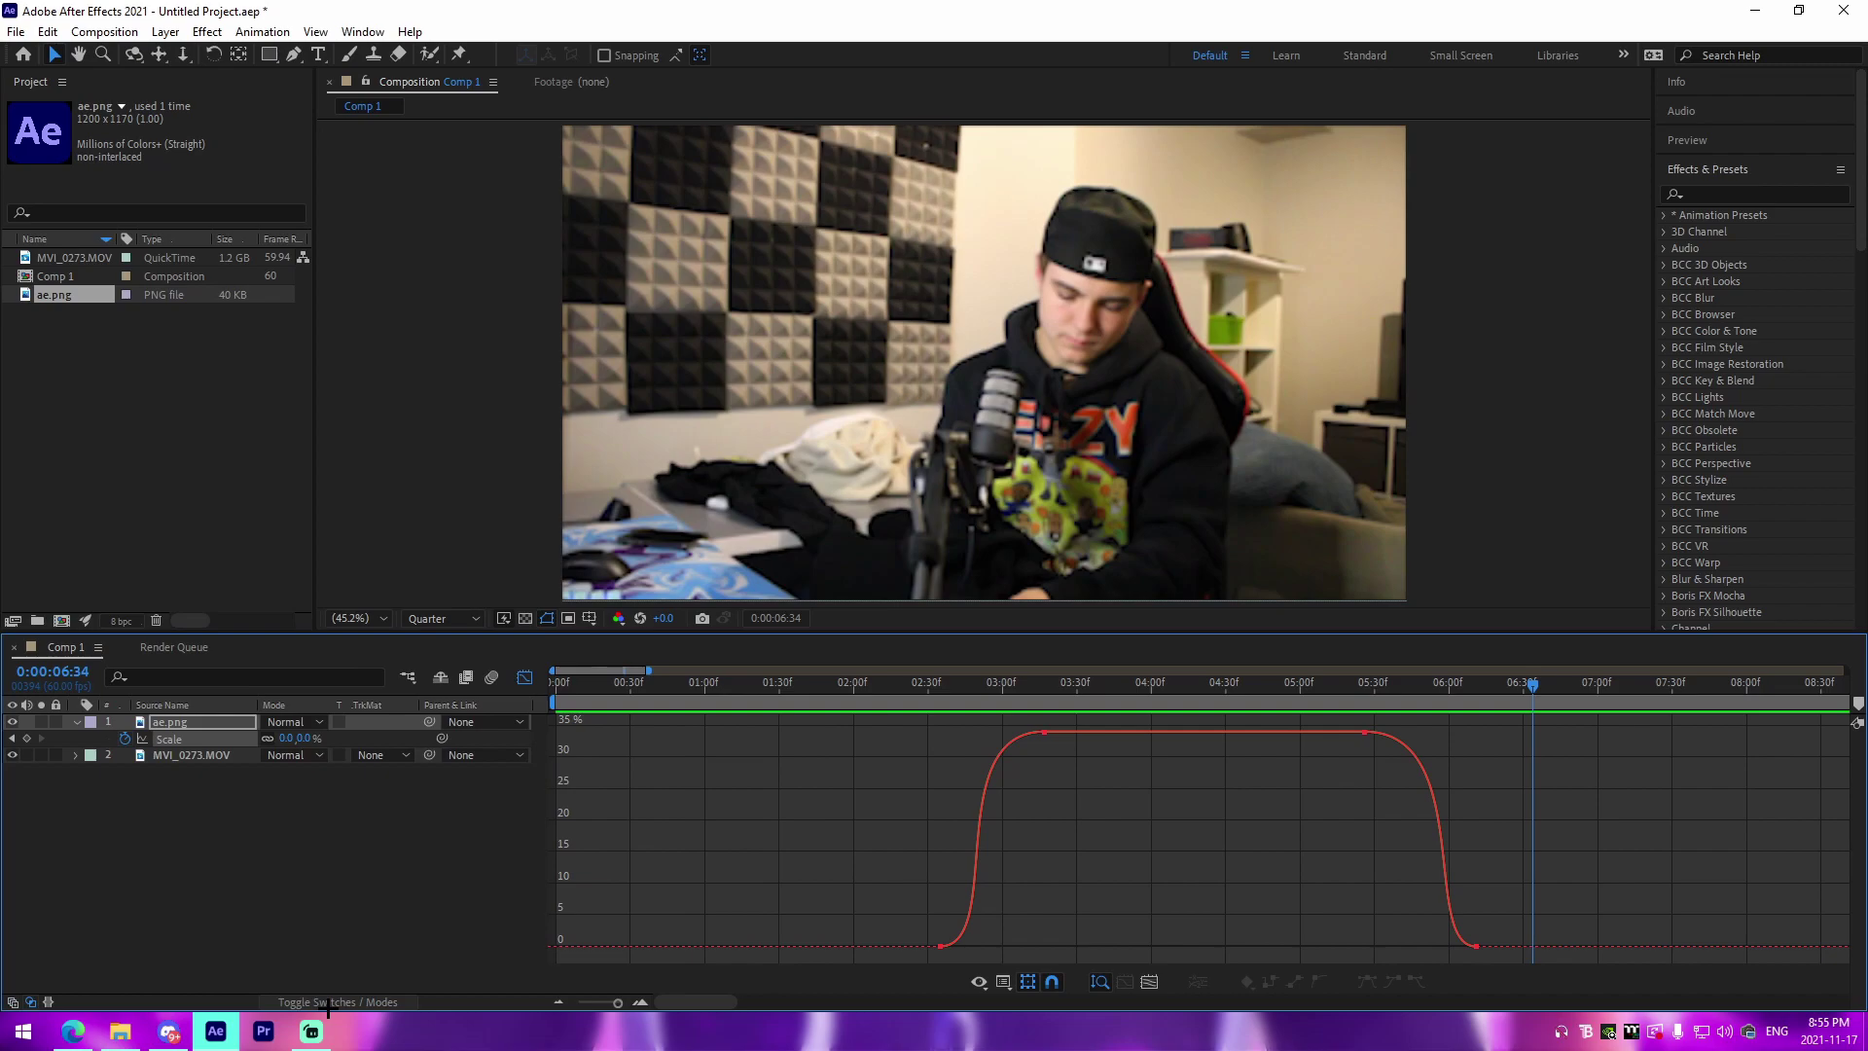
pyautogui.click(317, 1003)
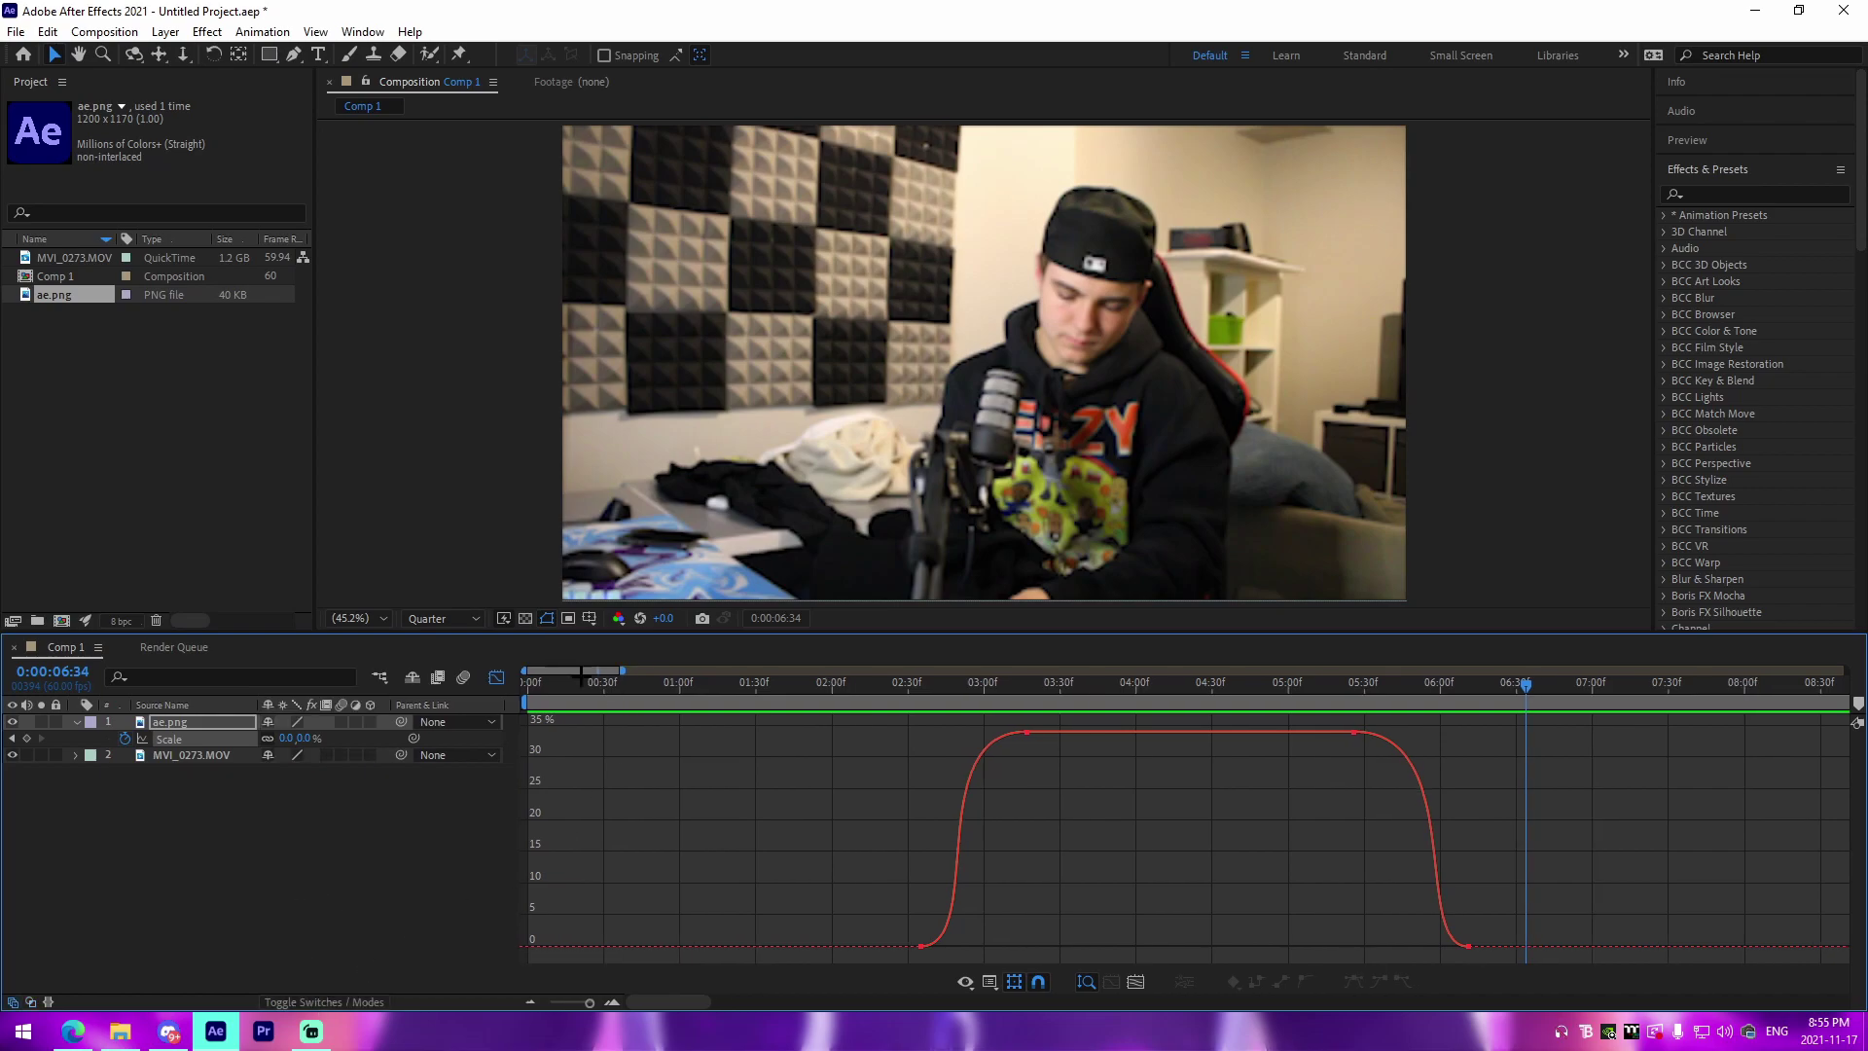
pyautogui.click(340, 722)
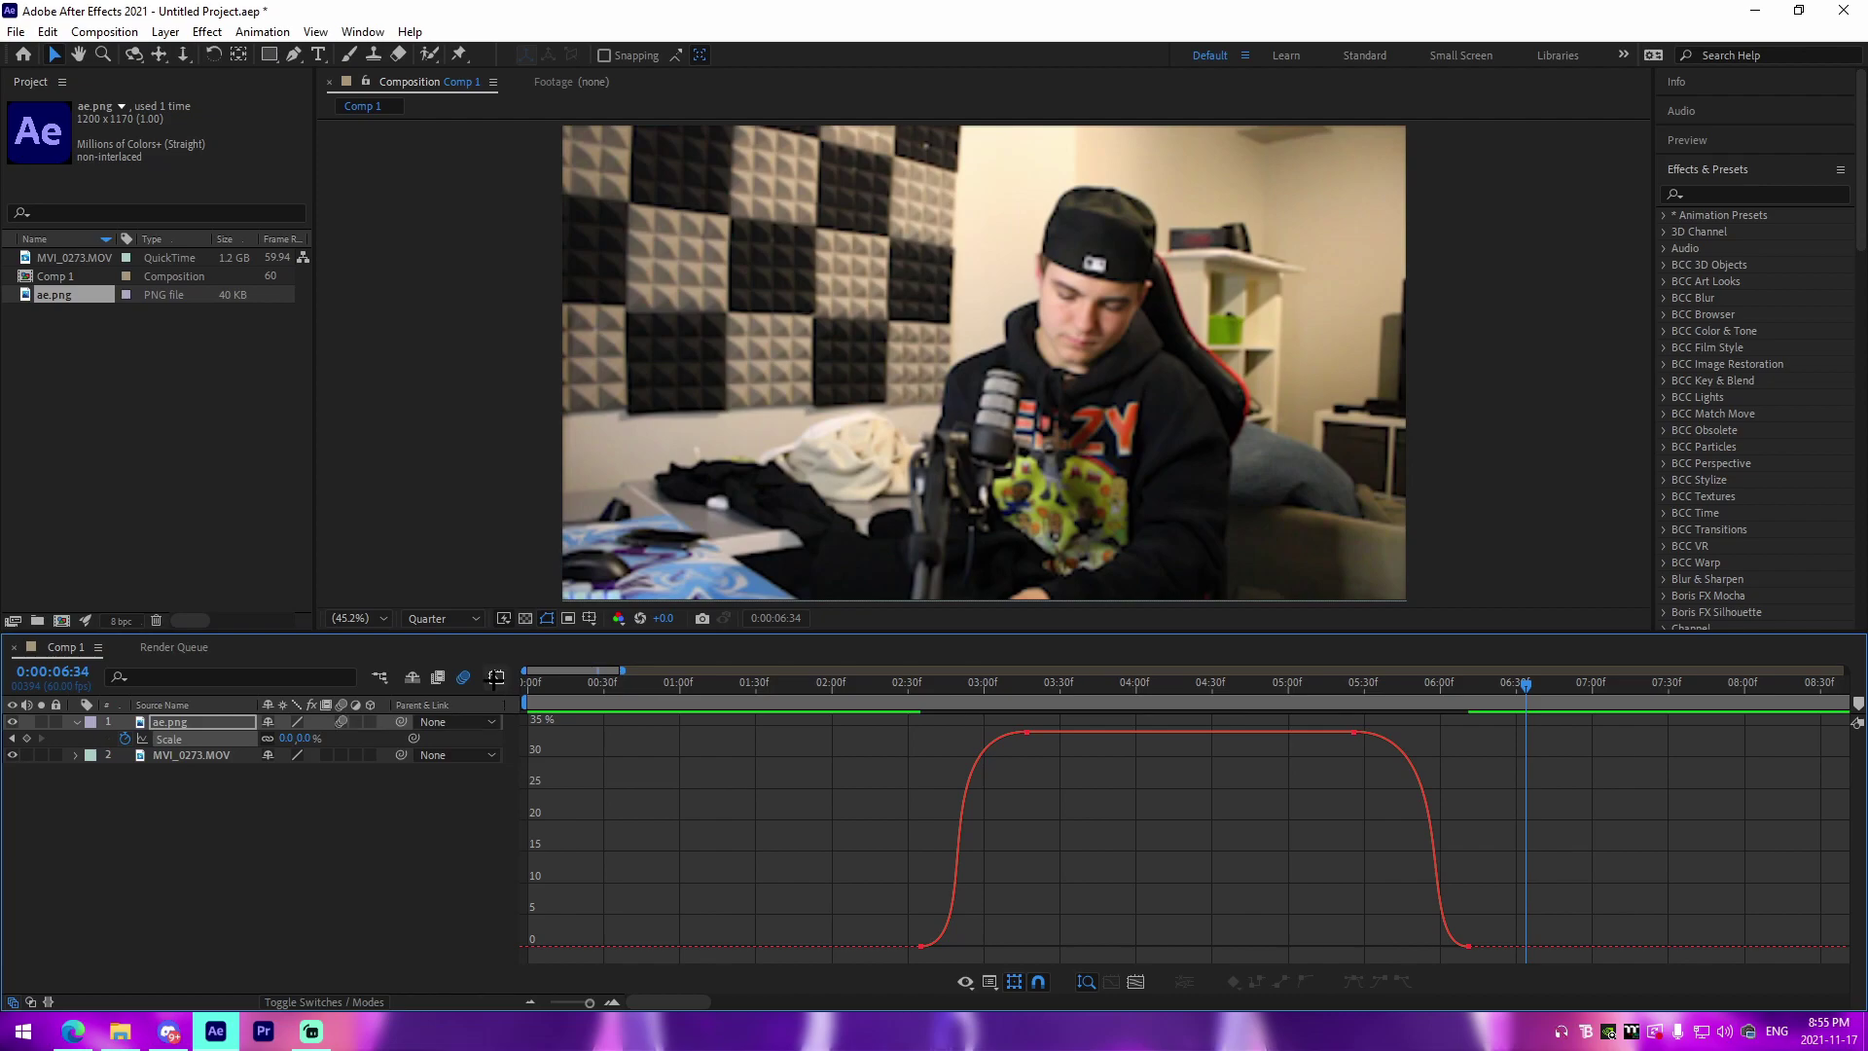
pyautogui.click(495, 678)
pyautogui.click(893, 692)
pyautogui.press('space')
pyautogui.press('space')
pyautogui.click(921, 691)
pyautogui.press('space')
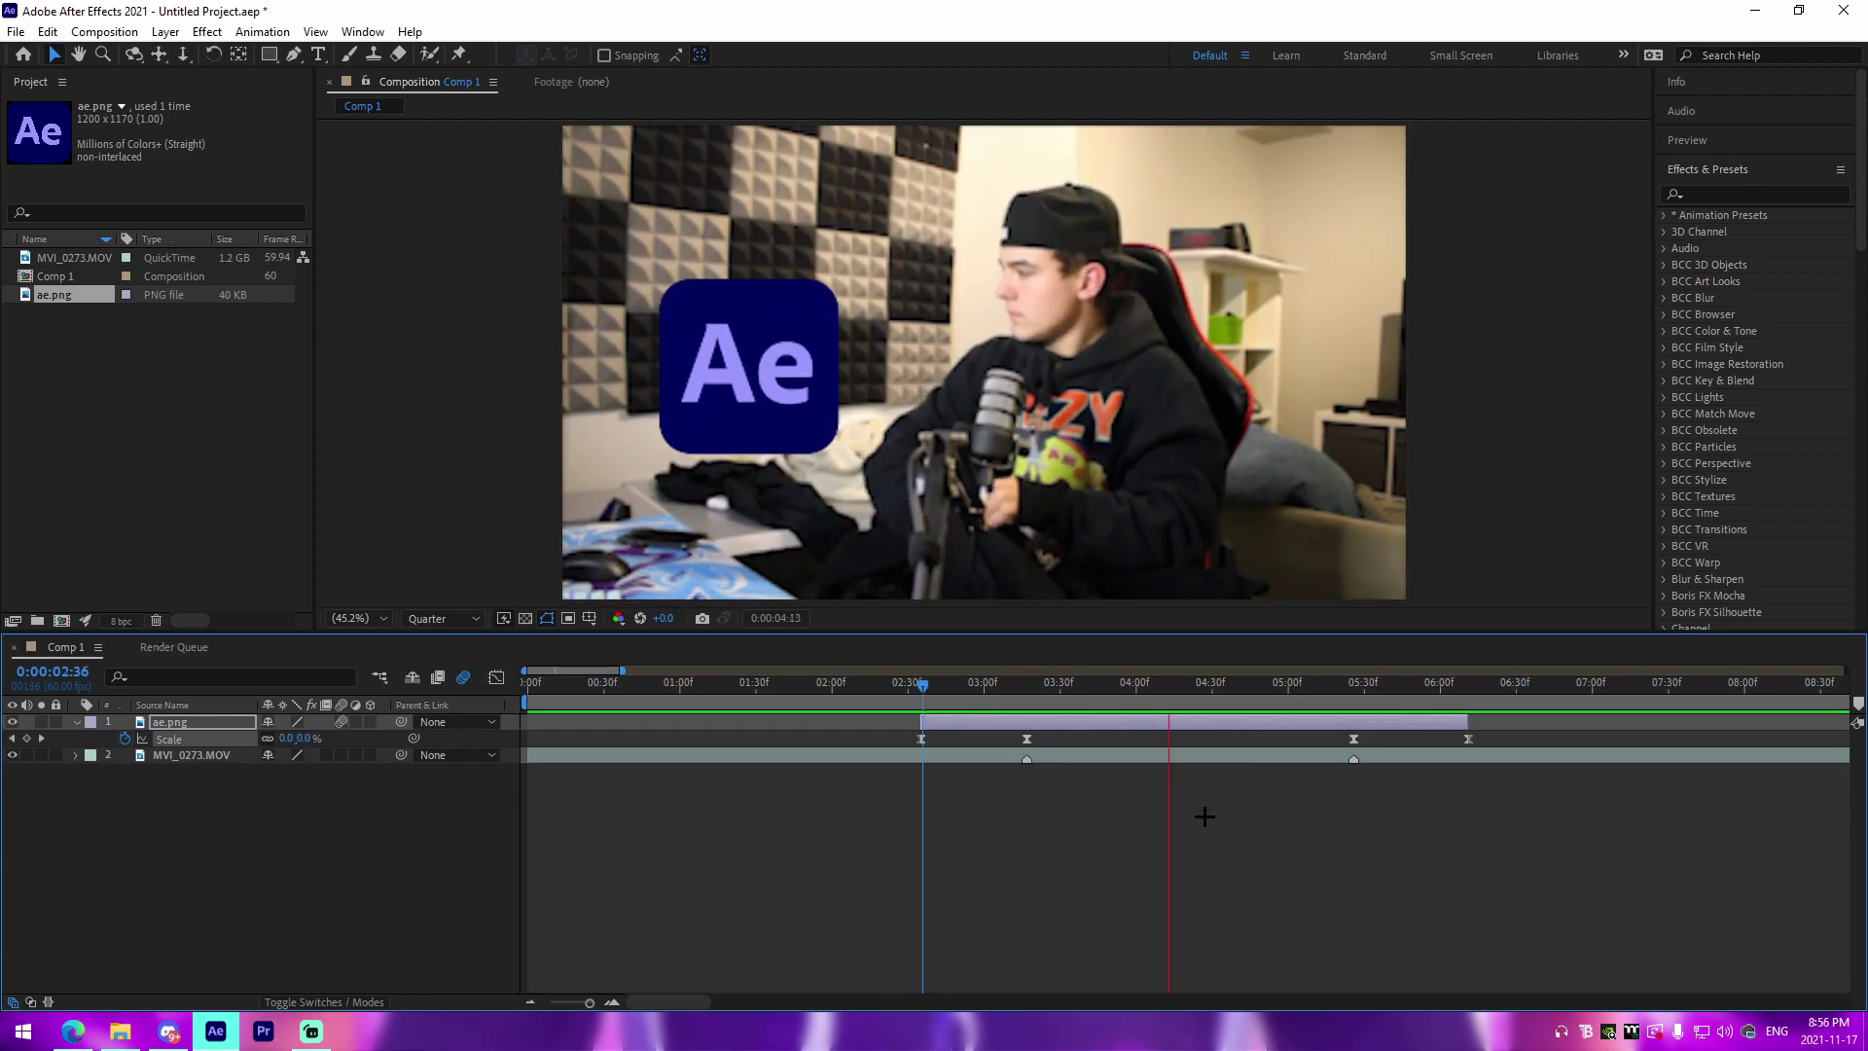
pyautogui.press('space')
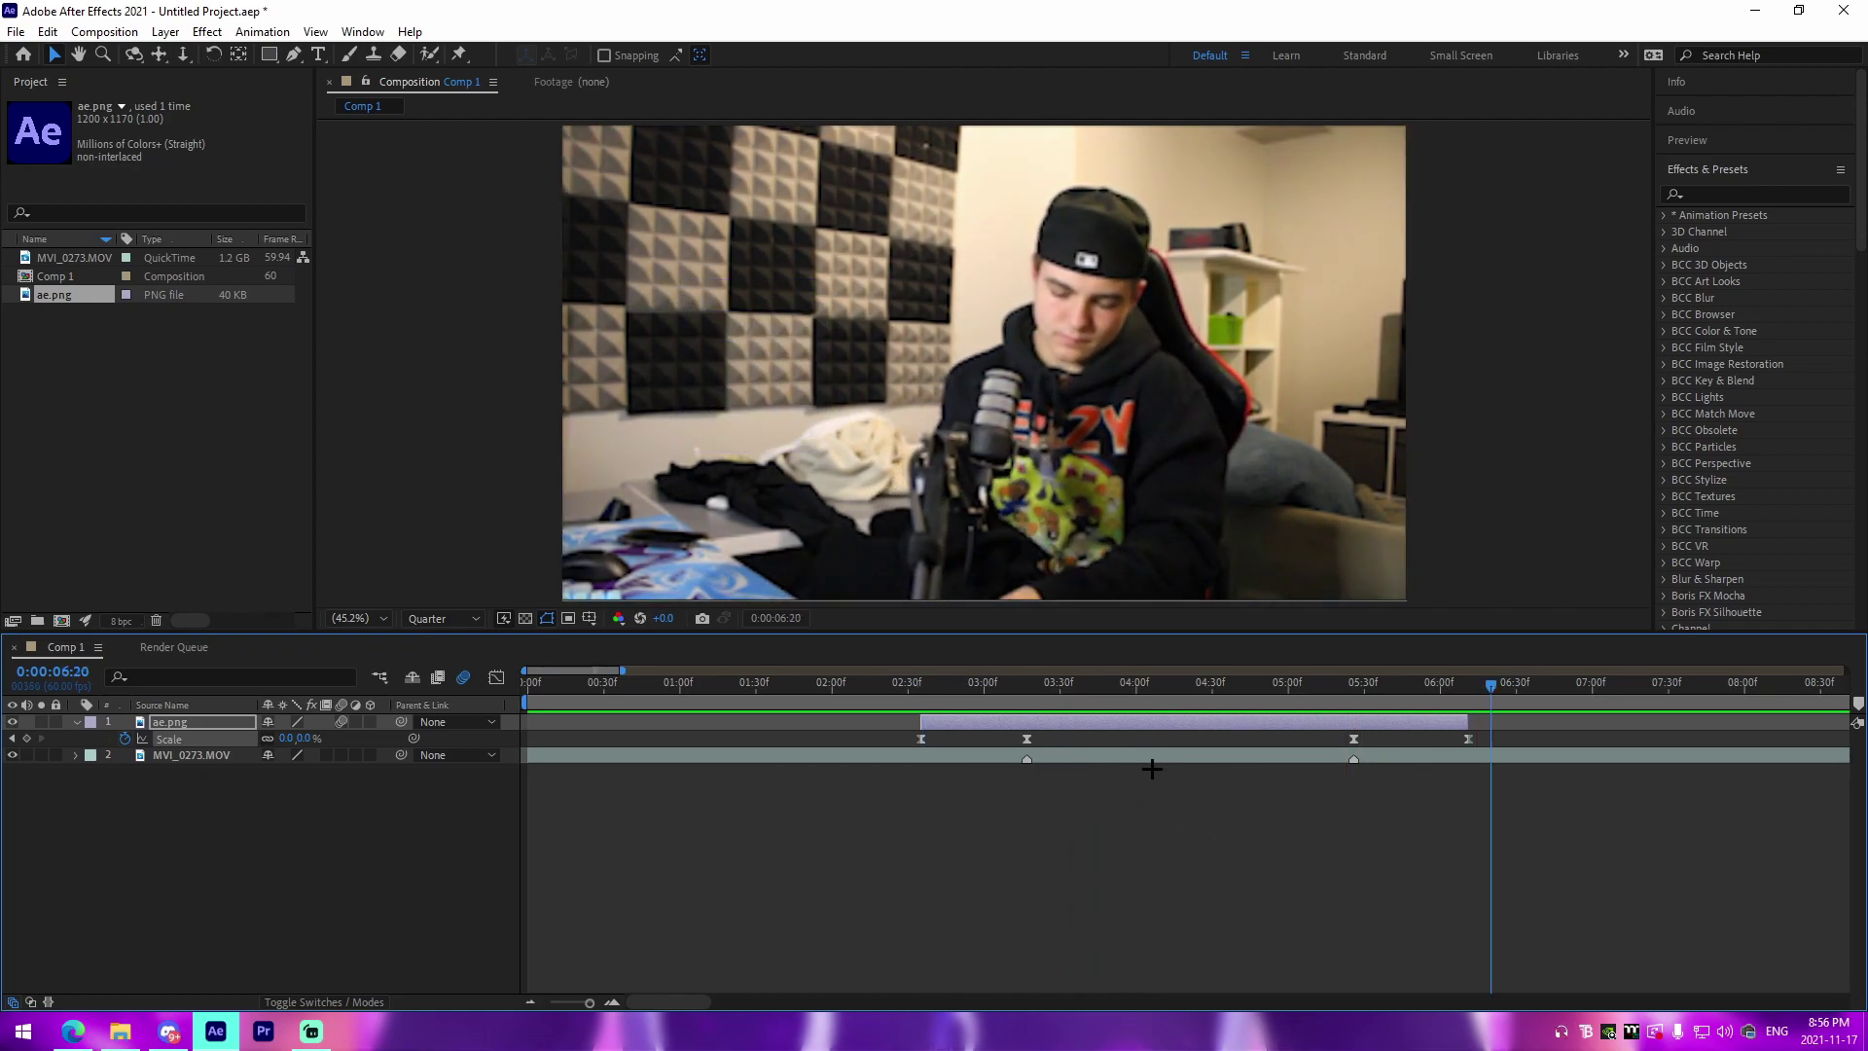
# Find the S_DropShadow effect and apply it to the ae.png logo while the logo is in view.
pyautogui.click(1140, 683)
pyautogui.click(1751, 194)
pyautogui.write('drop')
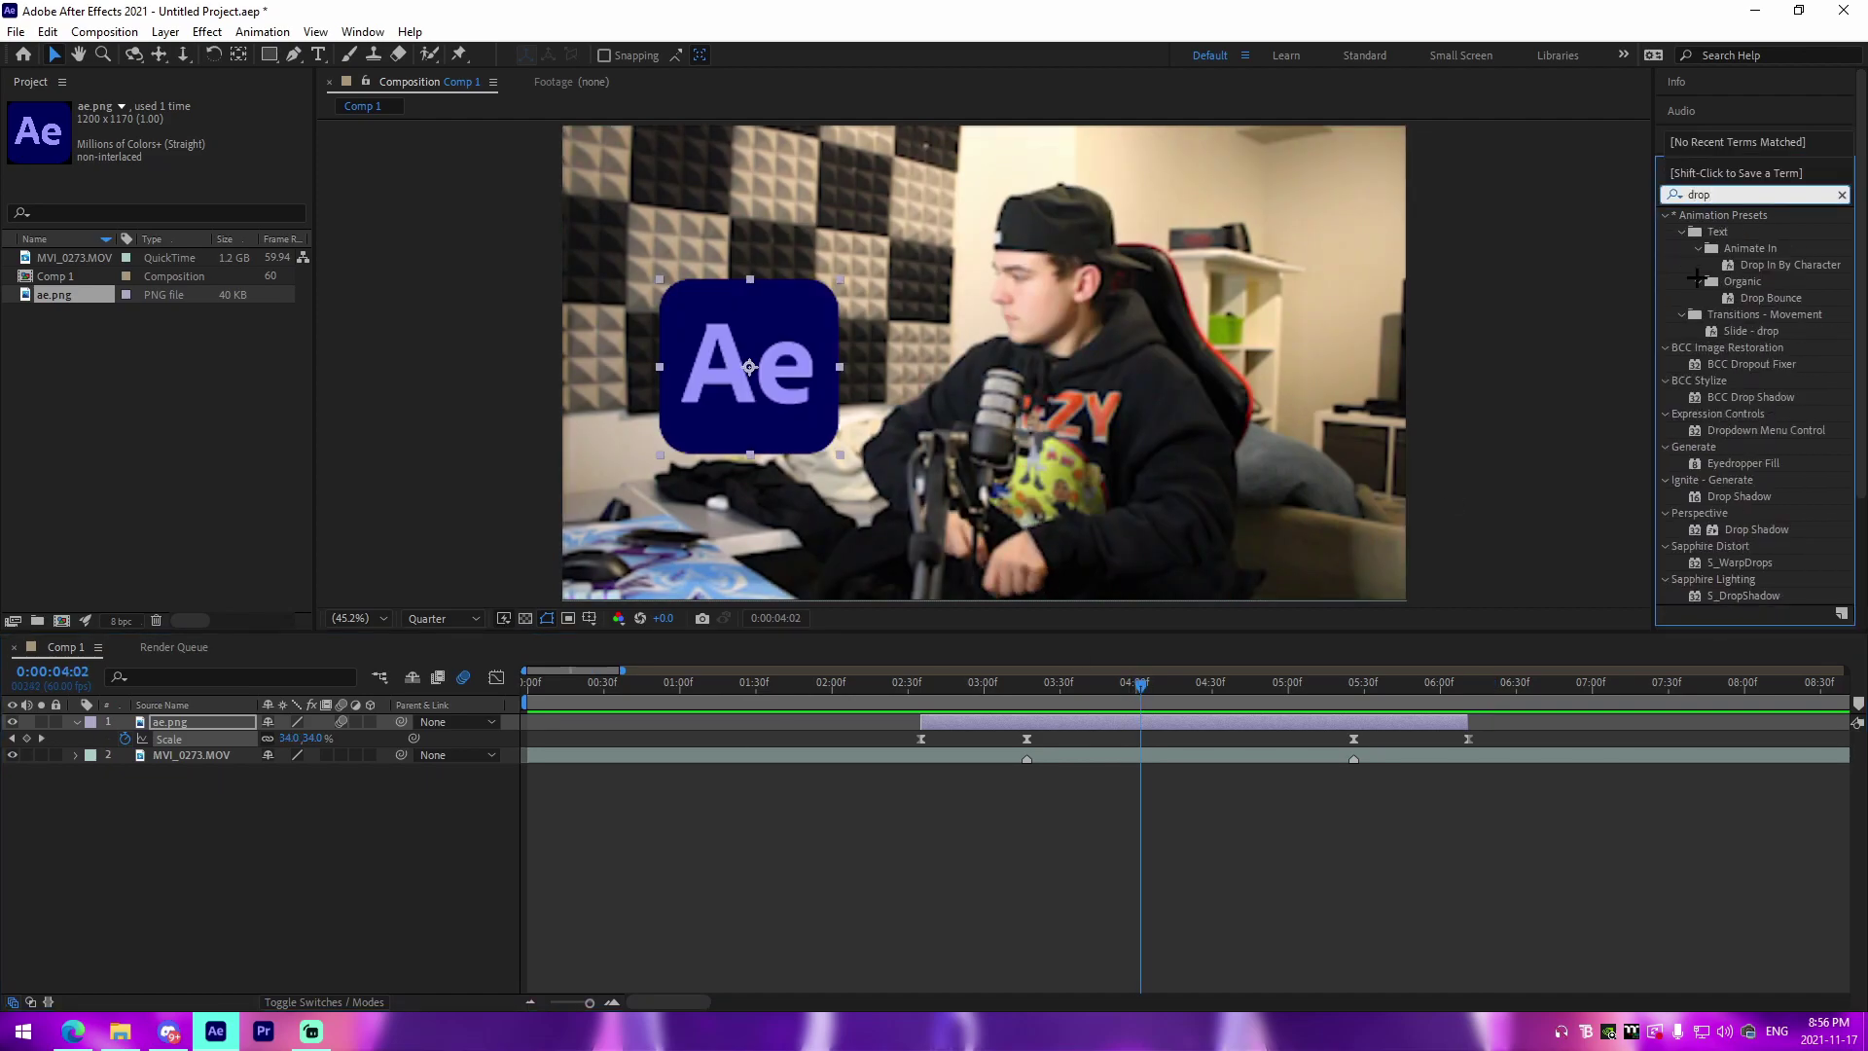
pyautogui.moveTo(1746, 595); pyautogui.dragTo(658, 535)
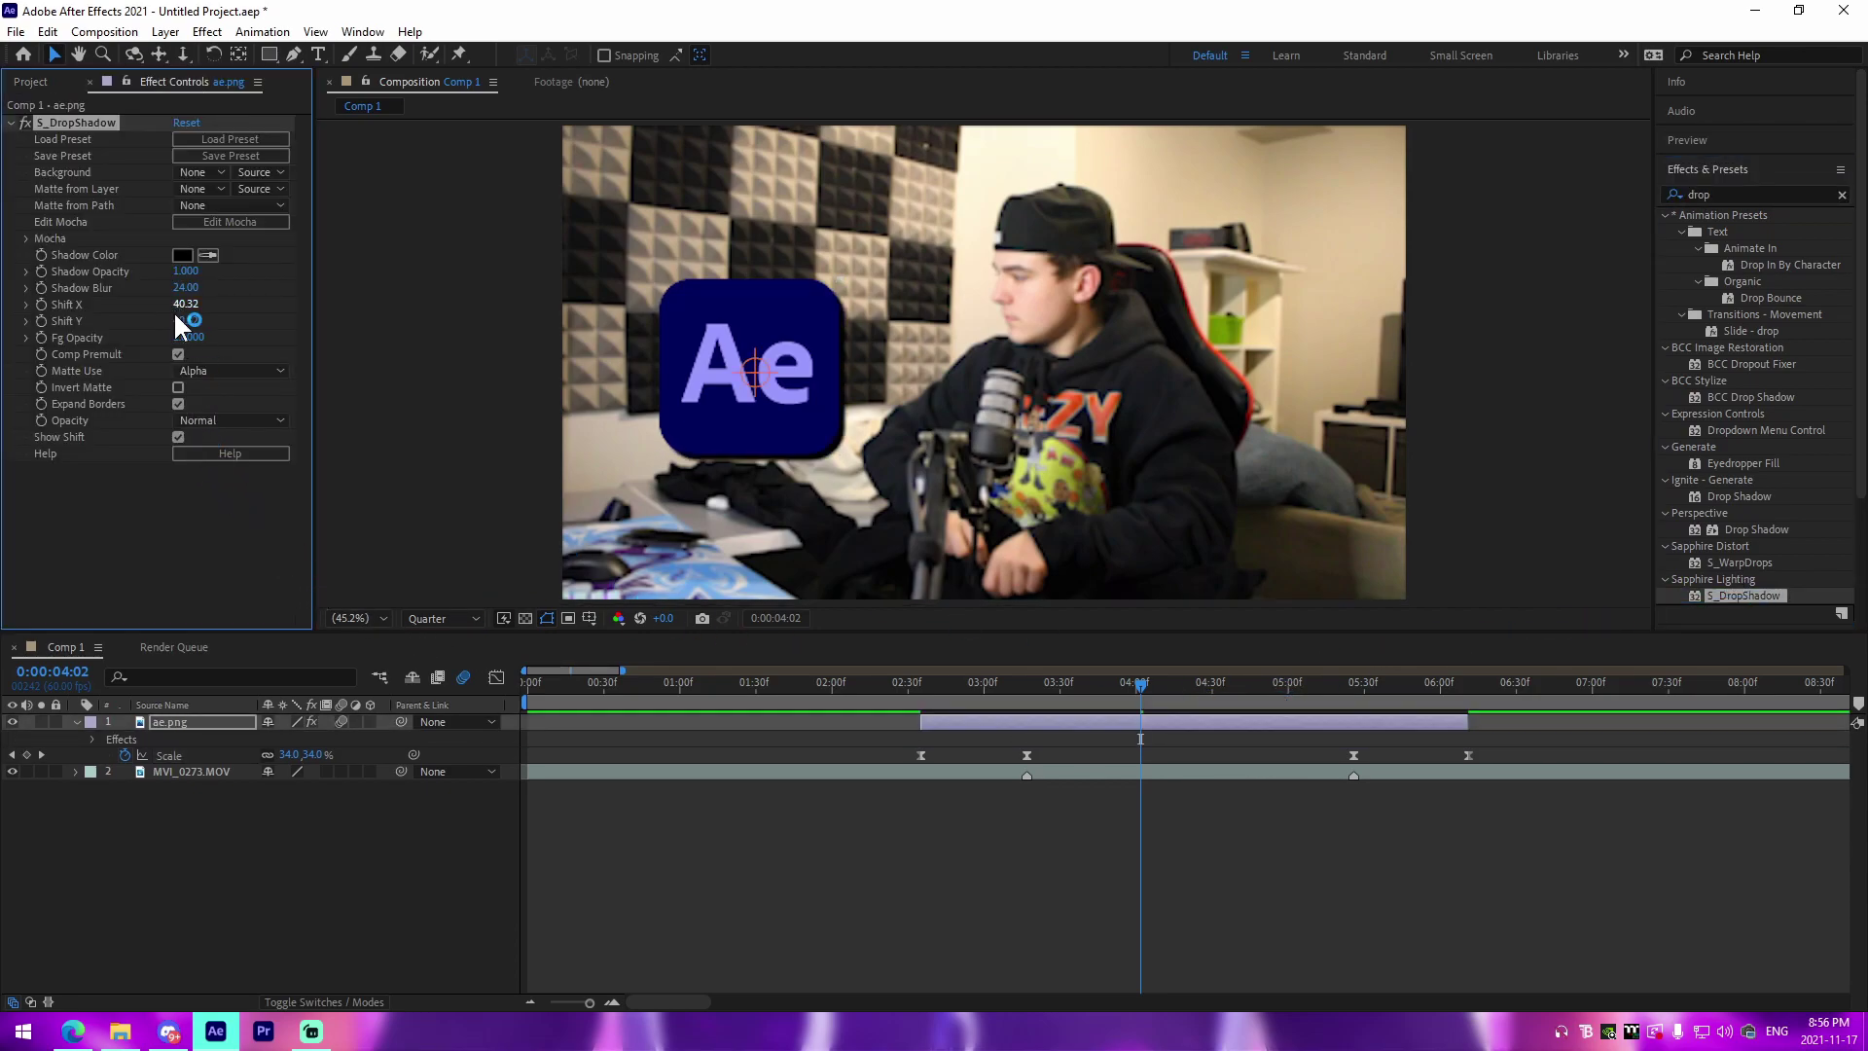
# Set the drop shadow's Shift X and Shift Y to 35 each.
pyautogui.click(196, 304)
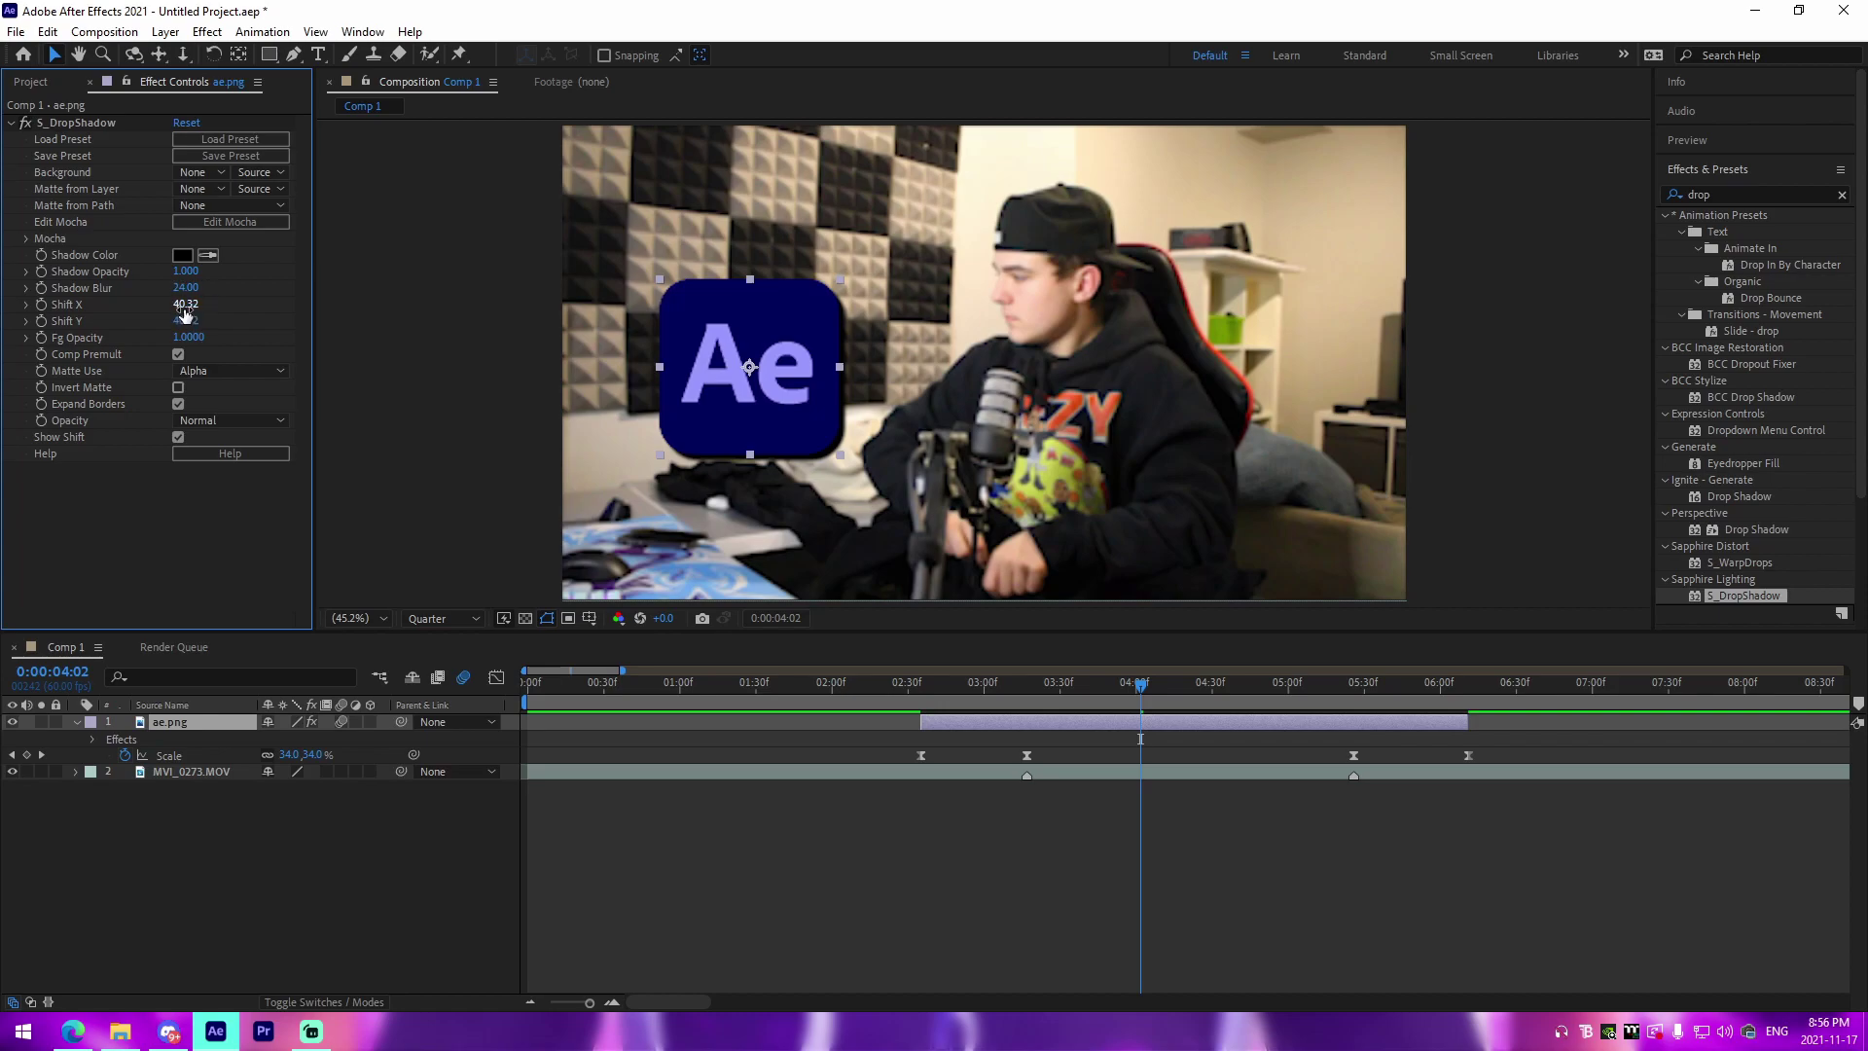
pyautogui.press('Tab')
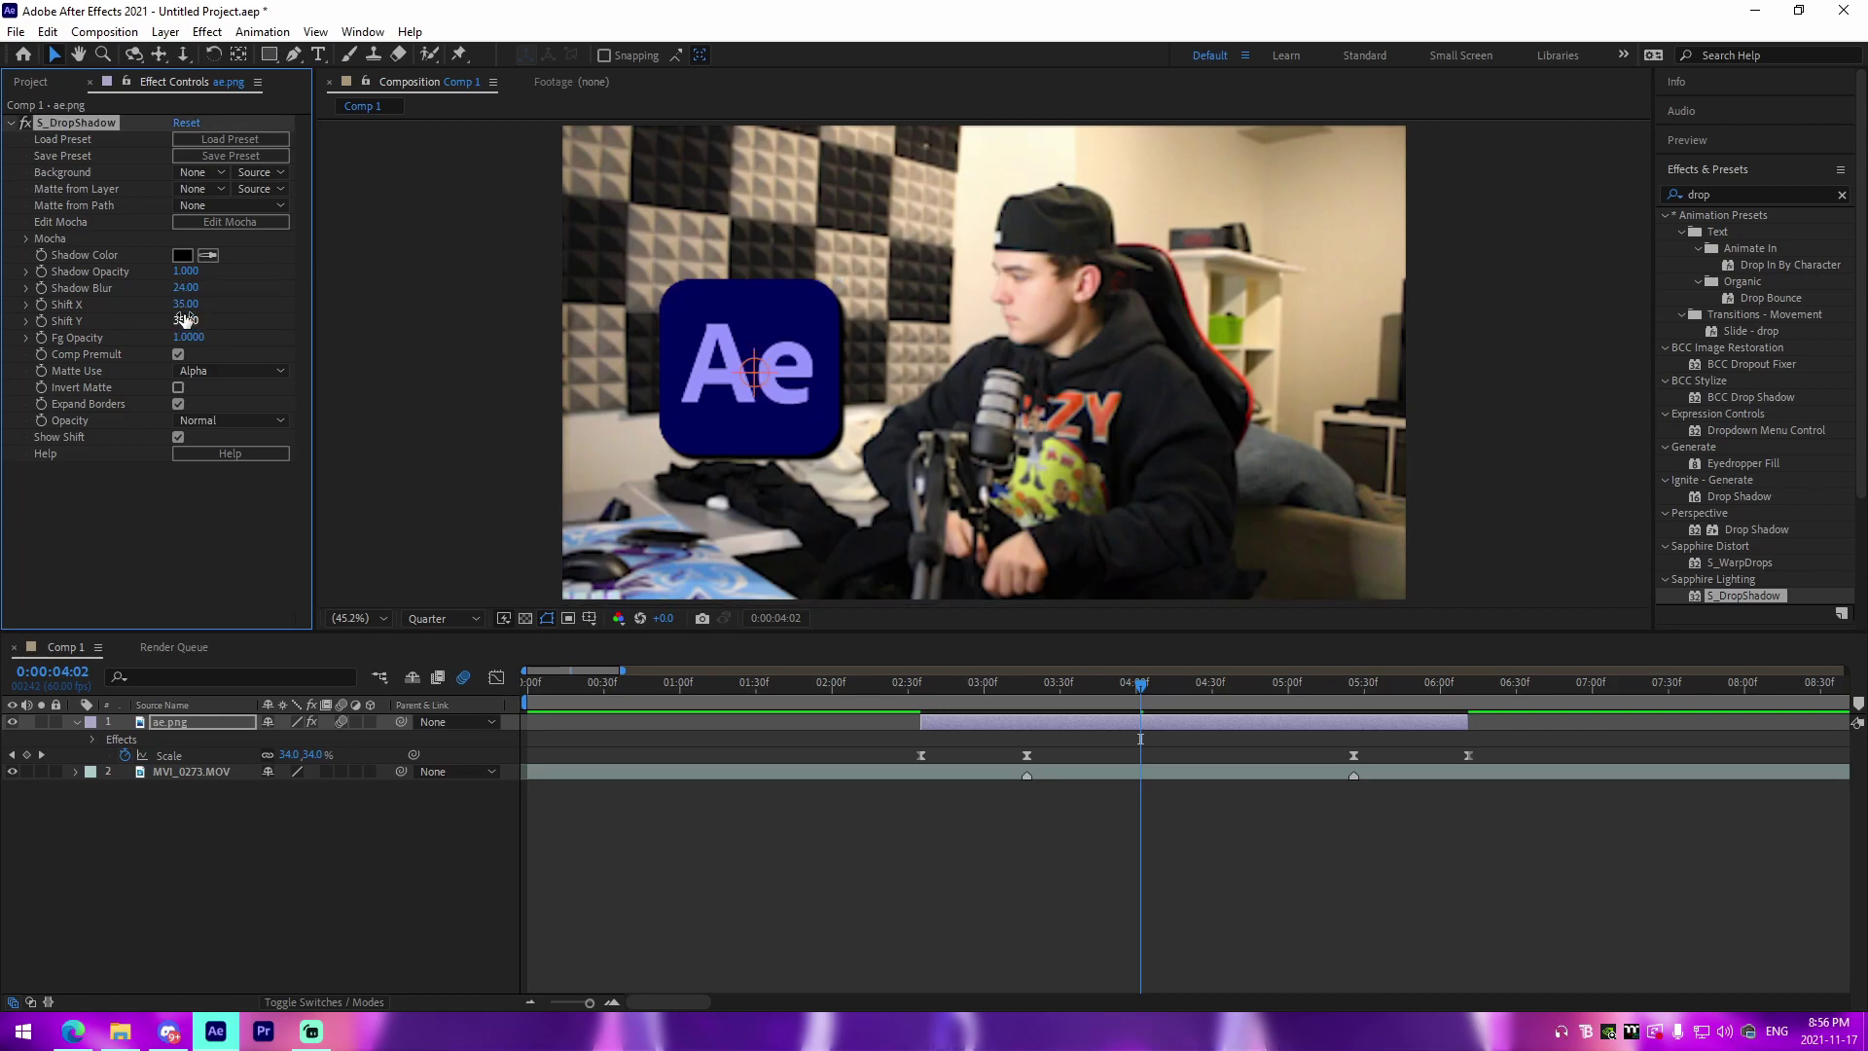
pyautogui.click(899, 823)
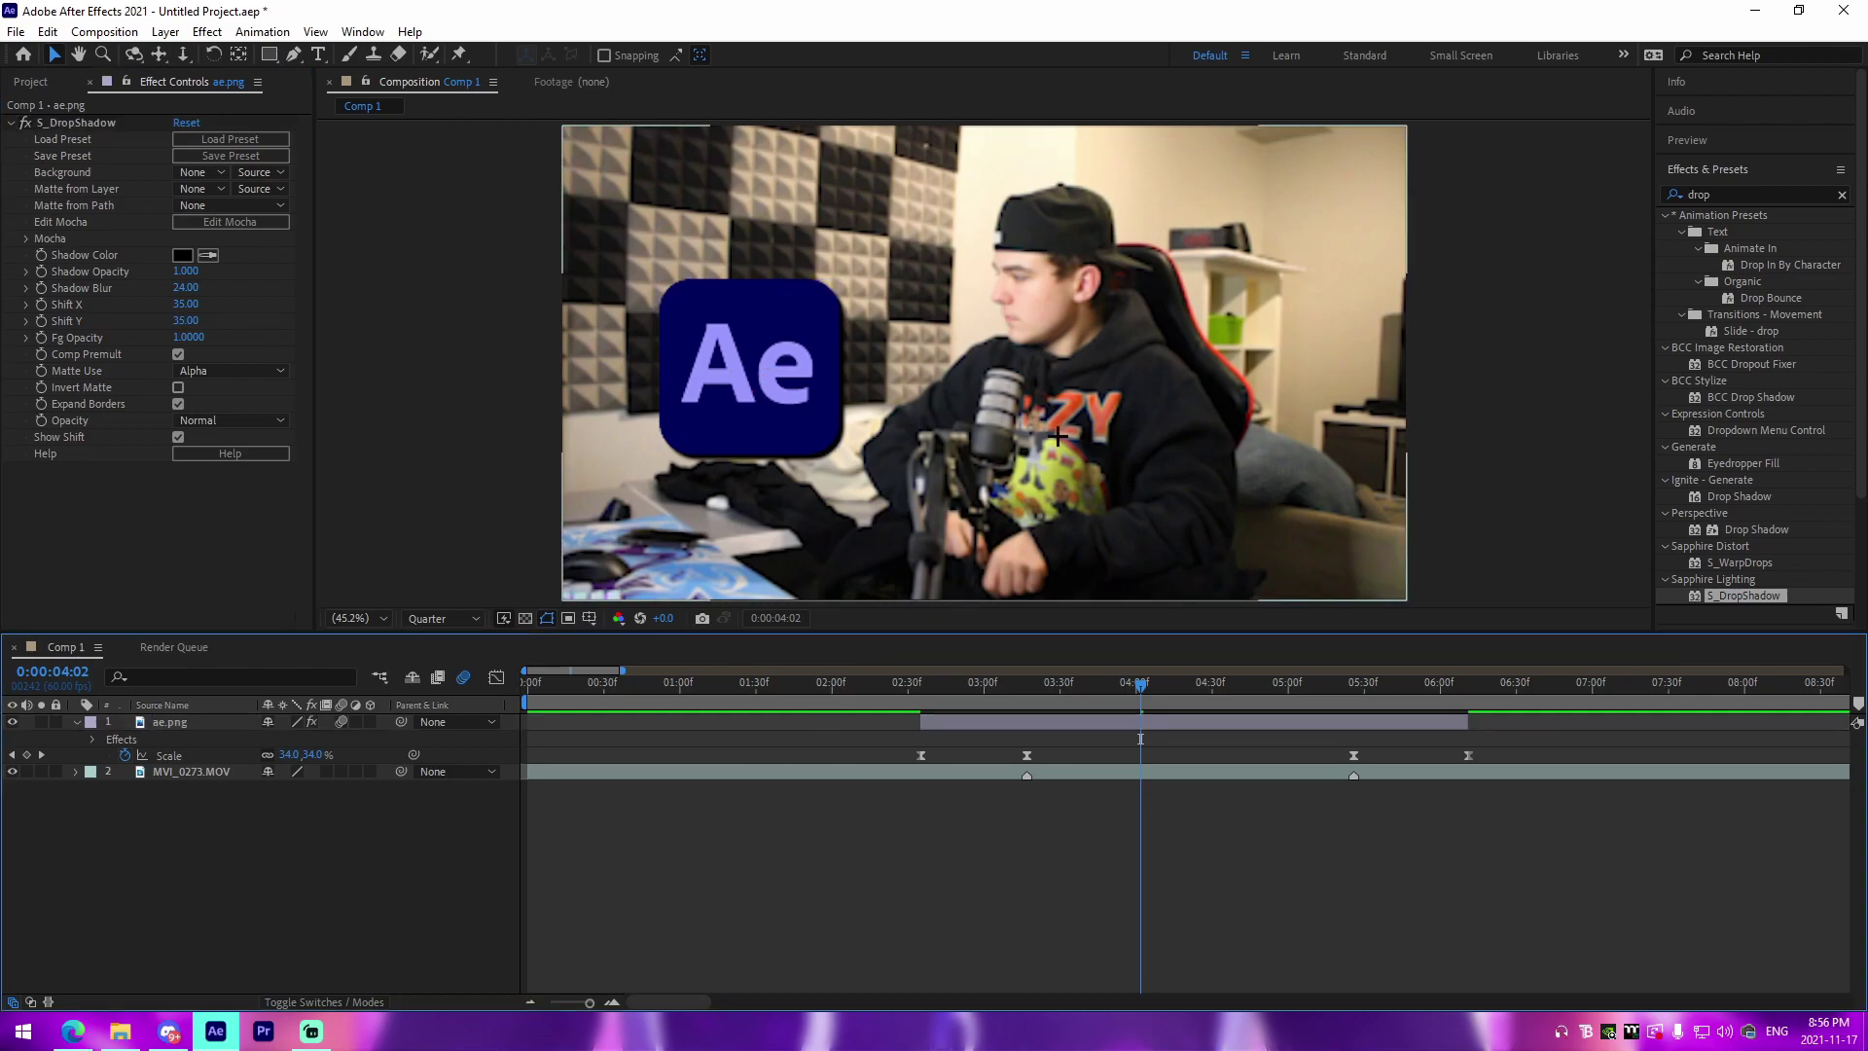
# Preview the logo's scale animation with its drop shadow from just before the layer's start.
pyautogui.click(905, 696)
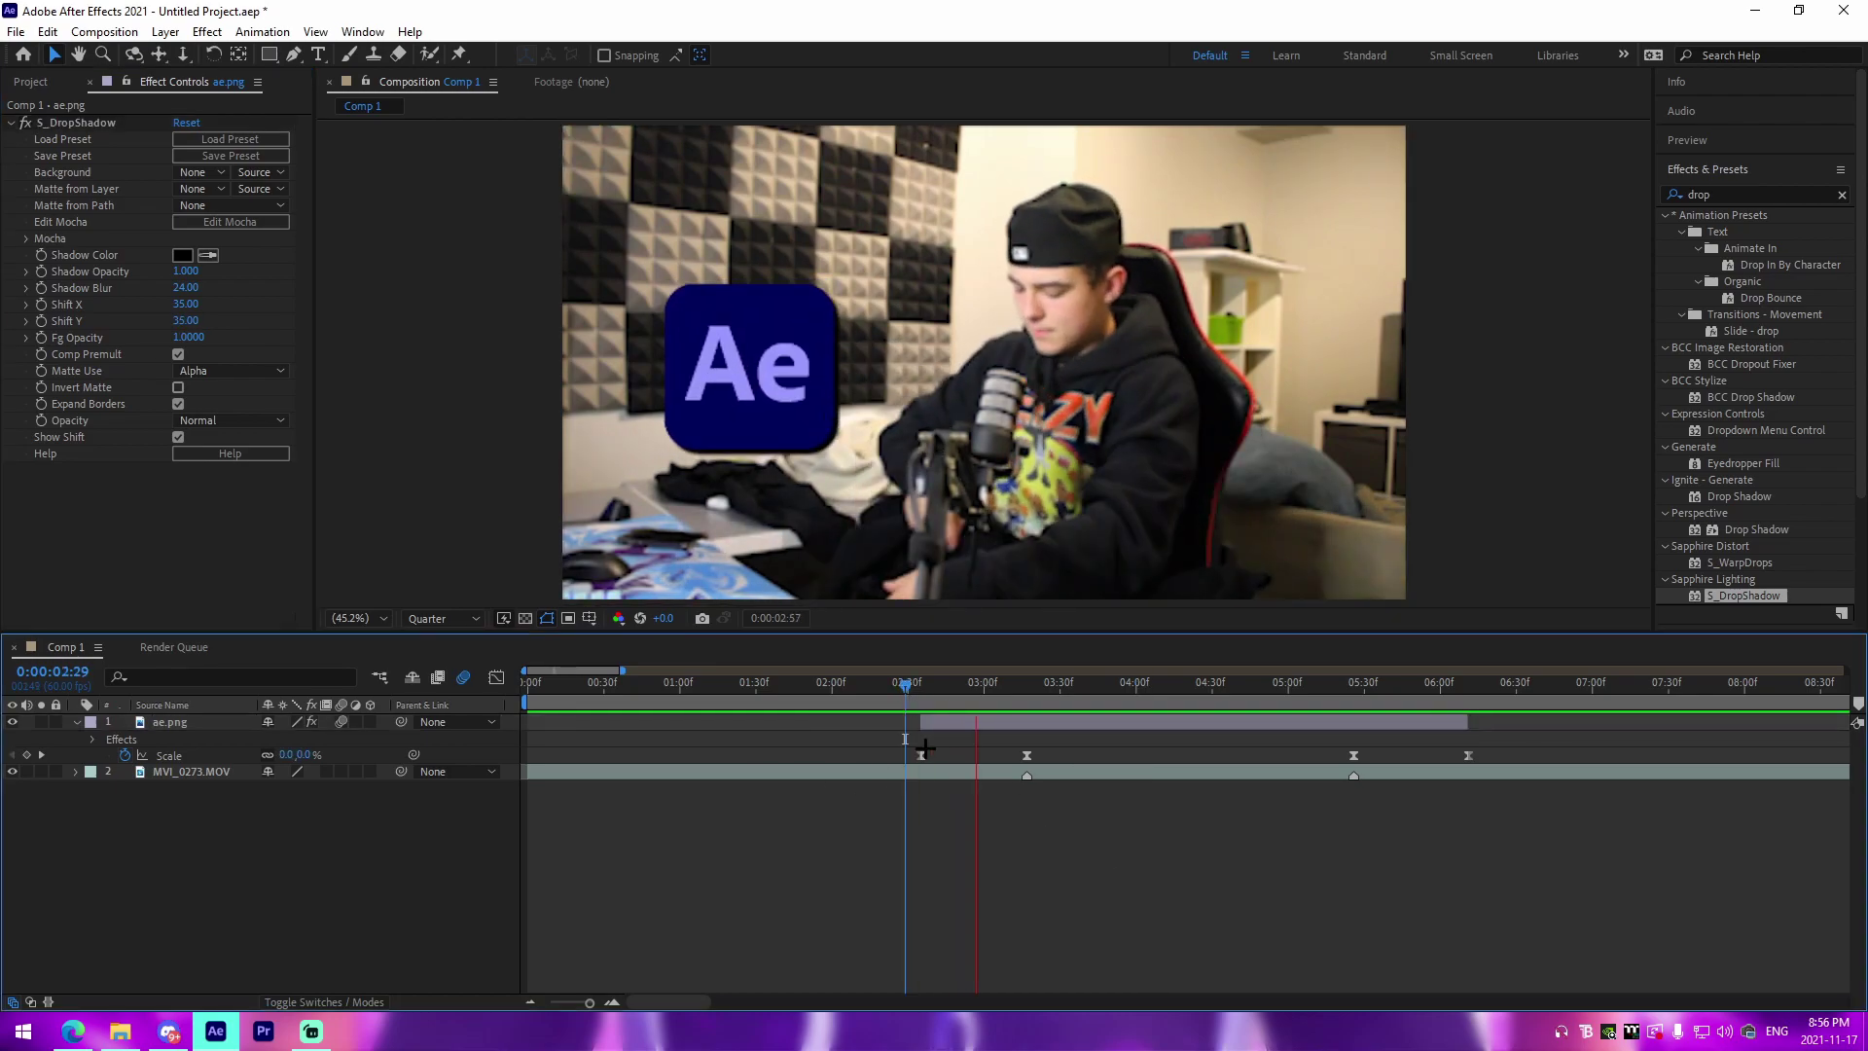
pyautogui.click(909, 693)
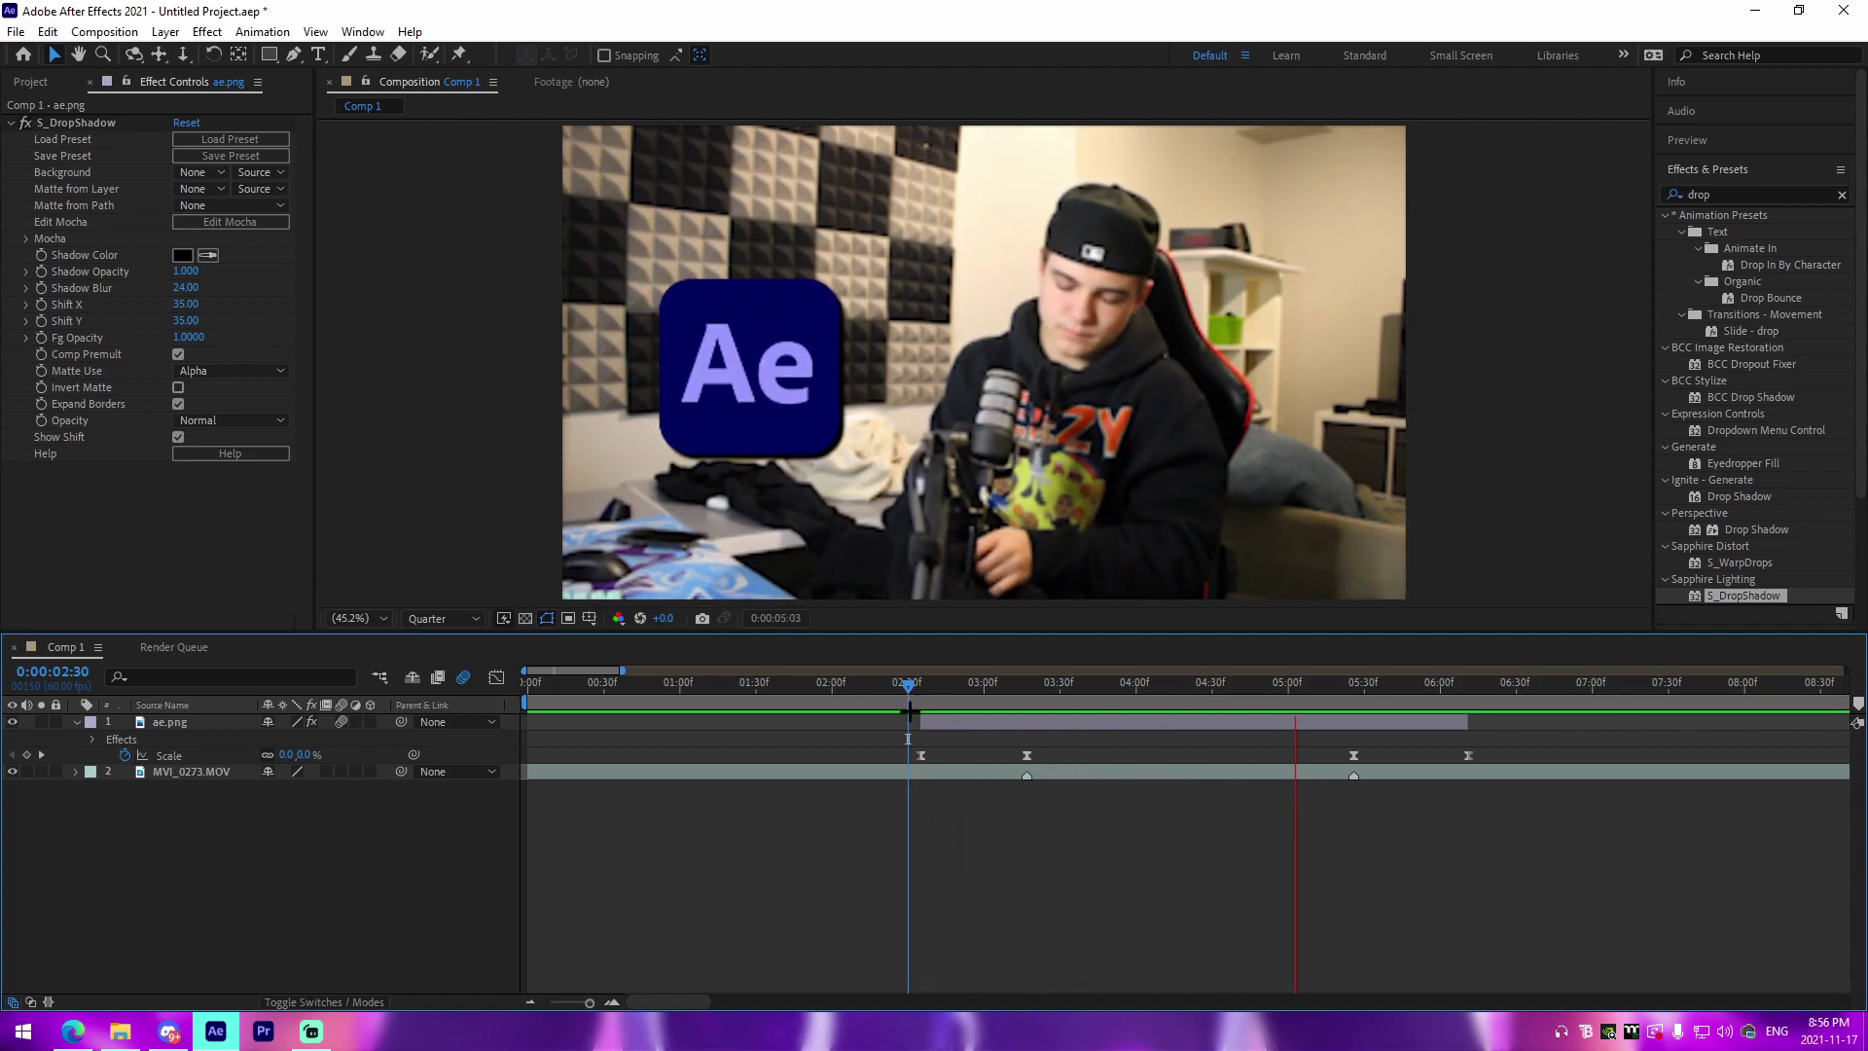
pyautogui.press('space')
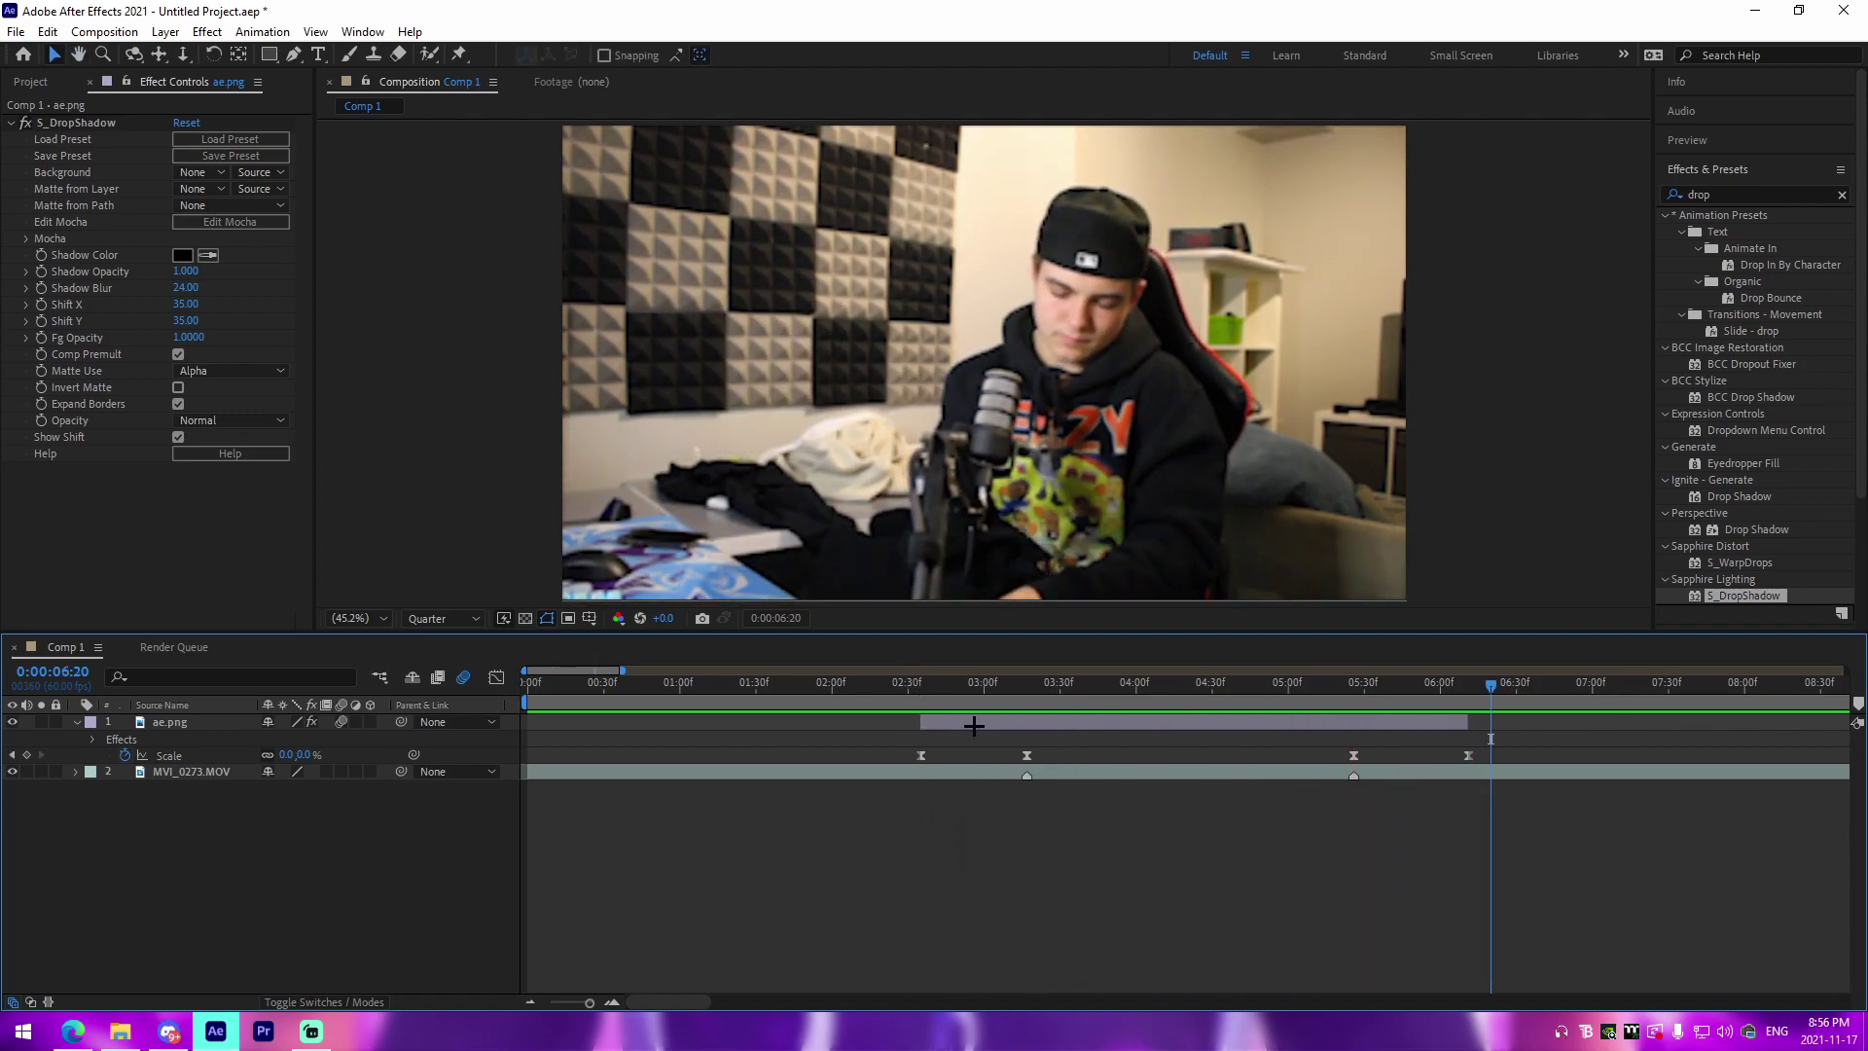
# Remove the scale keyframes from the ae.png layer and set its scale to a constant 34%.
pyautogui.click(918, 697)
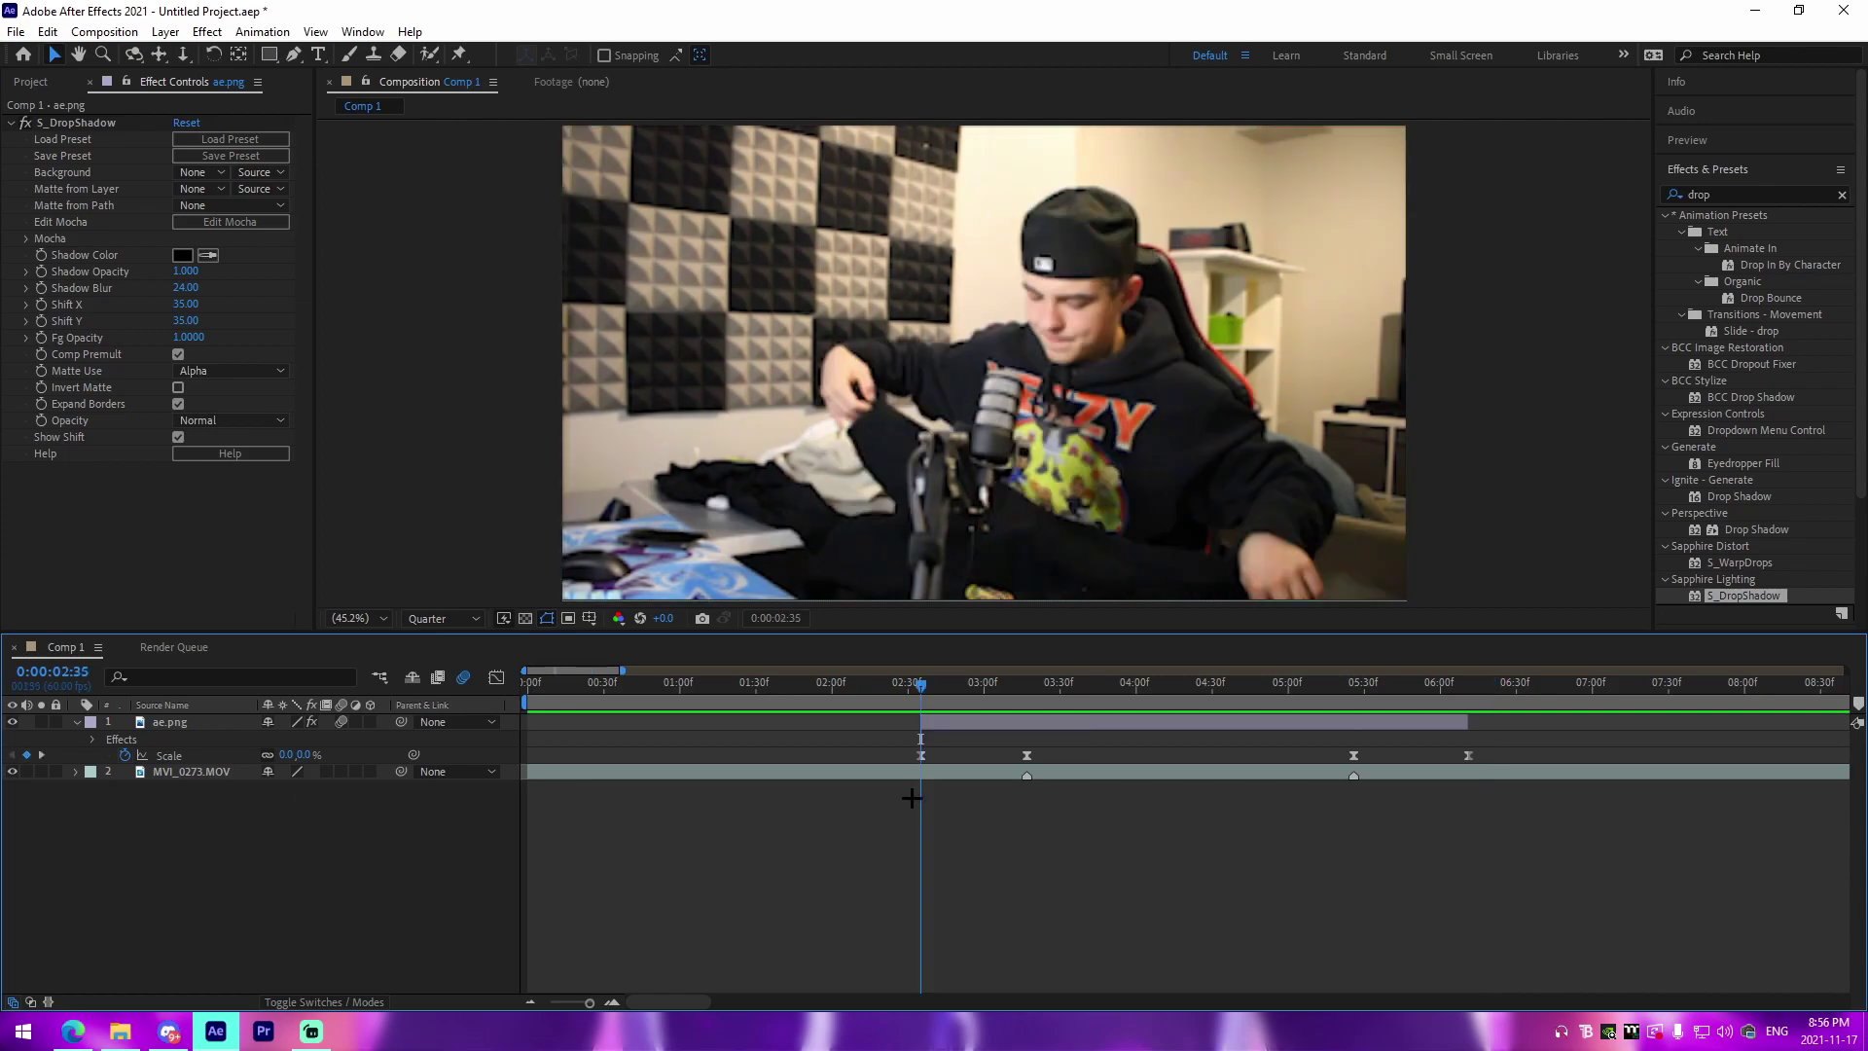
pyautogui.click(167, 756)
pyautogui.click(937, 829)
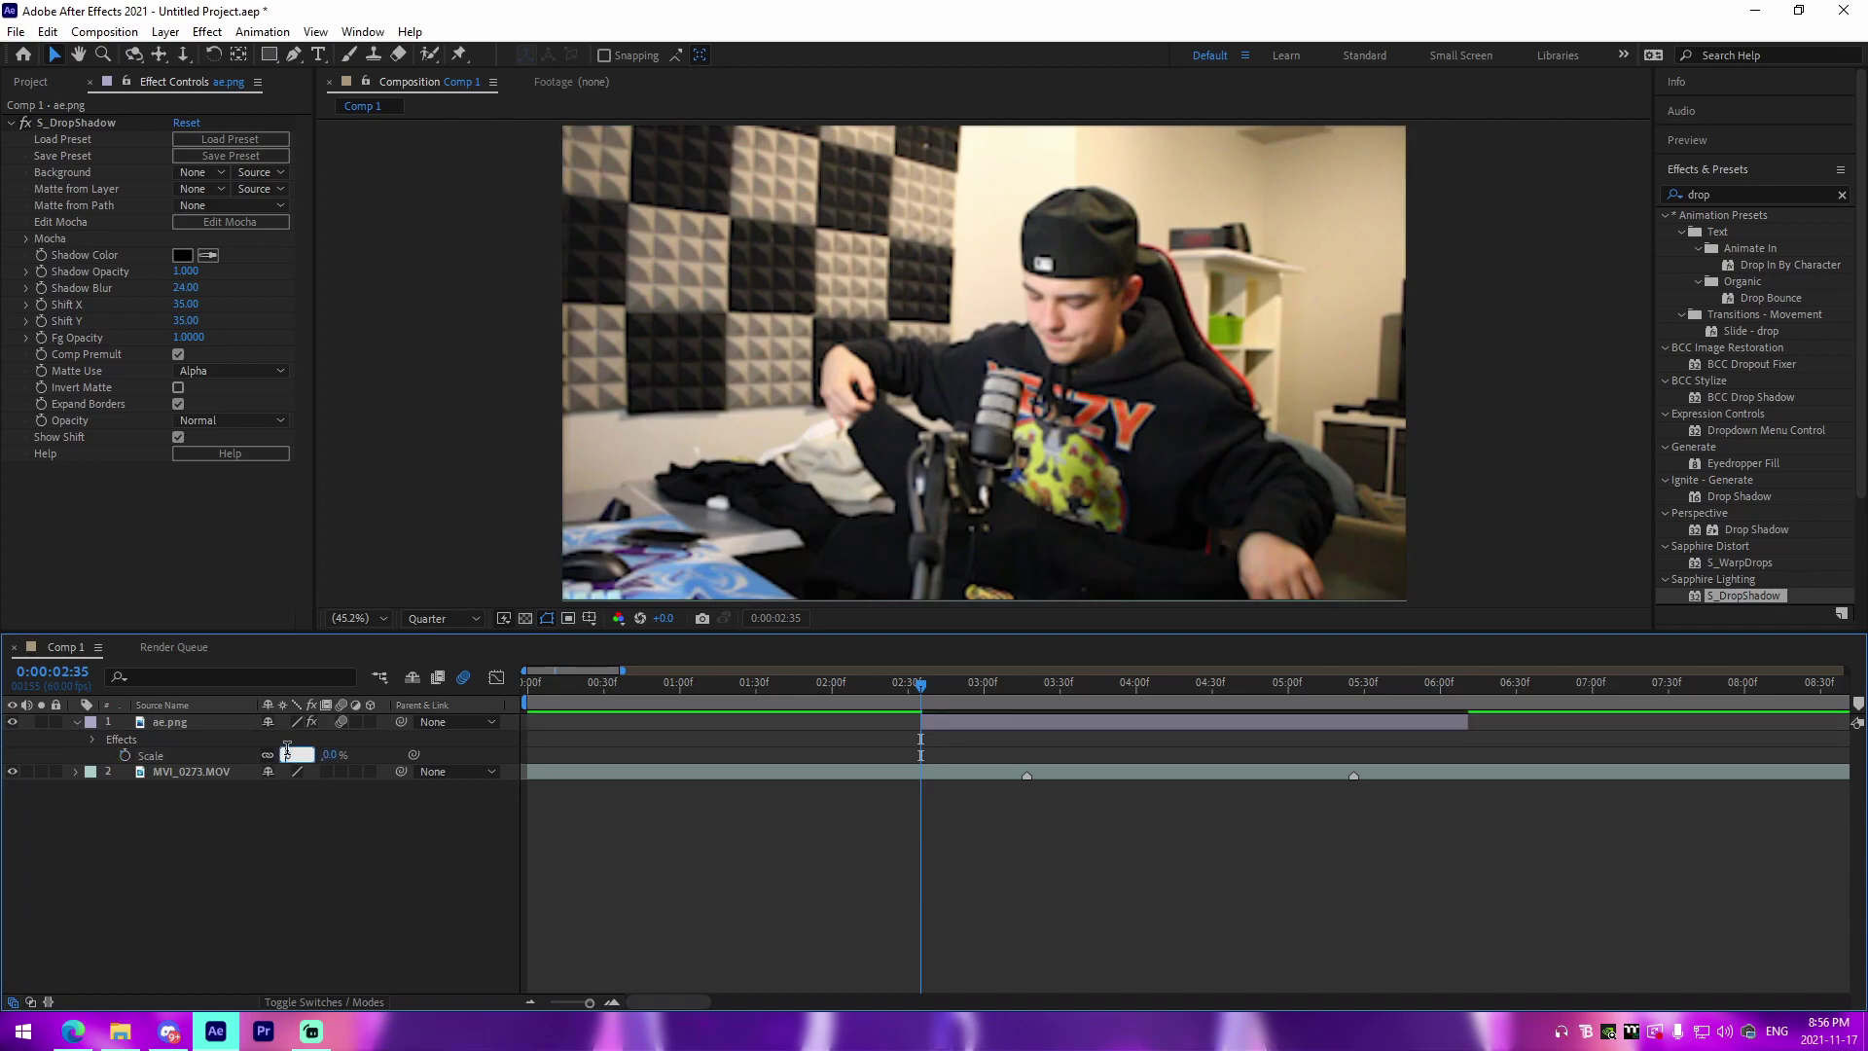
pyautogui.press('Return')
pyautogui.click(709, 832)
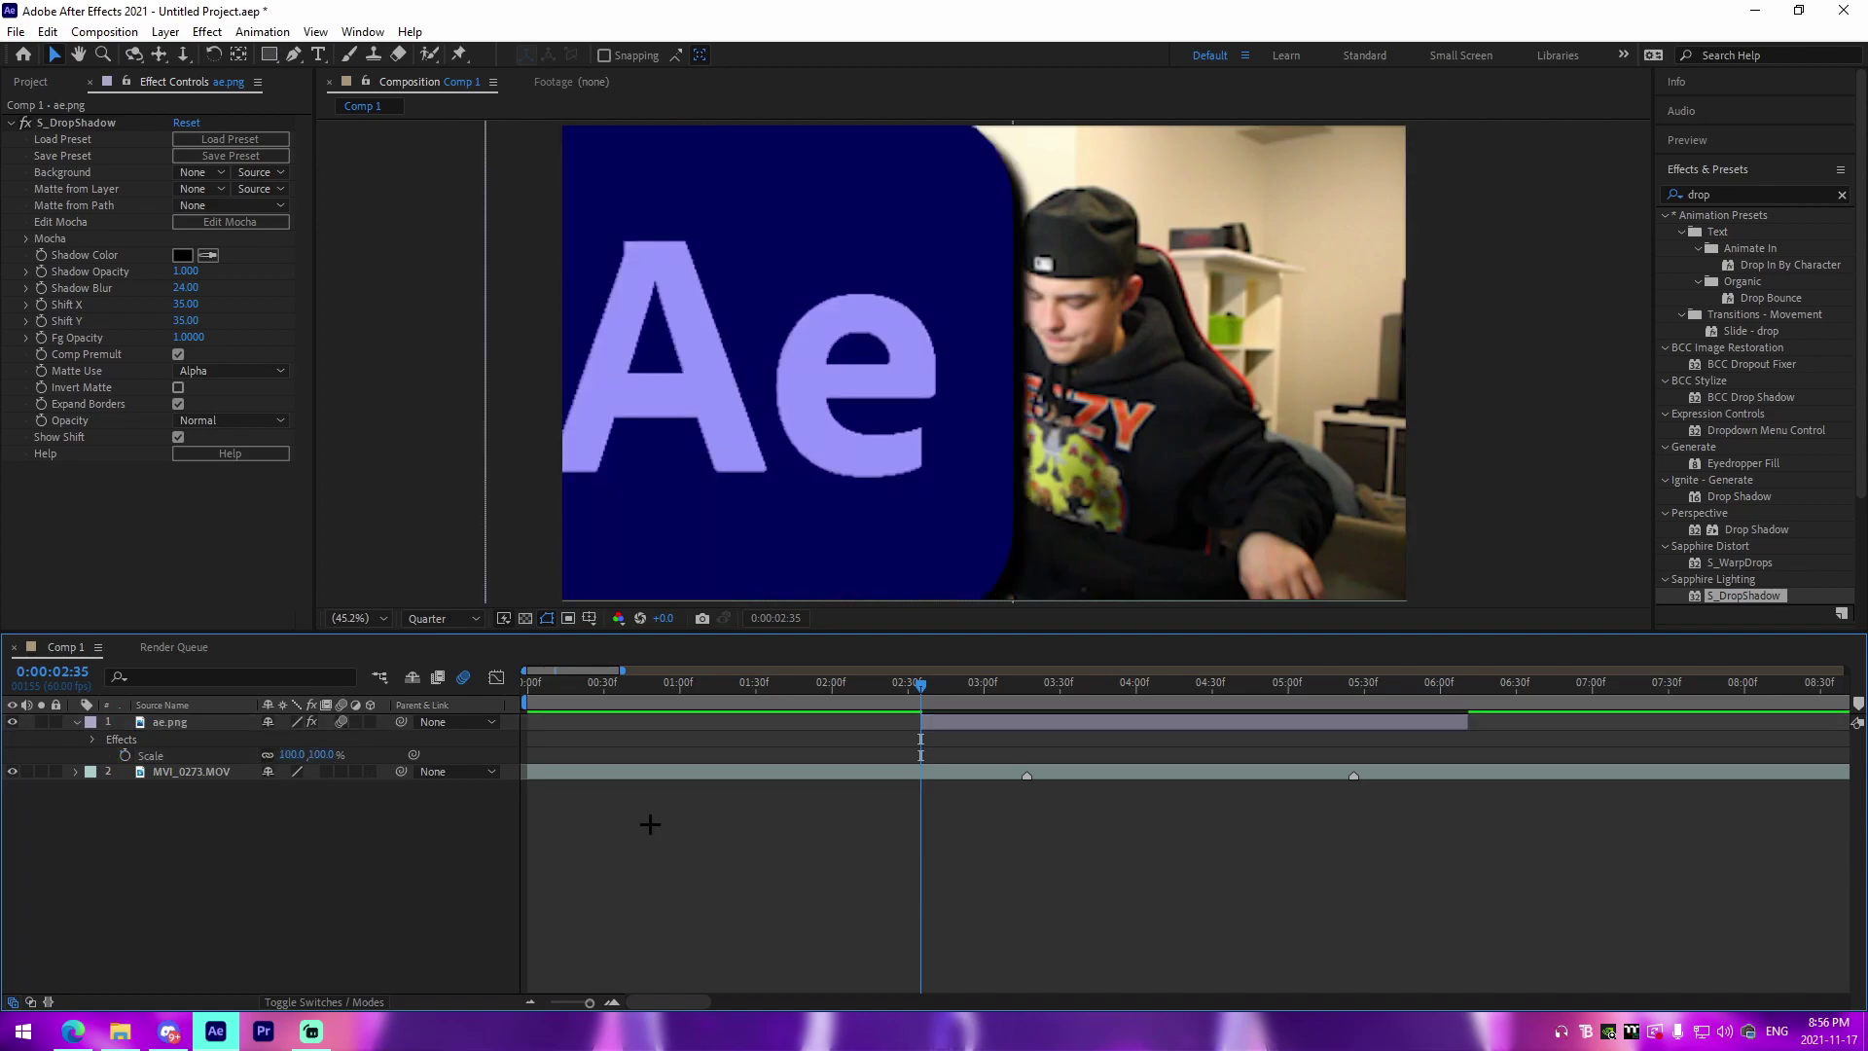
pyautogui.write('34')
pyautogui.press('Return')
pyautogui.click(1012, 905)
# Reveal the ae.png layer's Position property and shift the logo left to an X position of 356.
pyautogui.click(942, 723)
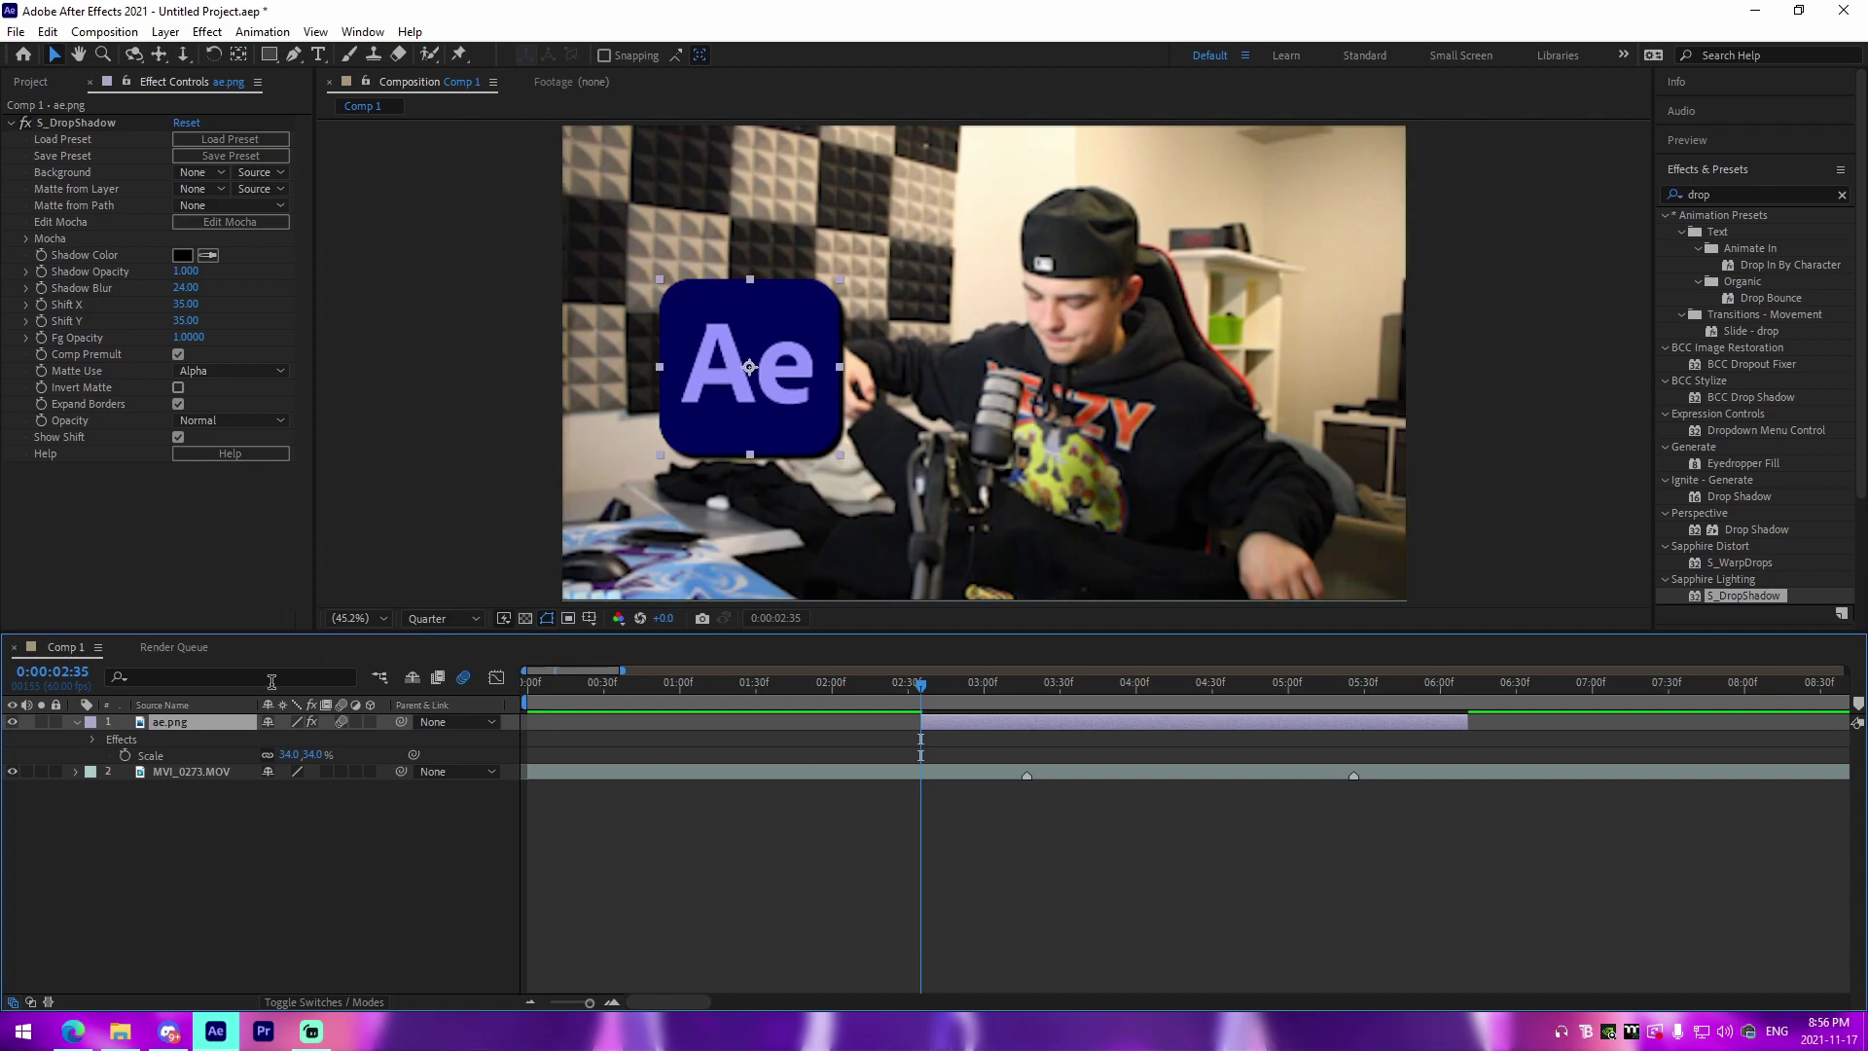
pyautogui.press('p')
pyautogui.click(916, 830)
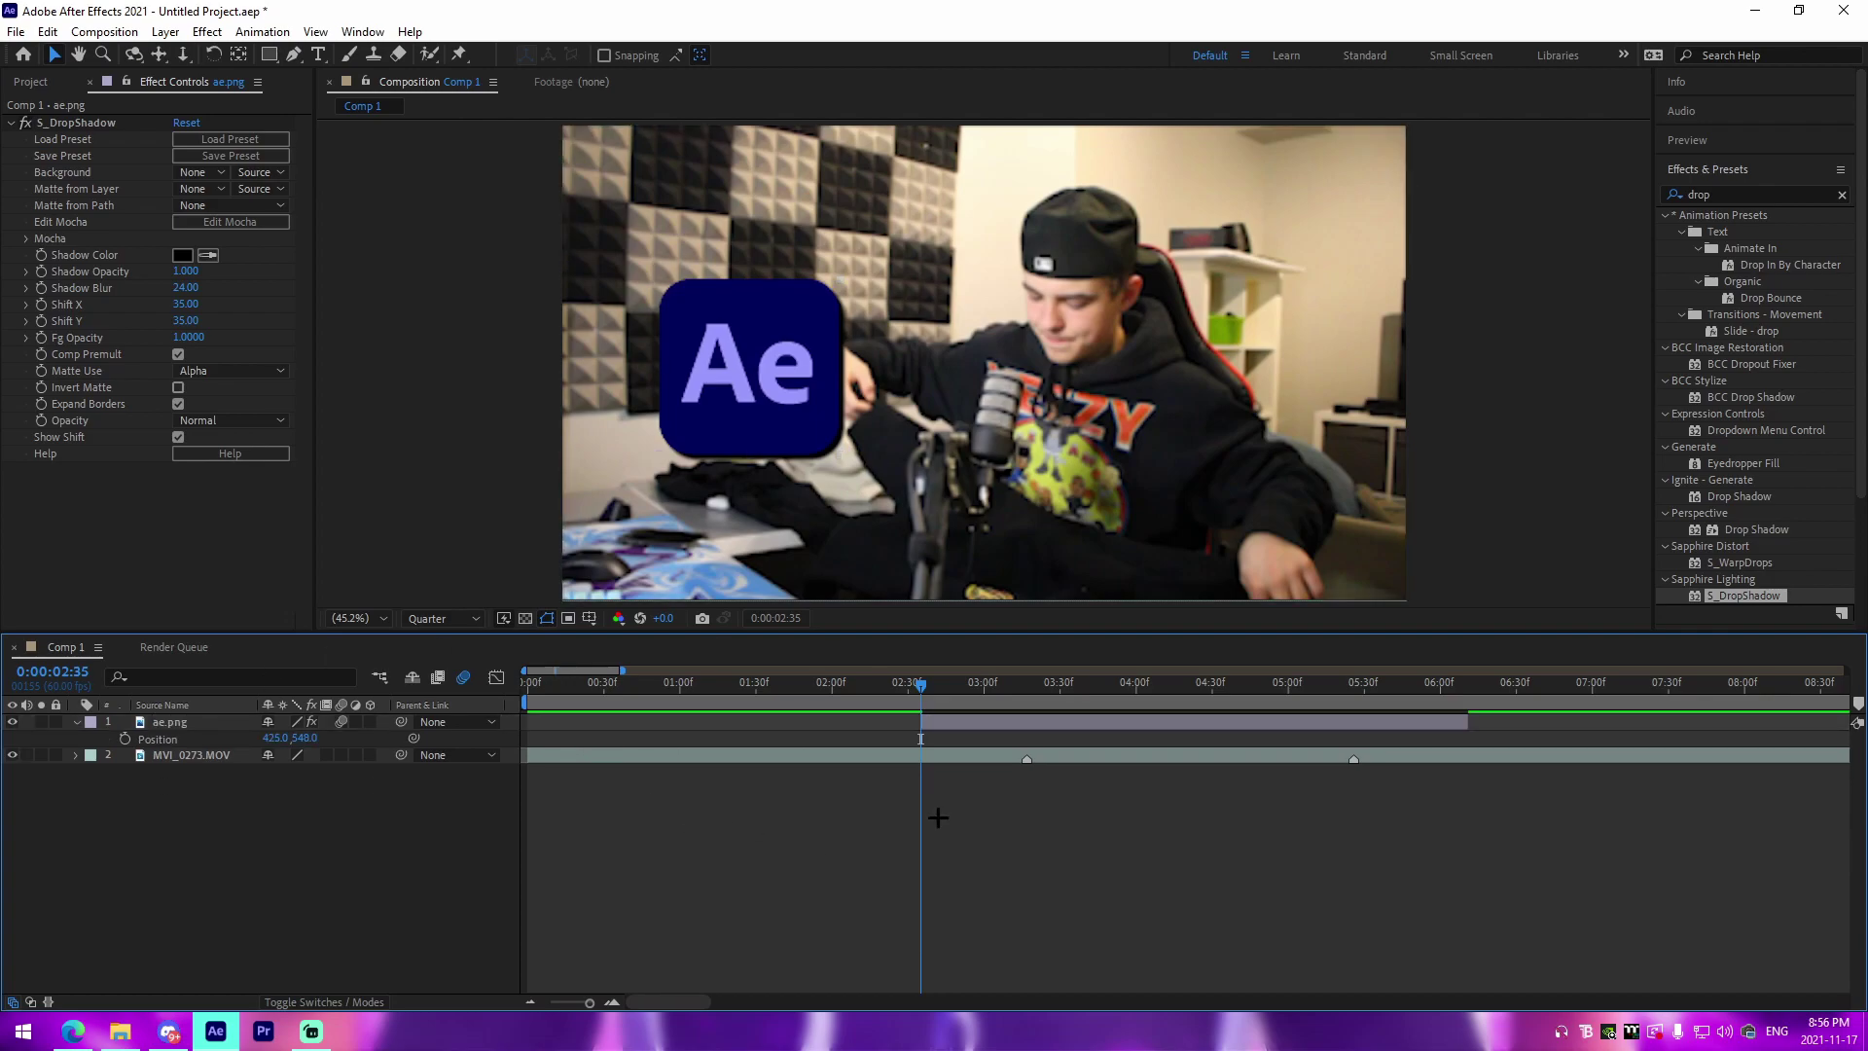
pyautogui.click(989, 722)
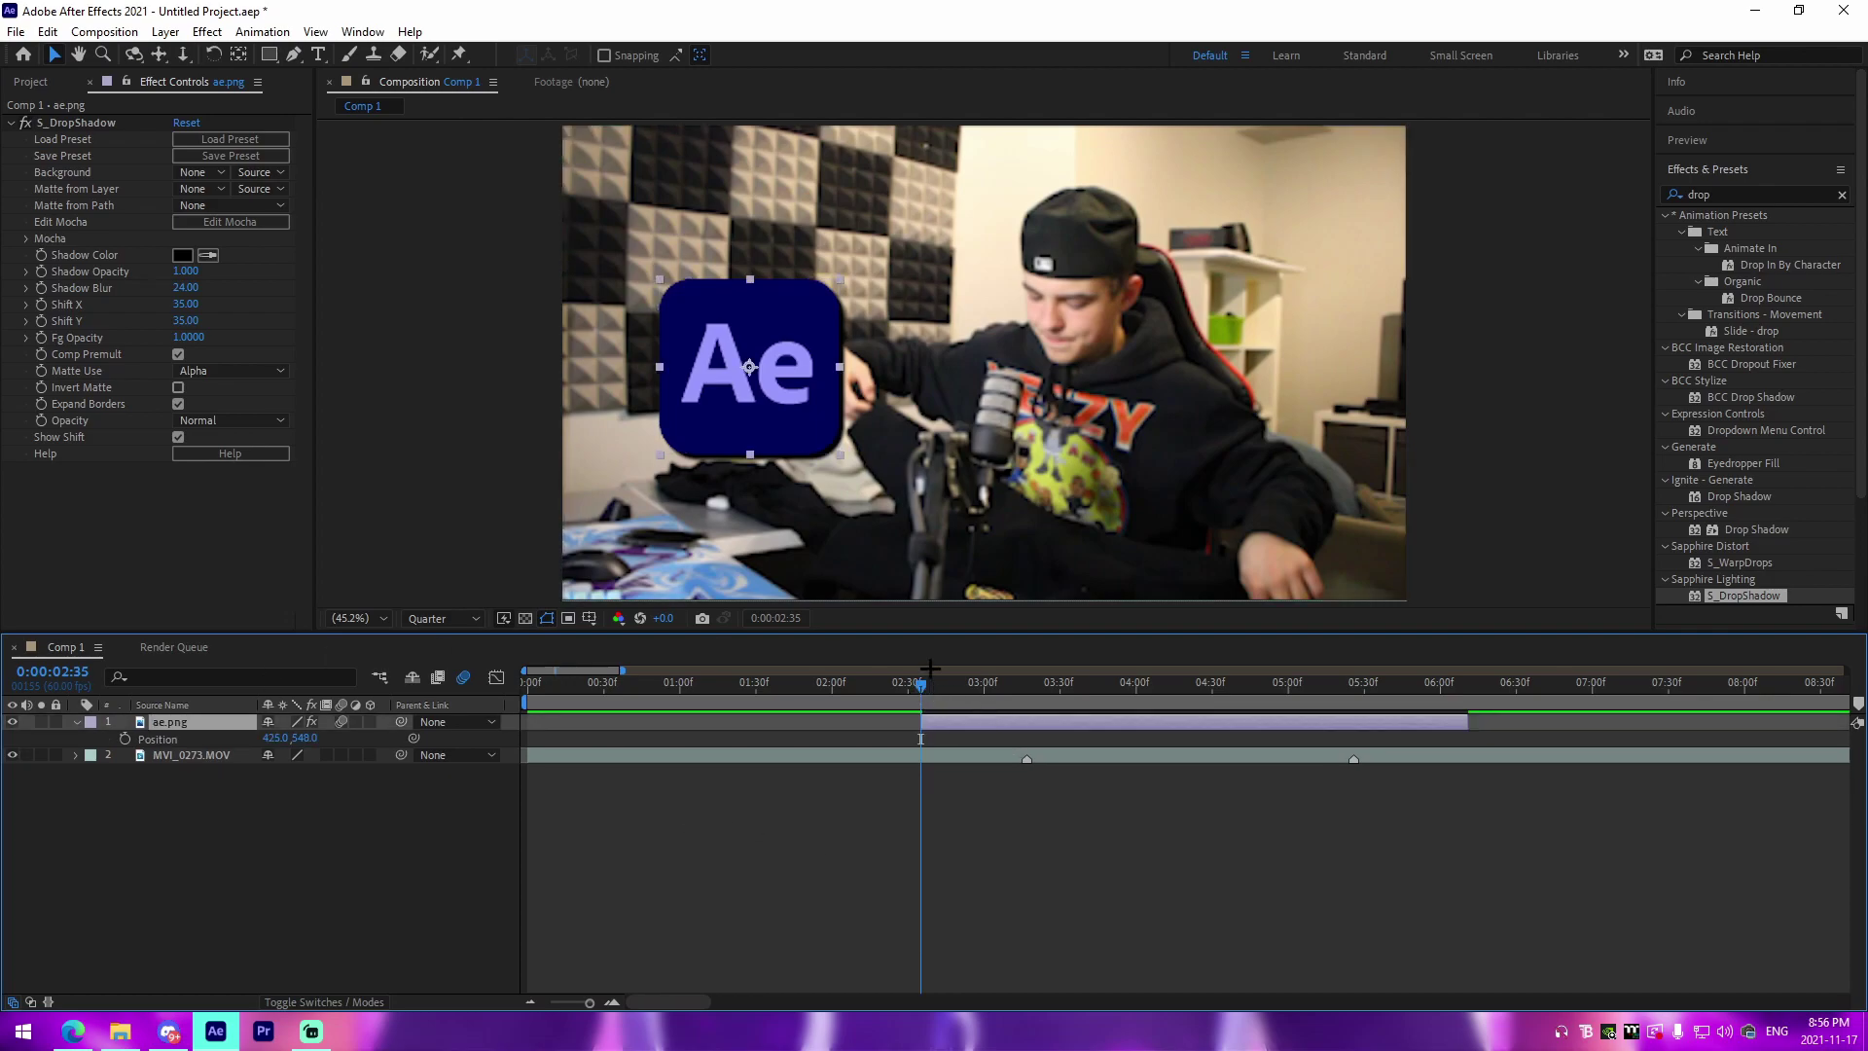
pyautogui.click(934, 827)
pyautogui.click(984, 724)
pyautogui.moveTo(295, 745); pyautogui.dragTo(253, 740)
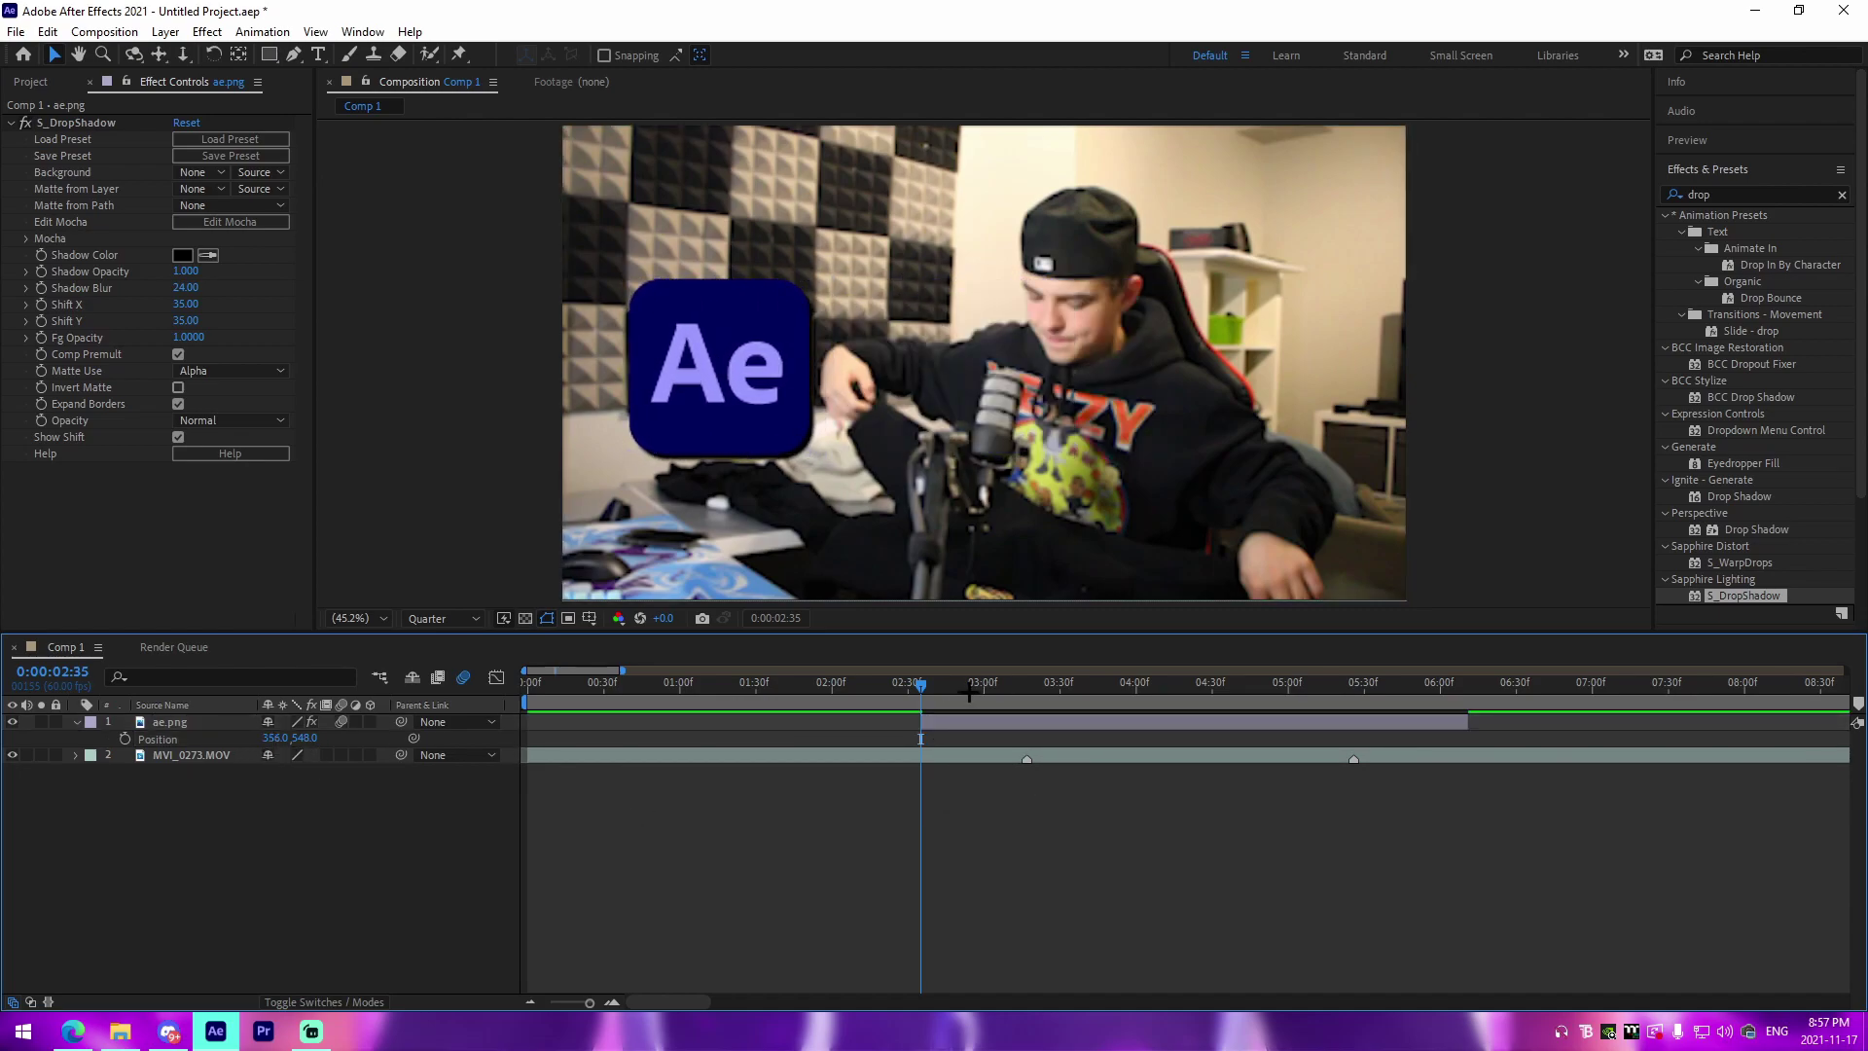
# Enable position keyframing for the ae.png layer at the first footage marker, 0:00:03:17.
pyautogui.click(1026, 683)
pyautogui.click(1064, 752)
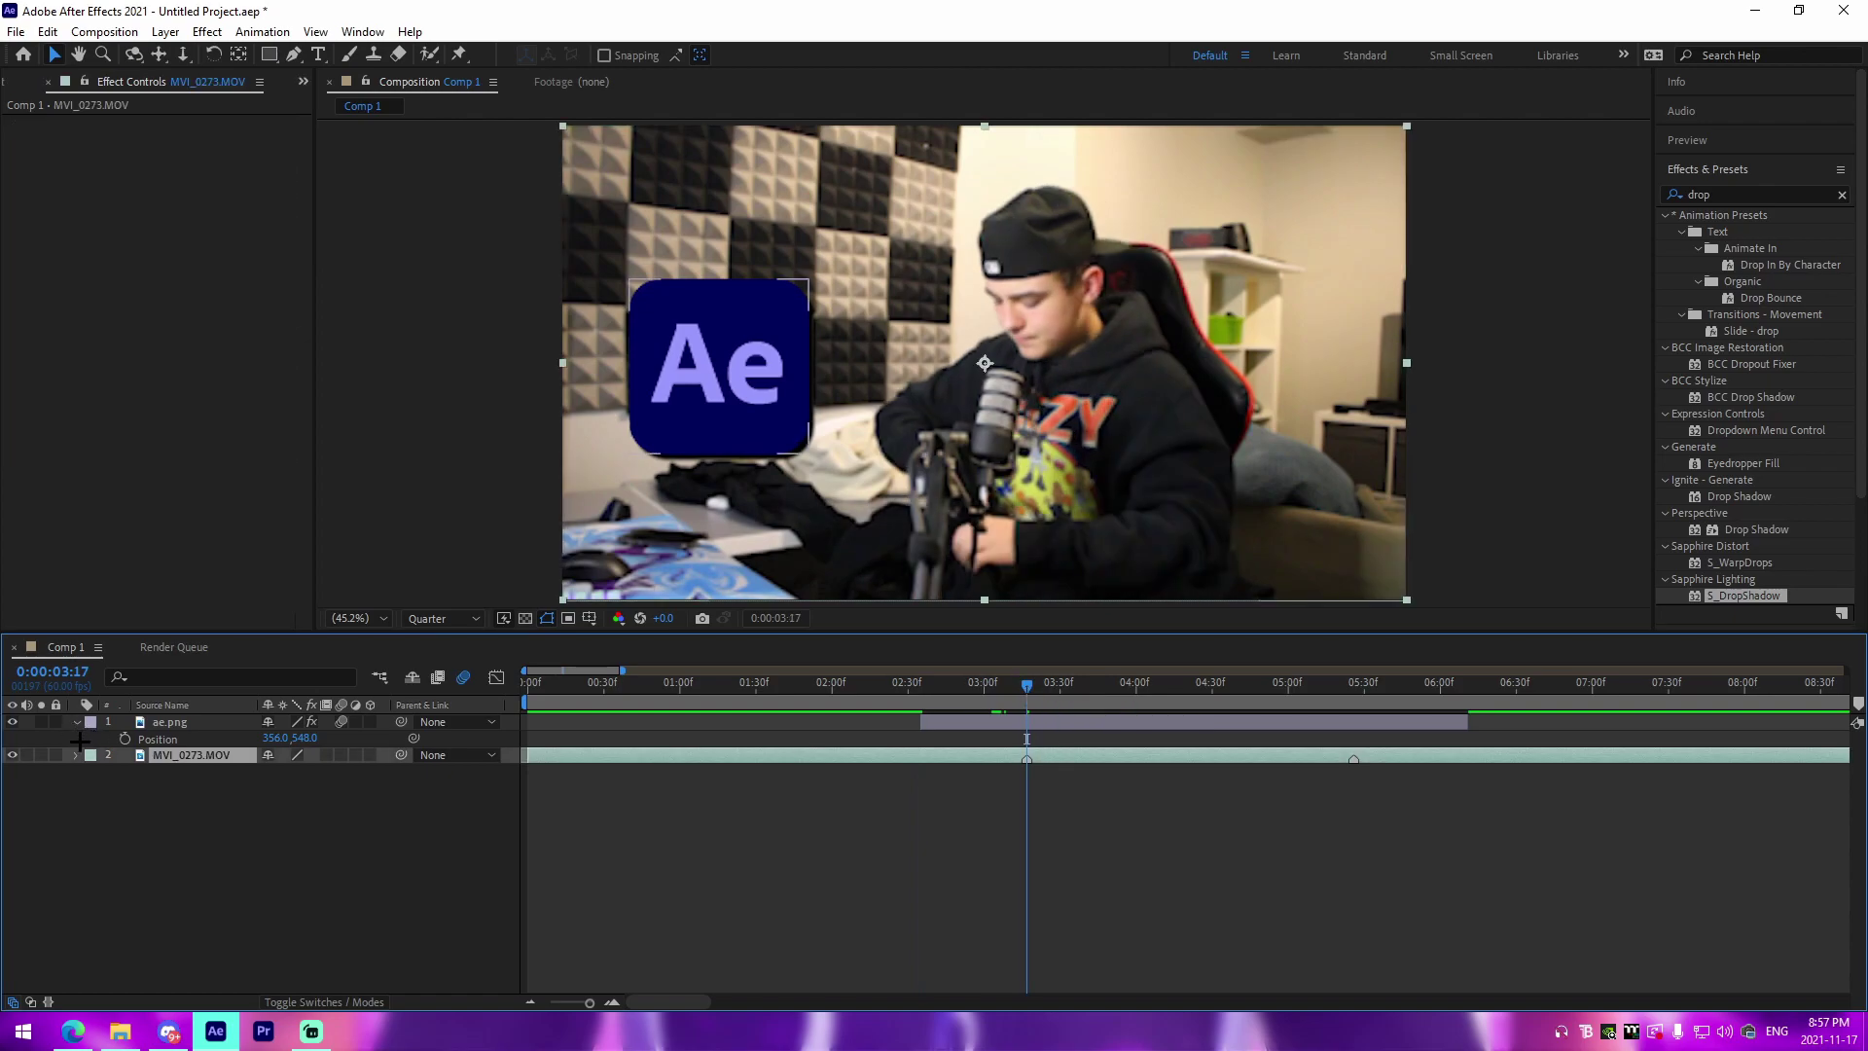
pyautogui.click(124, 739)
pyautogui.click(1113, 812)
pyautogui.click(1071, 752)
pyautogui.click(1146, 856)
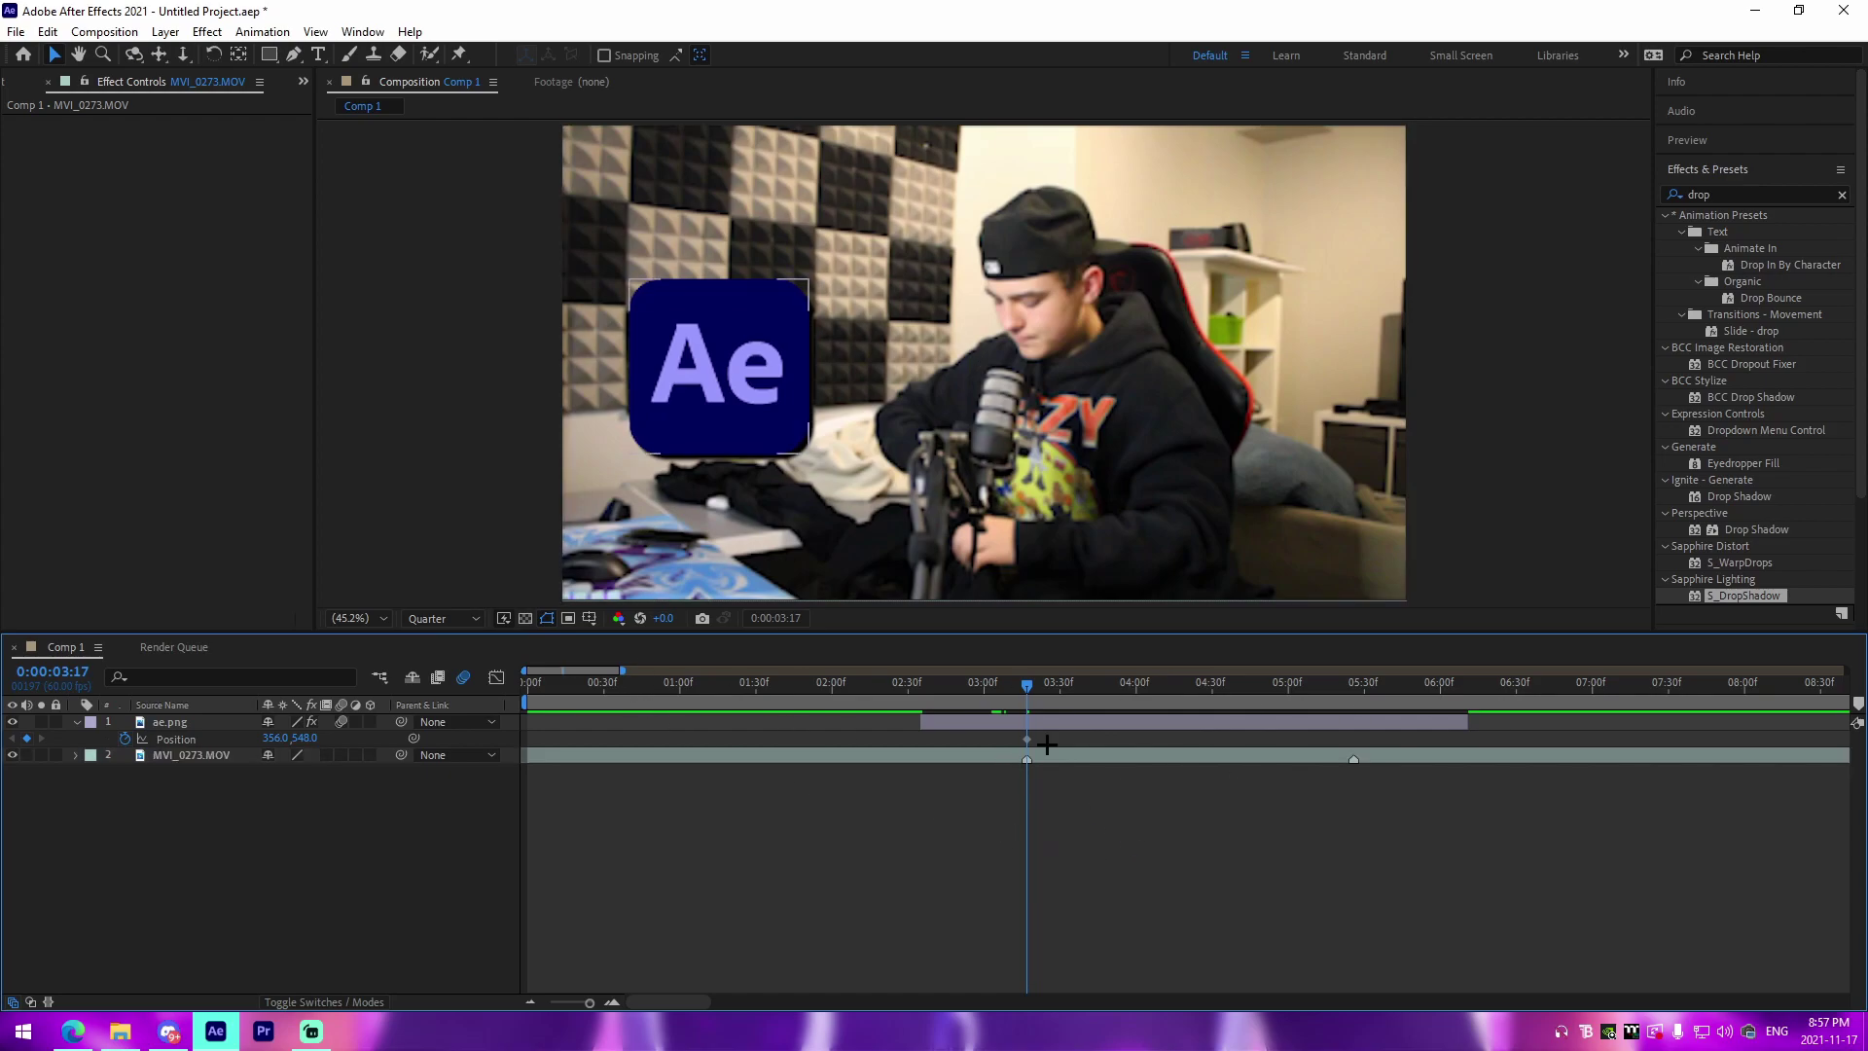
# Add a position keyframe to the ae.png layer at the second footage marker, 0:00:05:26.
pyautogui.click(1063, 723)
pyautogui.click(1373, 690)
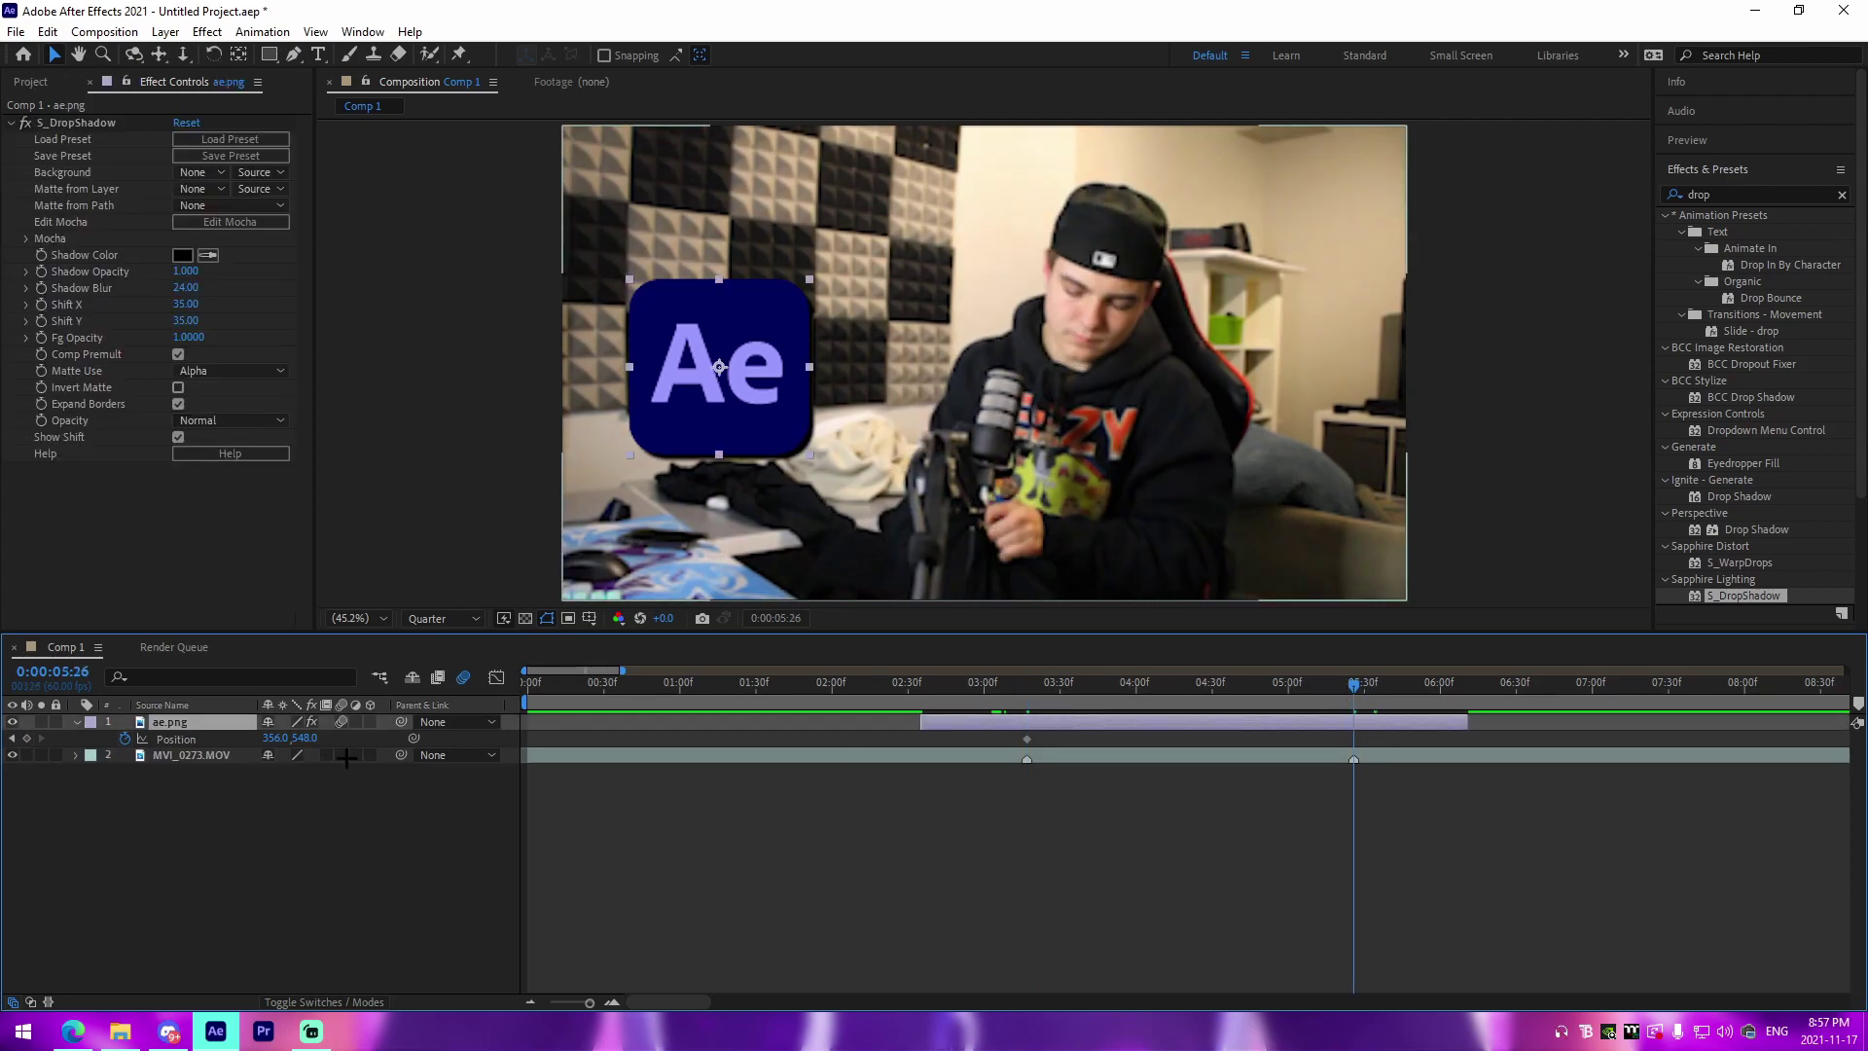
pyautogui.click(27, 739)
pyautogui.click(960, 856)
# At the layer's start, 0:00:02:35, move the logo off the left edge of the frame to an X position of -266.
pyautogui.click(1023, 692)
pyautogui.moveTo(1034, 699); pyautogui.dragTo(918, 736)
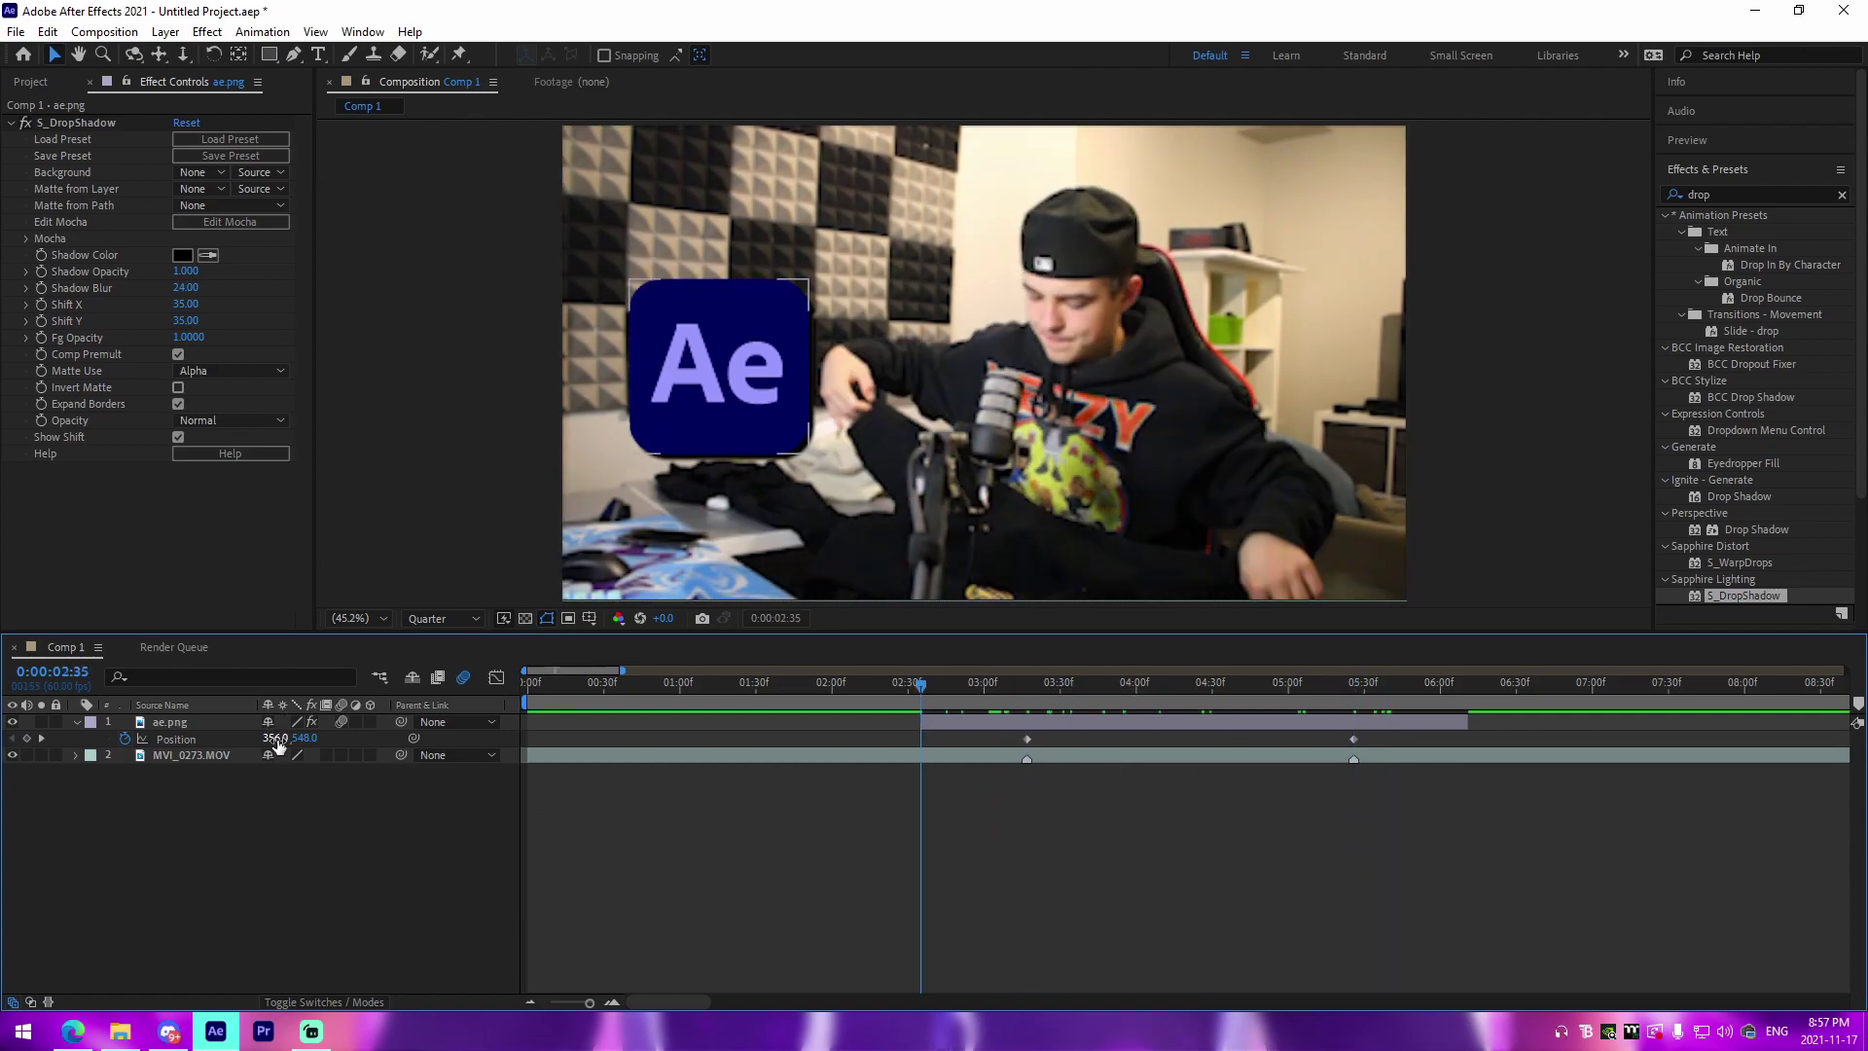
pyautogui.moveTo(277, 744); pyautogui.dragTo(5, 725)
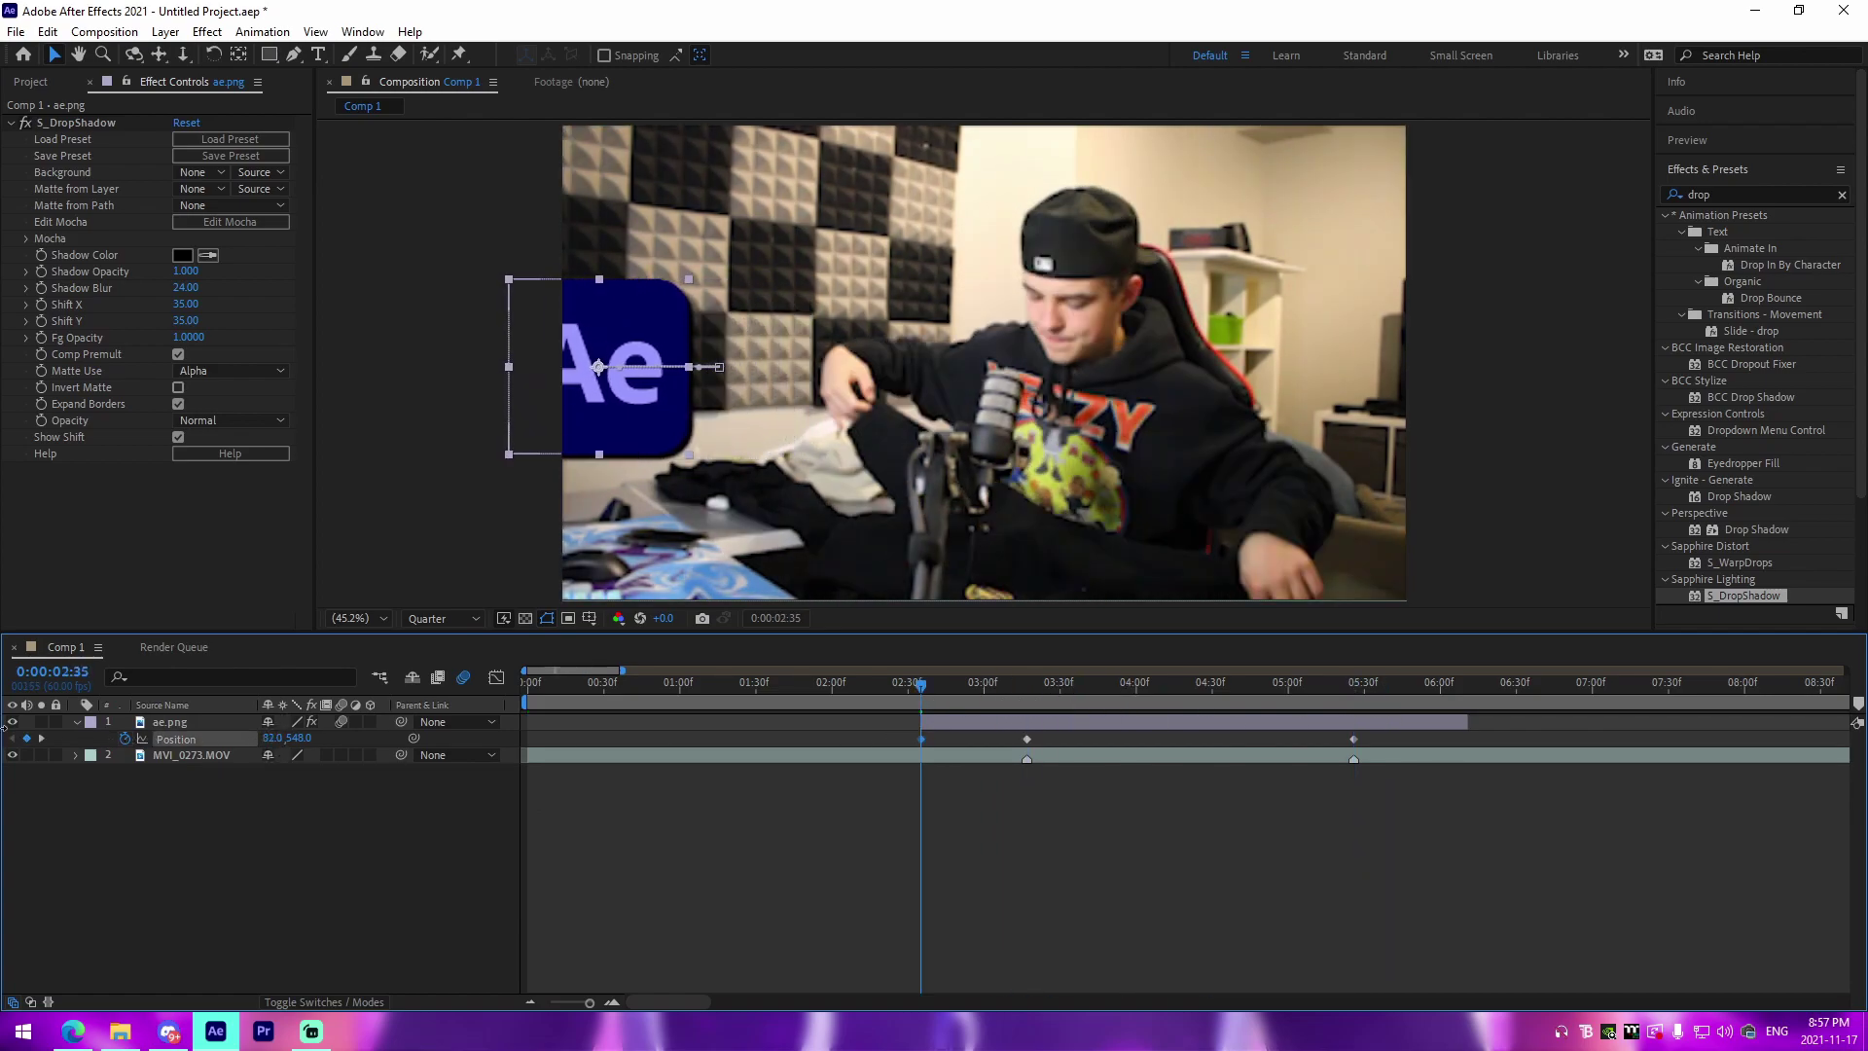
pyautogui.moveTo(276, 740); pyautogui.dragTo(33, 732)
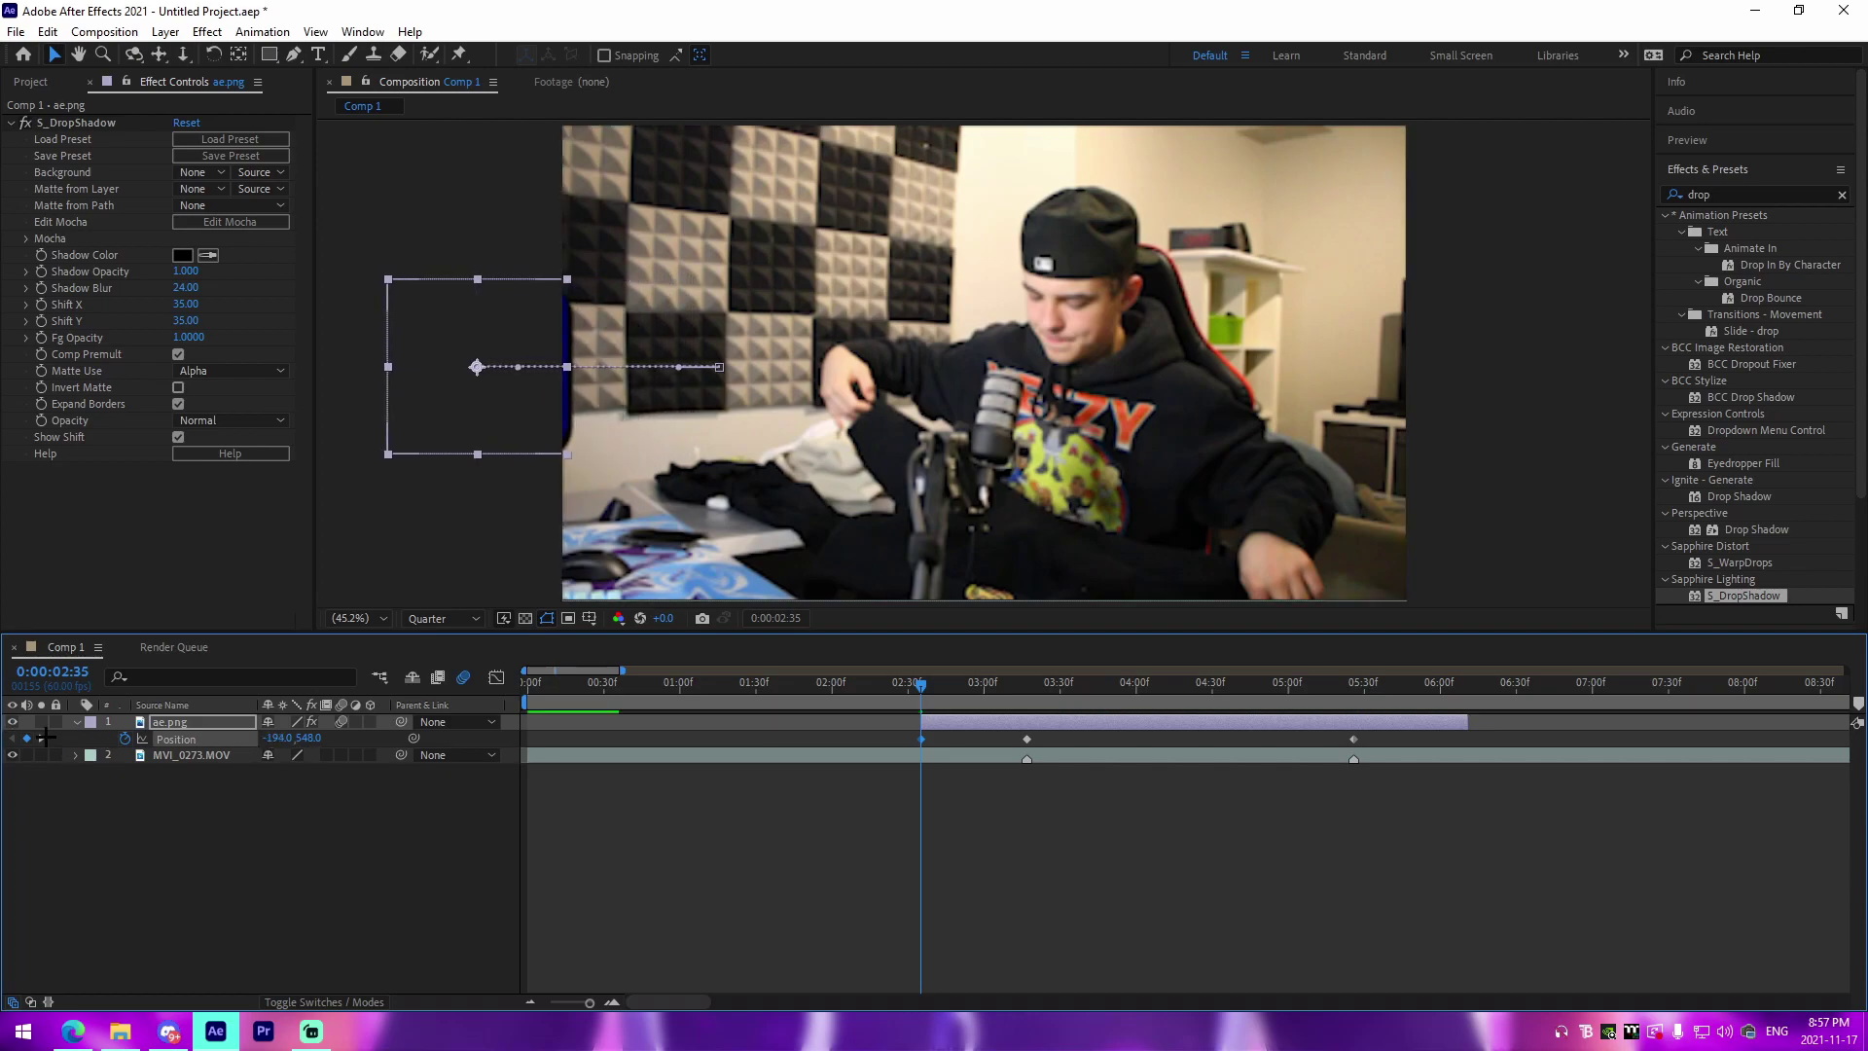
pyautogui.moveTo(278, 739); pyautogui.dragTo(395, 737)
pyautogui.hotkey('ctrl', 'z')
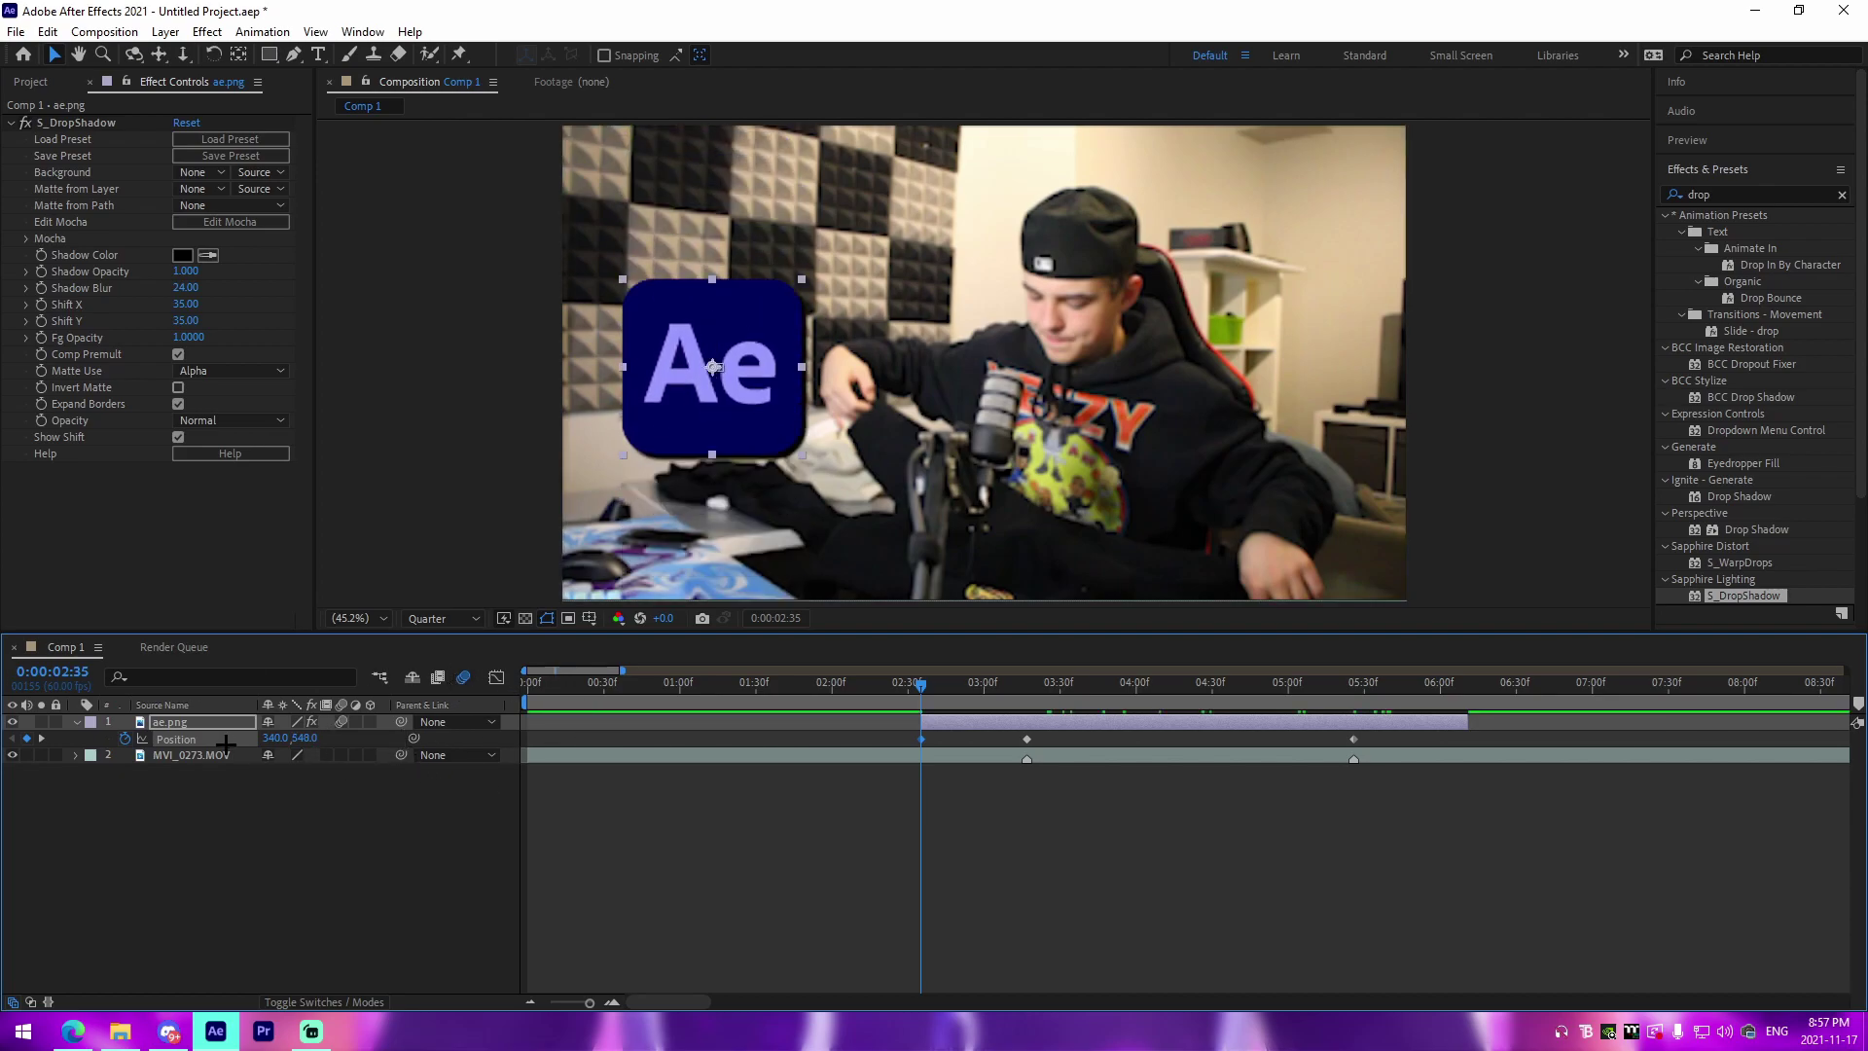
pyautogui.moveTo(278, 738); pyautogui.dragTo(209, 744)
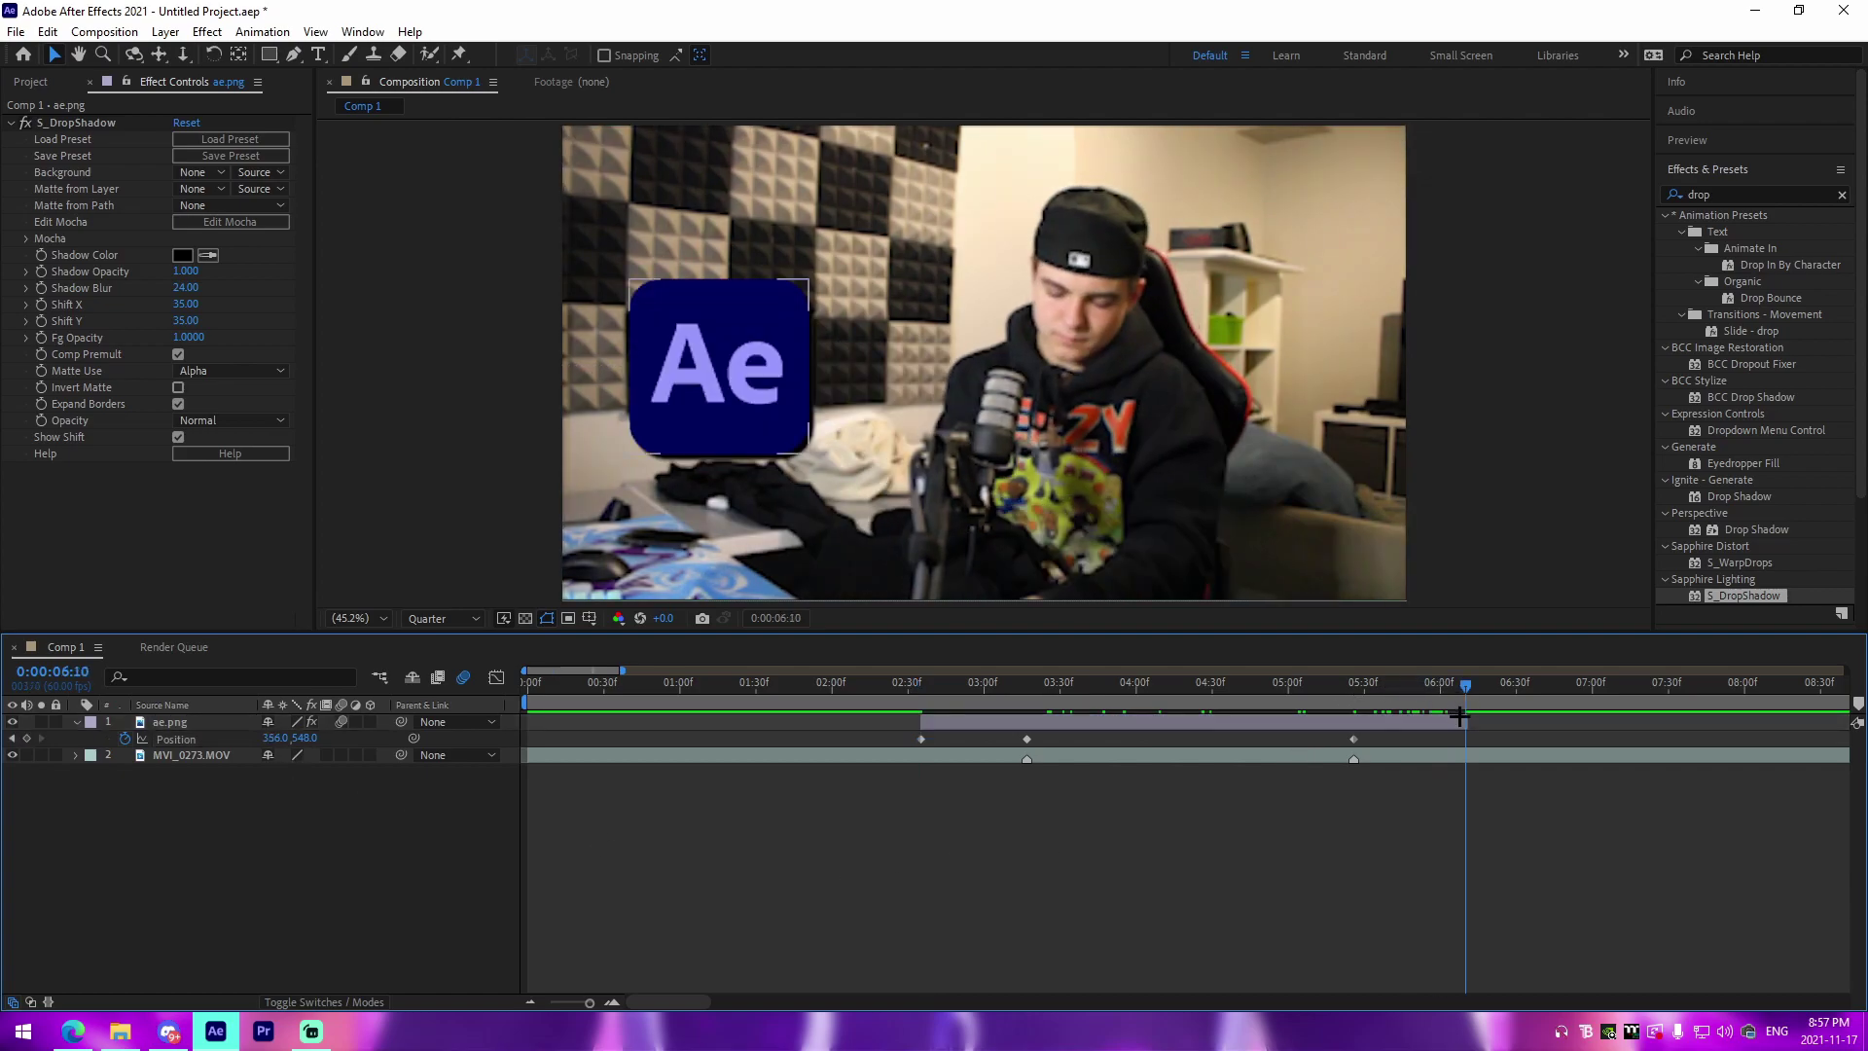
# Set the logo's X position to -266 at 0:00:06:10 and preview the slide in and out.
pyautogui.write('-266')
pyautogui.press('Return')
pyautogui.click(926, 701)
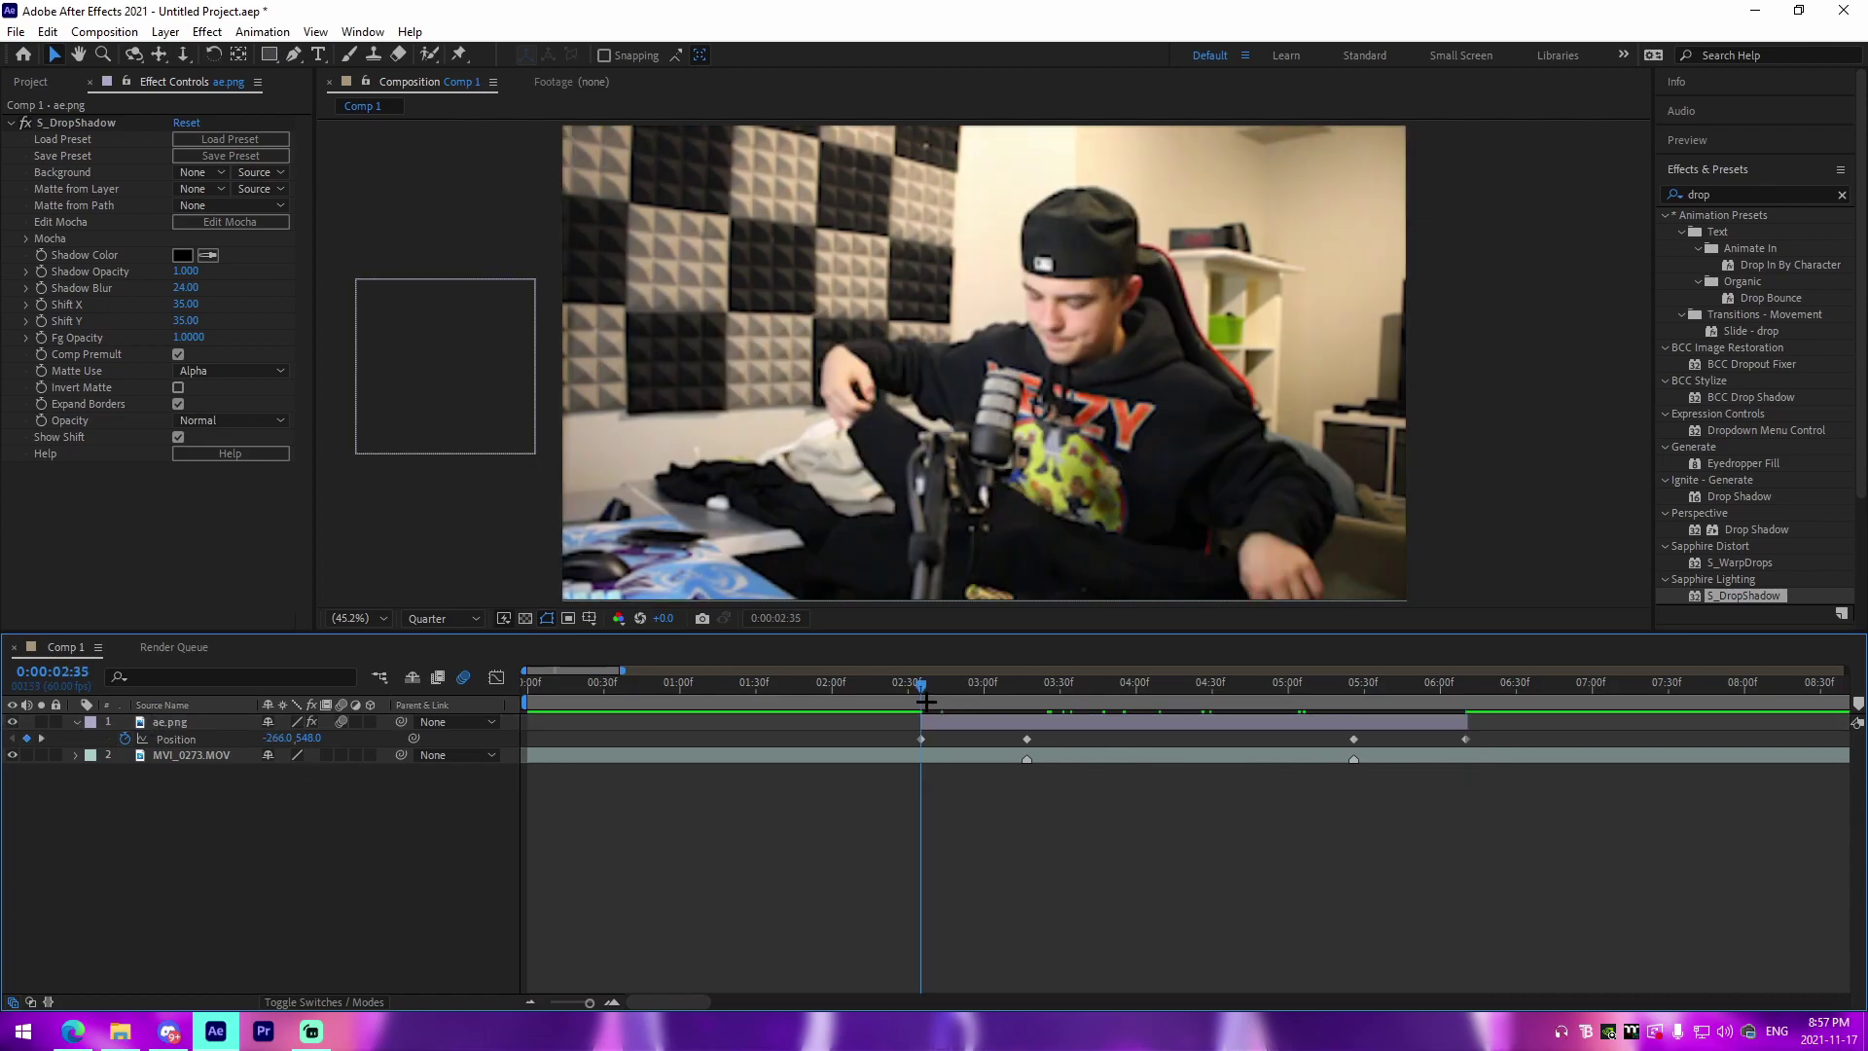
pyautogui.press('space')
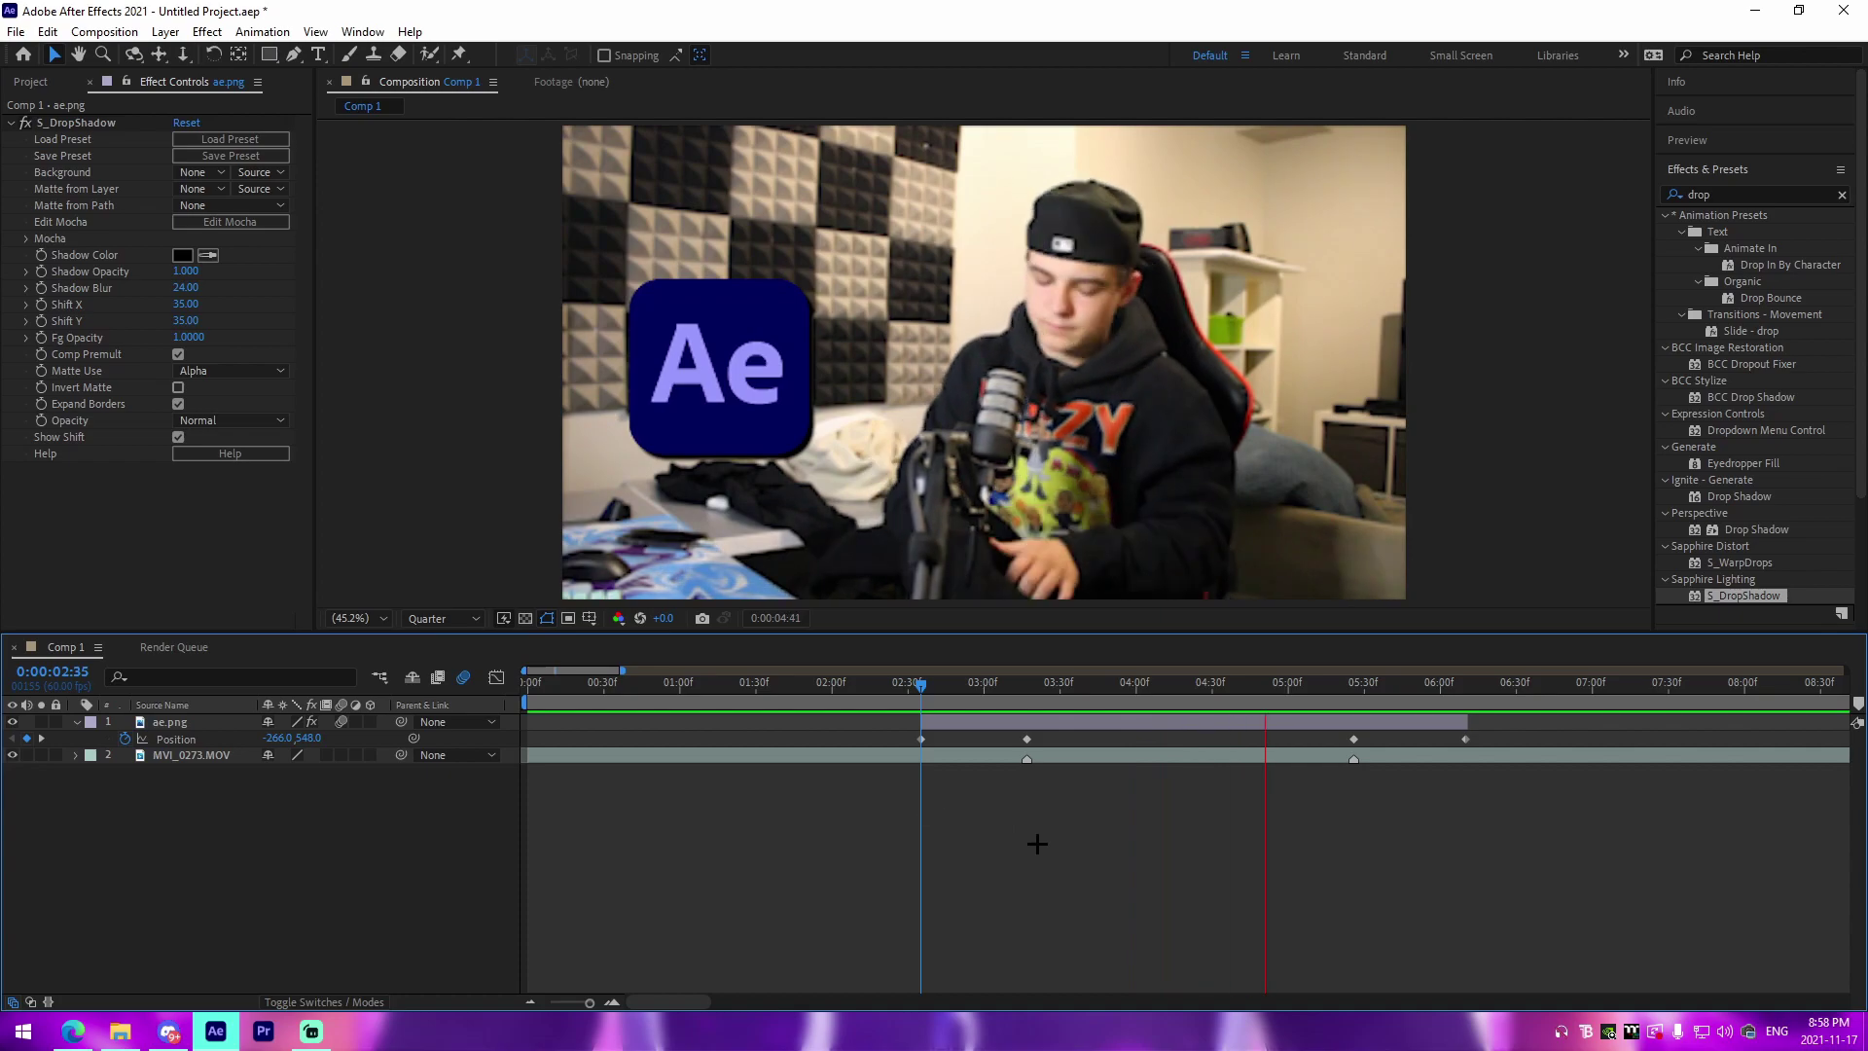
pyautogui.click(887, 687)
pyautogui.moveTo(890, 691)
pyautogui.mouseDown()
pyautogui.moveTo(1034, 720)
pyautogui.moveTo(1416, 718)
pyautogui.moveTo(885, 726)
pyautogui.mouseUp()
pyautogui.press('space')
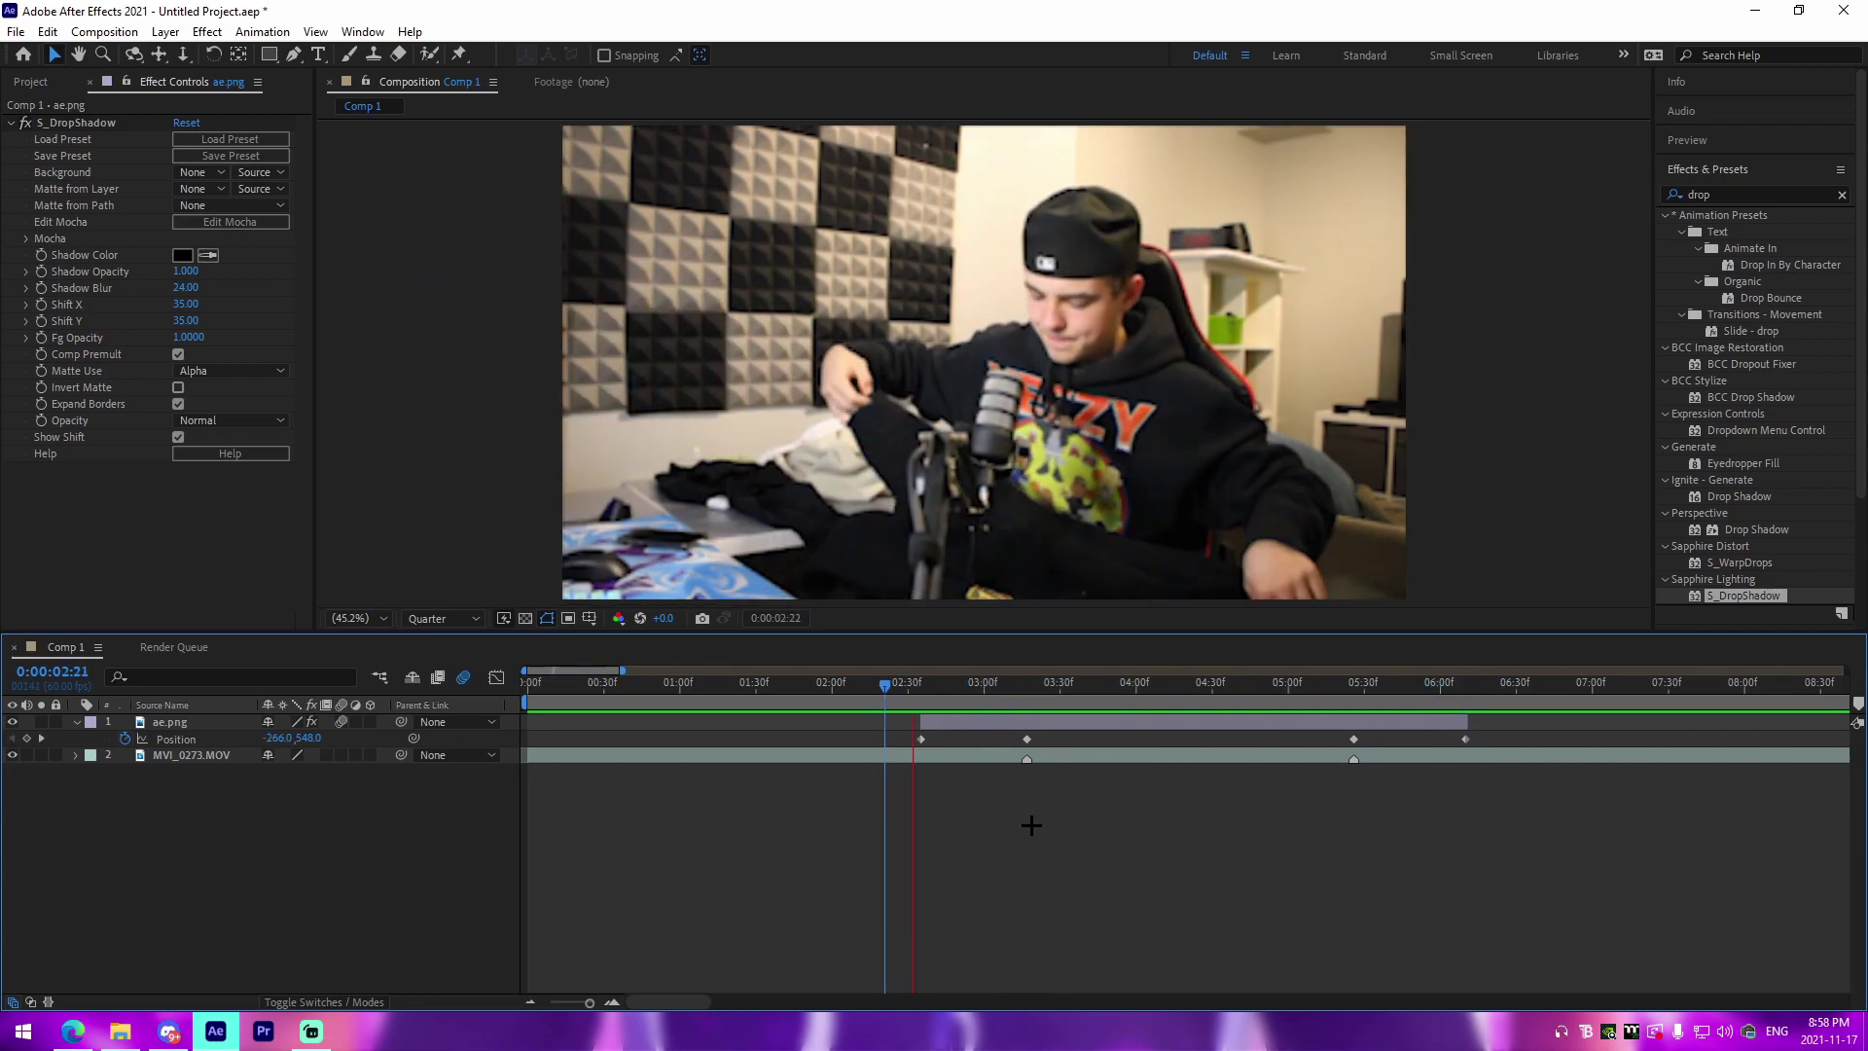
# Apply Easy Ease to all four position keyframes and check their curve in the graph editor.
pyautogui.moveTo(866, 747); pyautogui.dragTo(1547, 702)
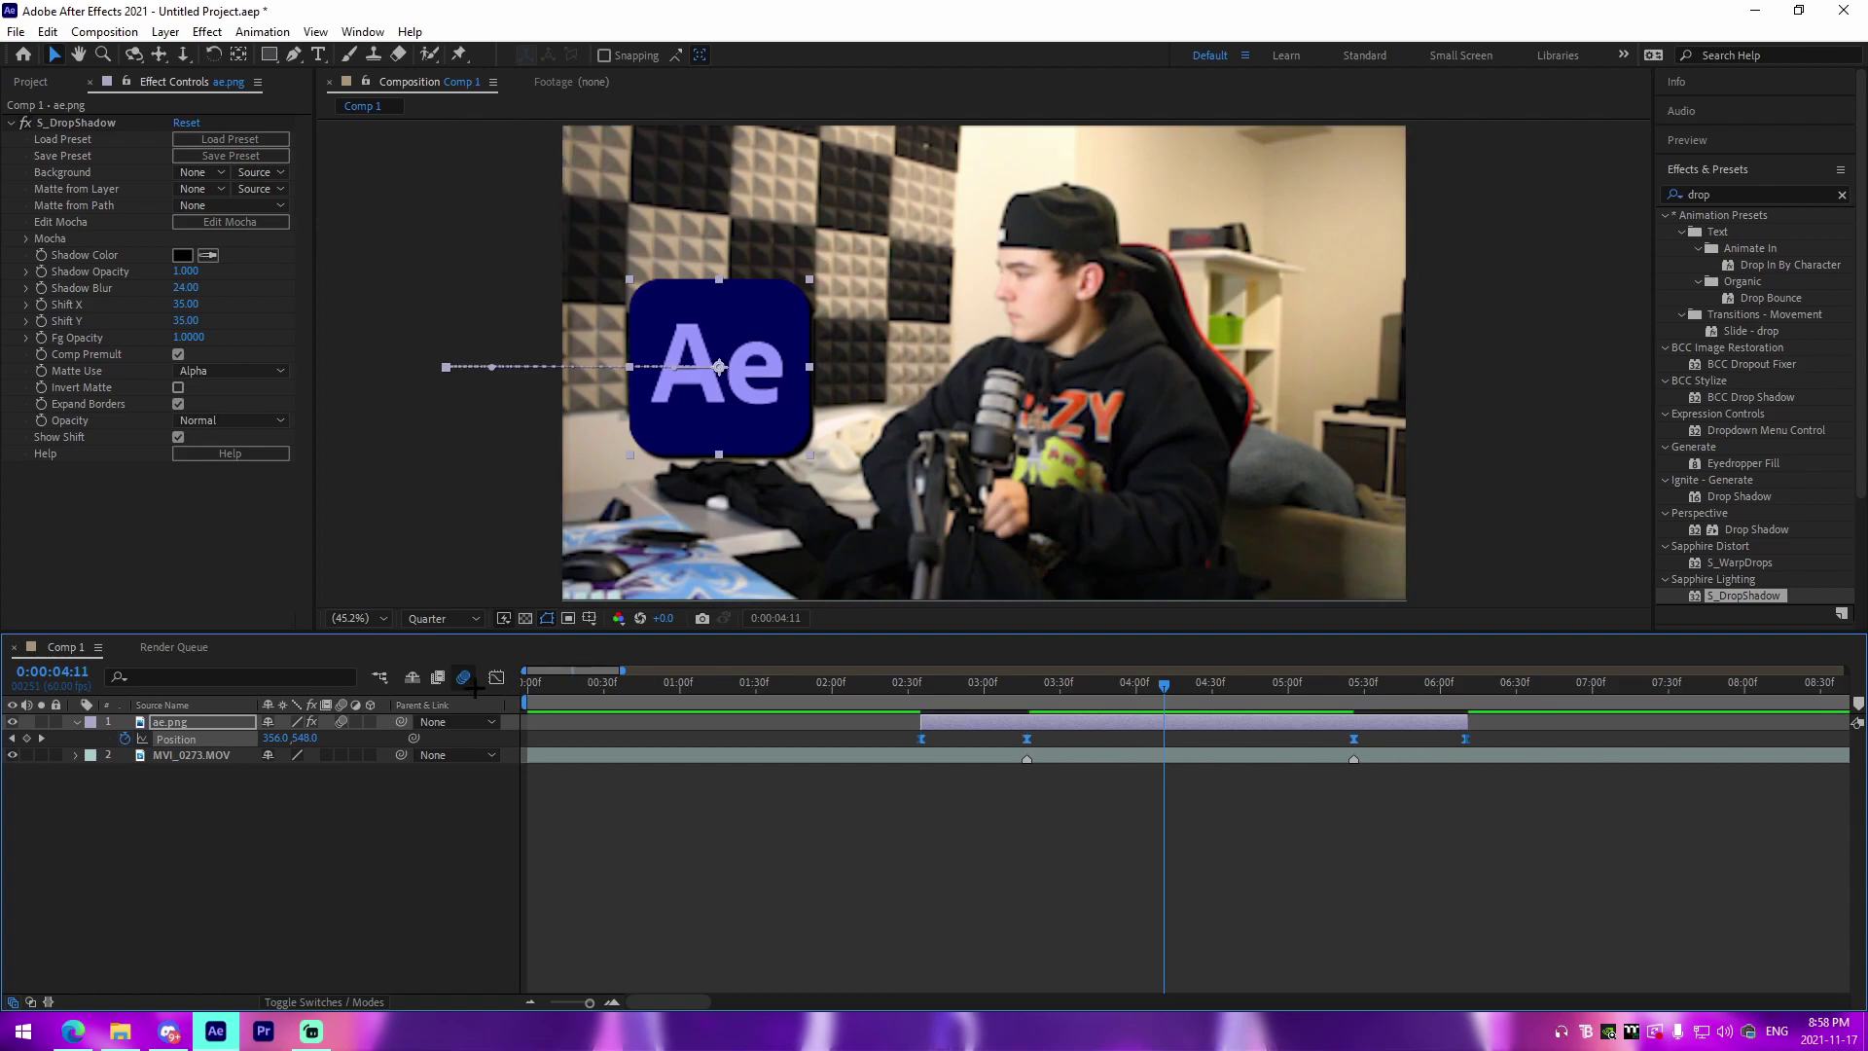
pyautogui.click(495, 677)
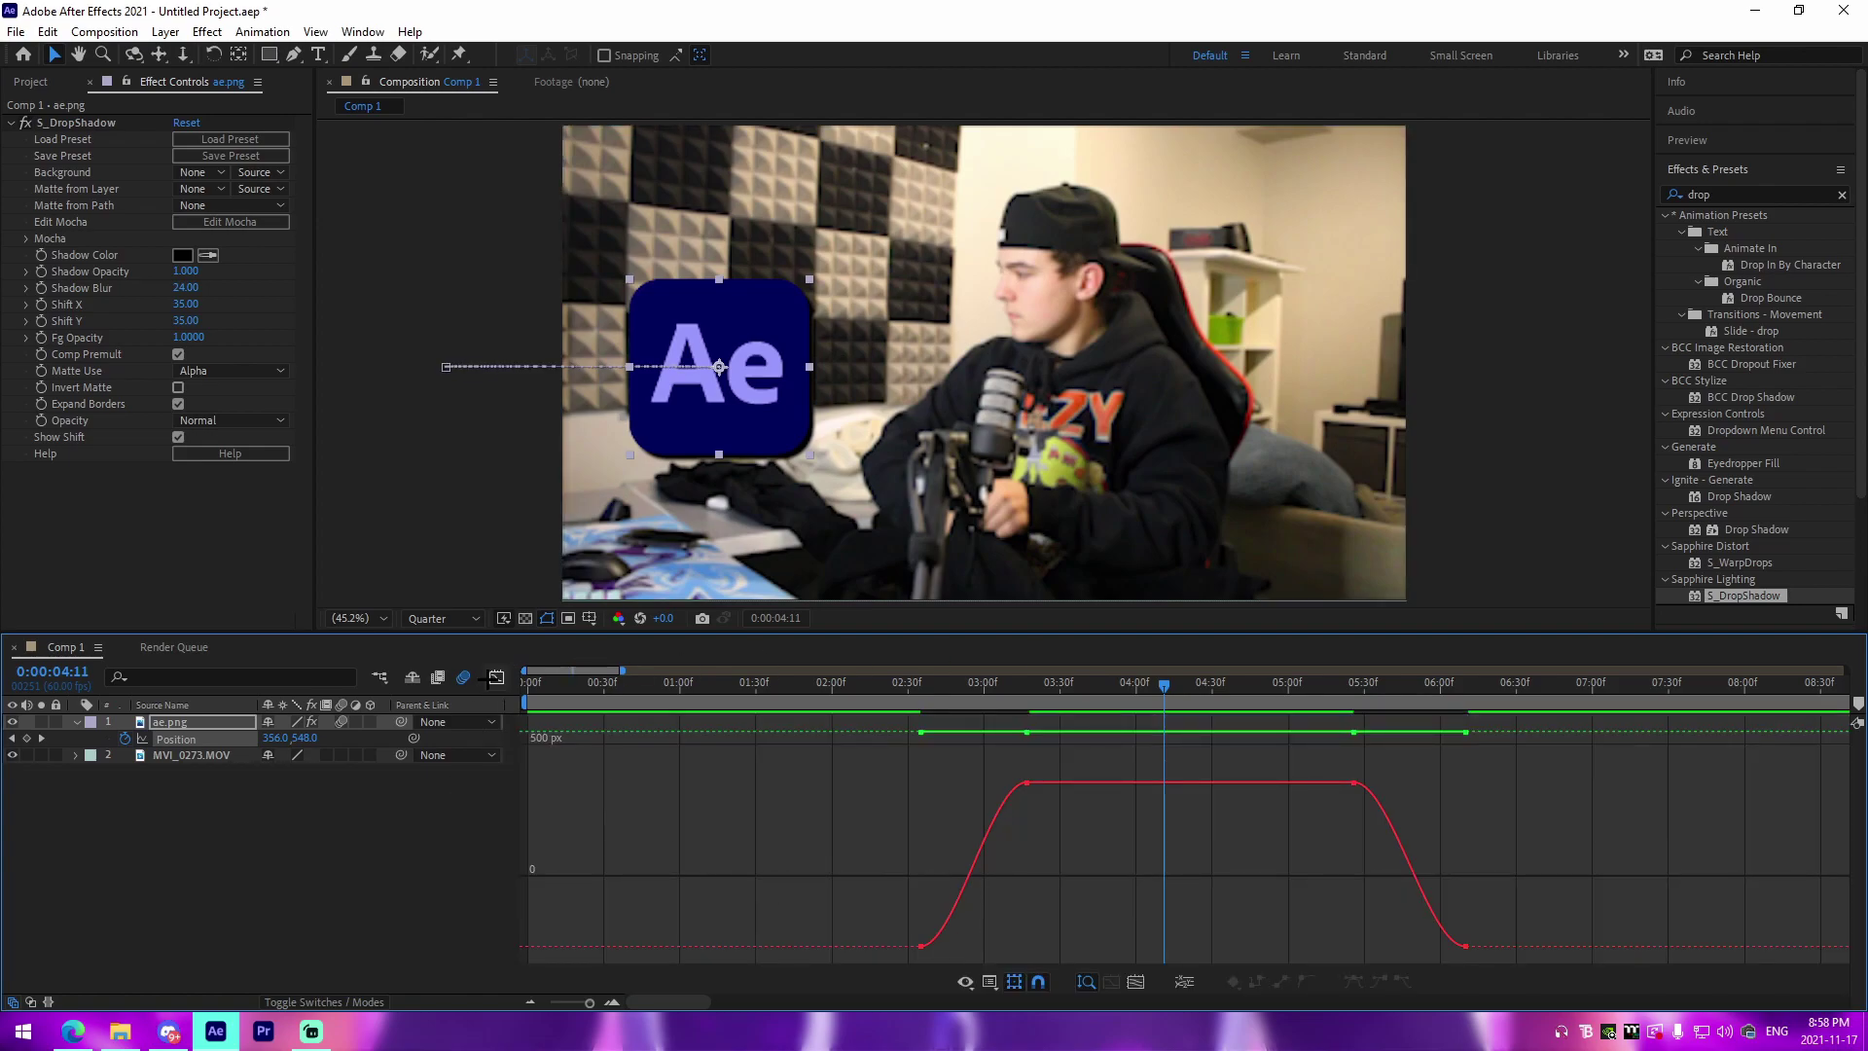
pyautogui.click(495, 677)
# Separate the logo's position into X and Y dimensions and display the X Position keyframes in the graph editor.
pyautogui.rightClick(282, 746)
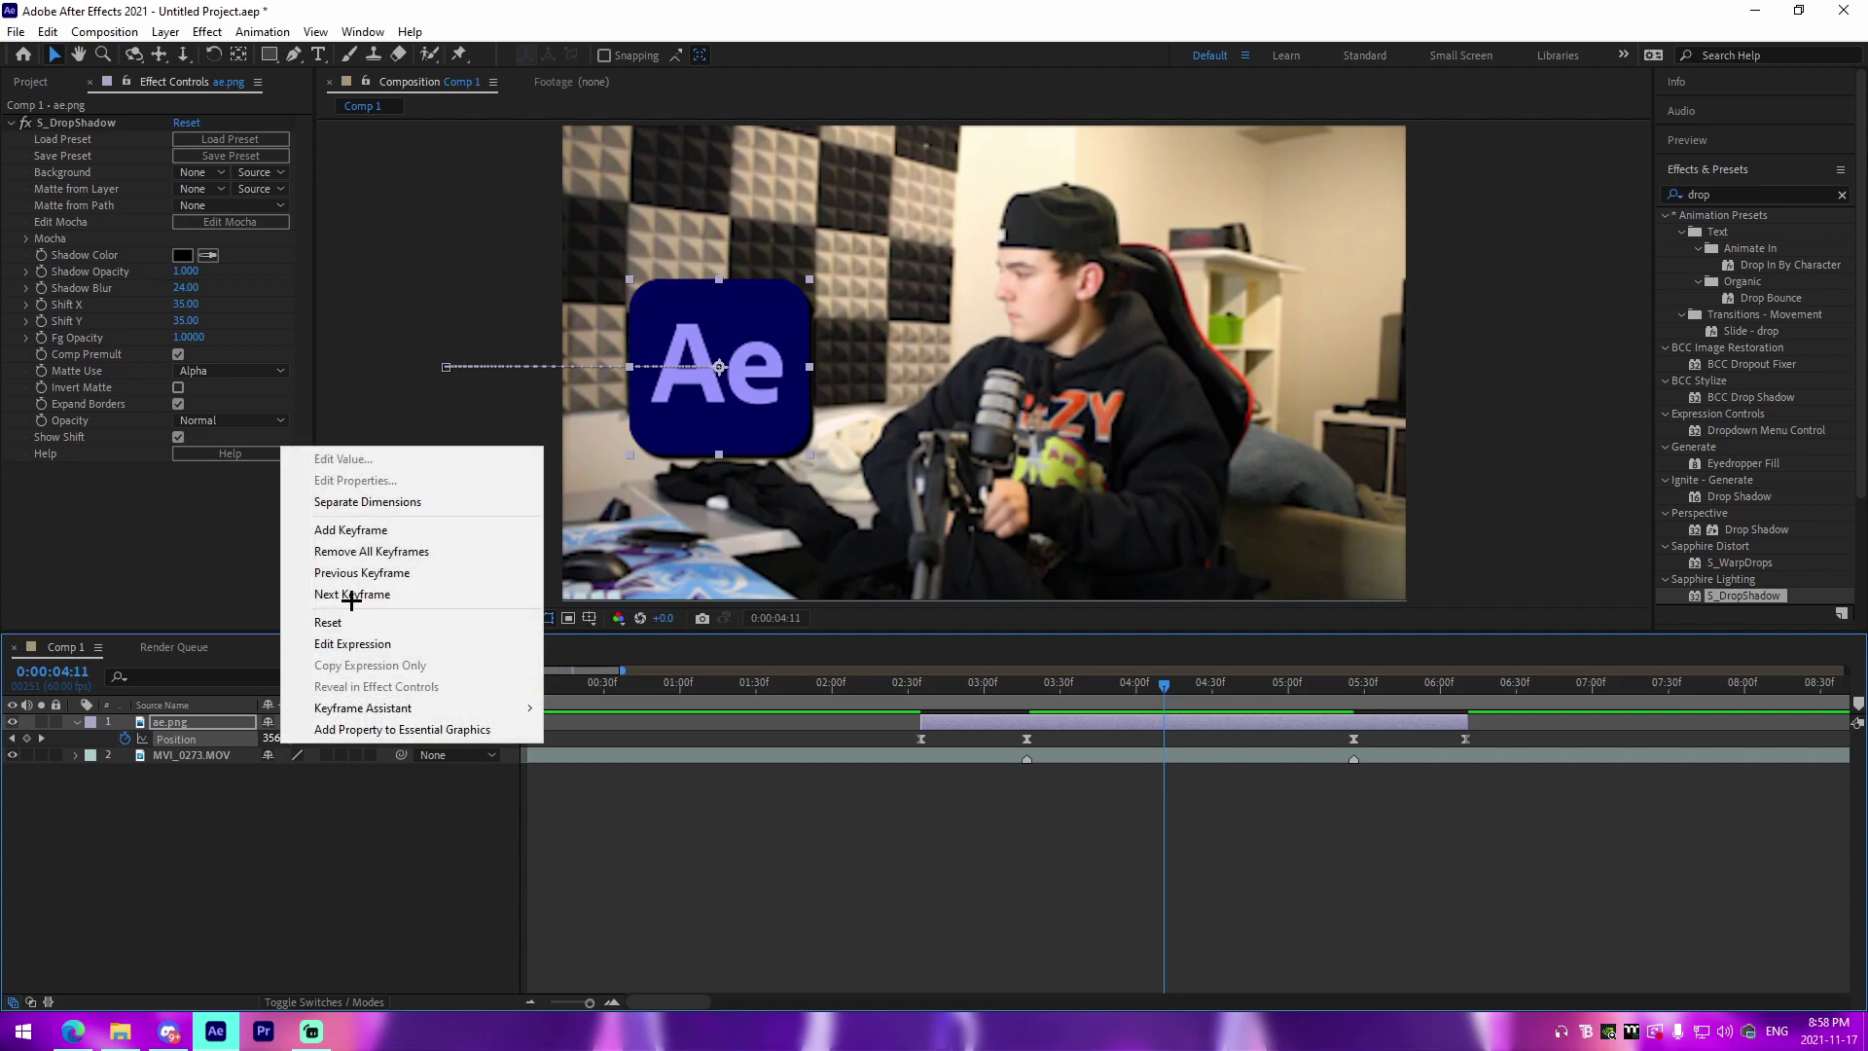
pyautogui.click(336, 501)
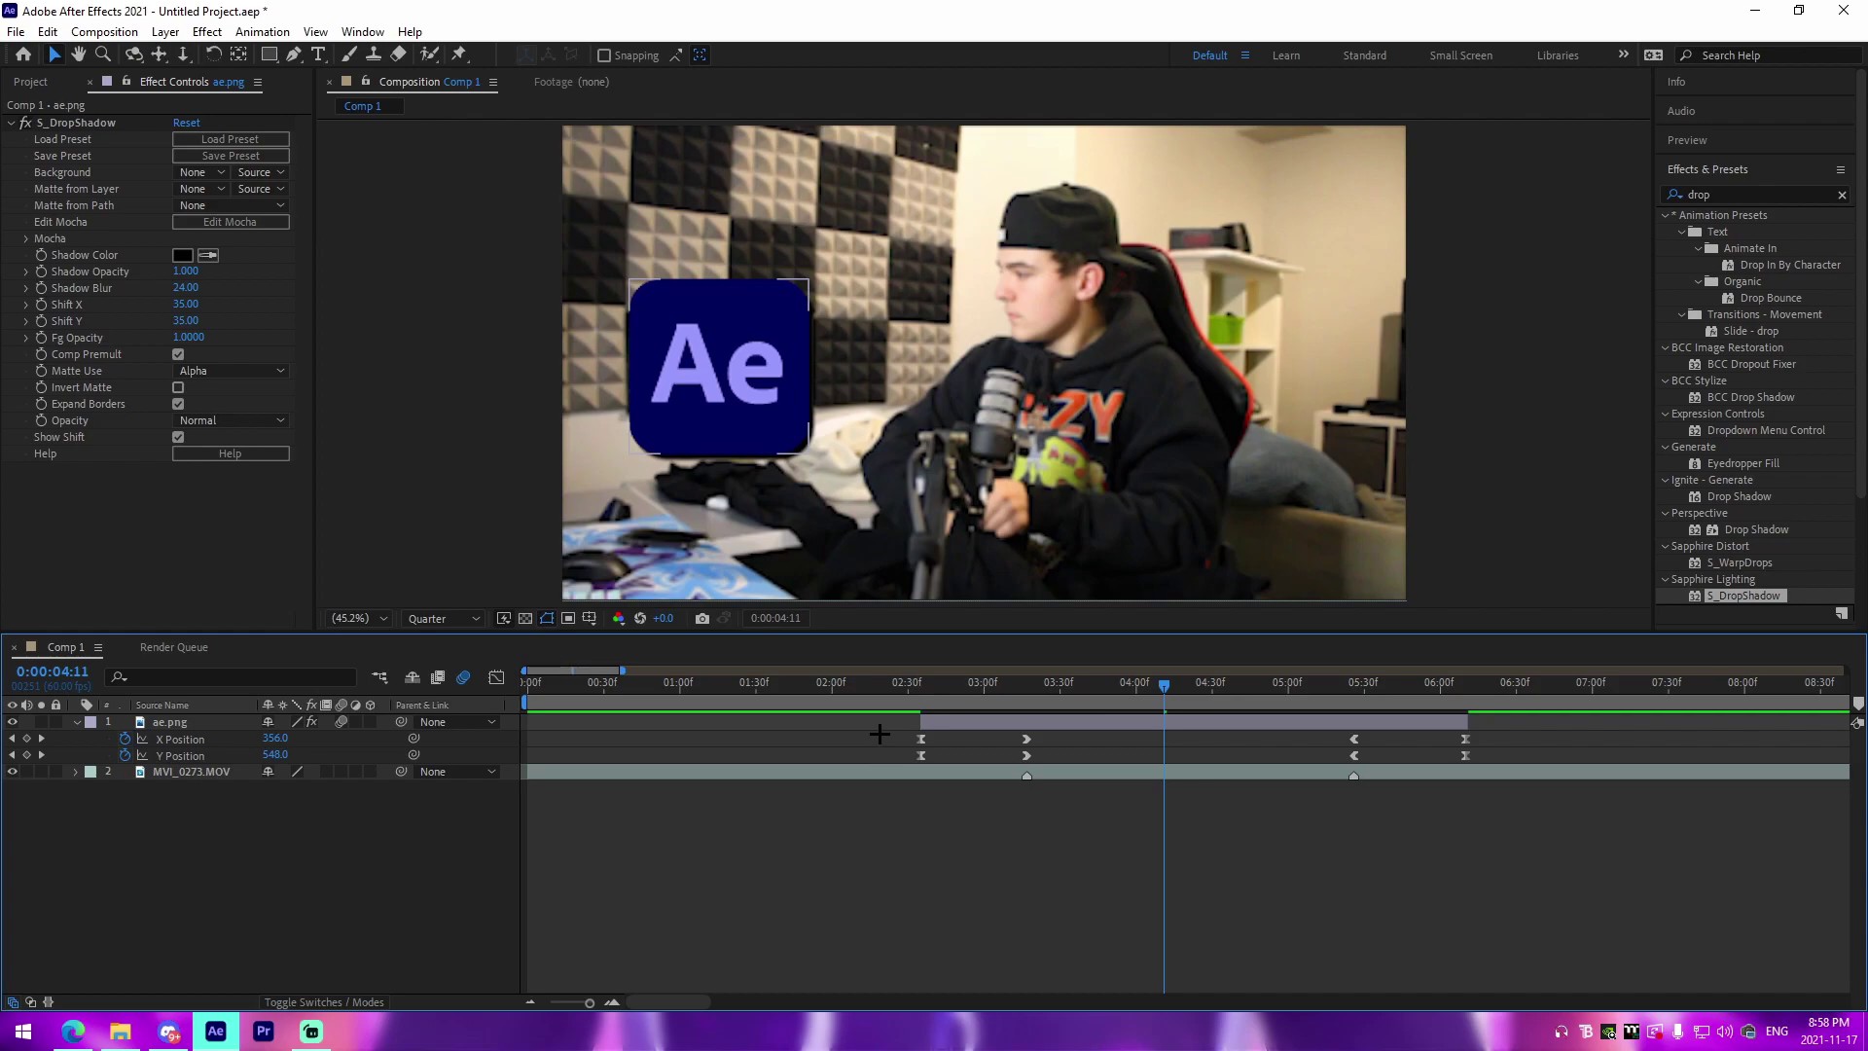
pyautogui.moveTo(830, 746); pyautogui.dragTo(1594, 747)
pyautogui.click(497, 673)
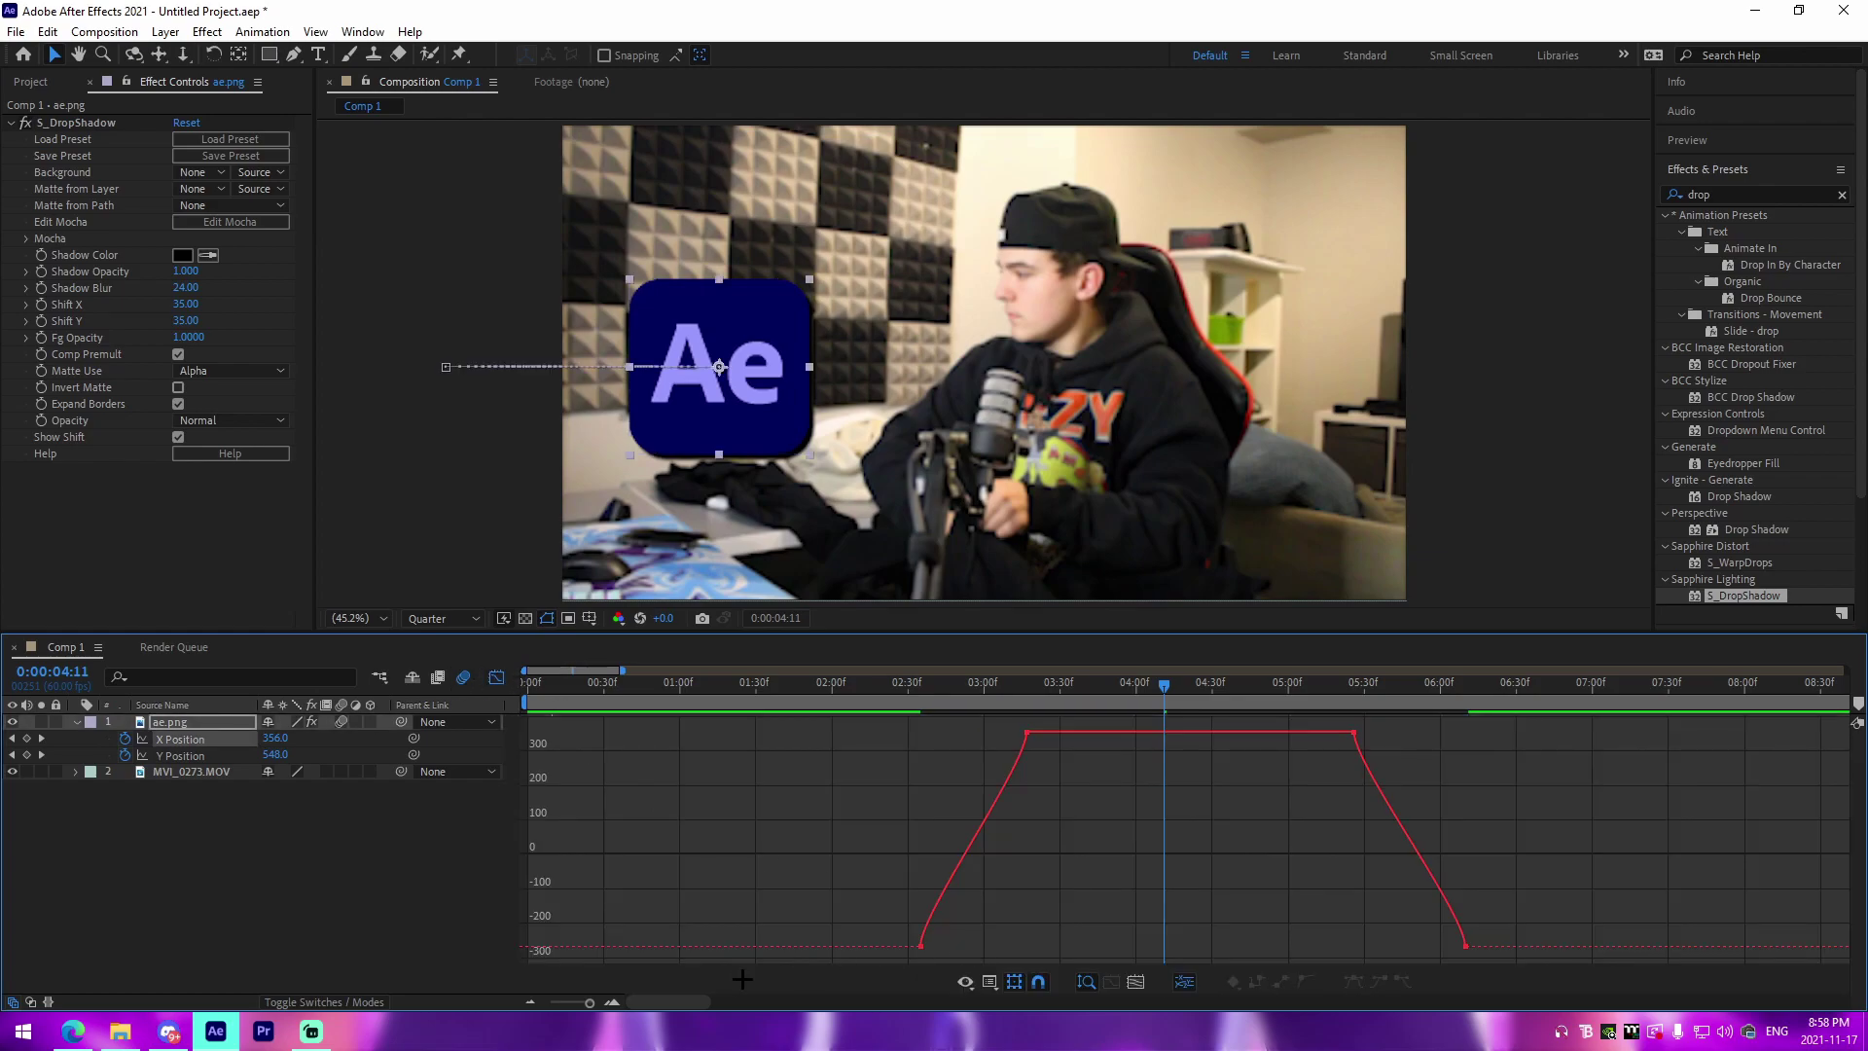
# Lengthen both easing handles between the first two X Position keyframes to steepen the slide-in curve, and preview it.
pyautogui.click(611, 1000)
pyautogui.moveTo(803, 956); pyautogui.dragTo(985, 953)
pyautogui.moveTo(1011, 772); pyautogui.dragTo(865, 732)
pyautogui.click(772, 693)
pyautogui.click(765, 702)
pyautogui.press('space')
pyautogui.press('space')
pyautogui.click(762, 701)
pyautogui.press('space')
pyautogui.press('space')
# Lengthen both easing handles between the last two X Position keyframes to steepen the slide-out curve, and preview it.
pyautogui.moveTo(1392, 800); pyautogui.dragTo(767, 801)
pyautogui.click(1042, 731)
pyautogui.moveTo(1046, 769); pyautogui.dragTo(1223, 732)
pyautogui.moveTo(1262, 911); pyautogui.dragTo(1094, 946)
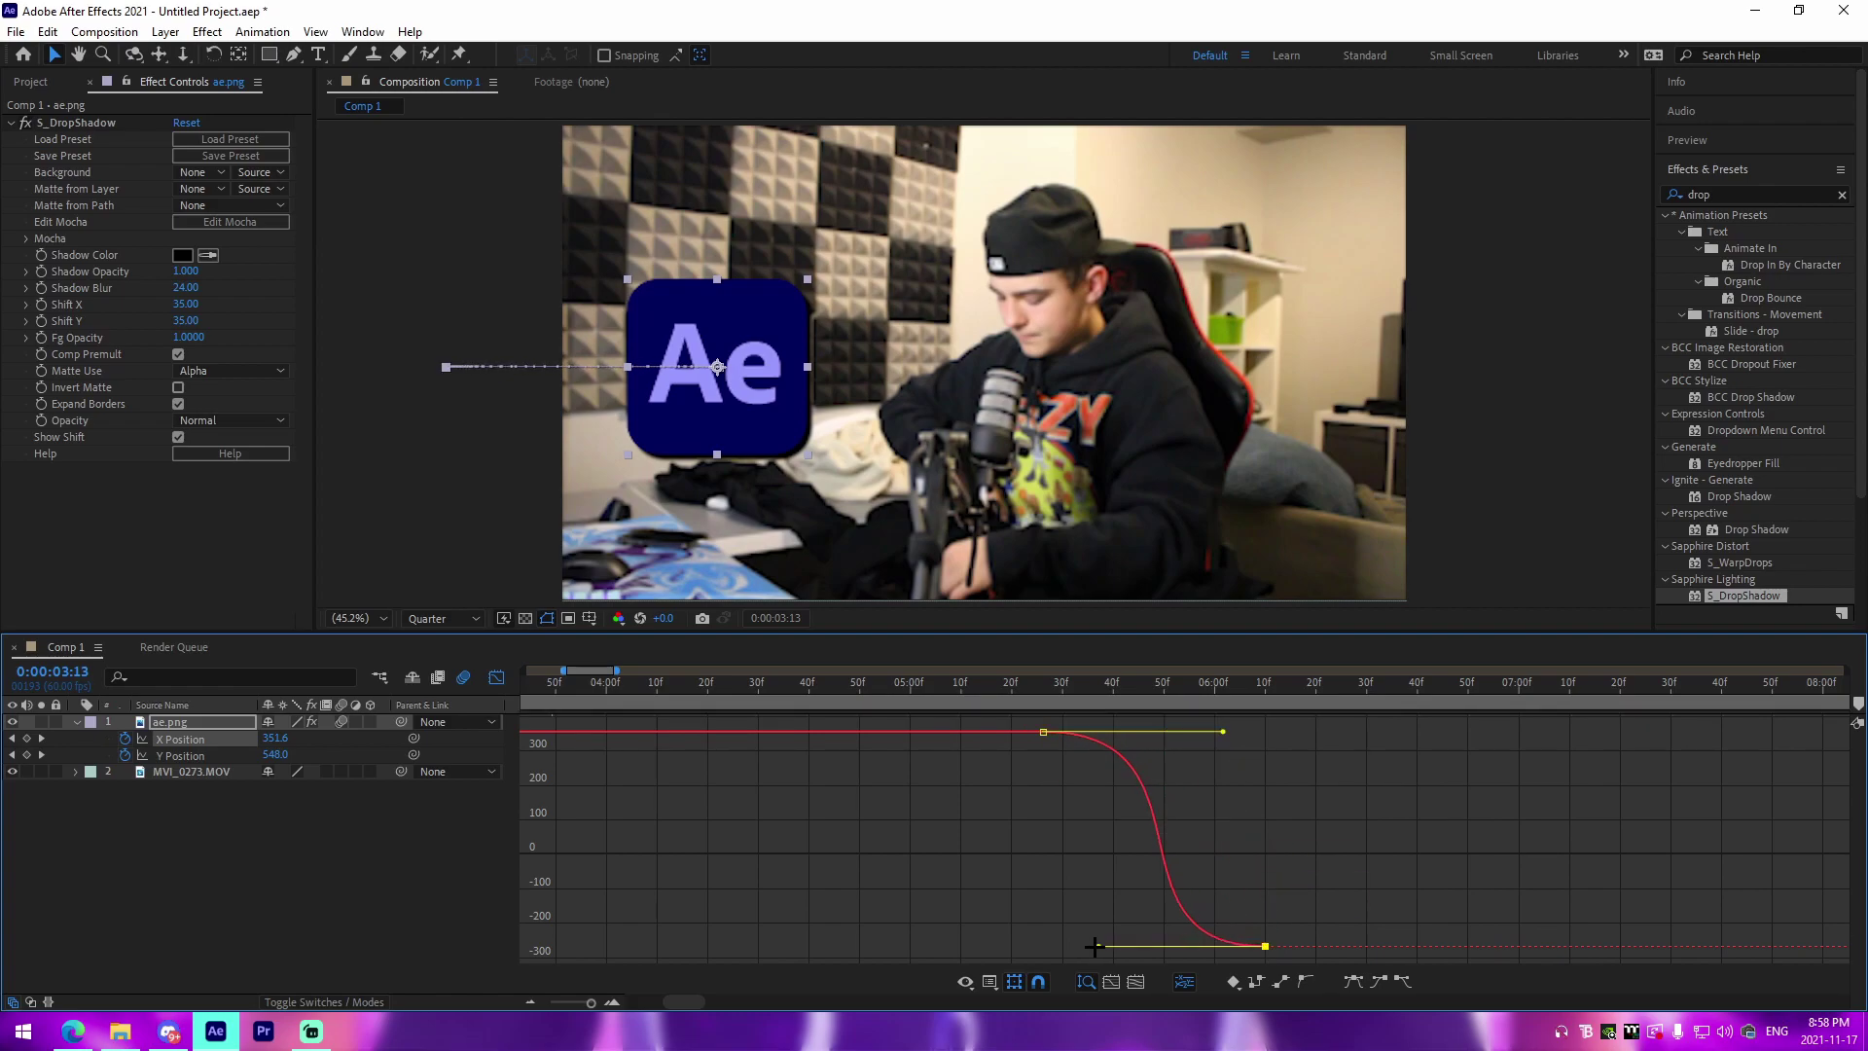
pyautogui.click(875, 694)
pyautogui.press('space')
pyautogui.press('space')
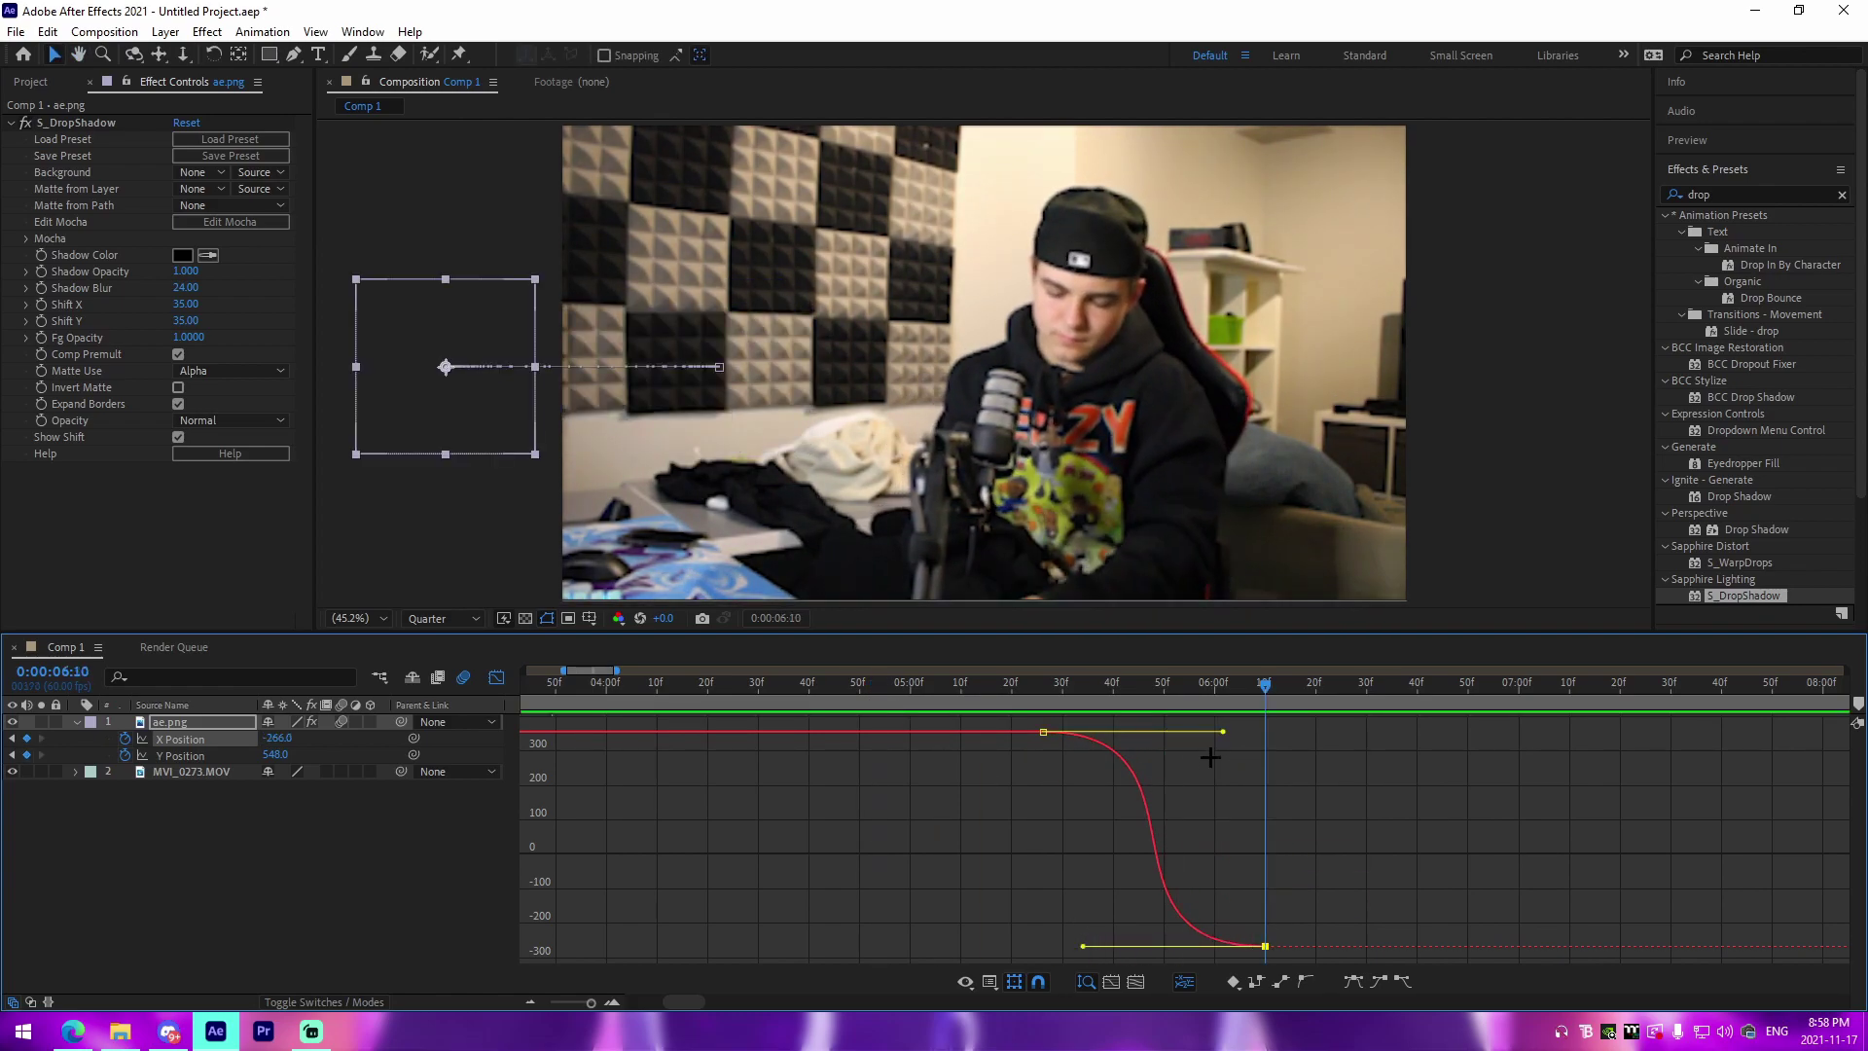
# Extend the second-marker X Position keyframe's outgoing handle to the final keyframe's time and shorten the final keyframe's handle.
pyautogui.moveTo(1223, 731); pyautogui.dragTo(1269, 731)
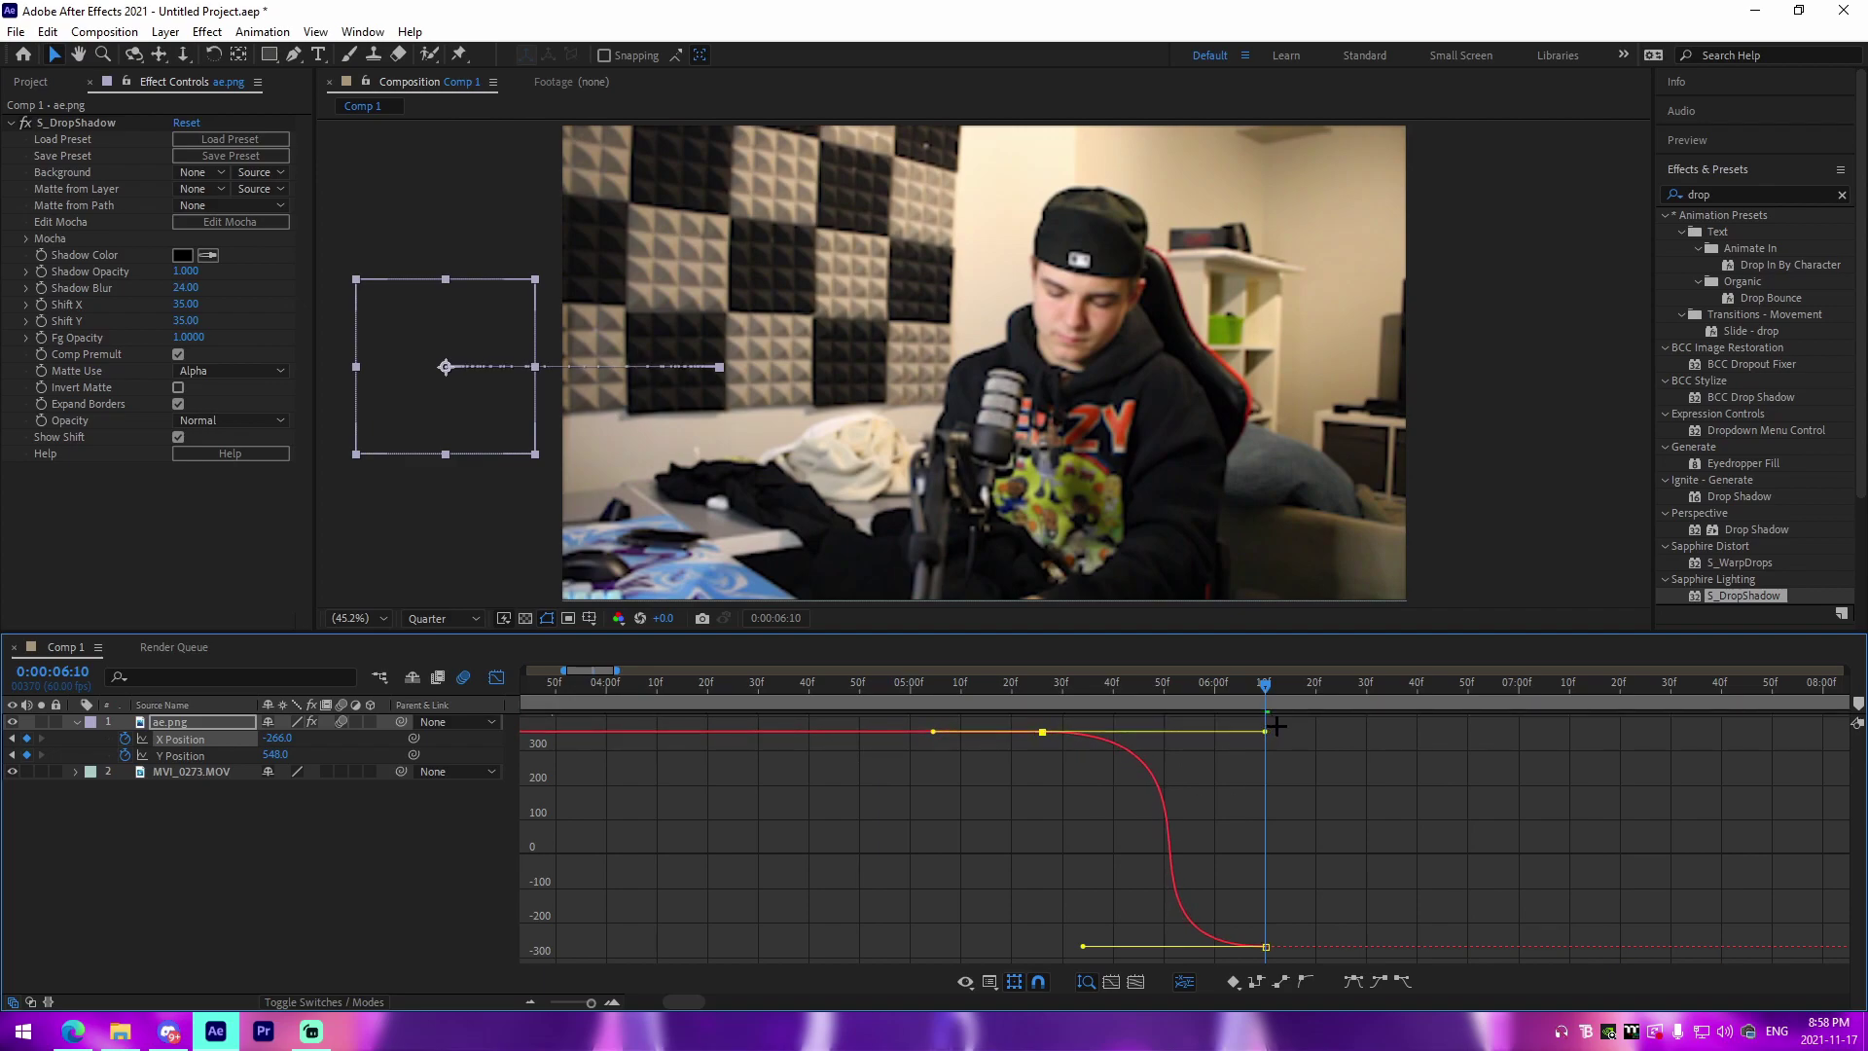
pyautogui.moveTo(1089, 945); pyautogui.dragTo(1141, 946)
pyautogui.click(998, 709)
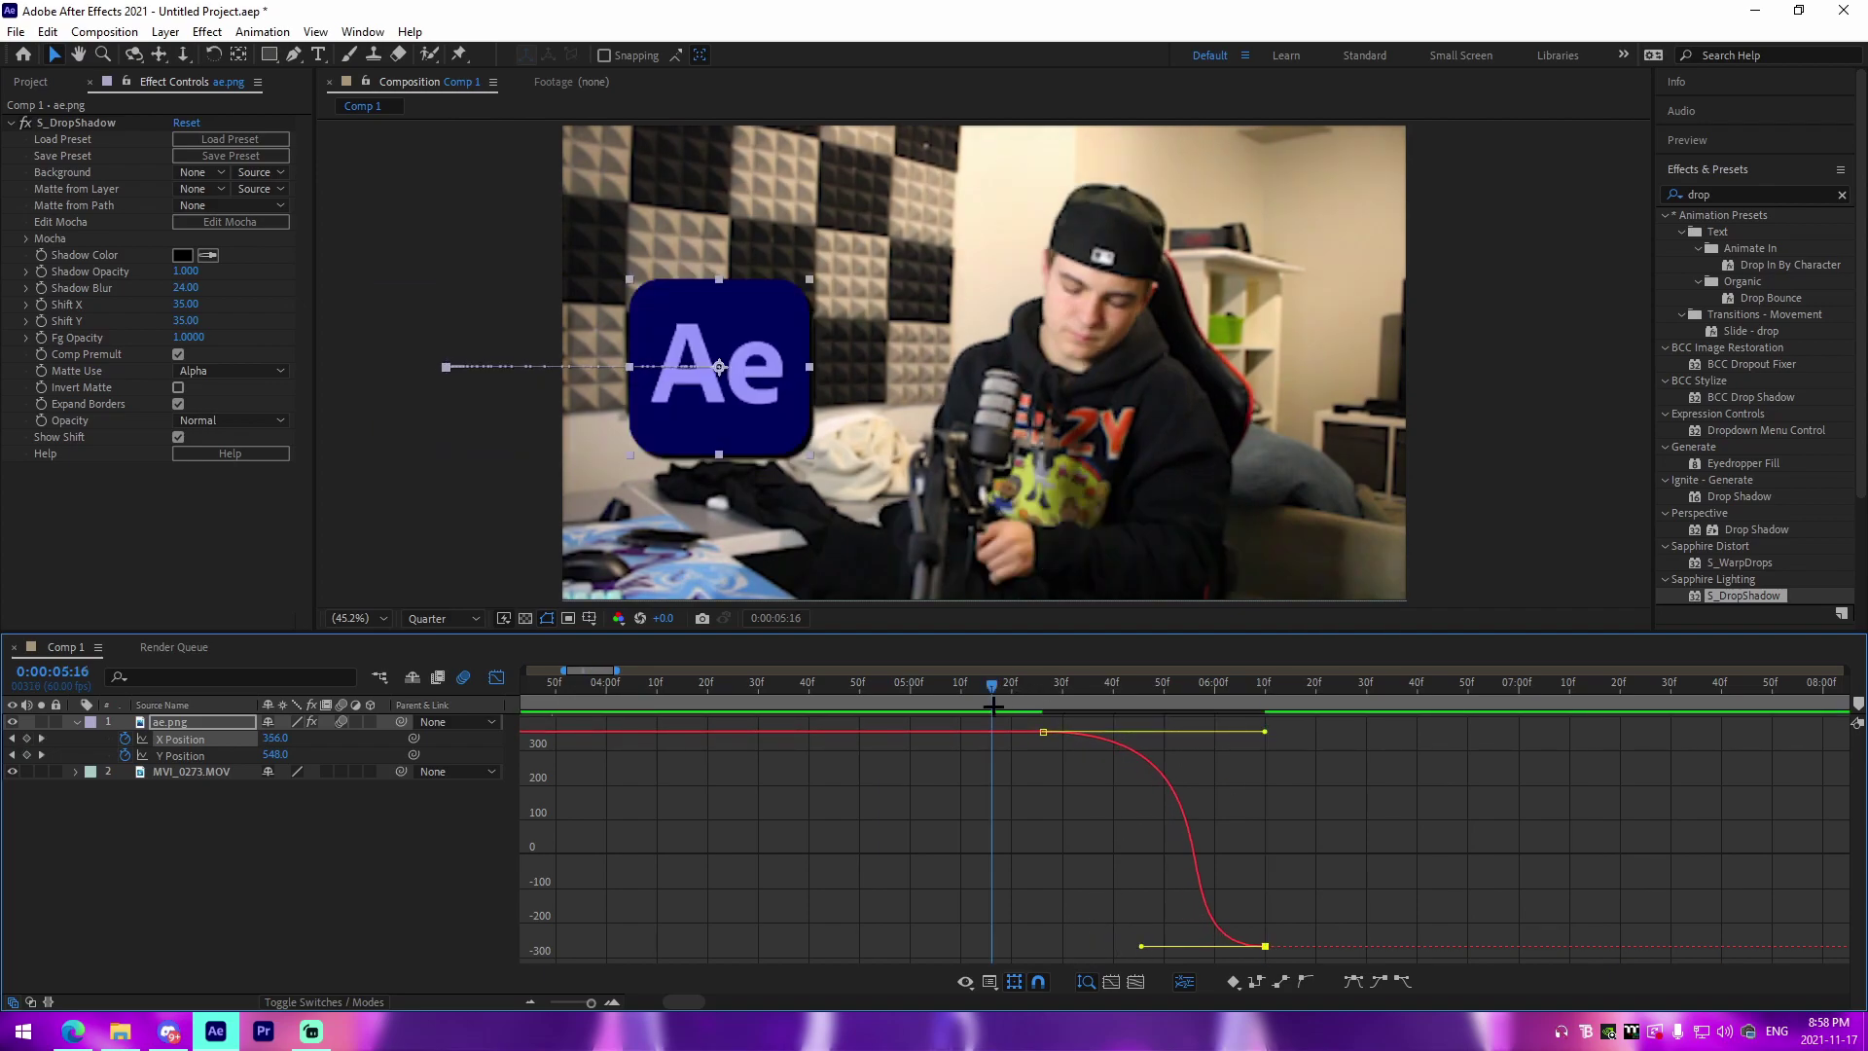
# Shorten the second-marker X Position keyframe's outgoing handle, lengthen the final keyframe's handle, and preview the slide-out.
pyautogui.moveTo(997, 709); pyautogui.dragTo(1205, 732)
pyautogui.moveTo(1143, 944); pyautogui.dragTo(1087, 946)
pyautogui.click(981, 684)
pyautogui.press('space')
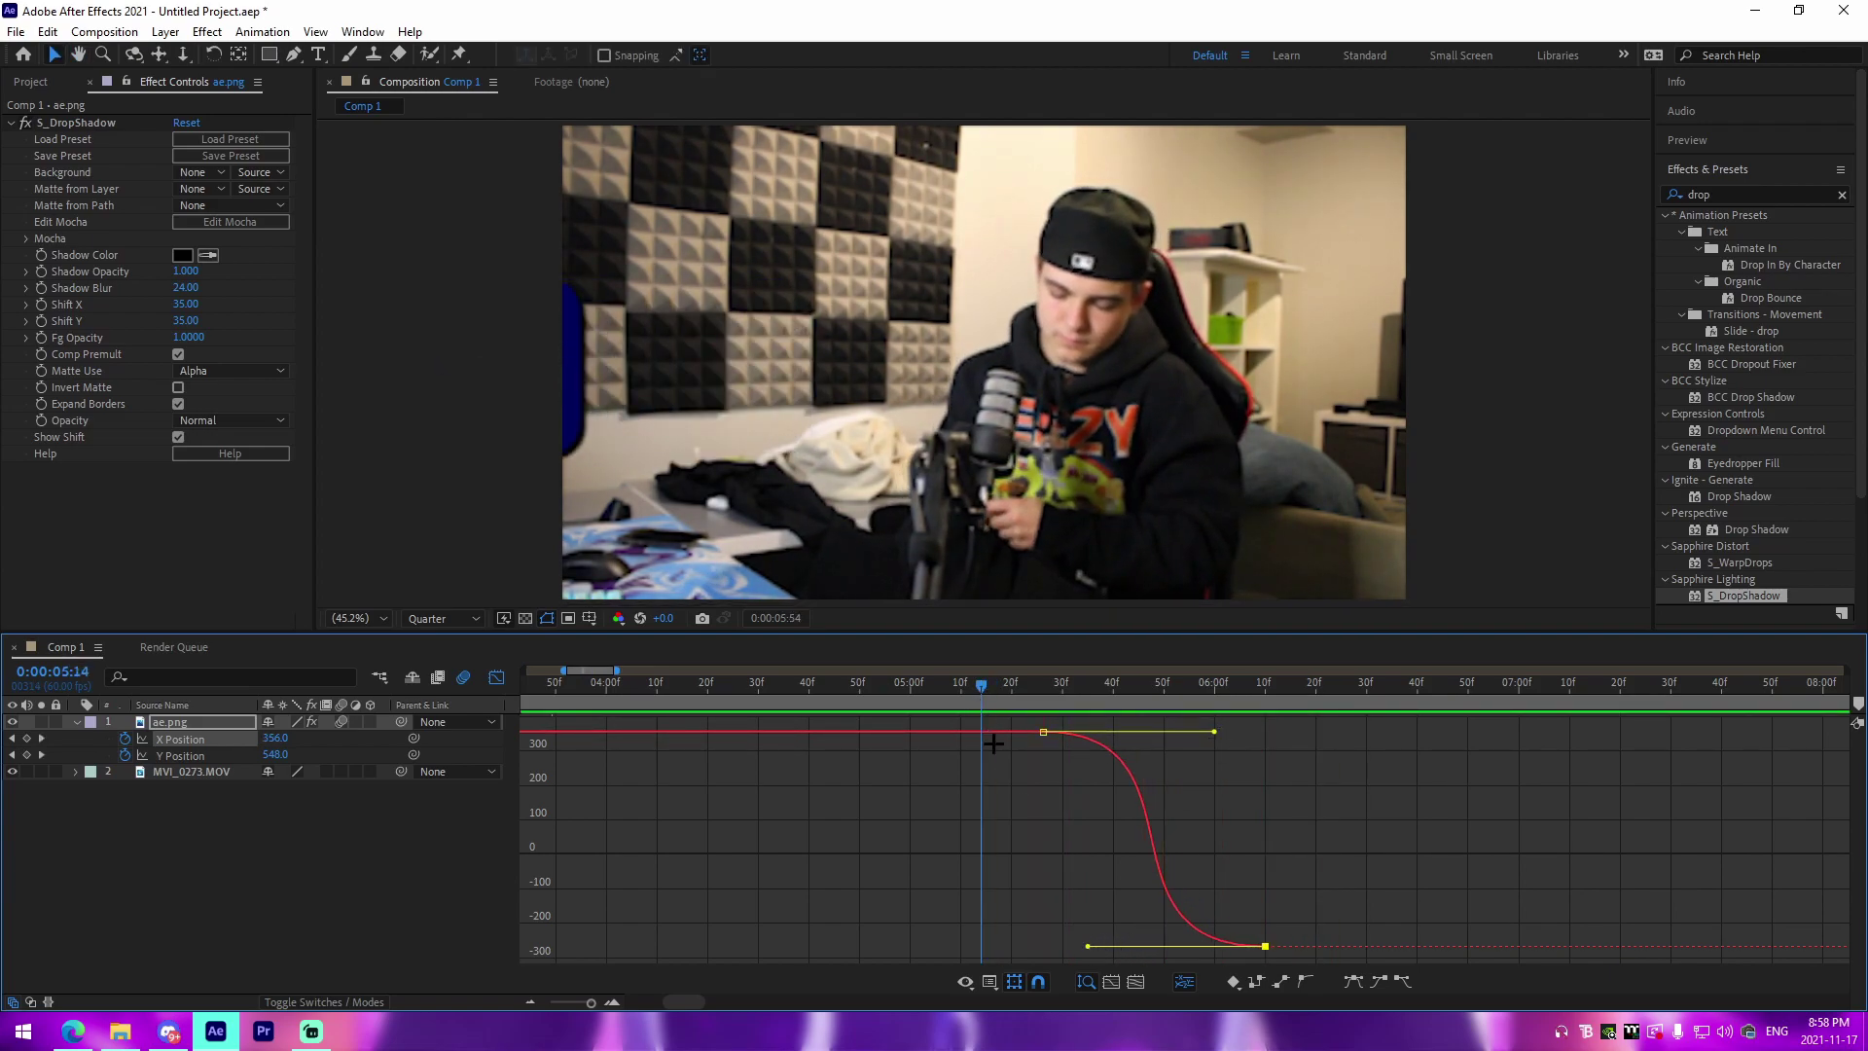
pyautogui.press('space')
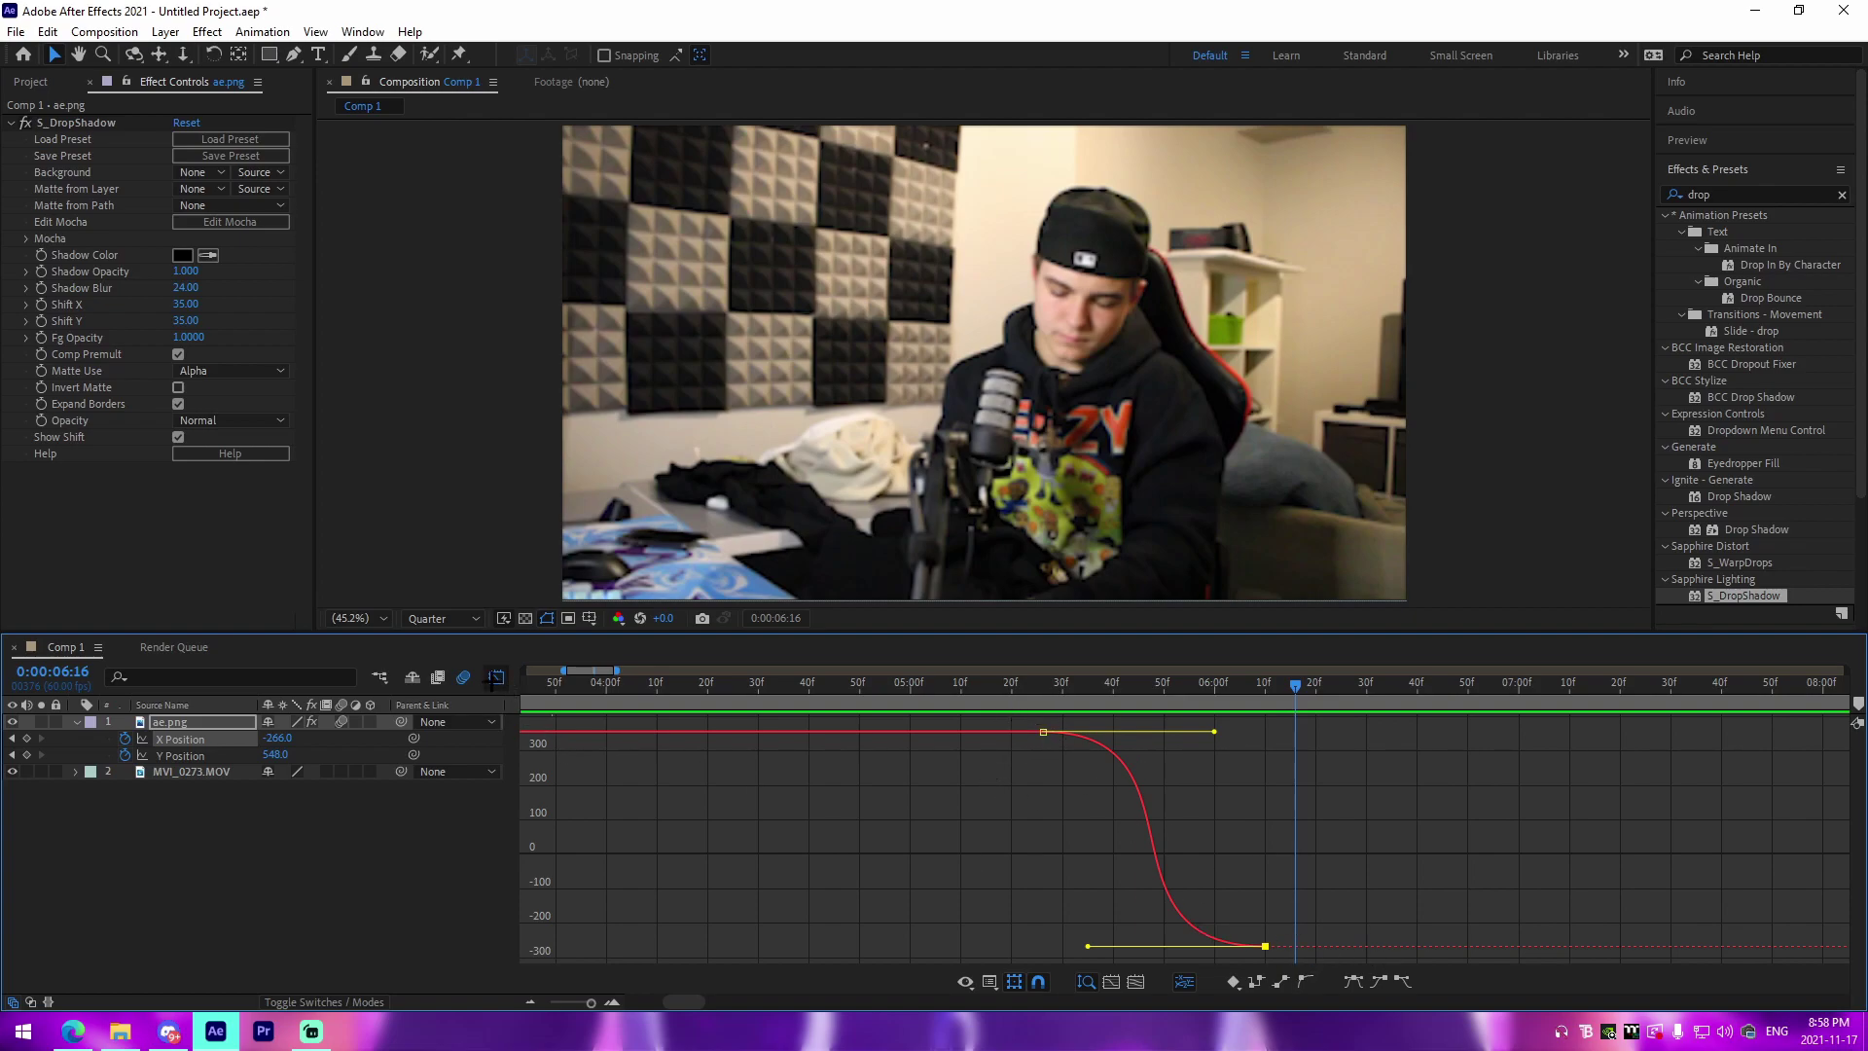
# Return to the layer timeline, collapse the logo layer, and scrub from its slide-in to 0:00:04:33.
pyautogui.click(496, 677)
pyautogui.click(76, 721)
pyautogui.moveTo(693, 837); pyautogui.dragTo(932, 834)
pyautogui.click(530, 999)
pyautogui.click(861, 681)
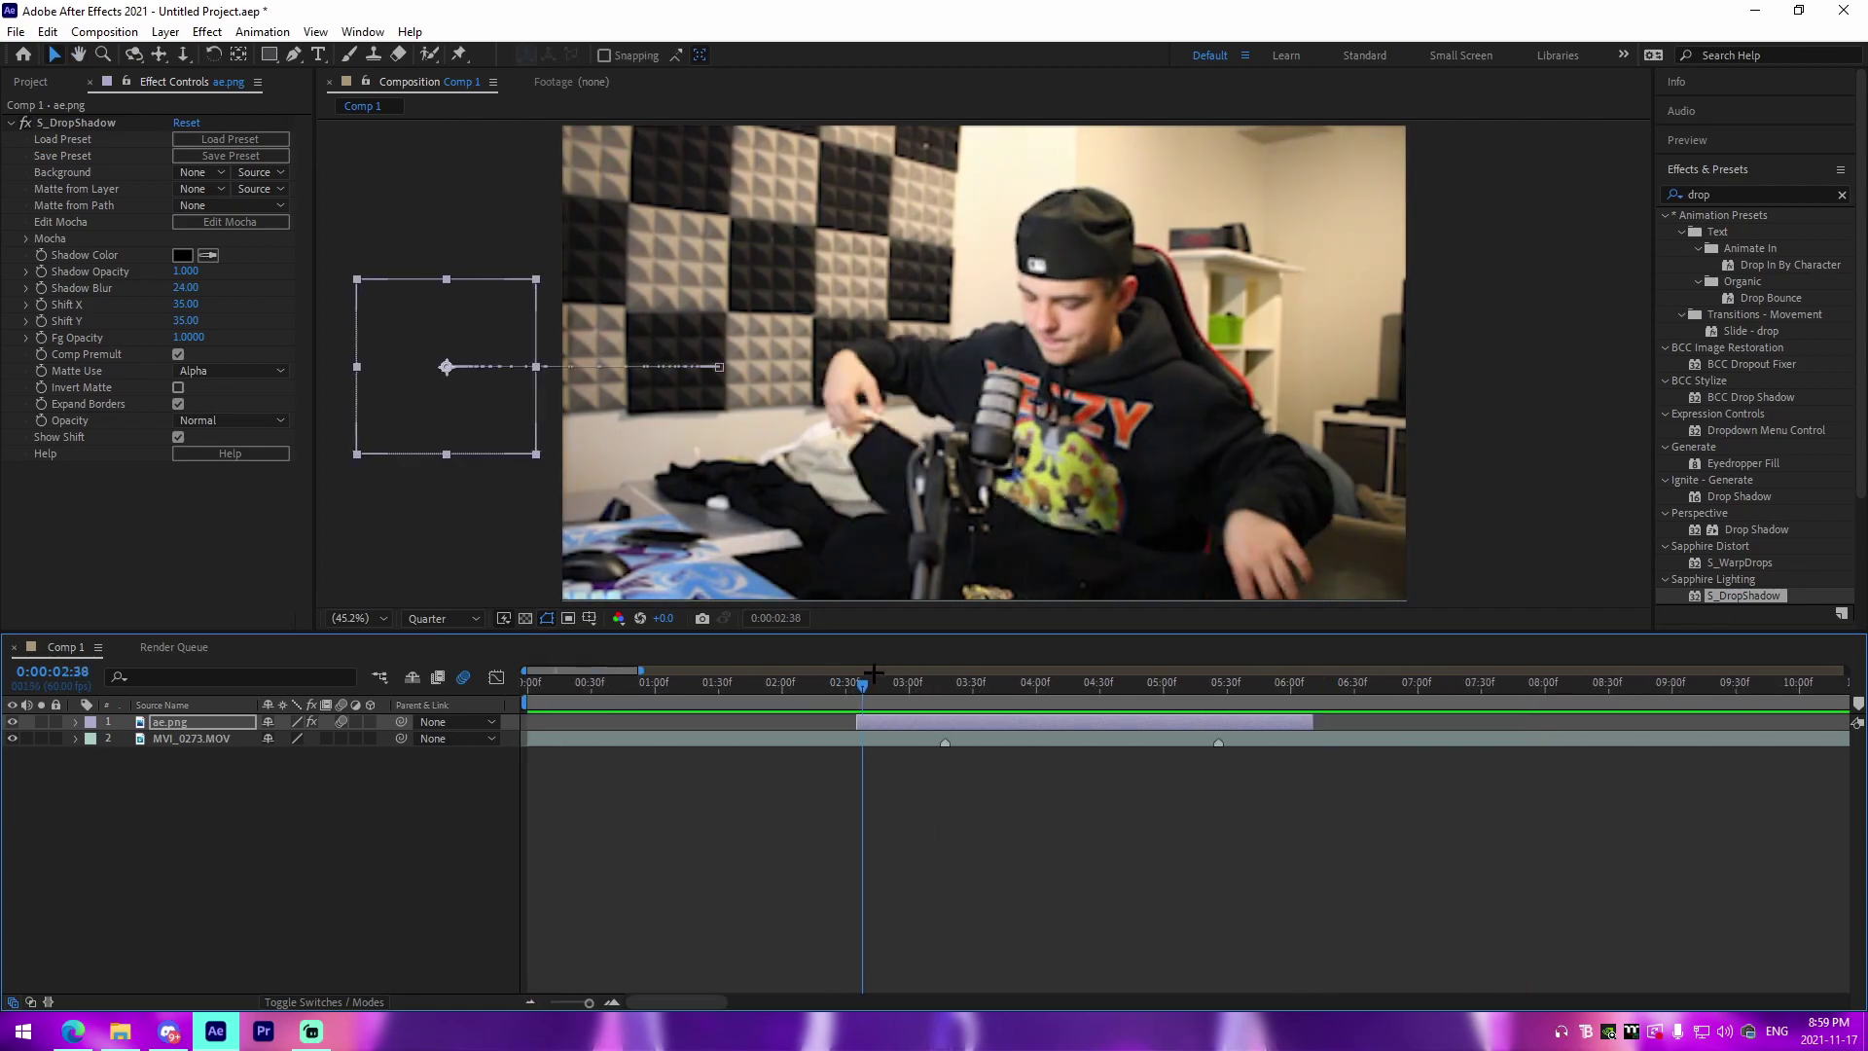
pyautogui.moveTo(867, 671); pyautogui.dragTo(1106, 676)
pyautogui.click(842, 878)
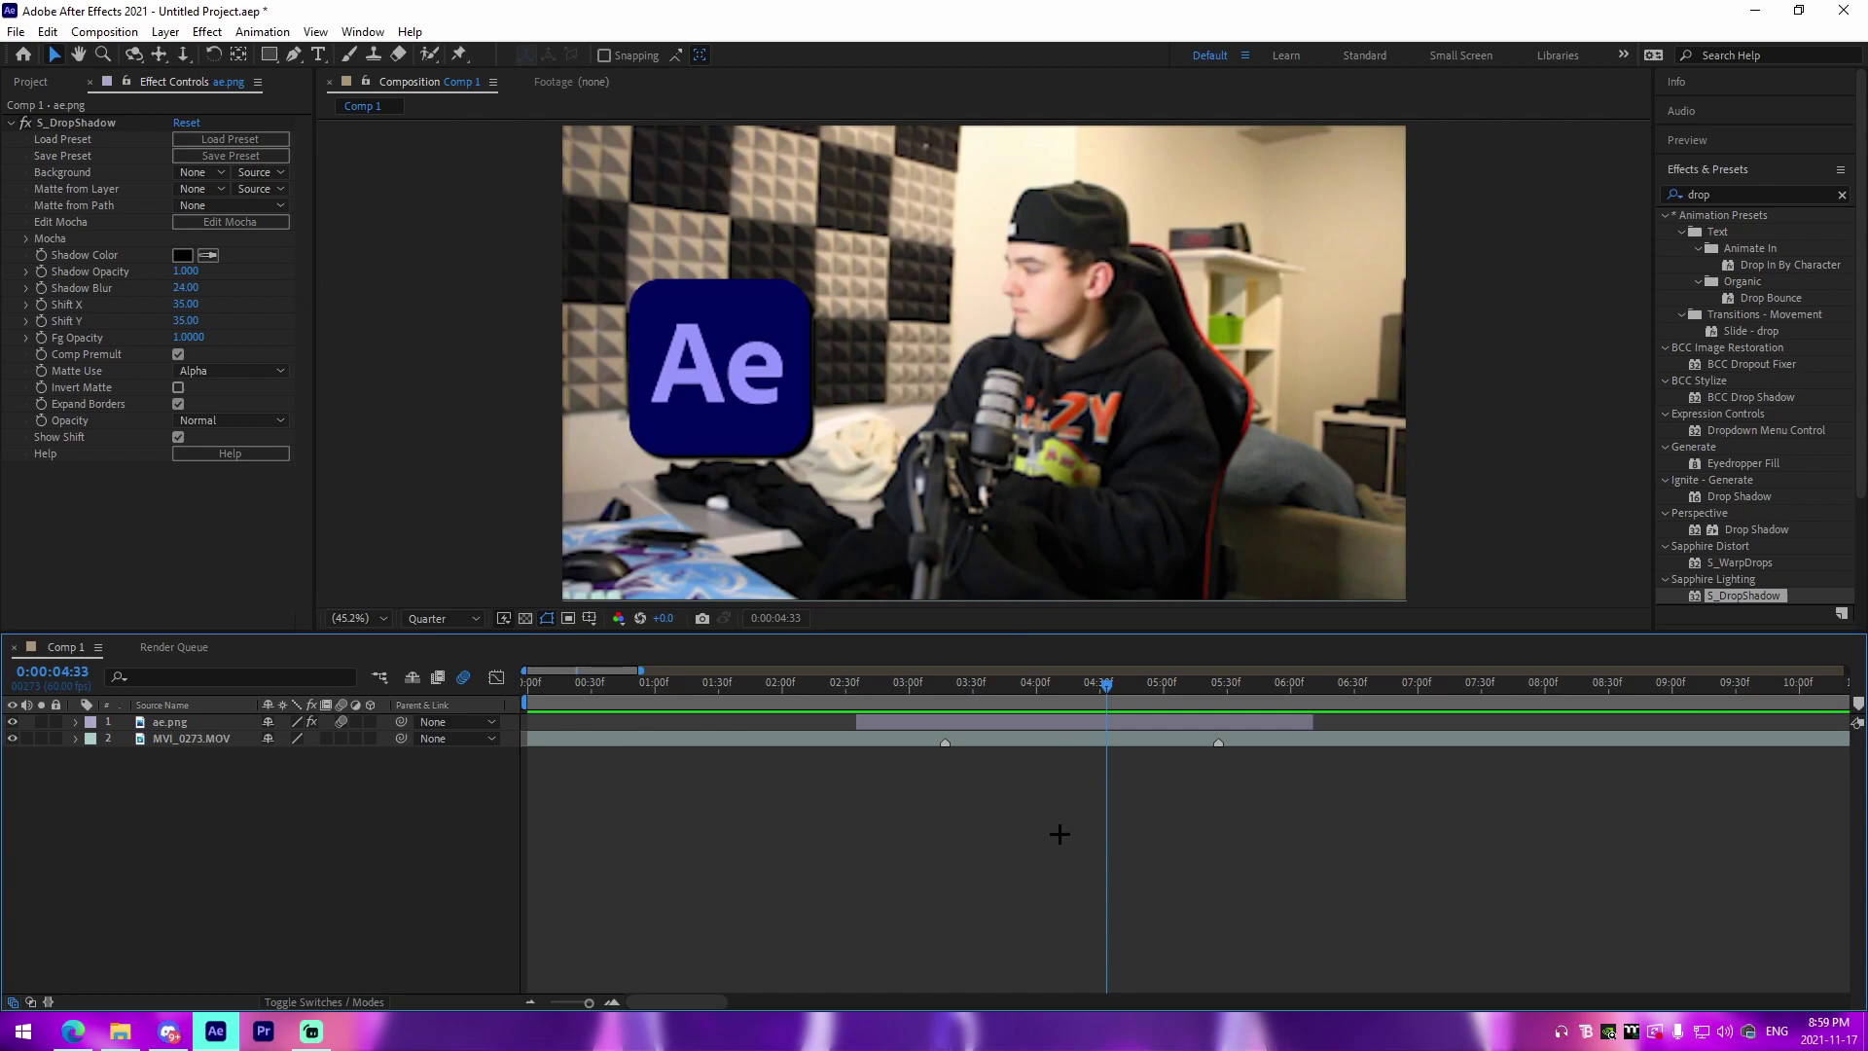
# Remove all X Position and Y Position keyframes from the ae.png layer.
pyautogui.click(921, 719)
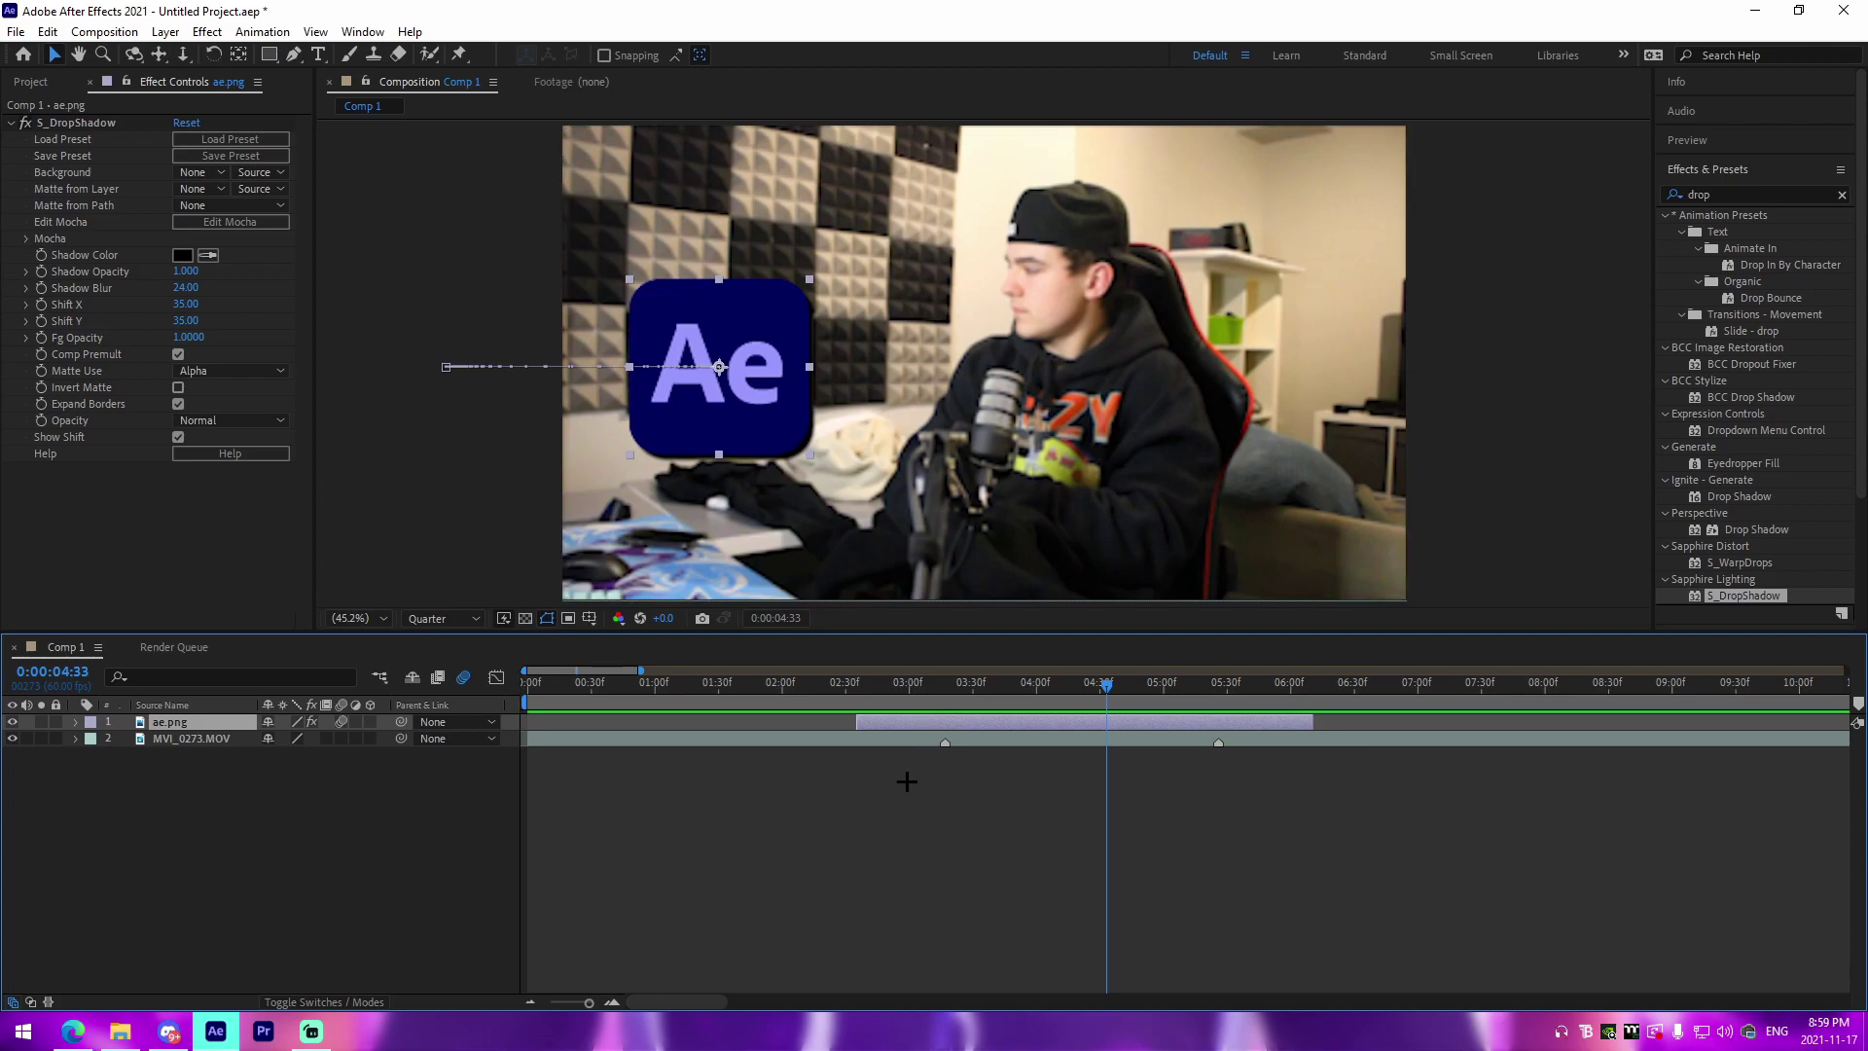
pyautogui.press('u')
pyautogui.click(157, 742)
pyautogui.press('Delete')
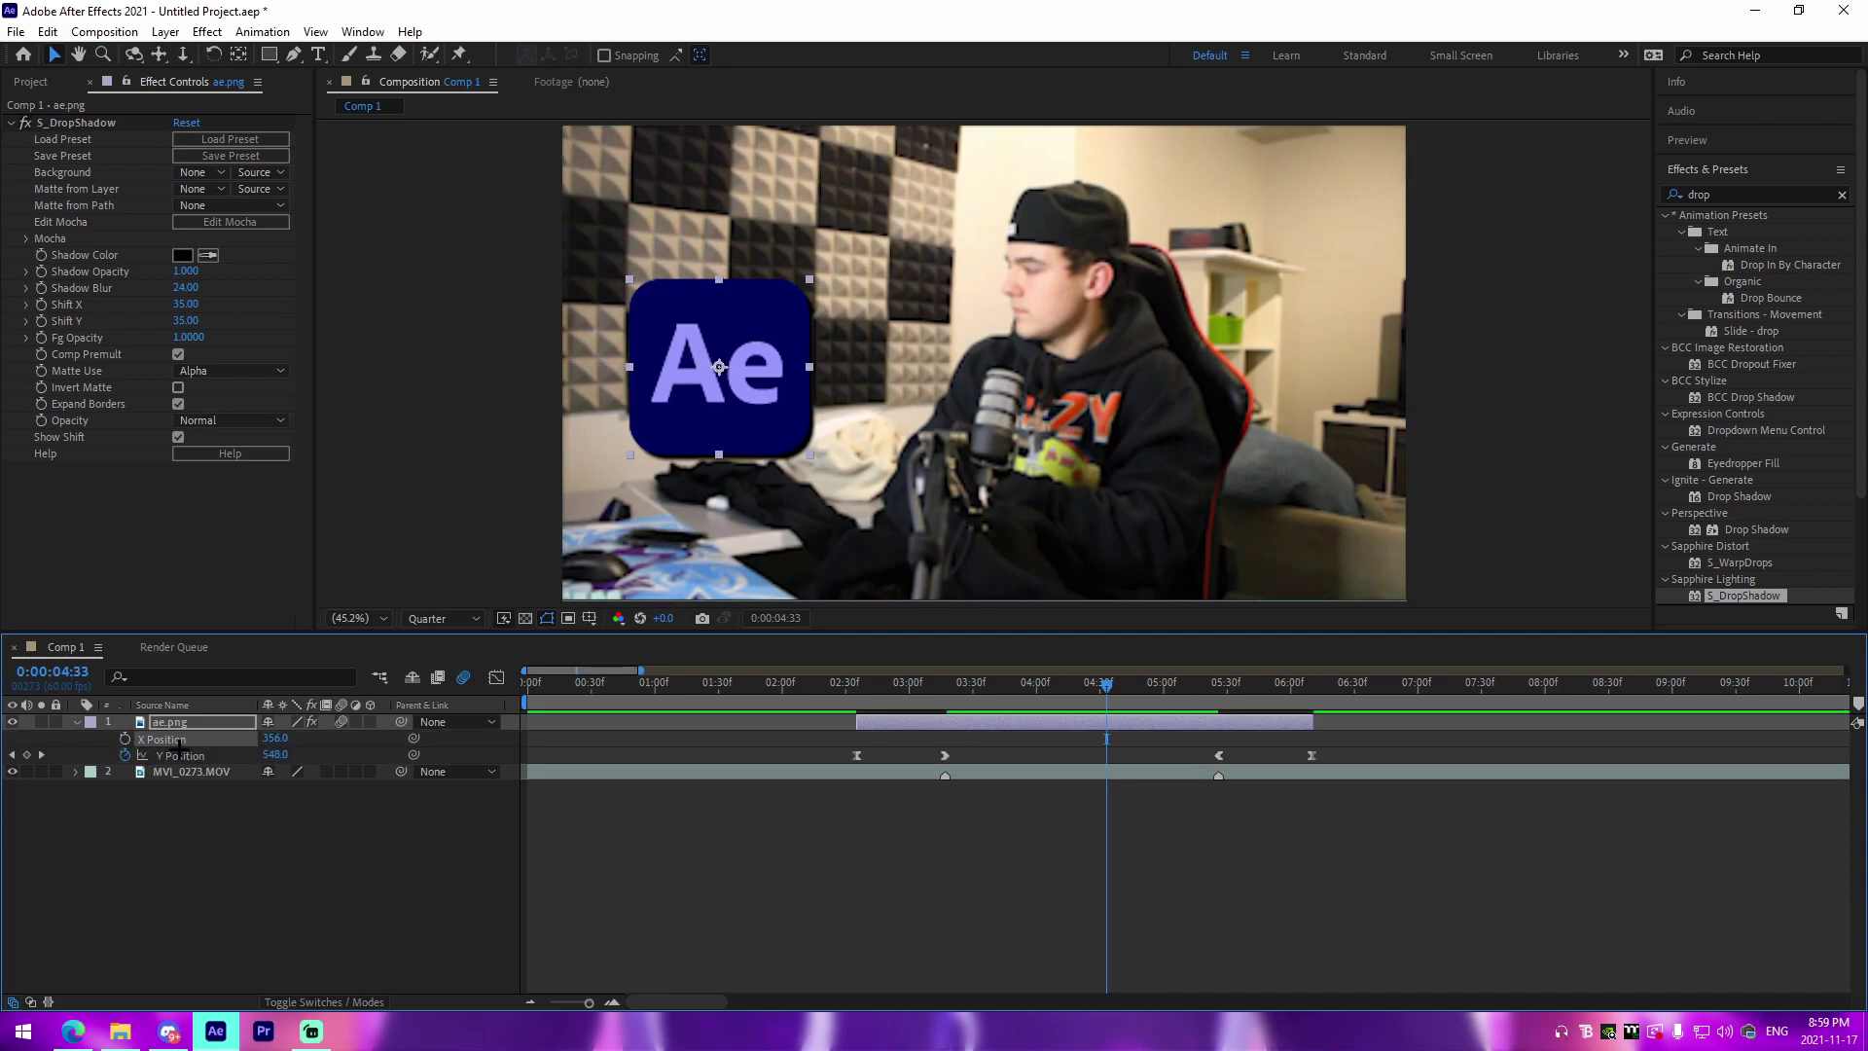
pyautogui.click(179, 754)
pyautogui.press('Delete')
pyautogui.click(403, 797)
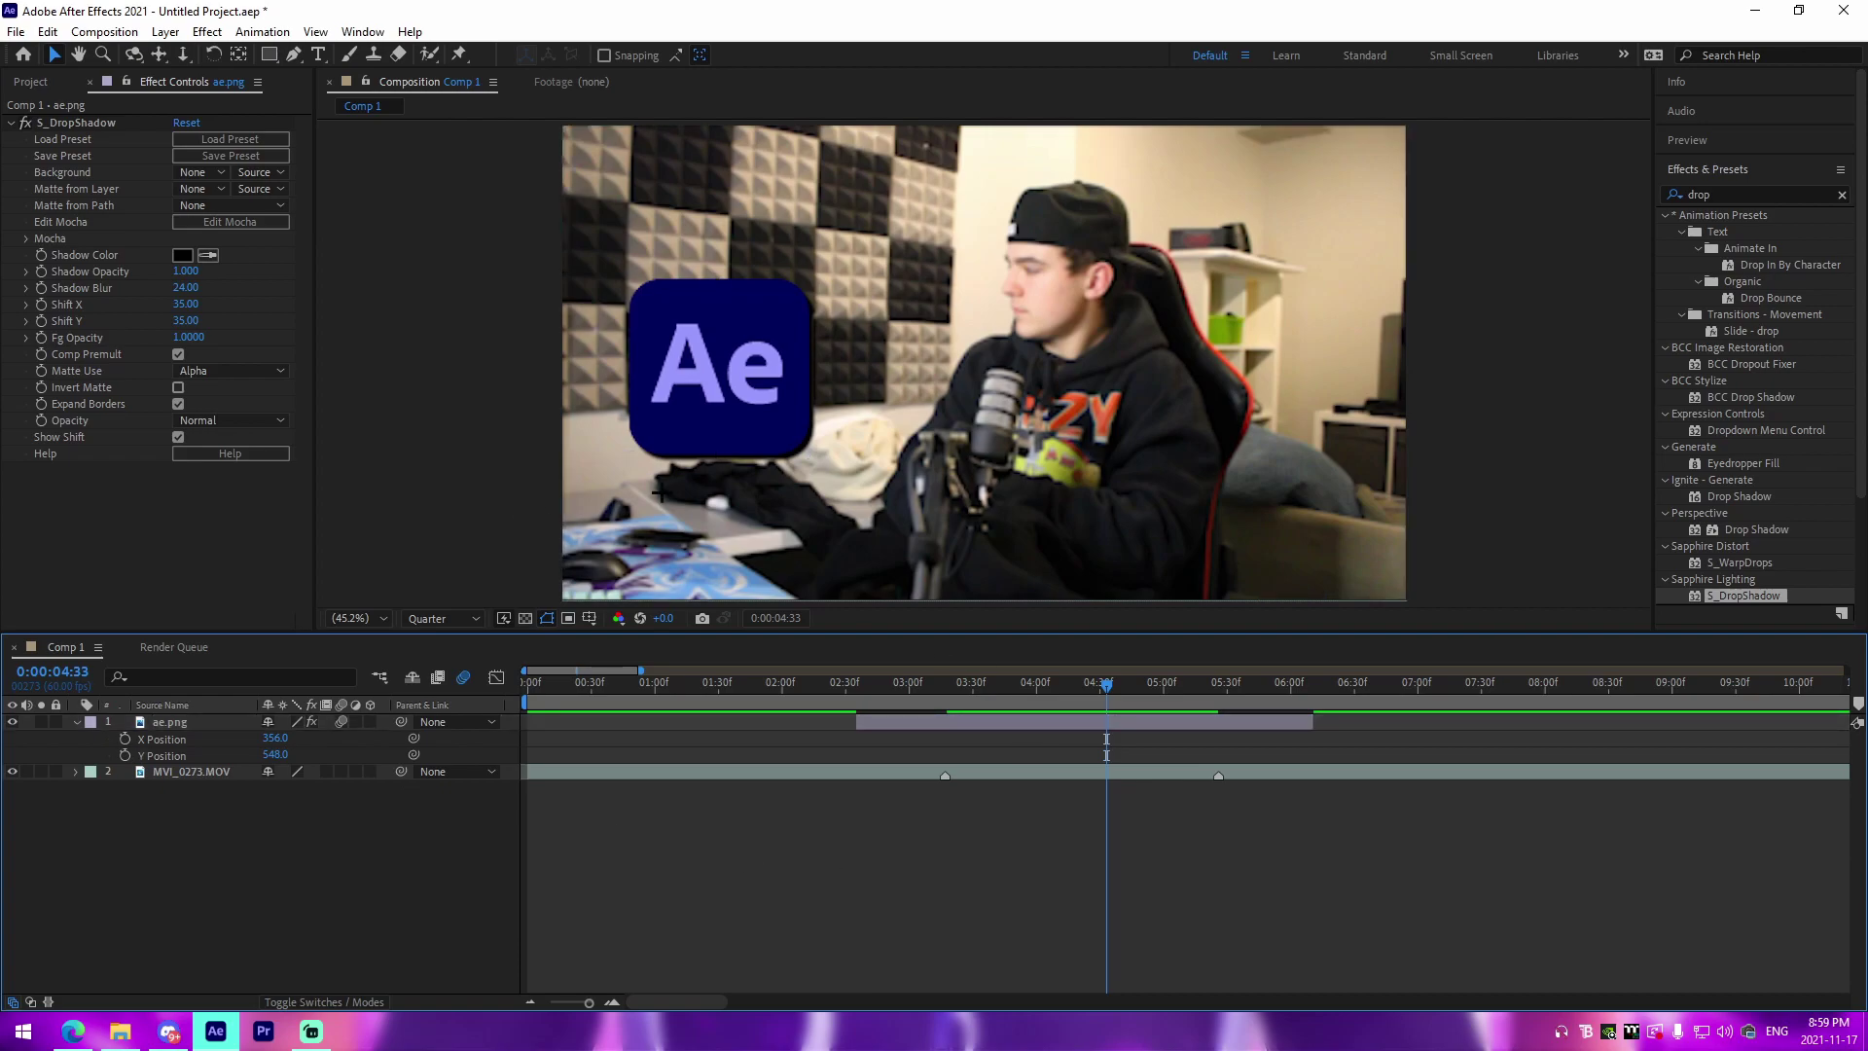
# Keyframe the logo's Scale at its current size at both footage markers, 0:00:03:17 and 0:00:05:26.
pyautogui.click(856, 683)
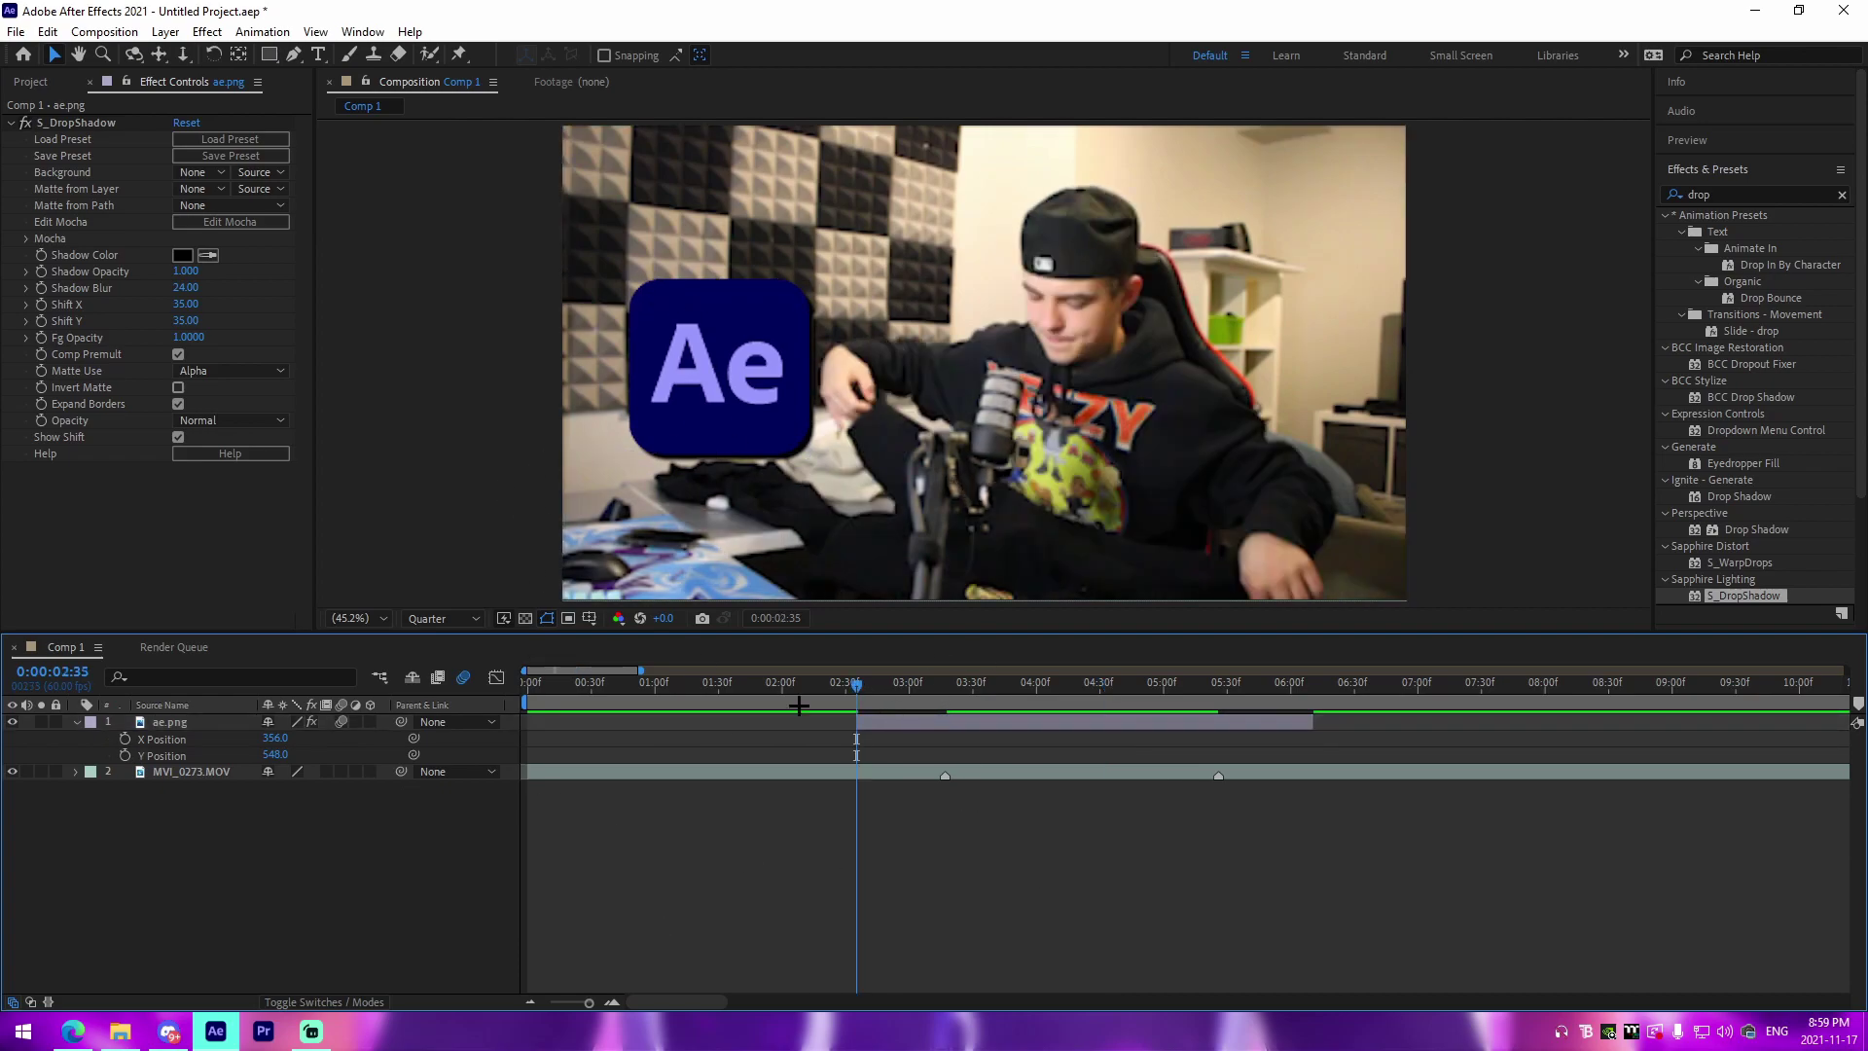
pyautogui.click(77, 722)
pyautogui.click(77, 722)
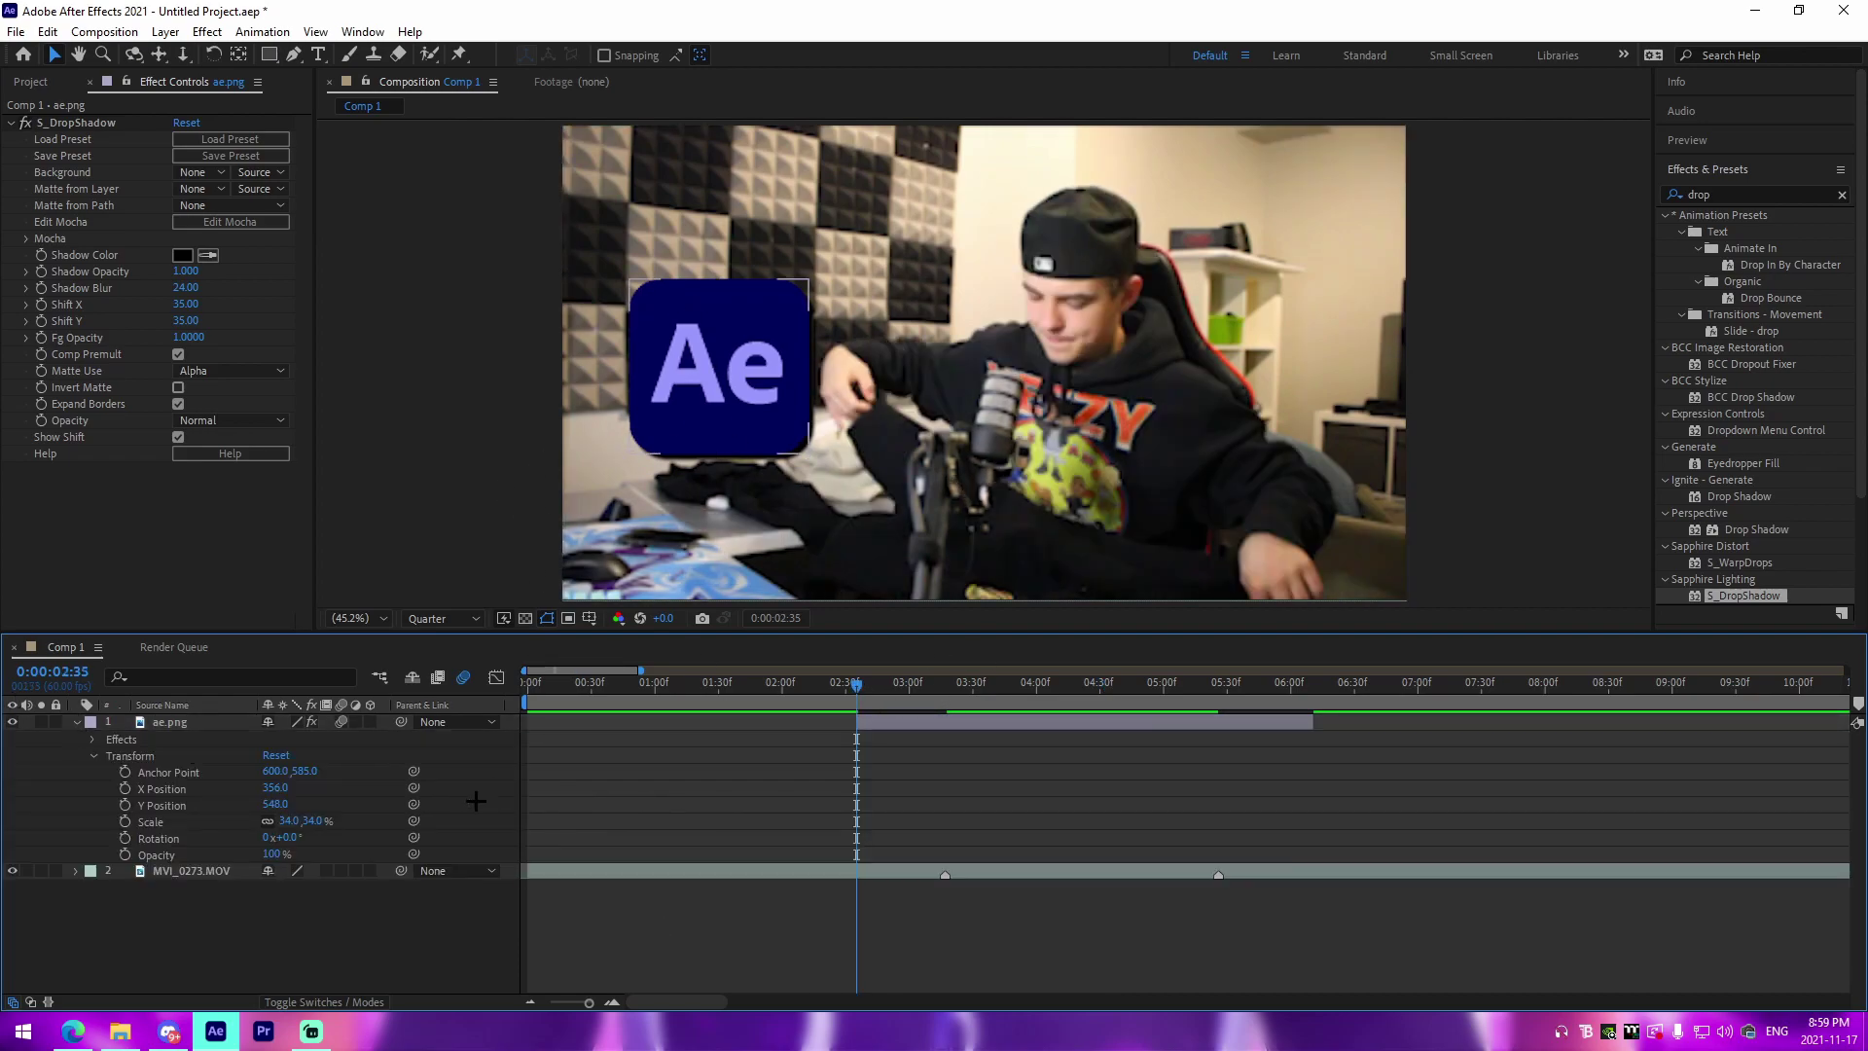
pyautogui.click(892, 722)
pyautogui.press('s')
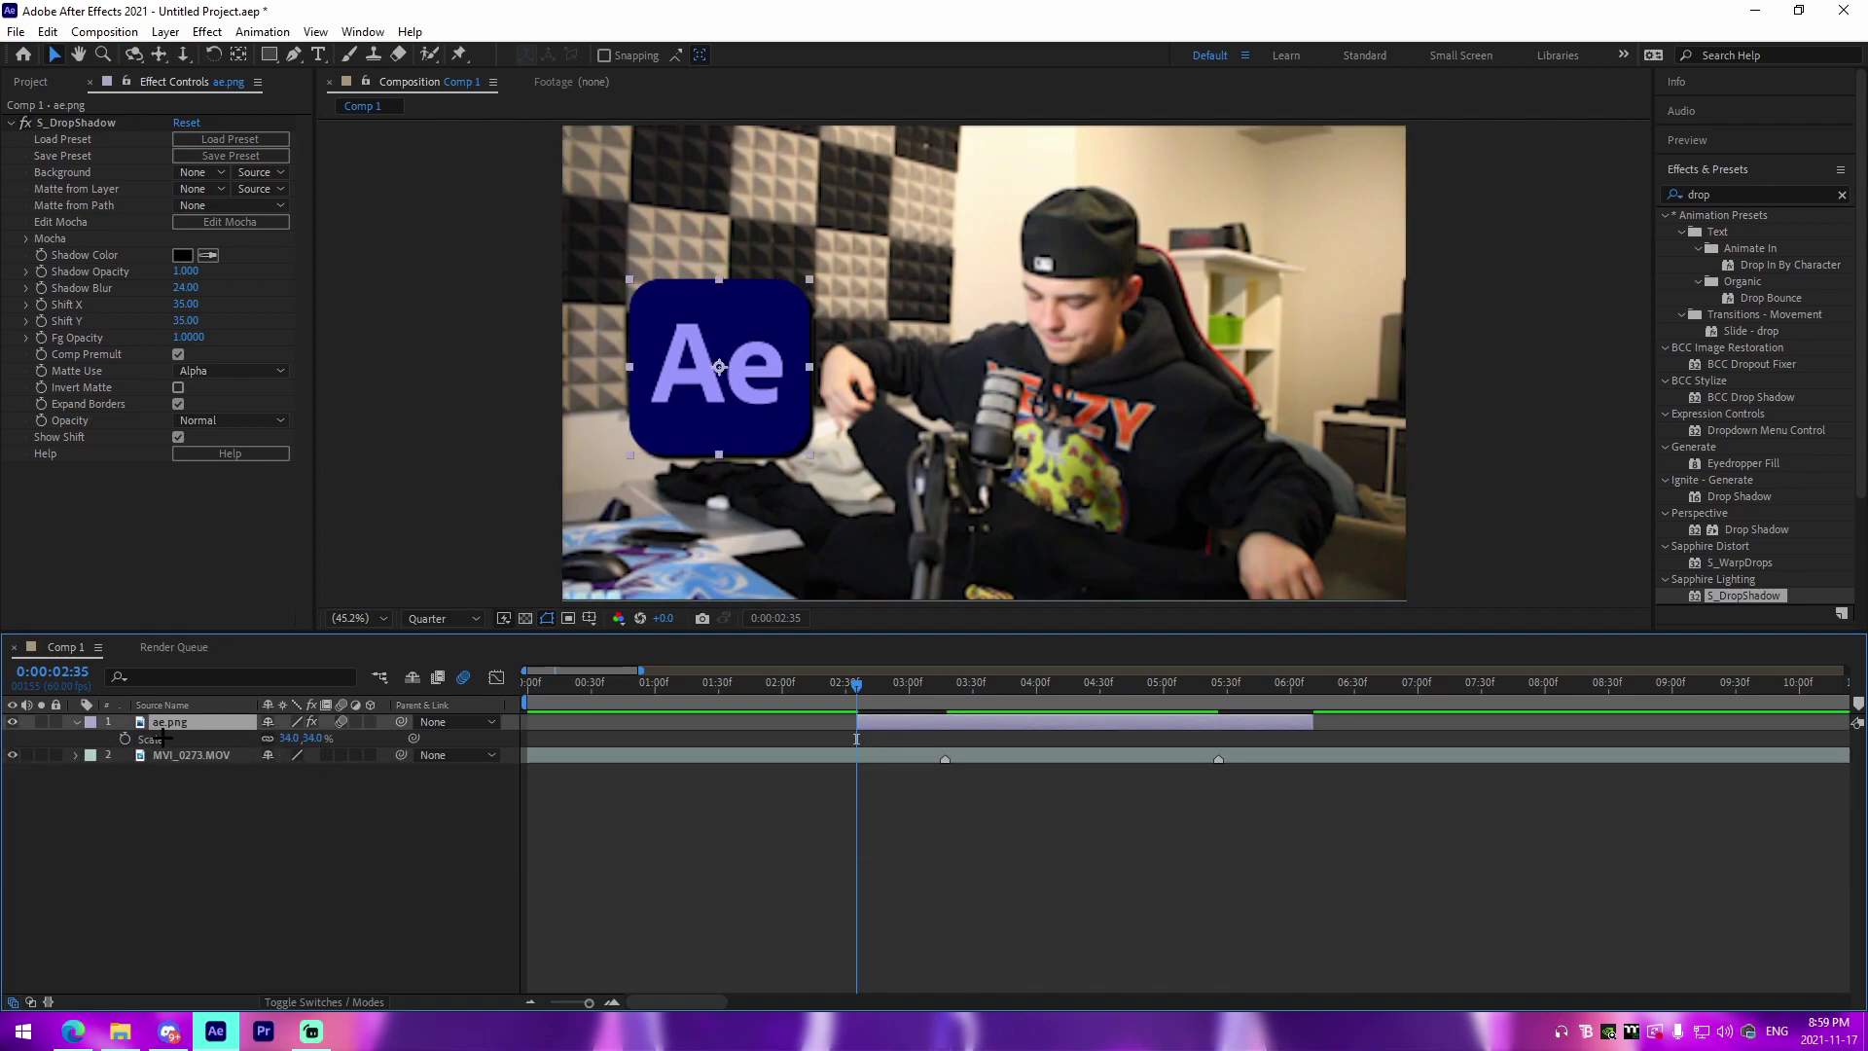
pyautogui.press('k')
pyautogui.click(124, 738)
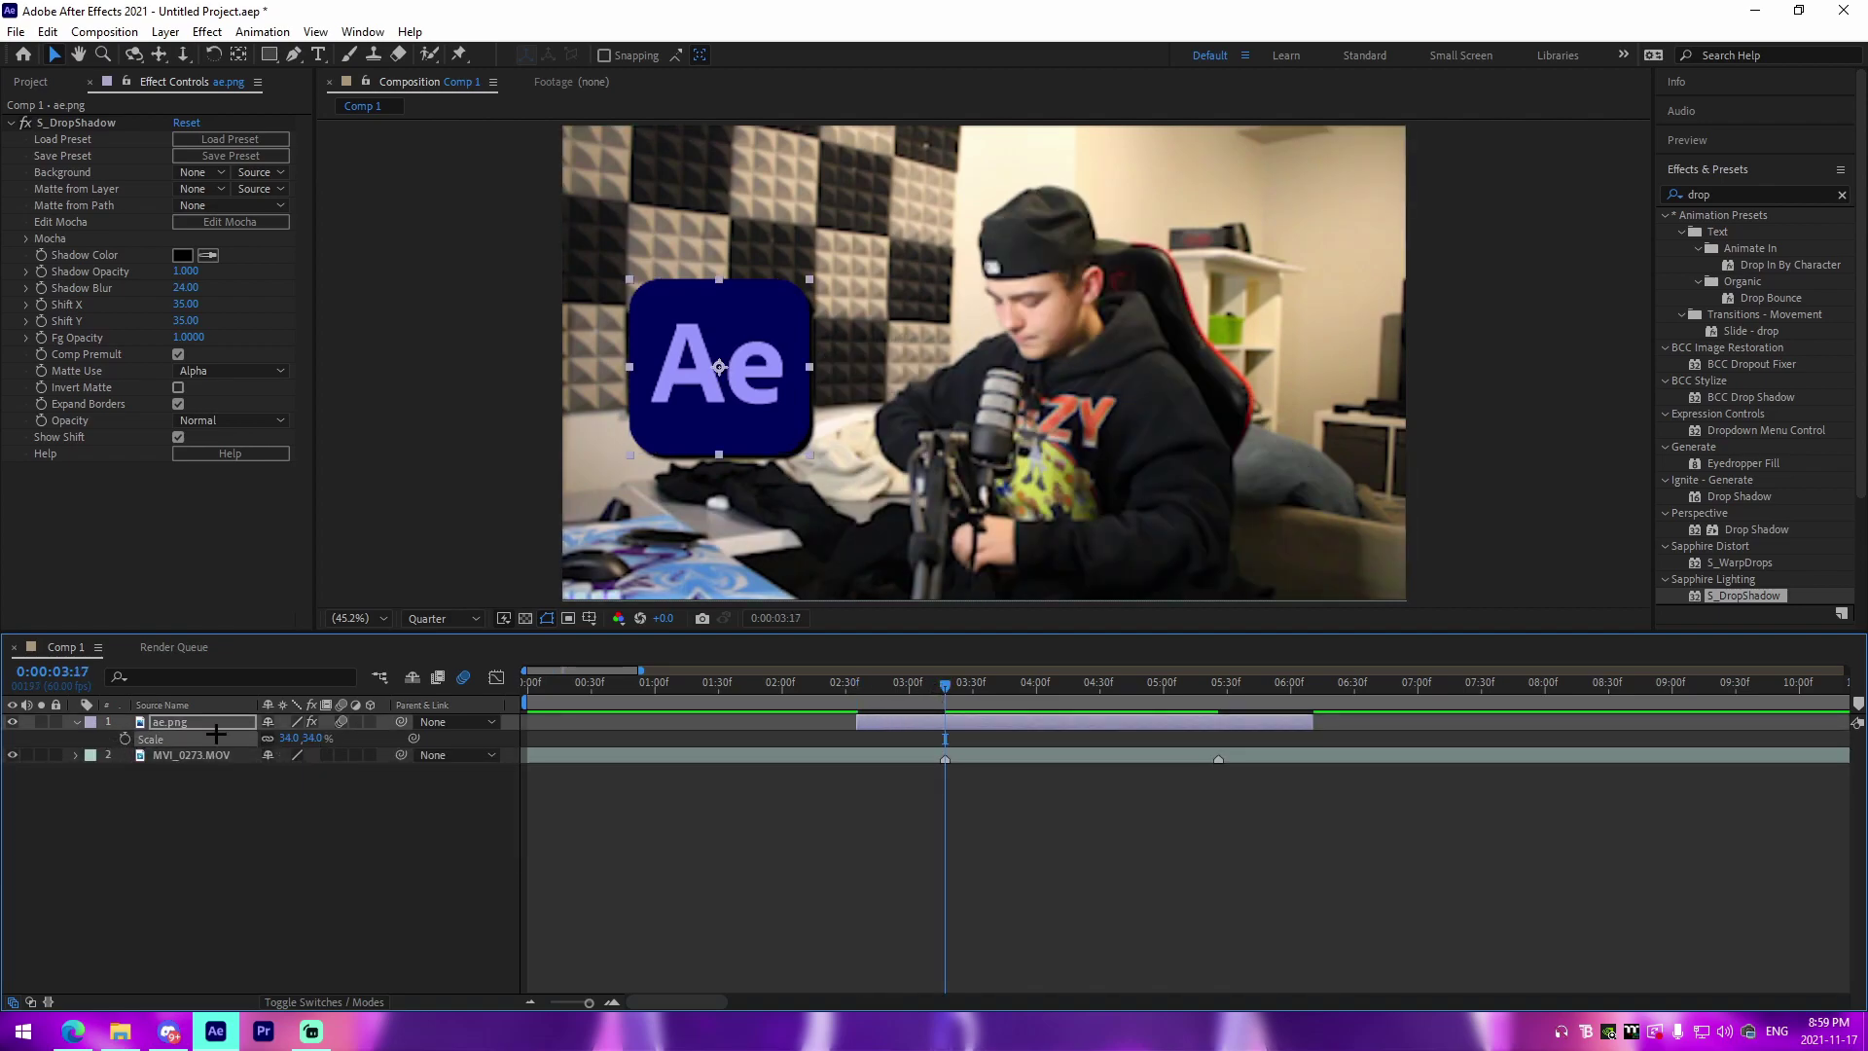
pyautogui.press('k')
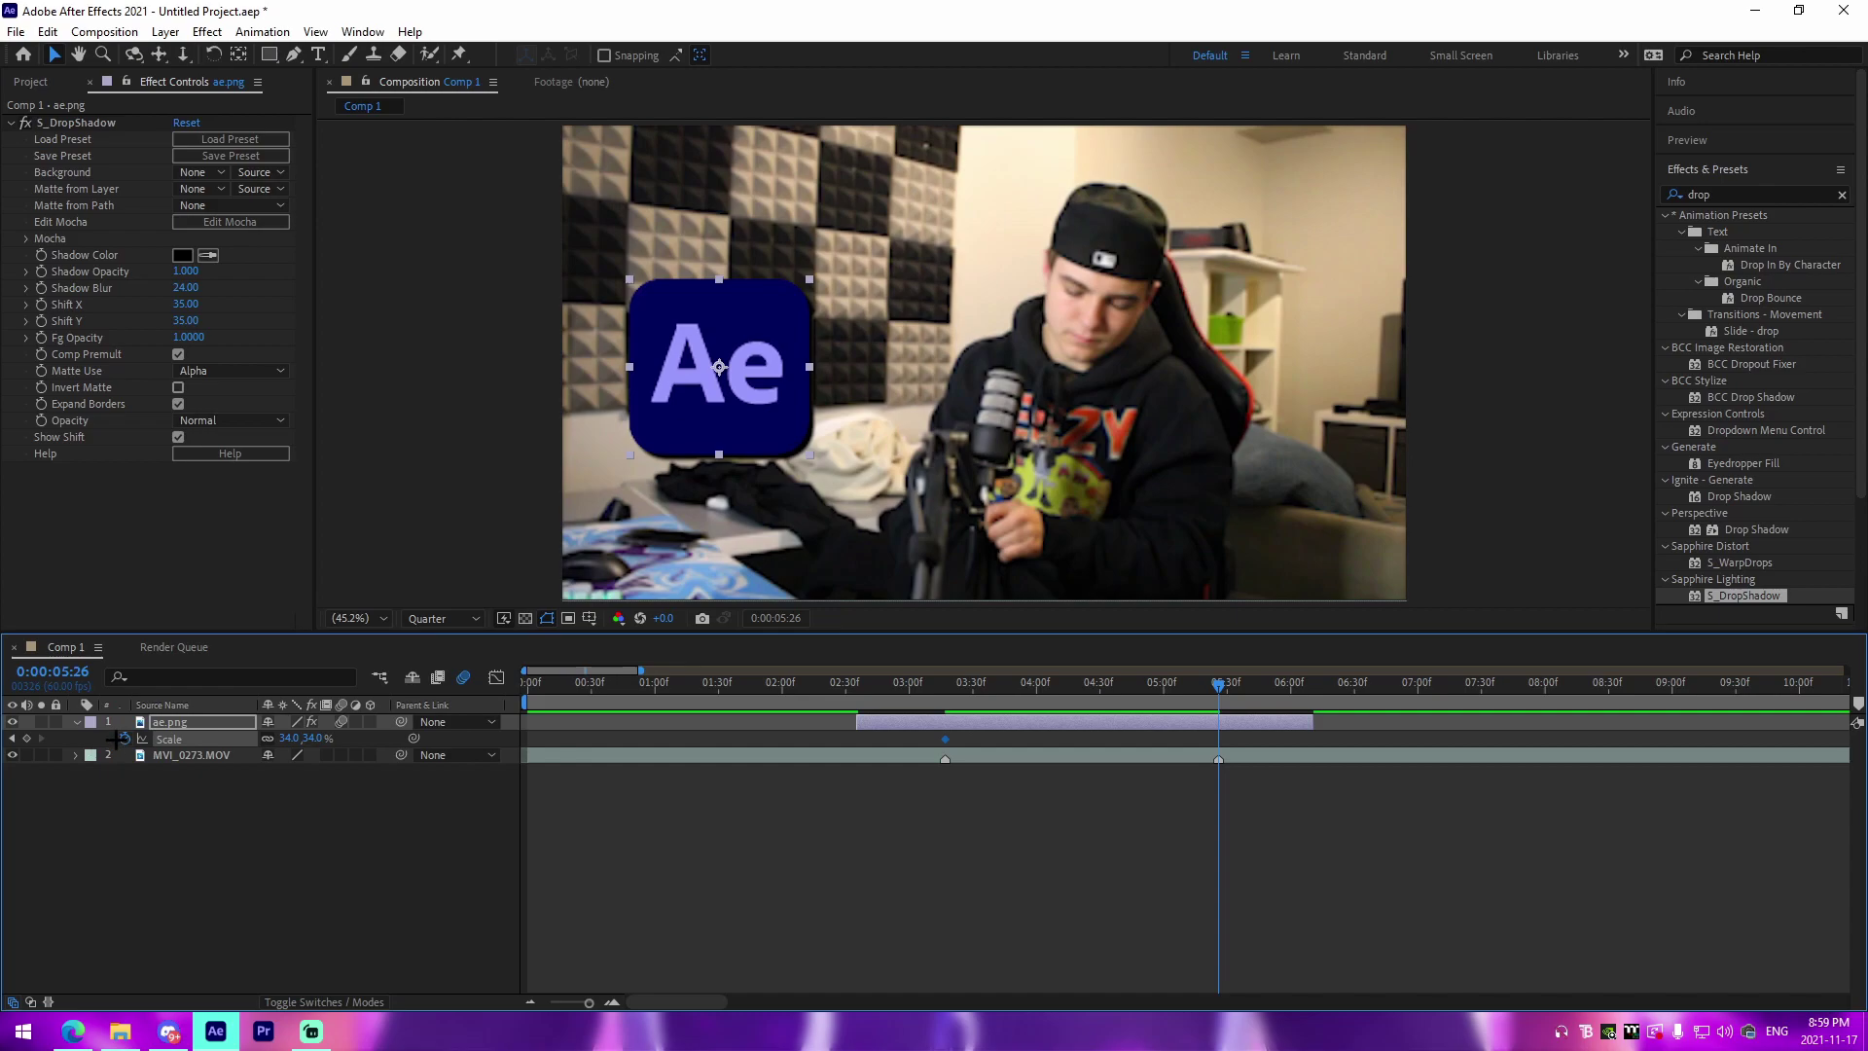
# Set the logo's Scale to 0% at the layer's start, 0:00:02:35, and at its end, 0:00:06:10.
pyautogui.press('i')
pyautogui.click(292, 739)
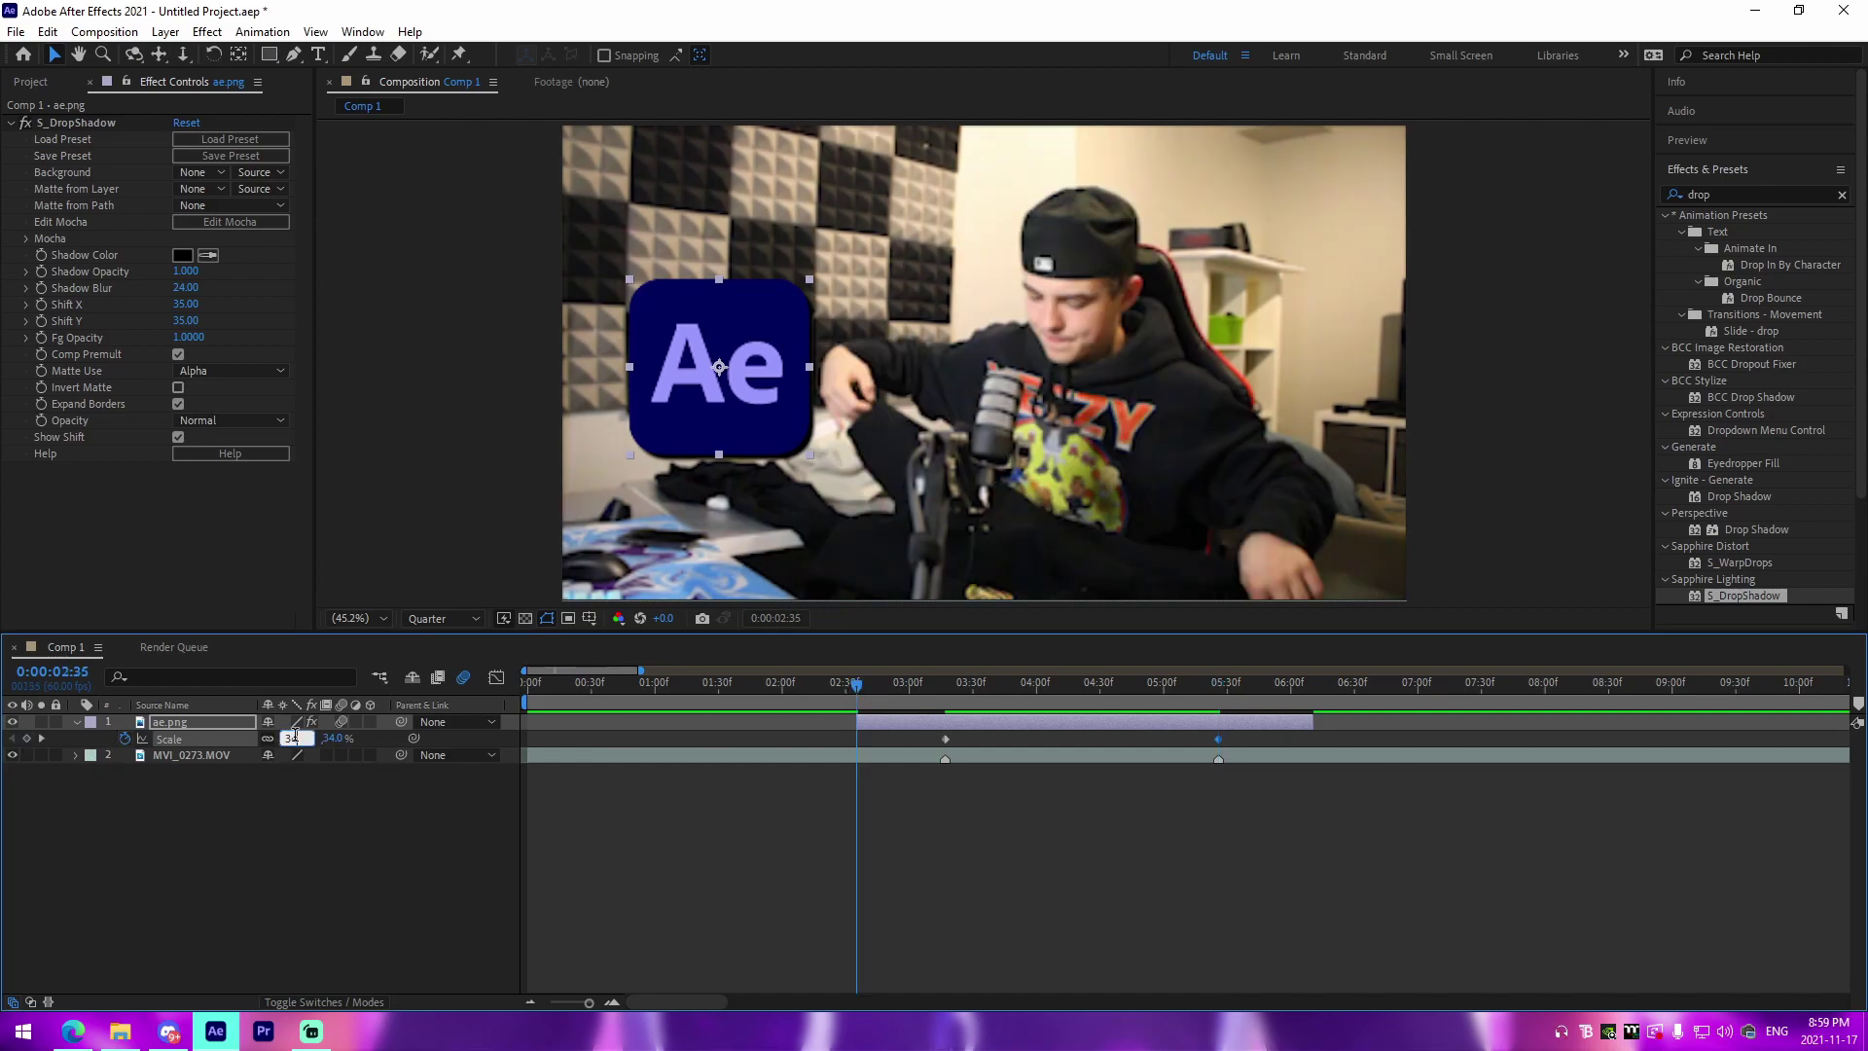
pyautogui.write('0')
pyautogui.press('Return')
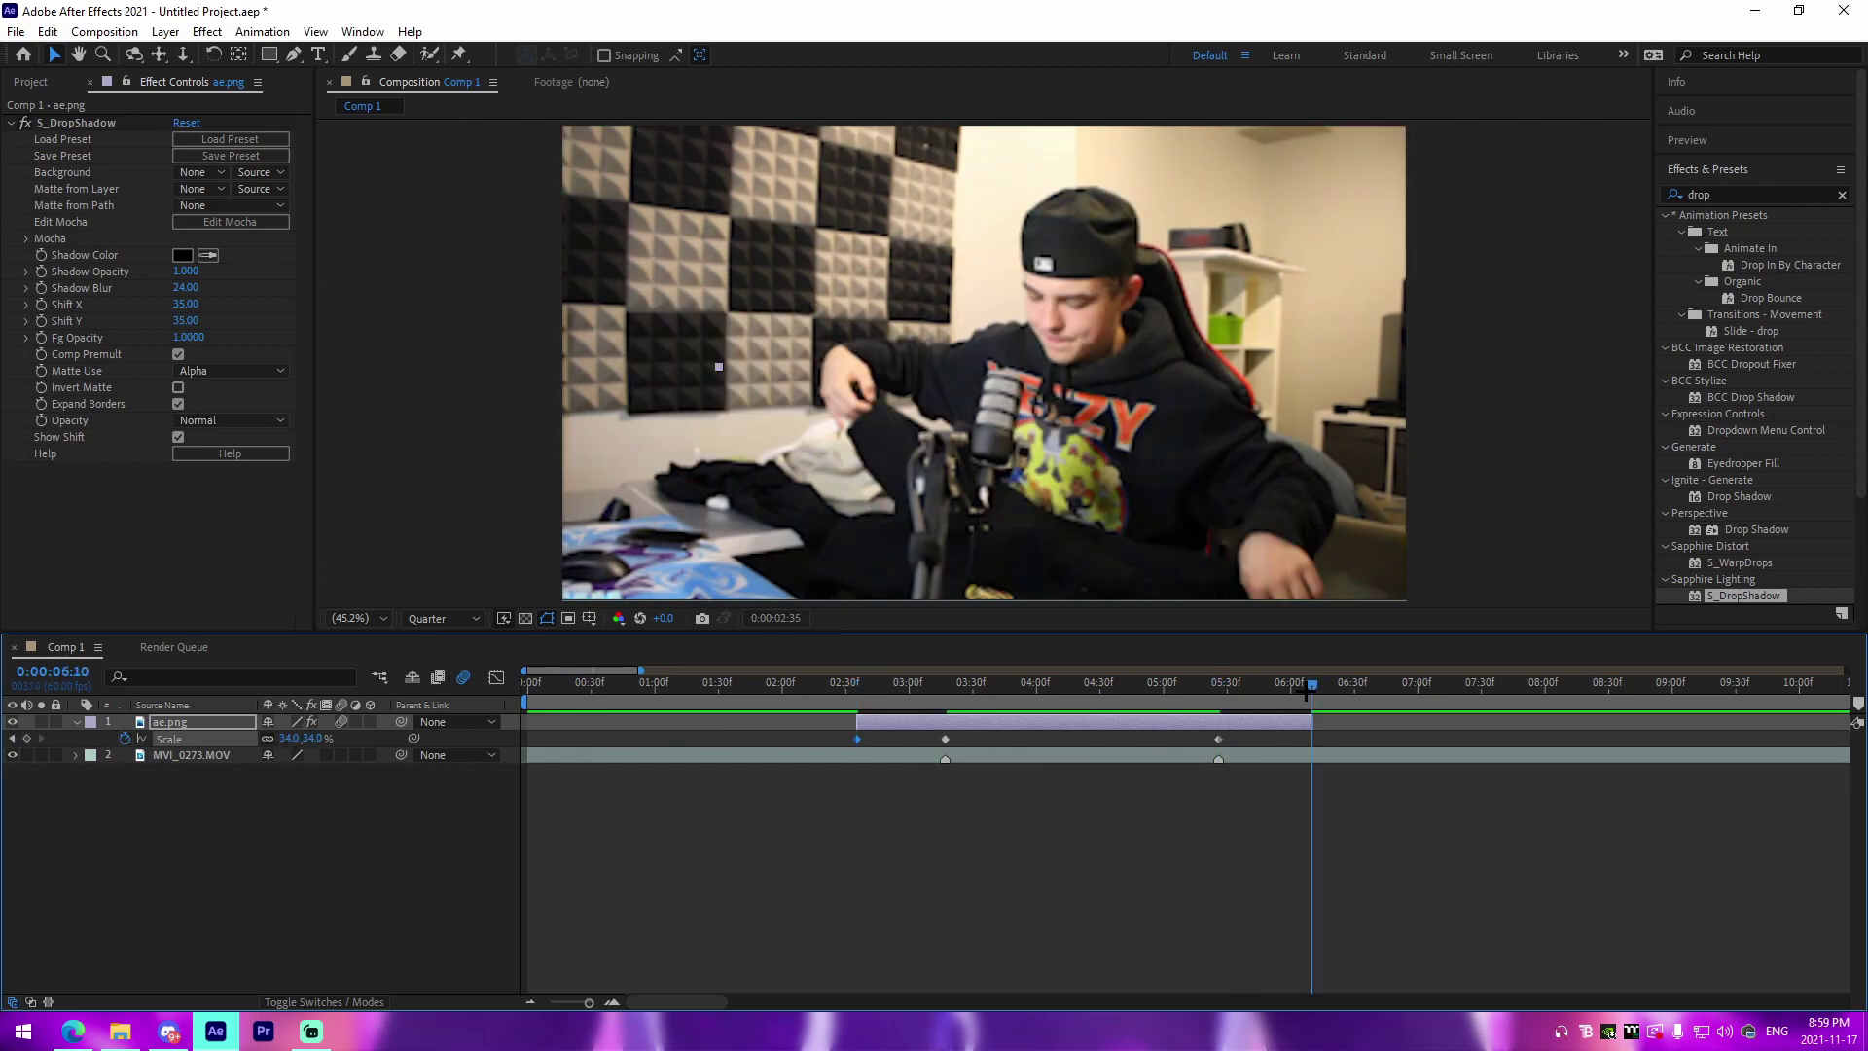
pyautogui.click(1306, 692)
pyautogui.click(294, 738)
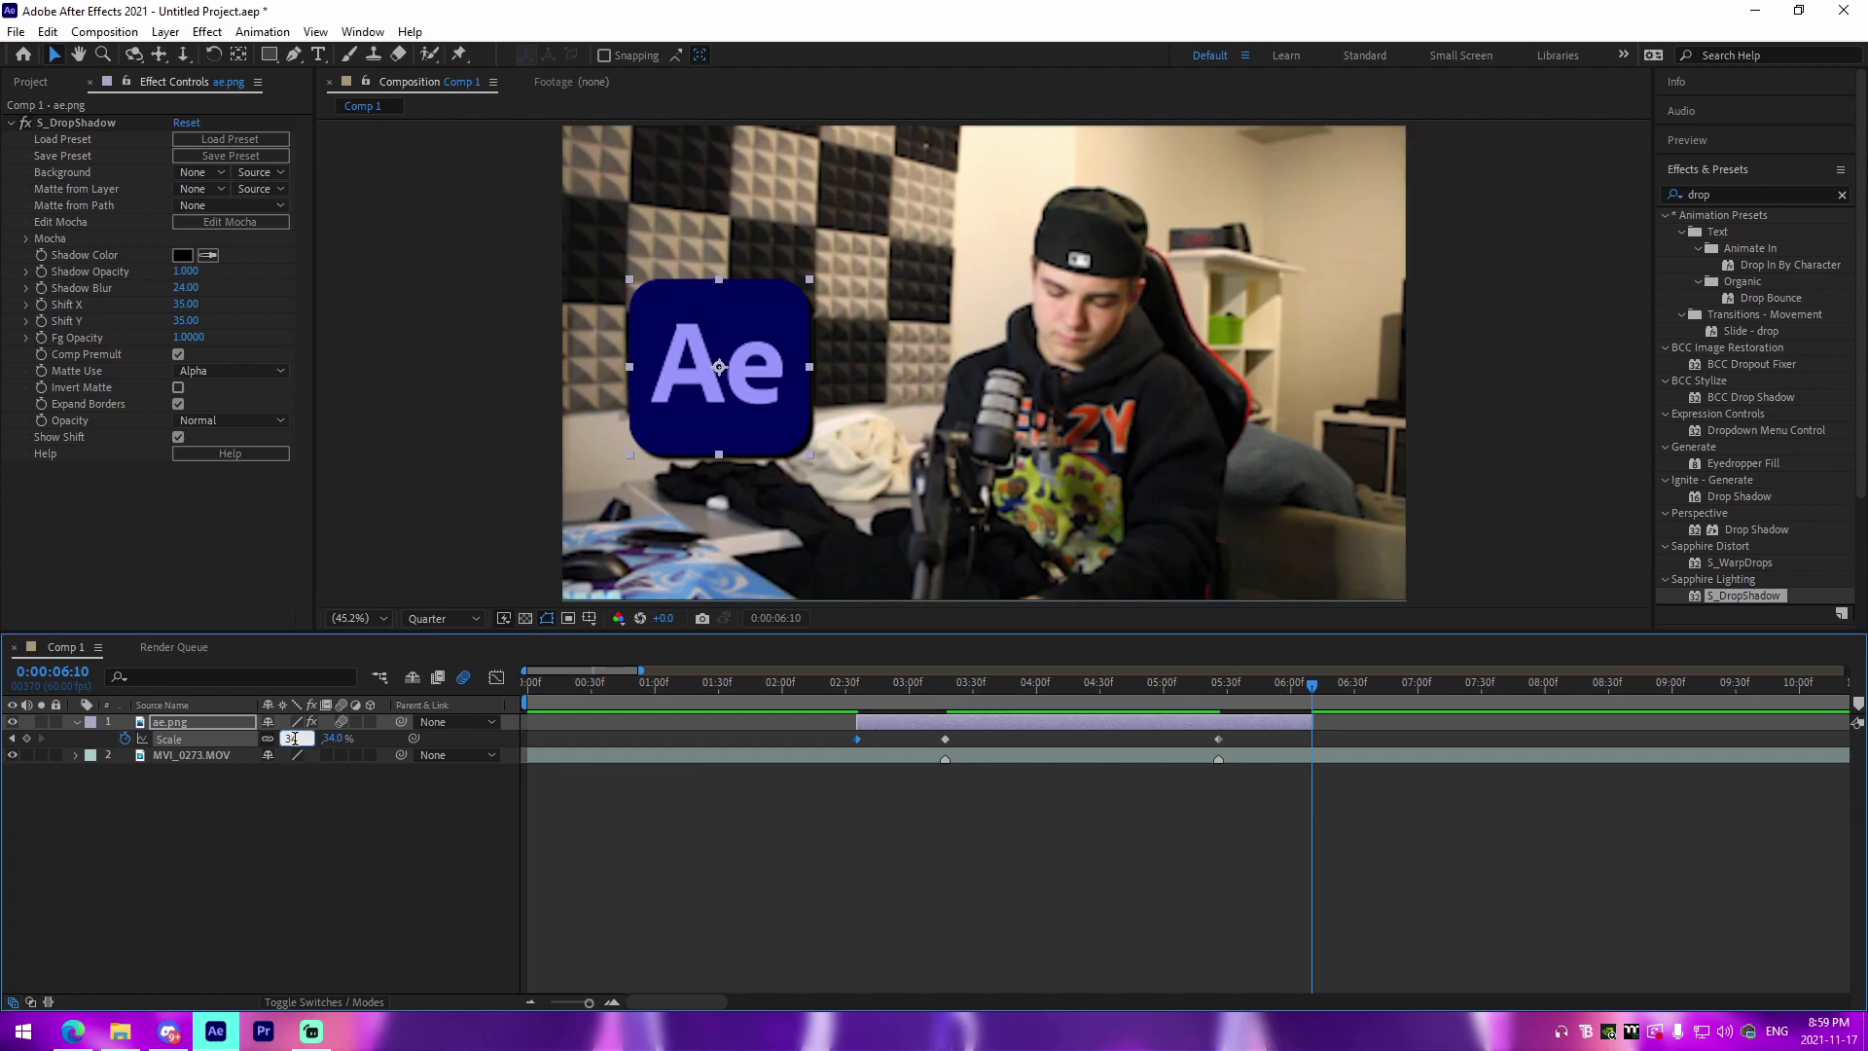
pyautogui.write('0')
pyautogui.press('Return')
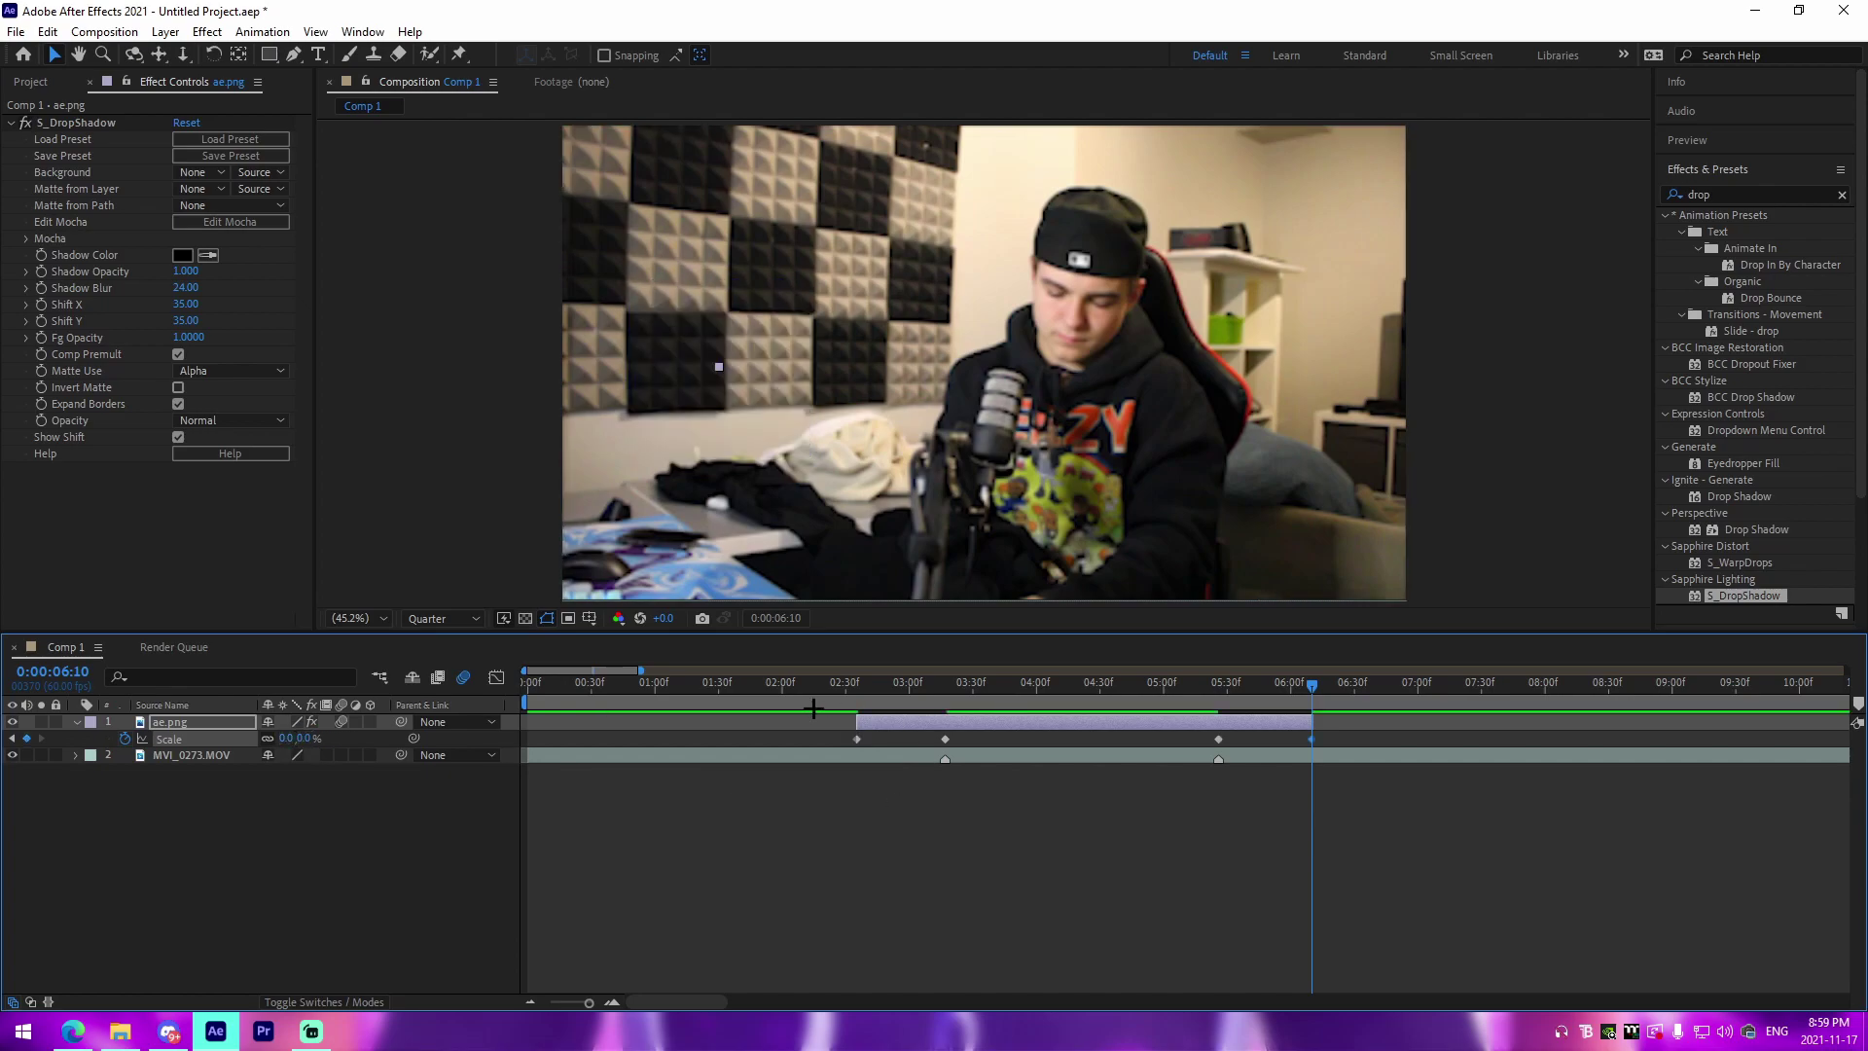
# Apply Easy Ease to all four Scale keyframes and display the scale-in curve in the graph editor.
pyautogui.moveTo(1214, 741); pyautogui.dragTo(672, 723)
pyautogui.click(497, 678)
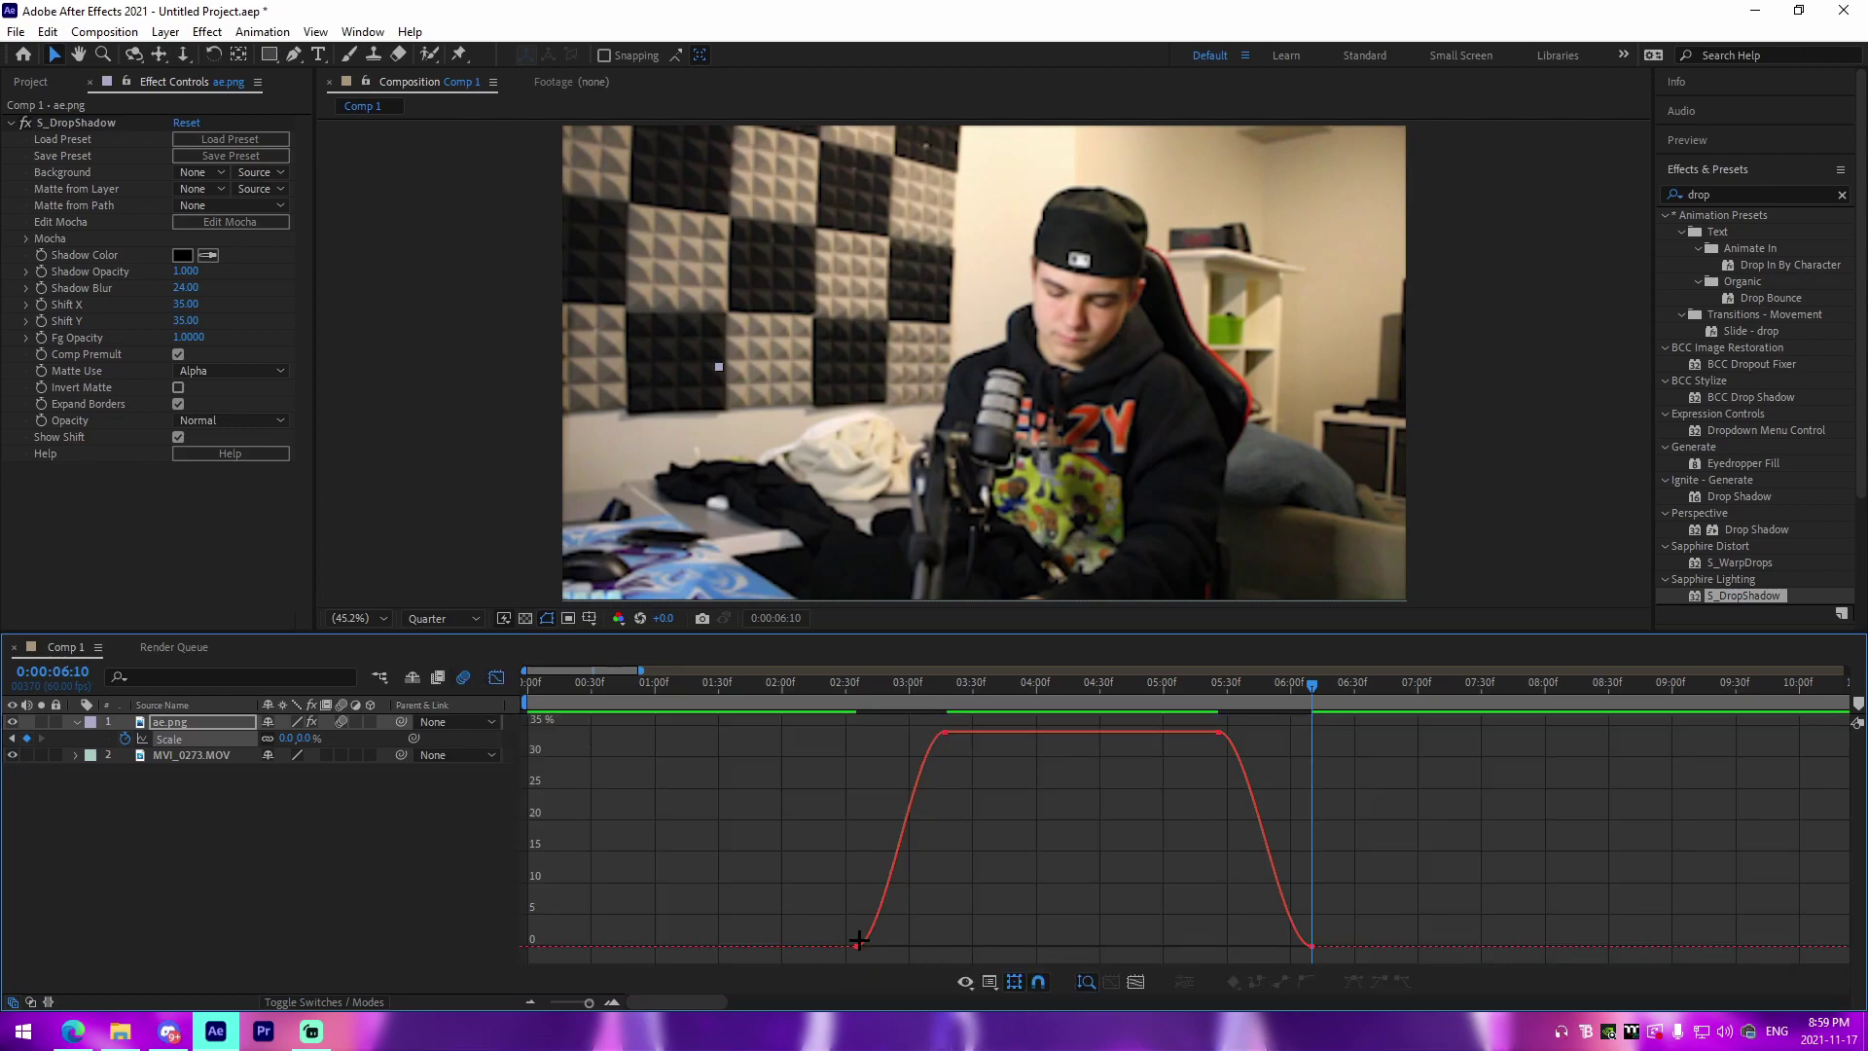
pyautogui.click(612, 1002)
pyautogui.click(612, 1002)
pyautogui.moveTo(646, 893); pyautogui.dragTo(1355, 909)
pyautogui.moveTo(959, 909); pyautogui.dragTo(1462, 915)
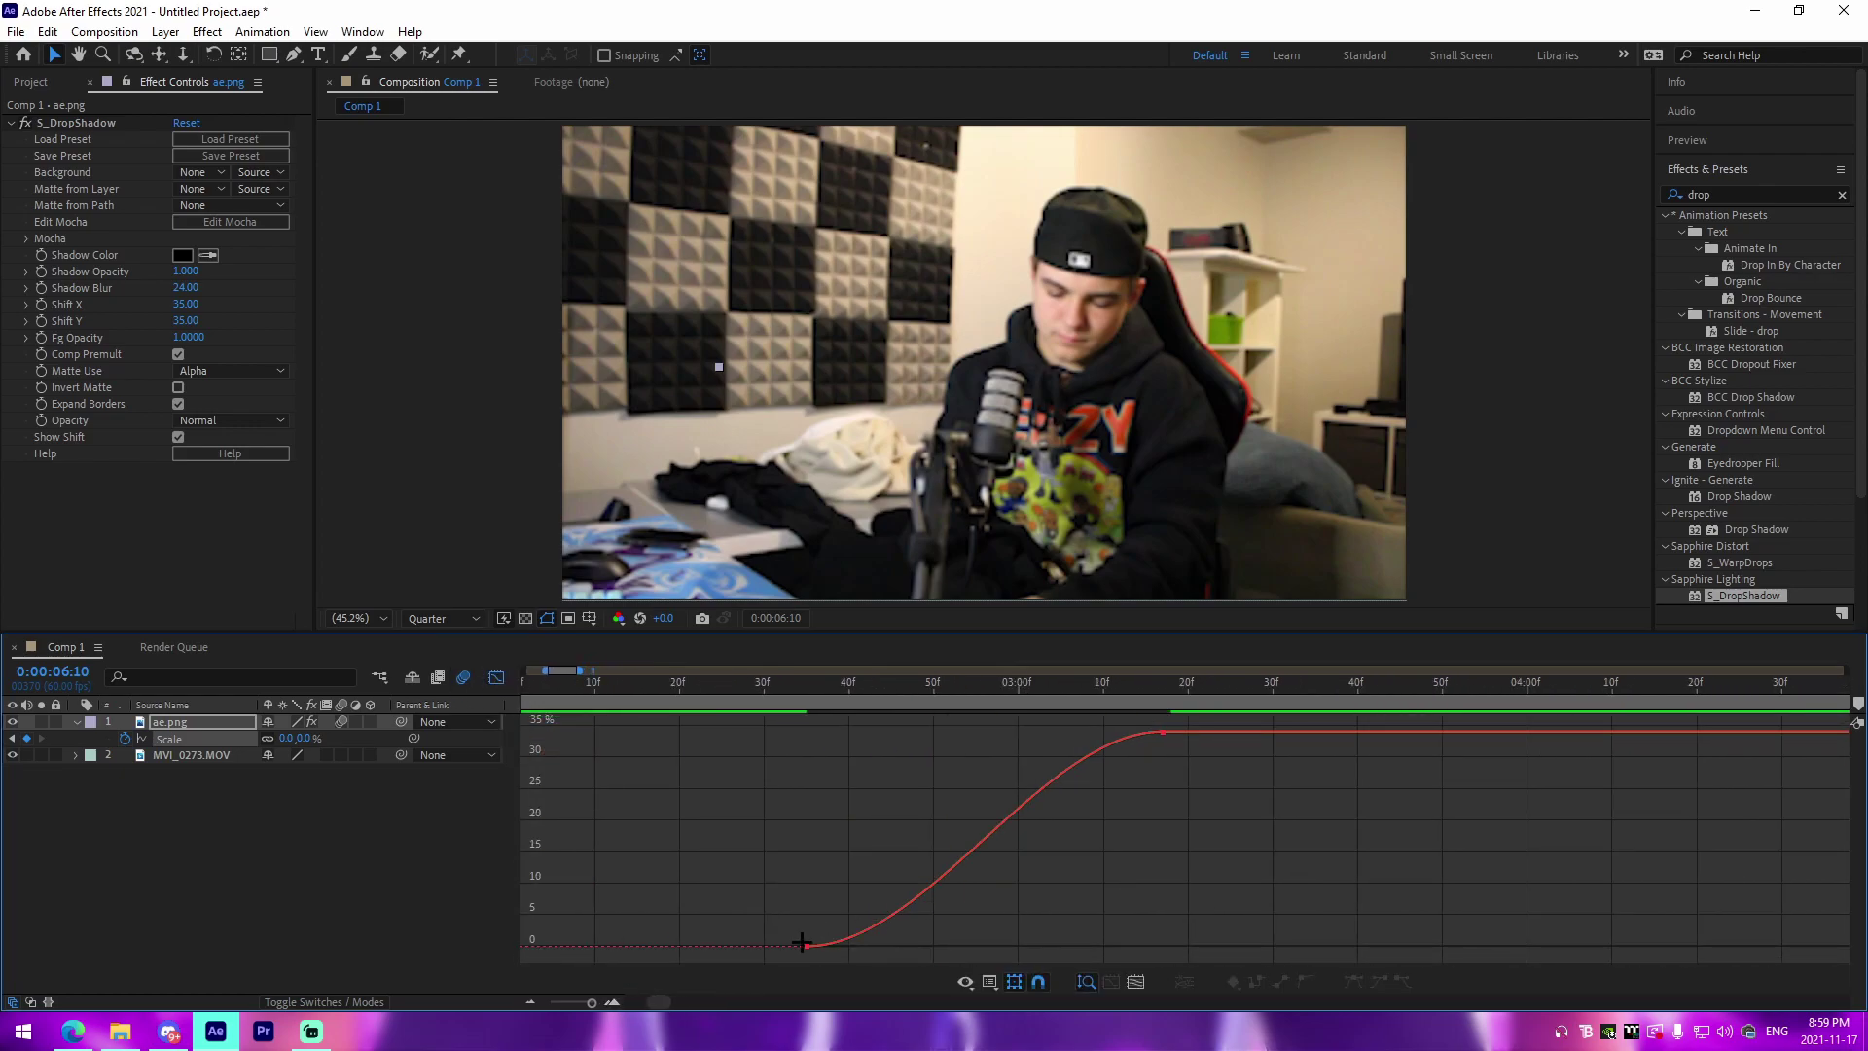
# Lengthen both easing handles between the first two Scale keyframes to steepen the scale-in curve, and close the graph editor.
pyautogui.click(808, 946)
pyautogui.moveTo(927, 947); pyautogui.dragTo(1079, 947)
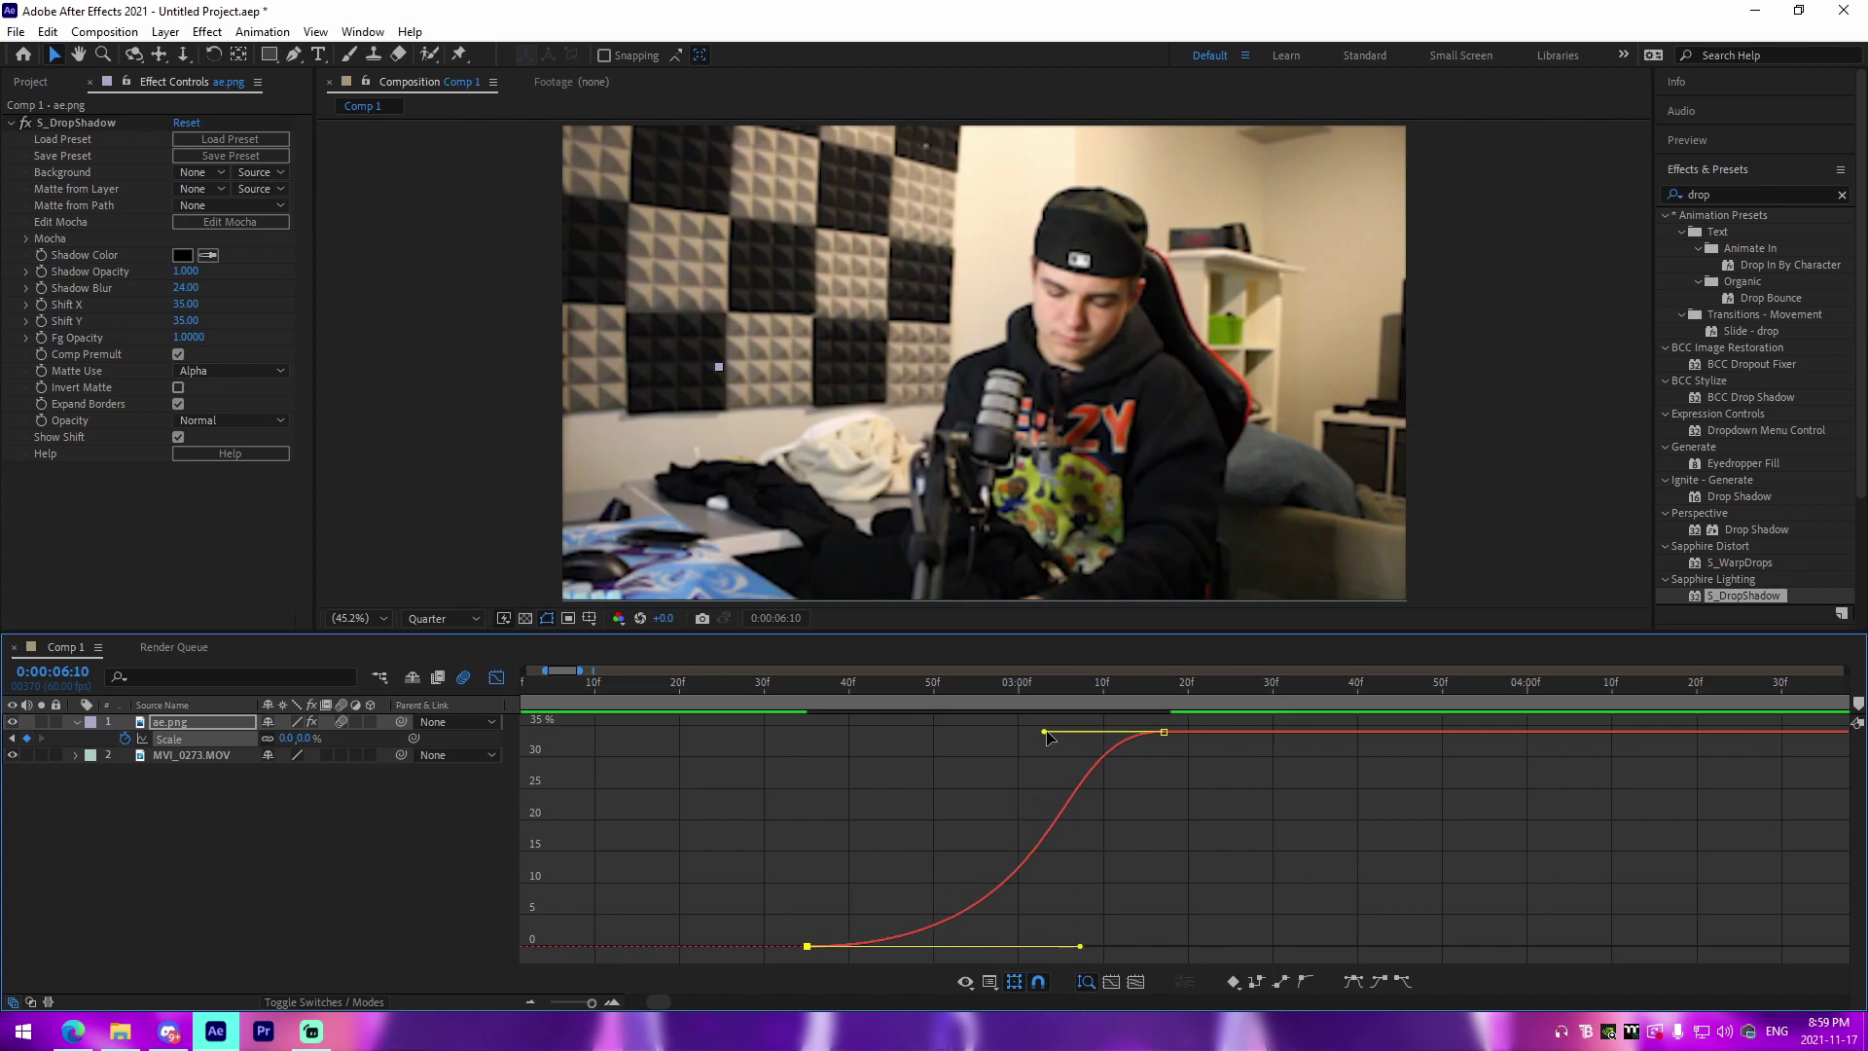
pyautogui.moveTo(1039, 734); pyautogui.dragTo(829, 732)
pyautogui.click(496, 679)
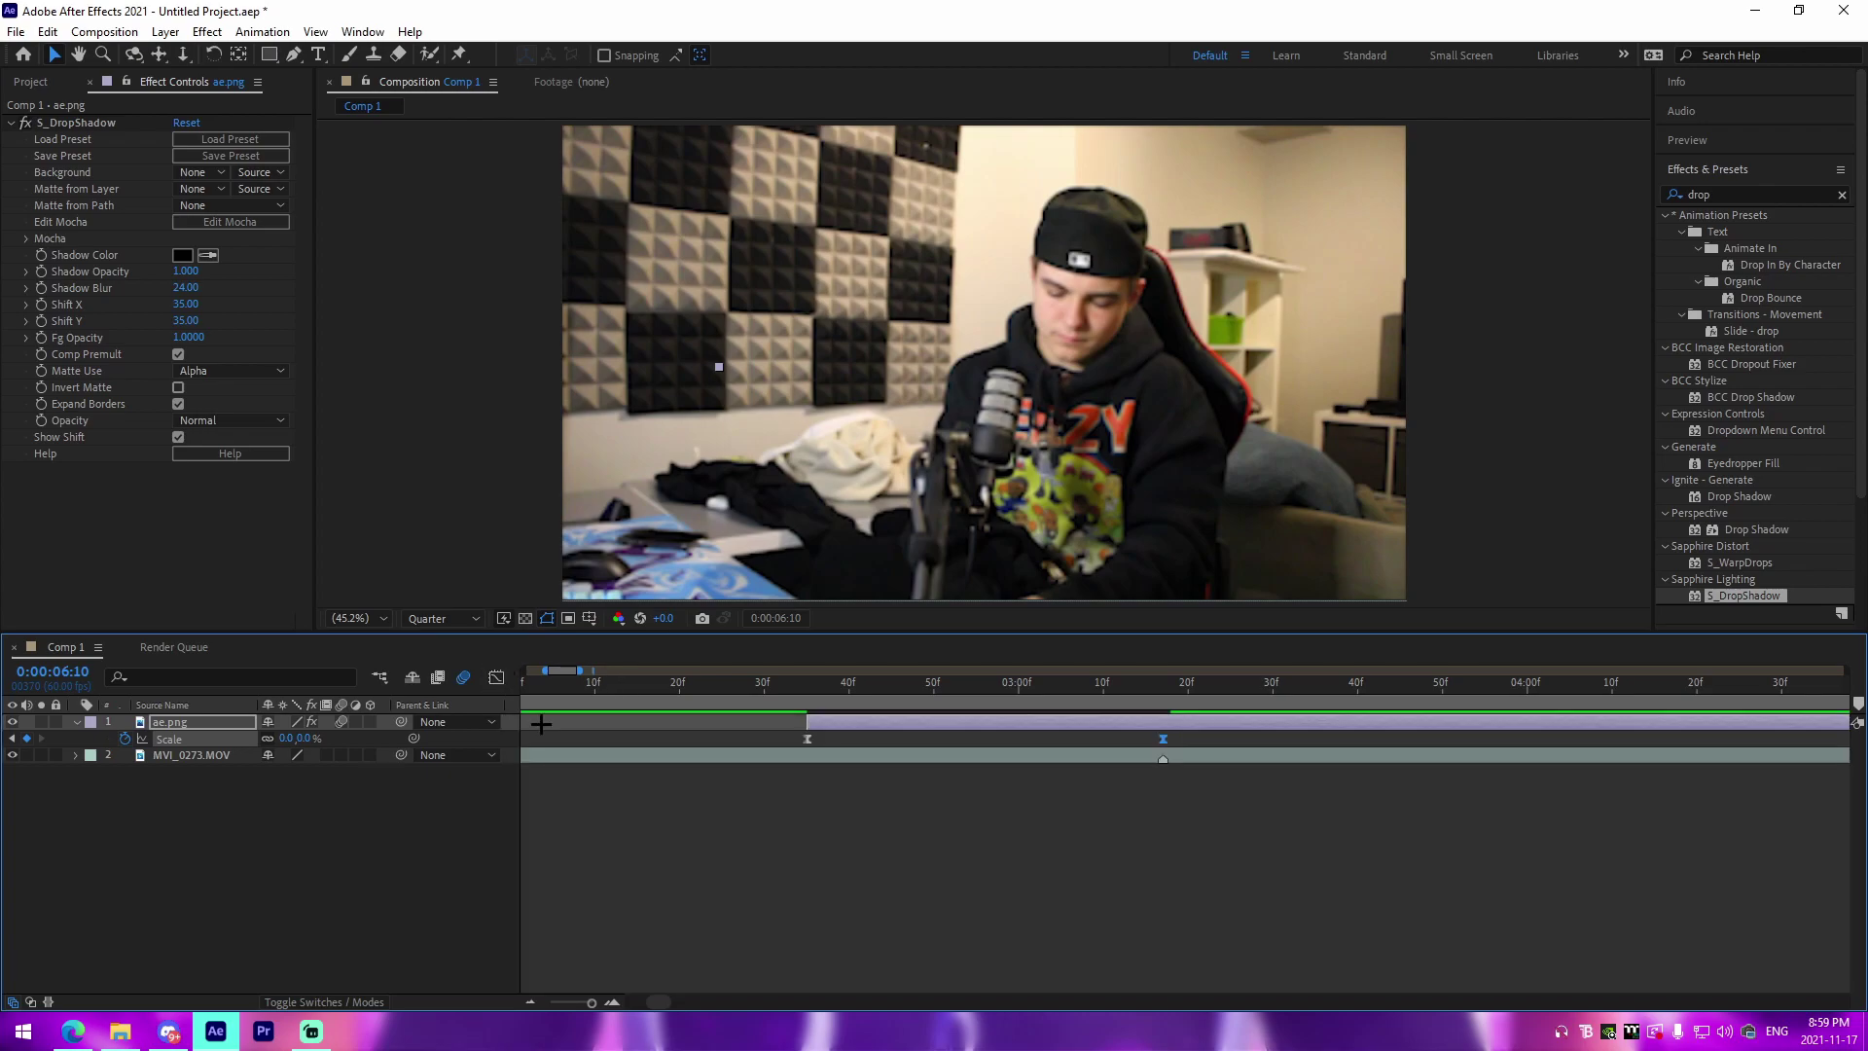
# Lengthen both easing handles between the last two Scale keyframes to steepen the scale-out curve, and preview it.
pyautogui.scroll(-6, 1130, 837)
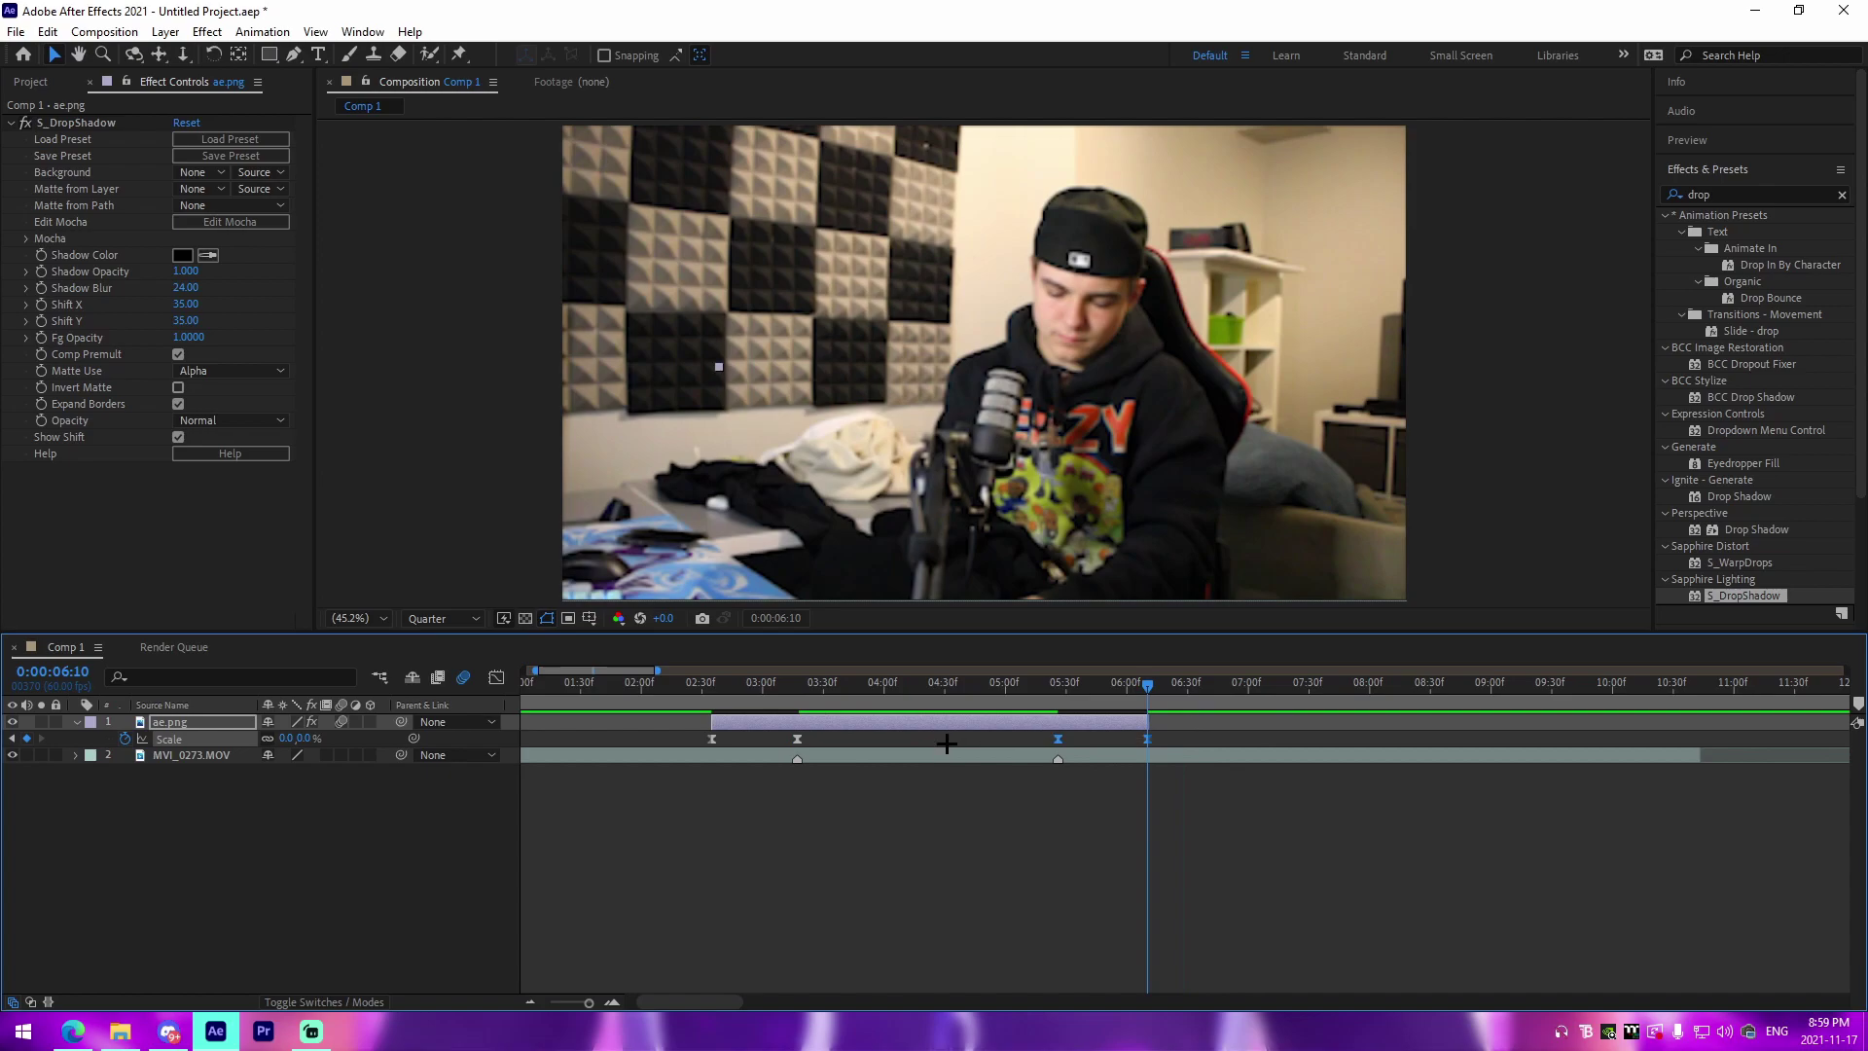
pyautogui.click(496, 679)
pyautogui.scroll(5, 1119, 824)
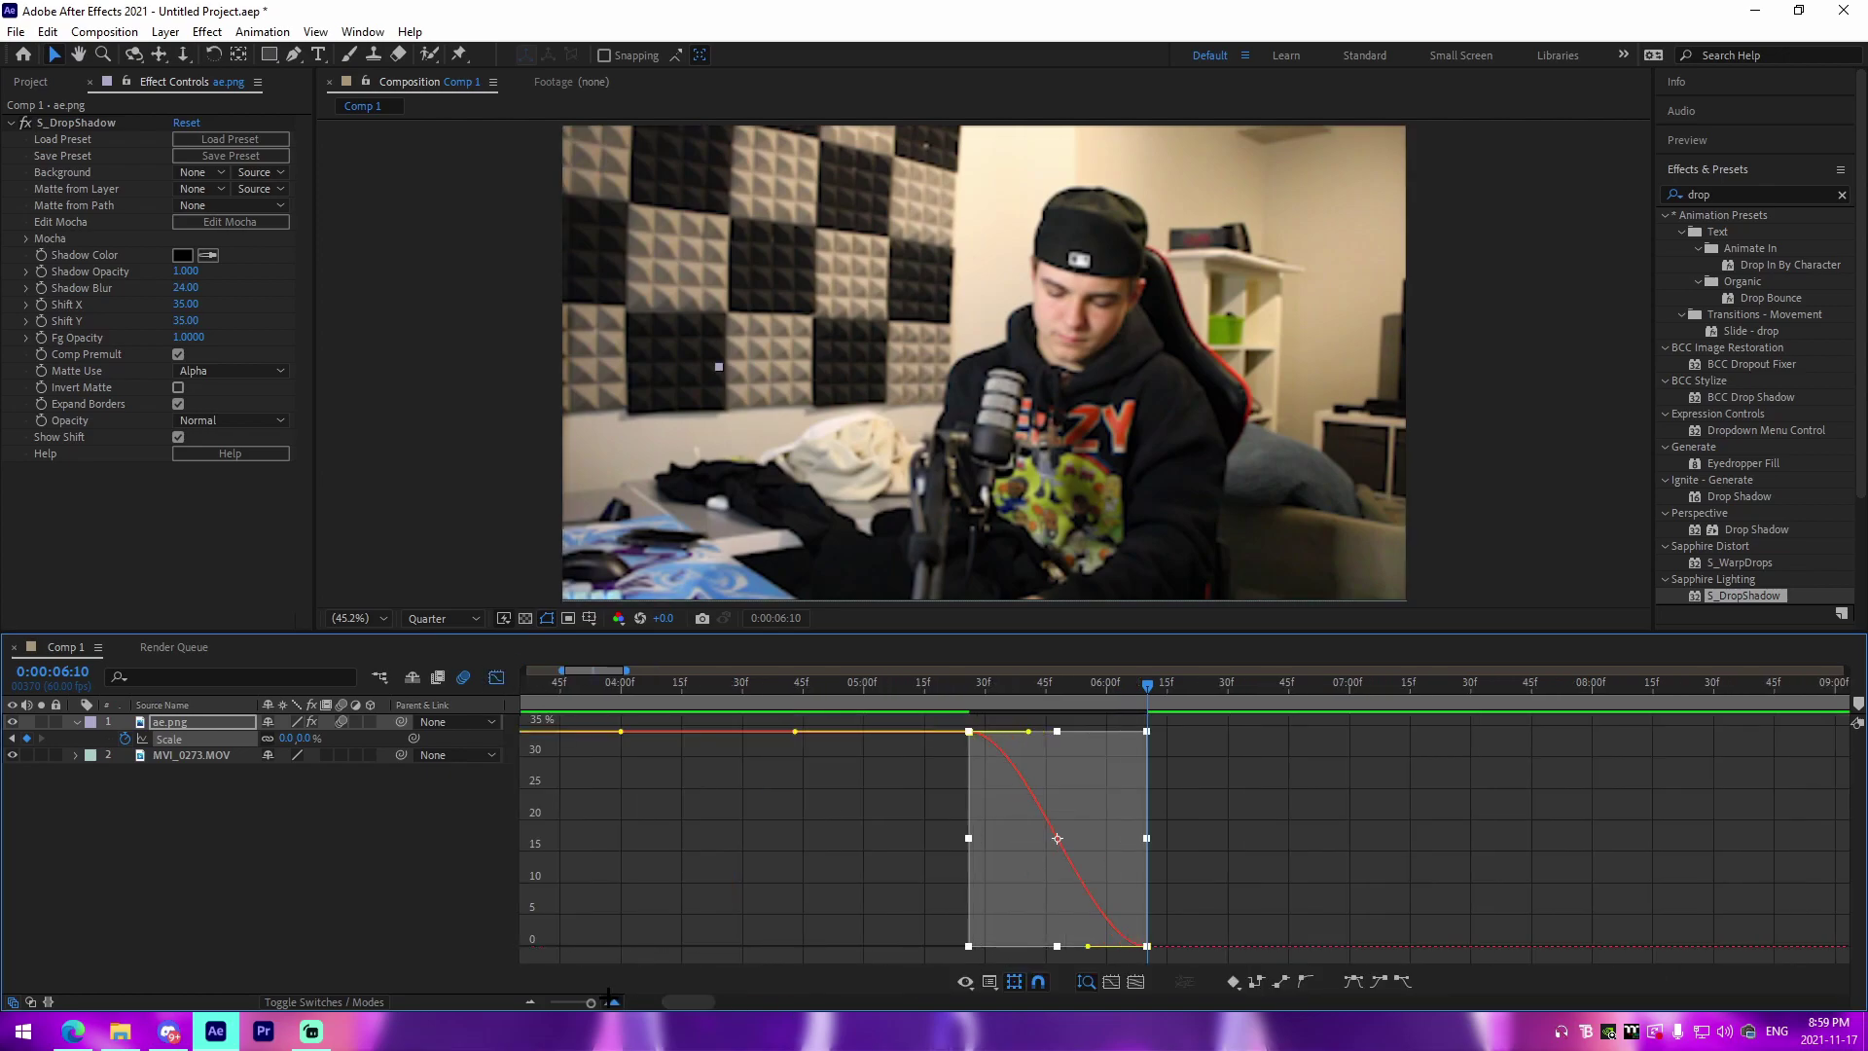
pyautogui.click(790, 732)
pyautogui.moveTo(910, 732); pyautogui.dragTo(1068, 731)
pyautogui.moveTo(1028, 946); pyautogui.dragTo(825, 946)
pyautogui.click(662, 684)
pyautogui.press('space')
pyautogui.scroll(-5, 659, 827)
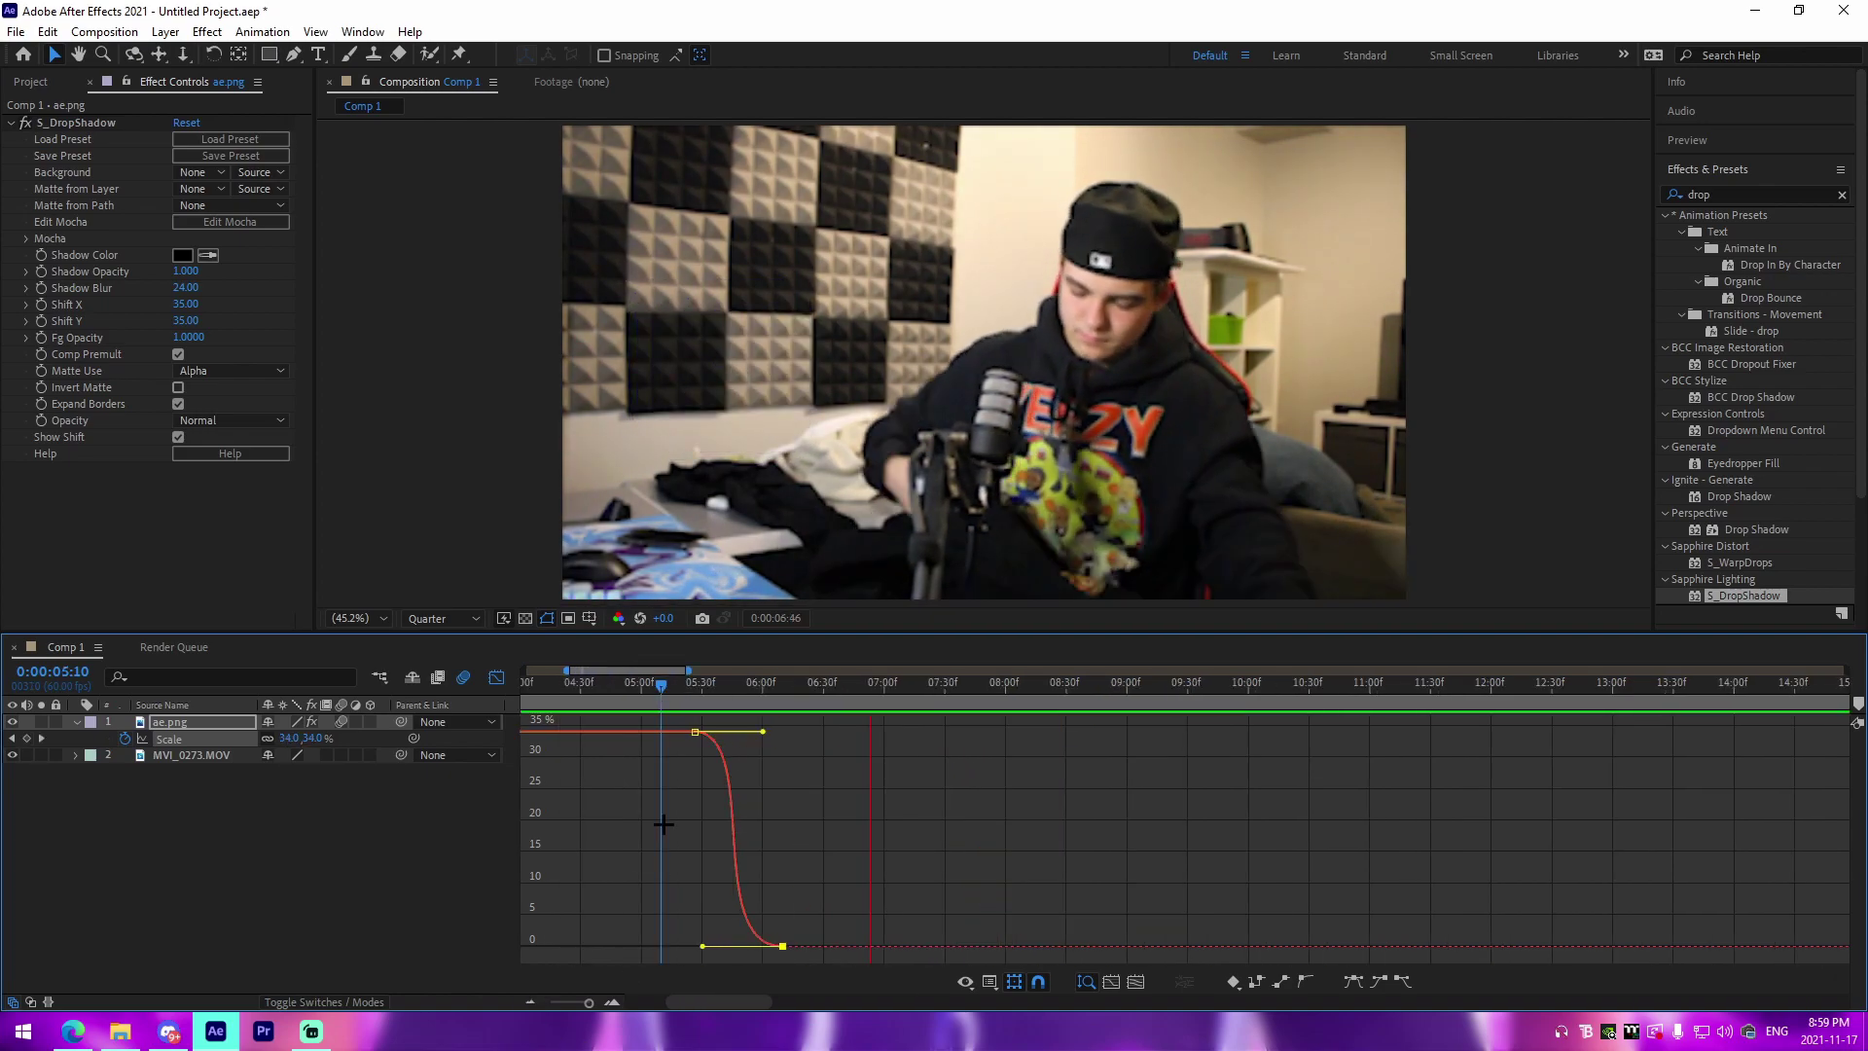
pyautogui.press('space')
# Add a Rotation keyframe to the logo at the first marker, 0:00:03:17, and check the Scale keyframes at the layer's start.
pyautogui.click(496, 677)
pyautogui.click(925, 694)
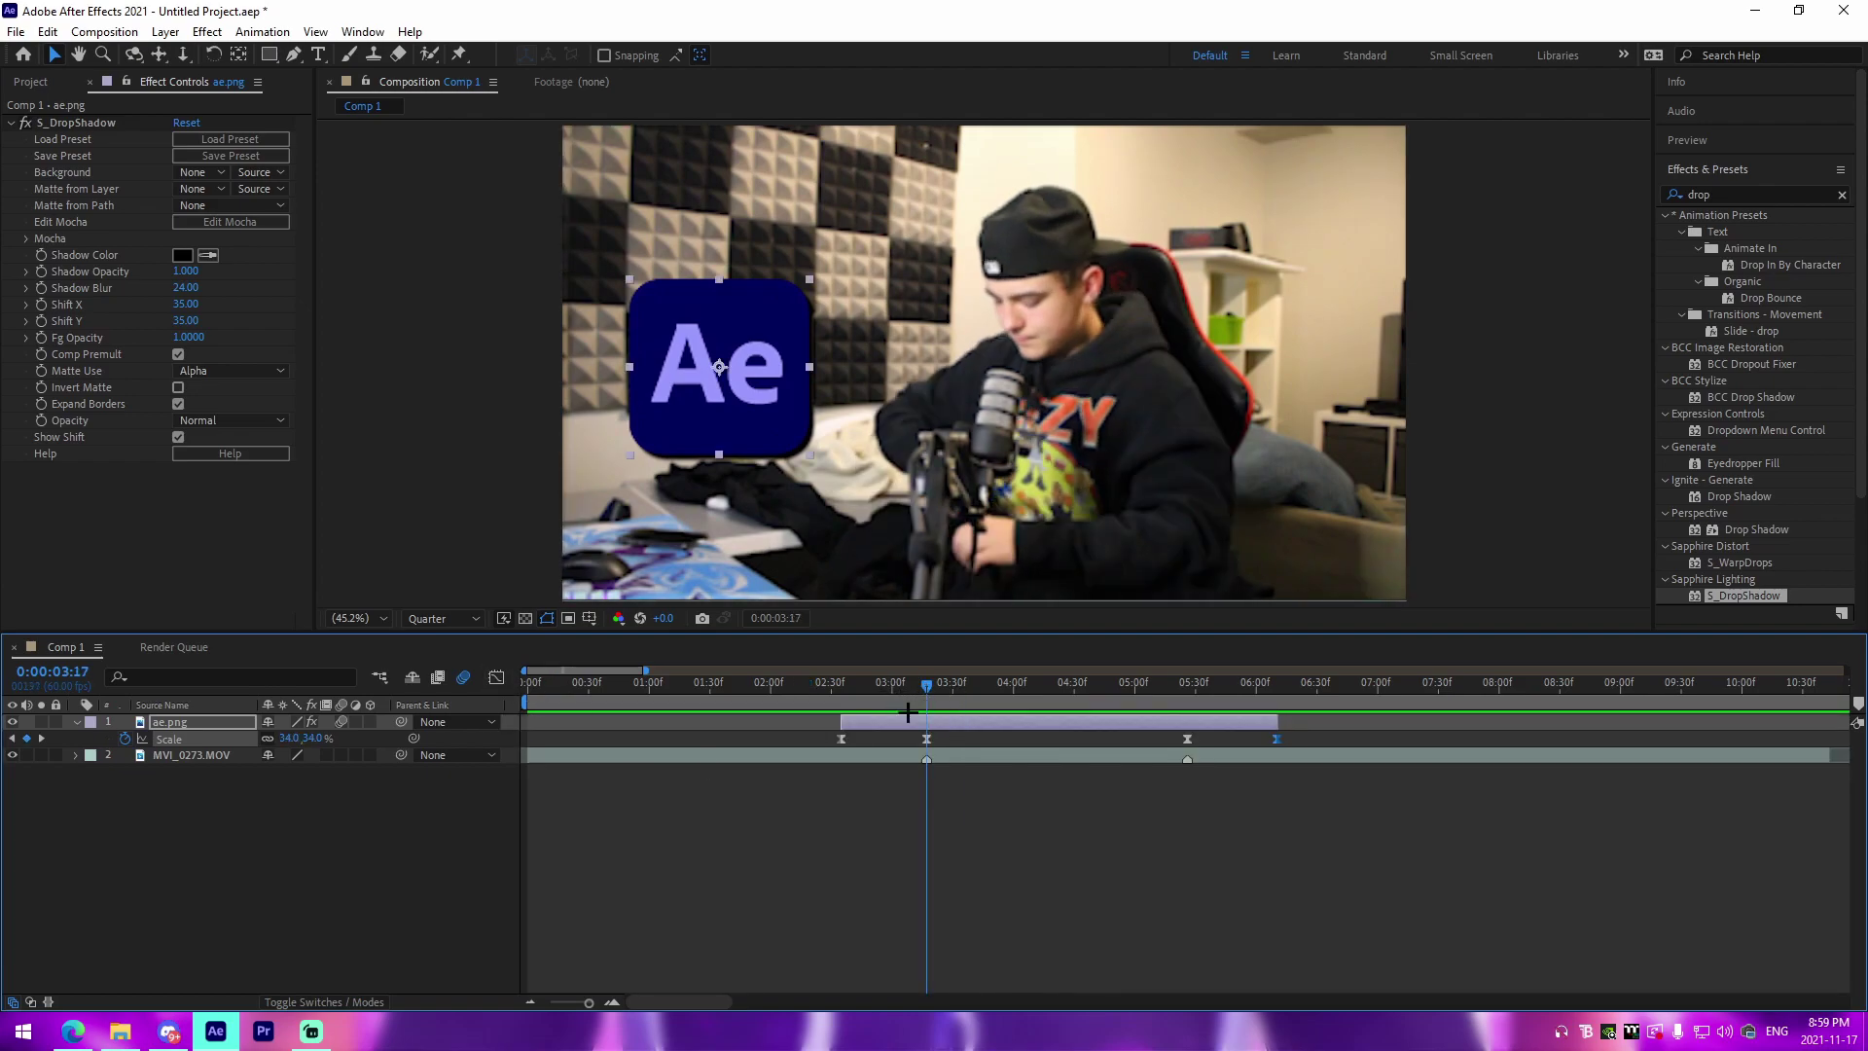
pyautogui.press('r')
pyautogui.moveTo(905, 673); pyautogui.dragTo(843, 684)
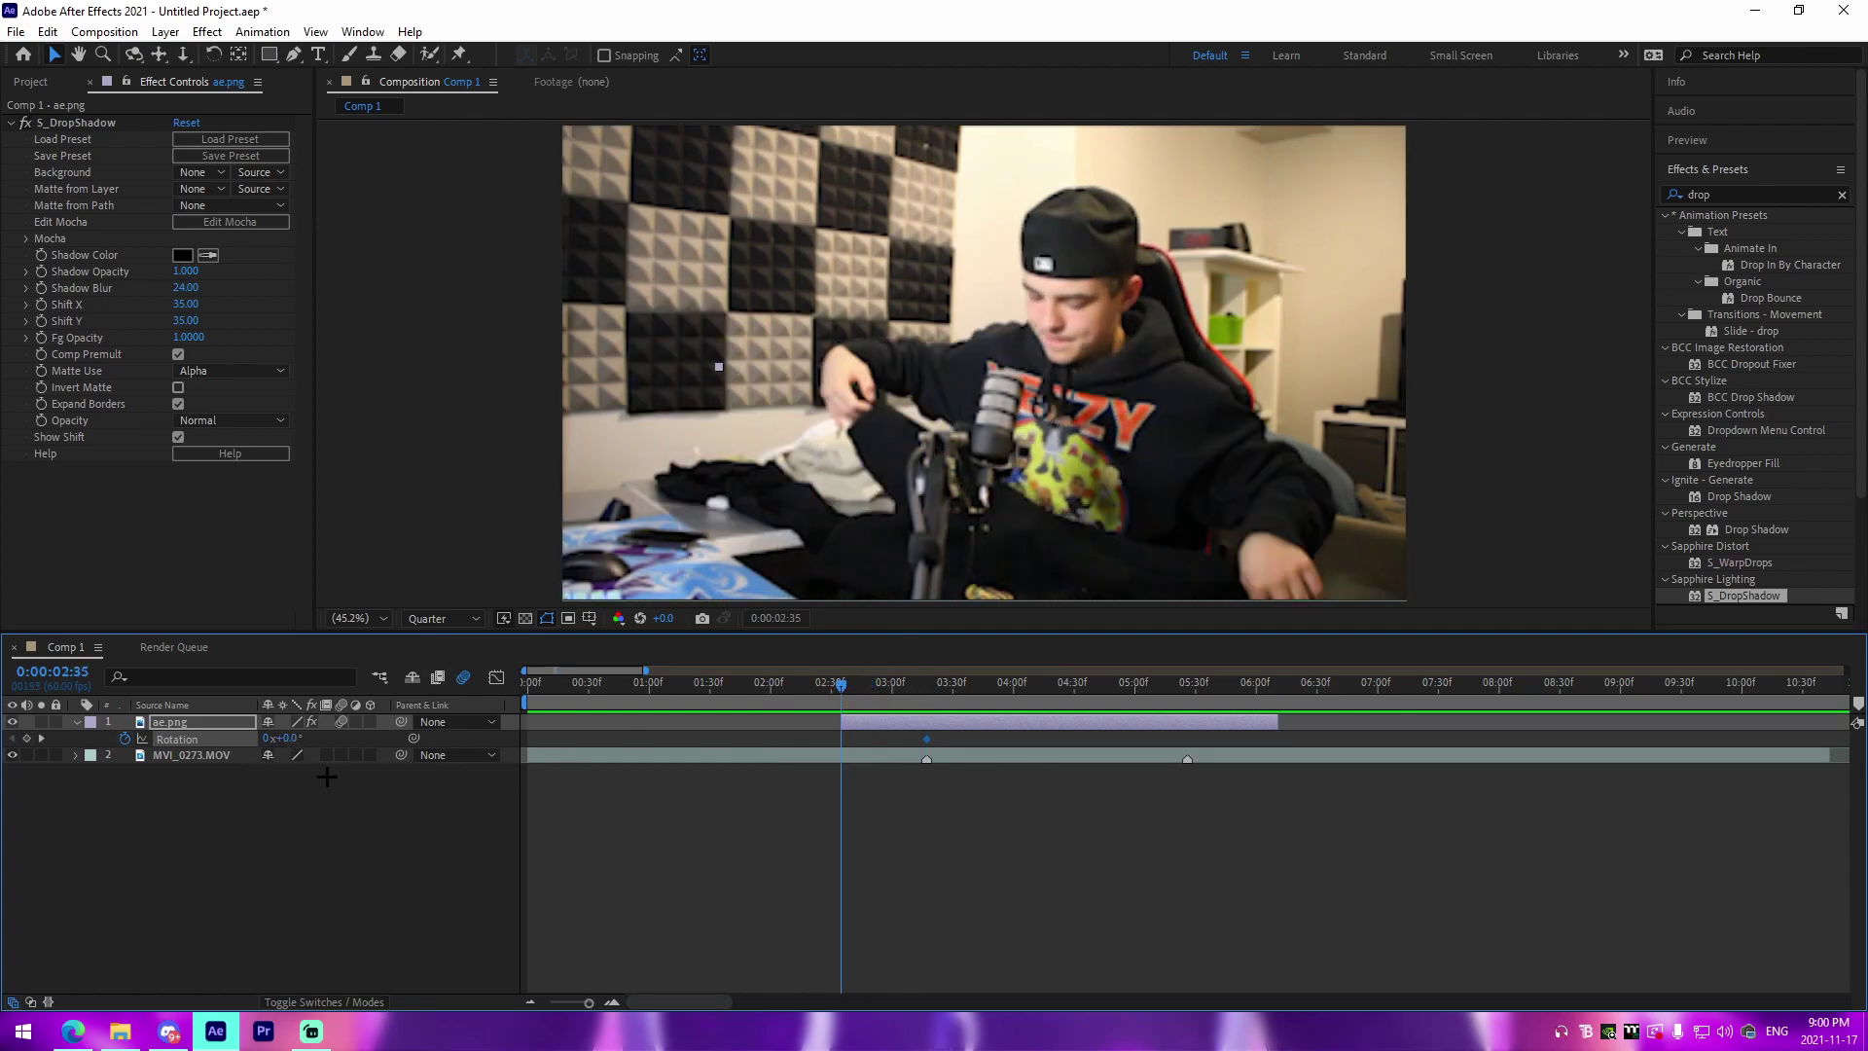
pyautogui.press('s')
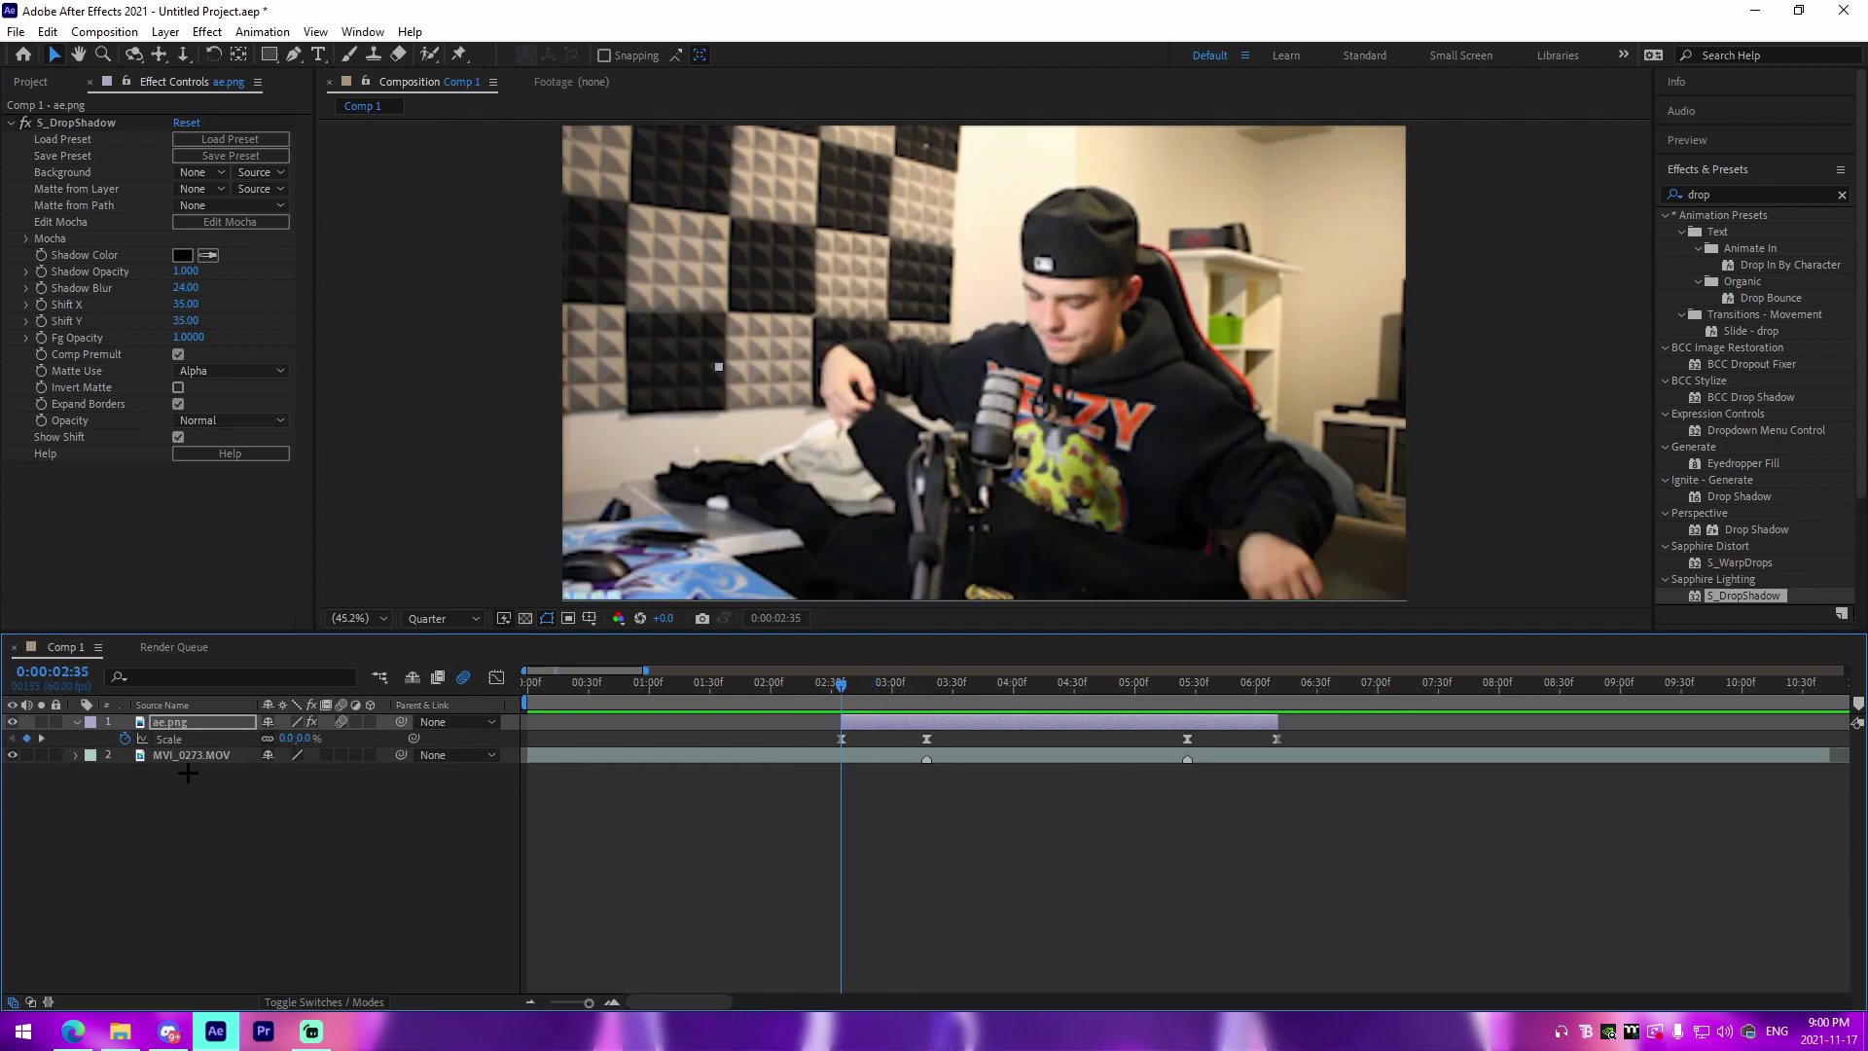
pyautogui.press('s')
pyautogui.press('r')
# Set the logo's Rotation at 0:00:03:17 to one full turn, 1x+0.0°.
pyautogui.moveTo(873, 697); pyautogui.dragTo(927, 696)
pyautogui.moveTo(289, 745); pyautogui.dragTo(669, 766)
pyautogui.click(292, 739)
pyautogui.write('0')
pyautogui.press('Return')
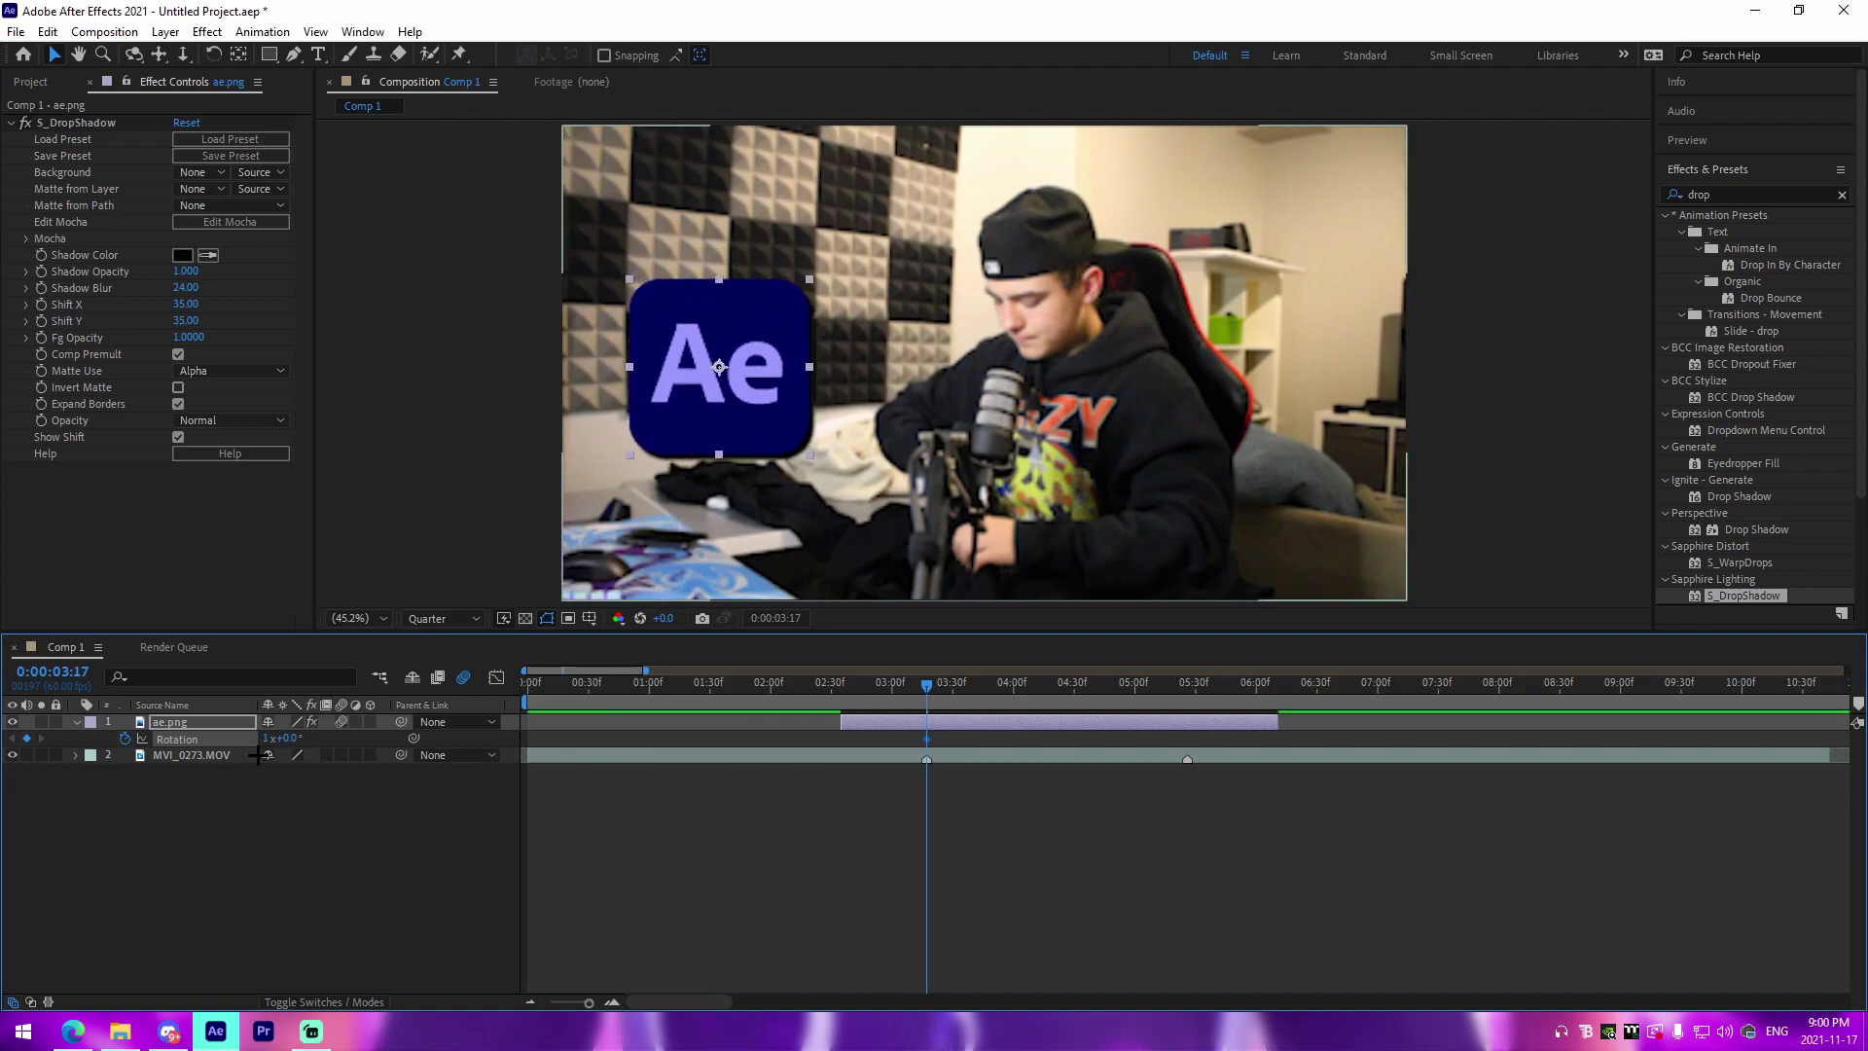
# Set the logo's Rotation to 0x+0.0° at the layer's start, 0:00:02:35, and preview the spin-in.
pyautogui.click(837, 685)
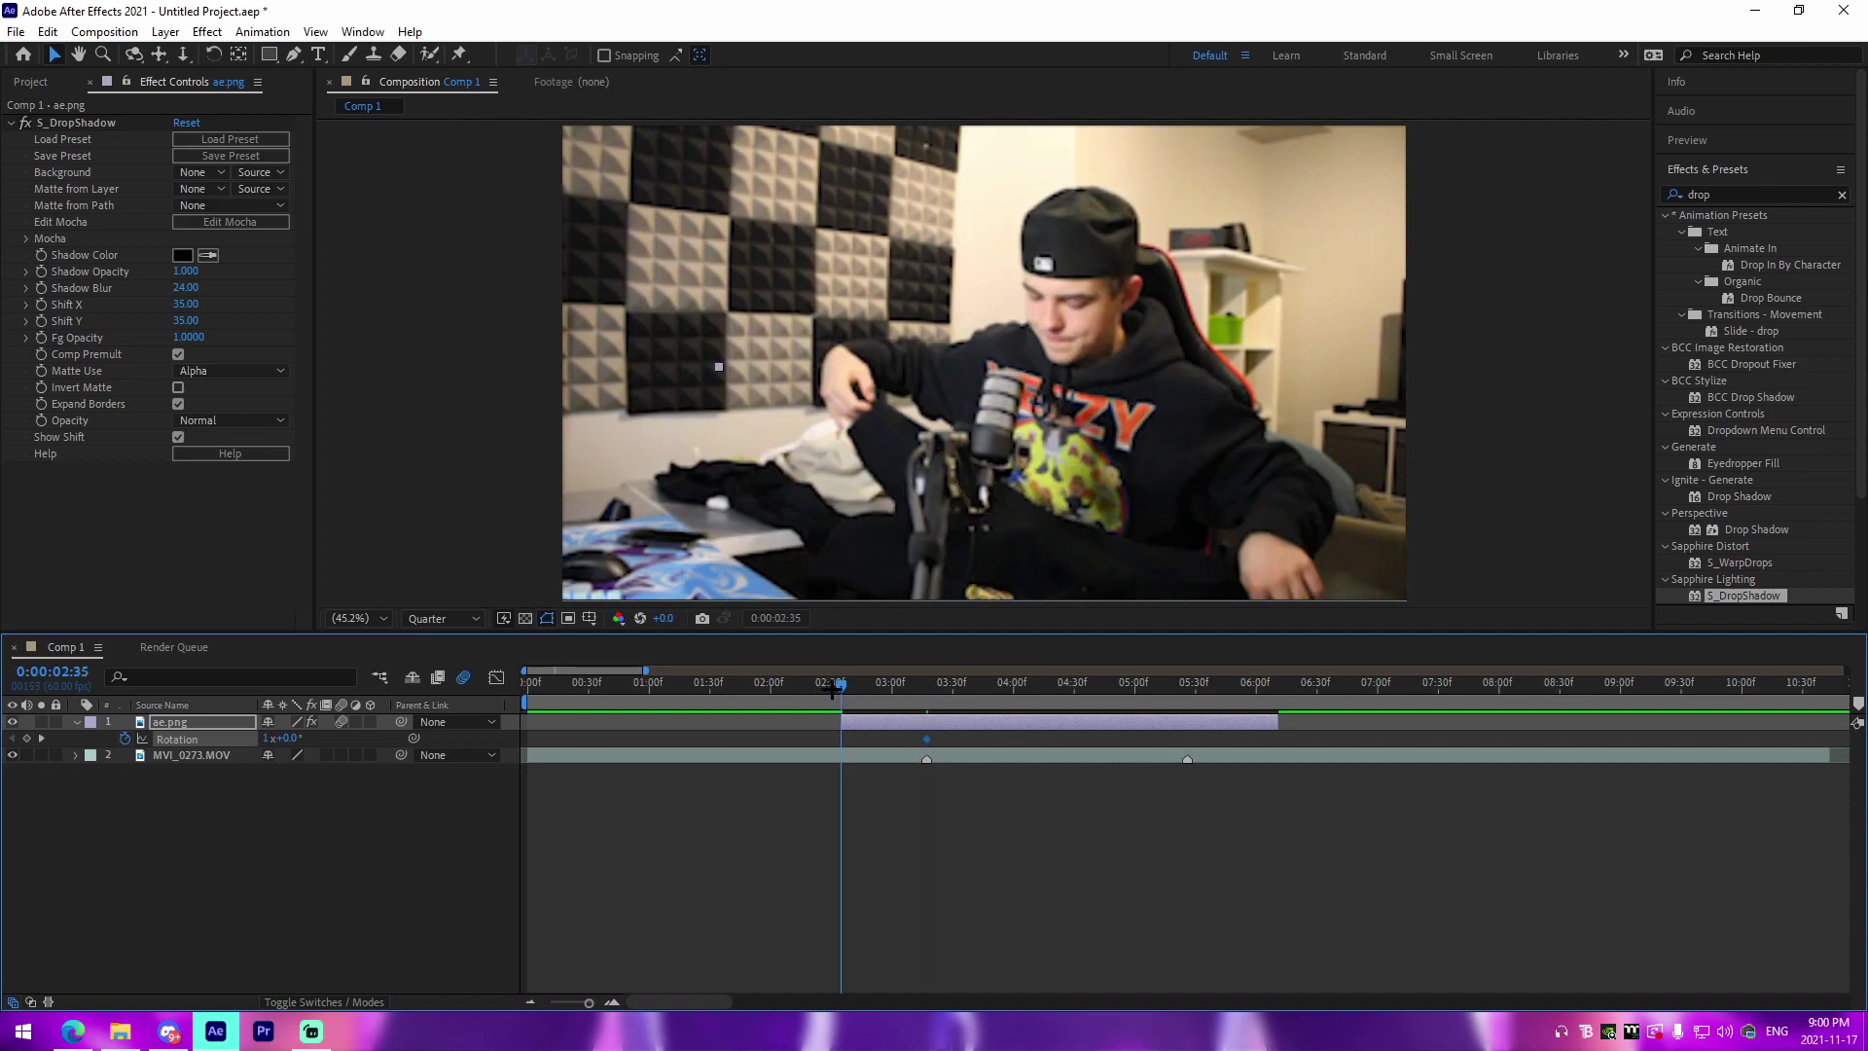
pyautogui.click(269, 739)
pyautogui.write('0')
pyautogui.press('Return')
pyautogui.press('space')
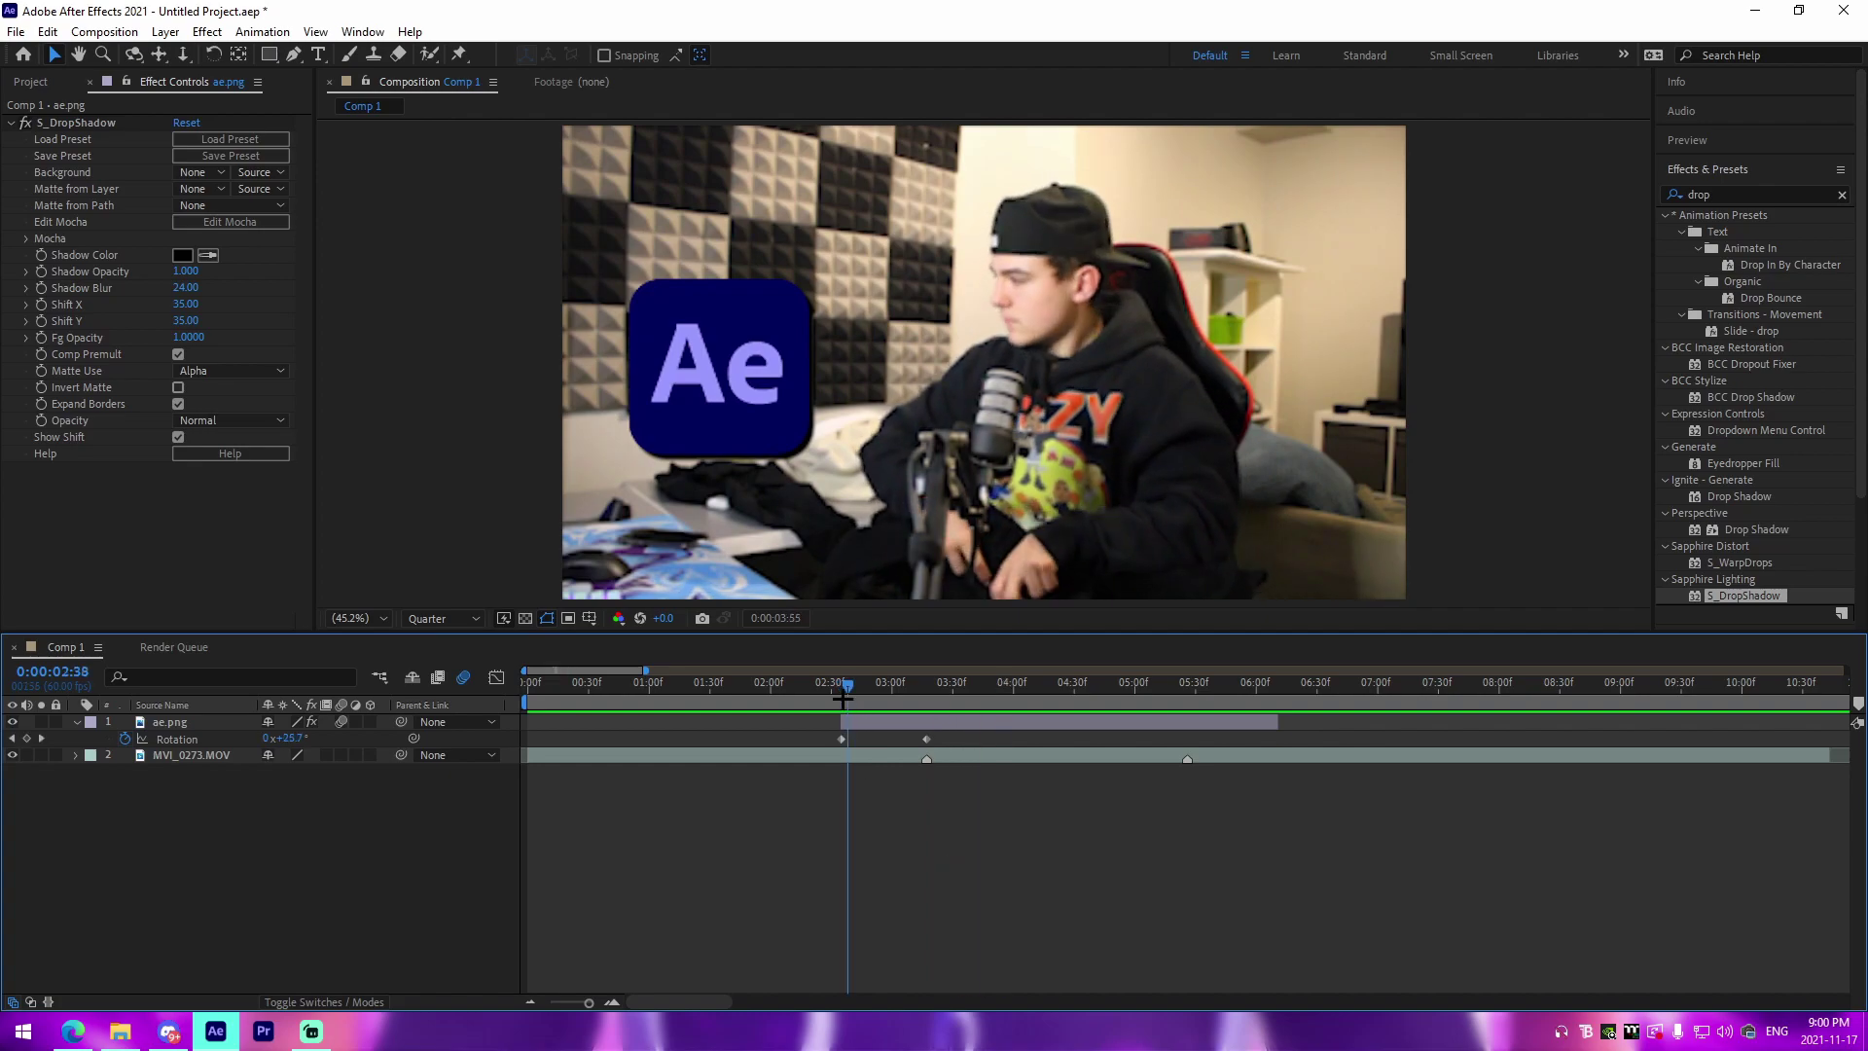
pyautogui.press('space')
# Copy both Rotation keyframes to the second marker, 0:00:05:26, and arrange them to rotate from one turn back to 0°.
pyautogui.click(927, 696)
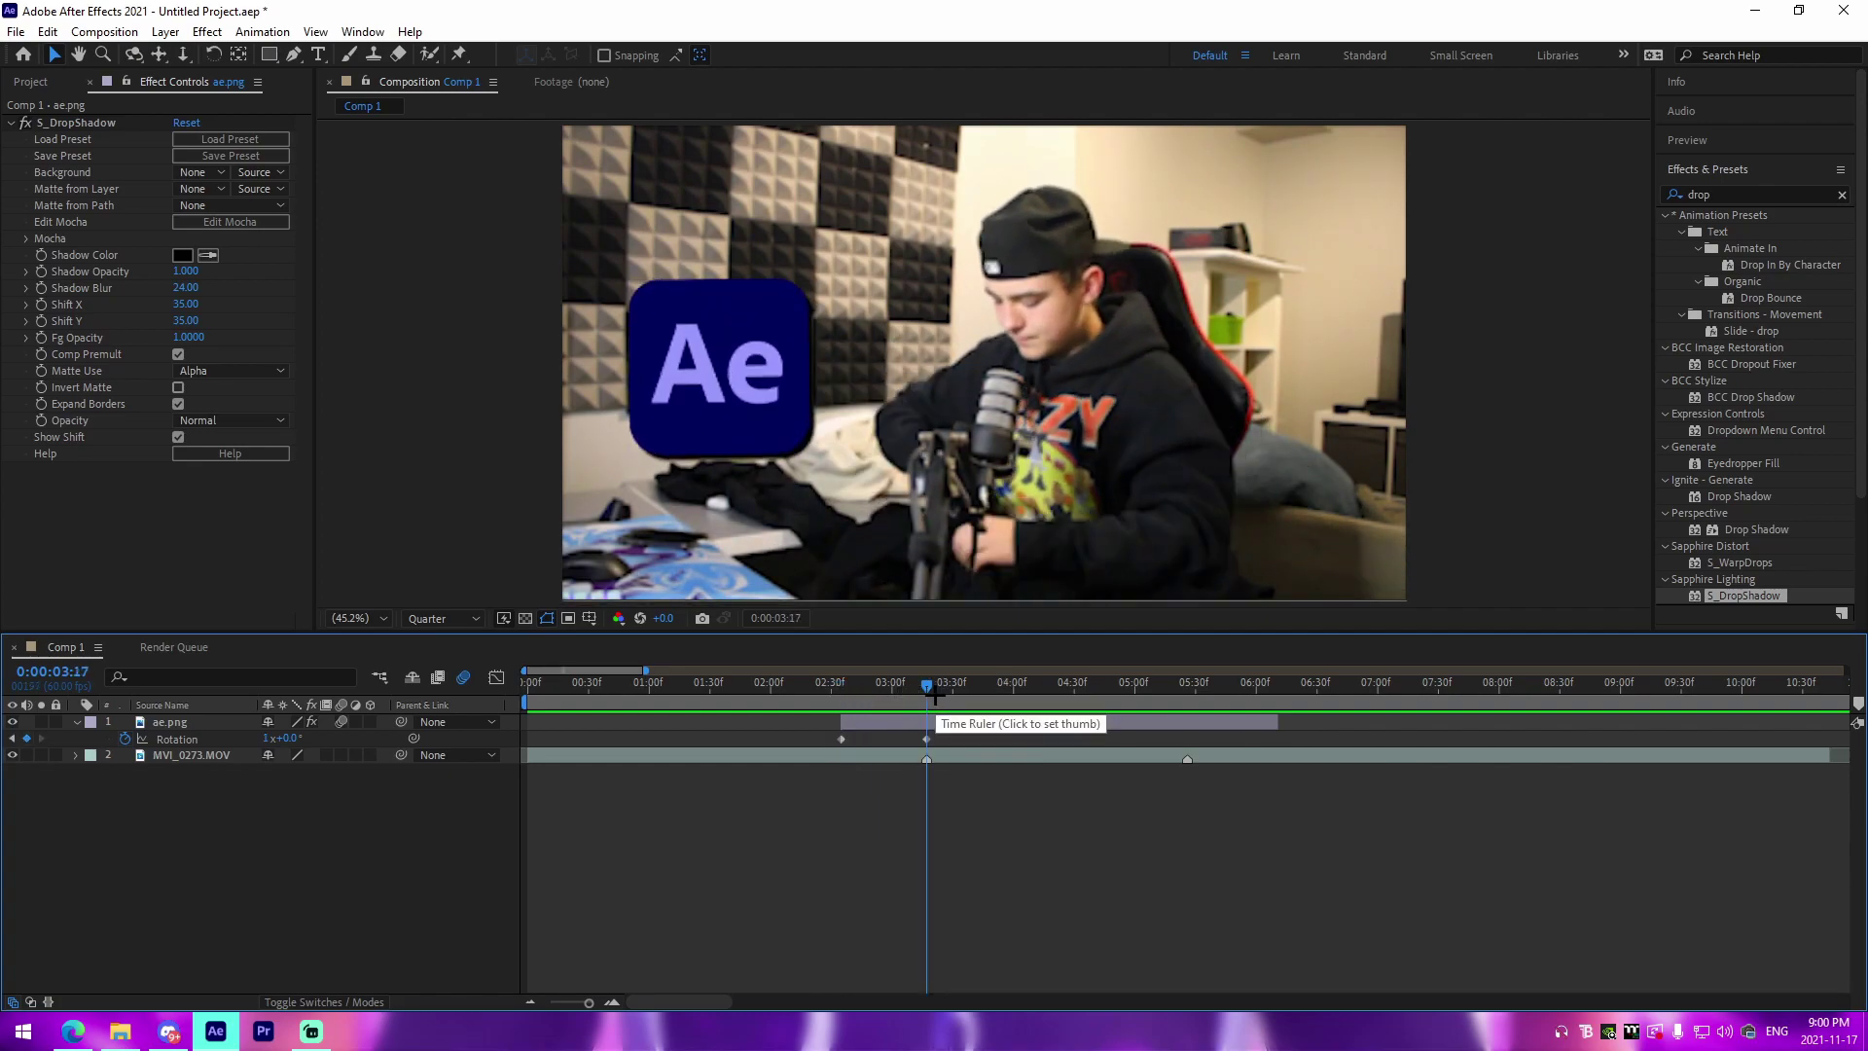
pyautogui.moveTo(812, 733); pyautogui.dragTo(1005, 777)
pyautogui.hotkey('ctrl', 'c')
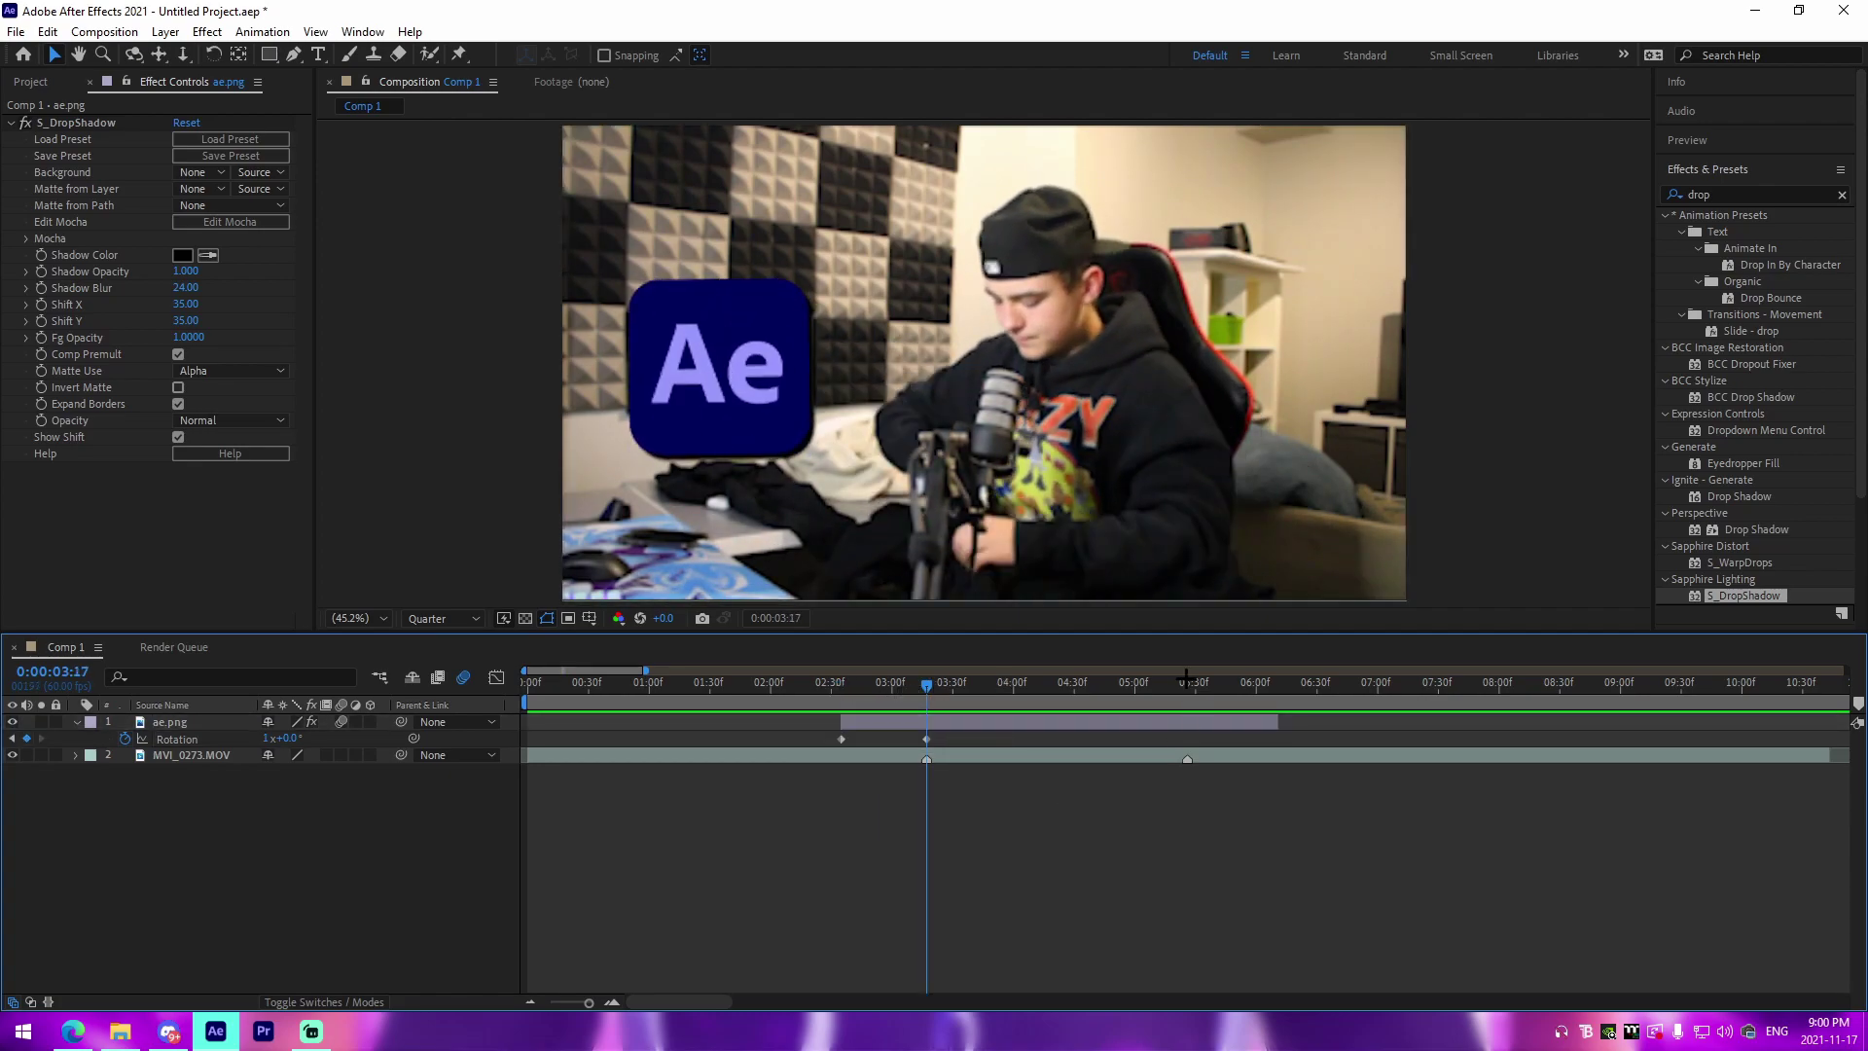
pyautogui.click(1187, 684)
pyautogui.hotkey('ctrl', 'v')
pyautogui.moveTo(1187, 739)
pyautogui.mouseDown()
pyautogui.moveTo(1275, 741)
pyautogui.moveTo(1186, 751)
pyautogui.mouseUp()
pyautogui.click(1352, 739)
# Apply Easy Ease to all four Rotation keyframes and lengthen both handles between the first two to steepen the spin-in curve.
pyautogui.moveTo(1359, 739); pyautogui.dragTo(760, 743)
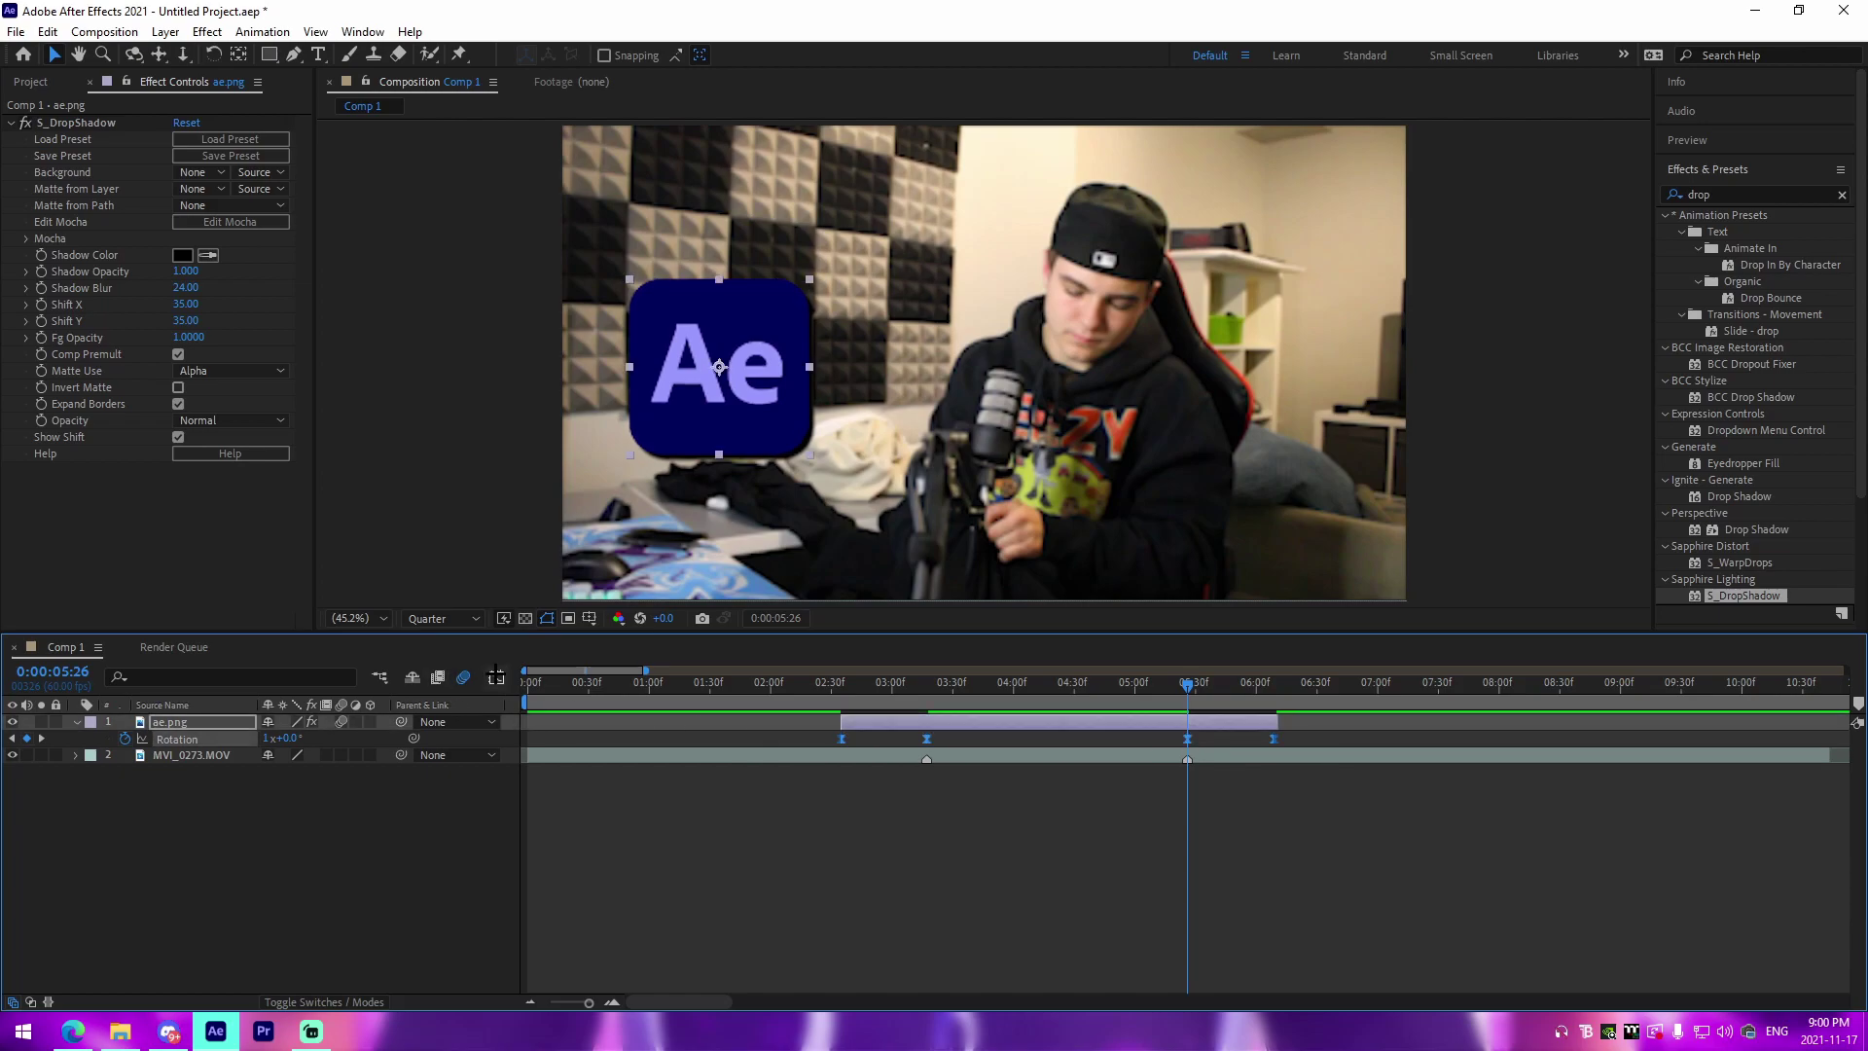
pyautogui.click(496, 677)
pyautogui.scroll(3, 1147, 897)
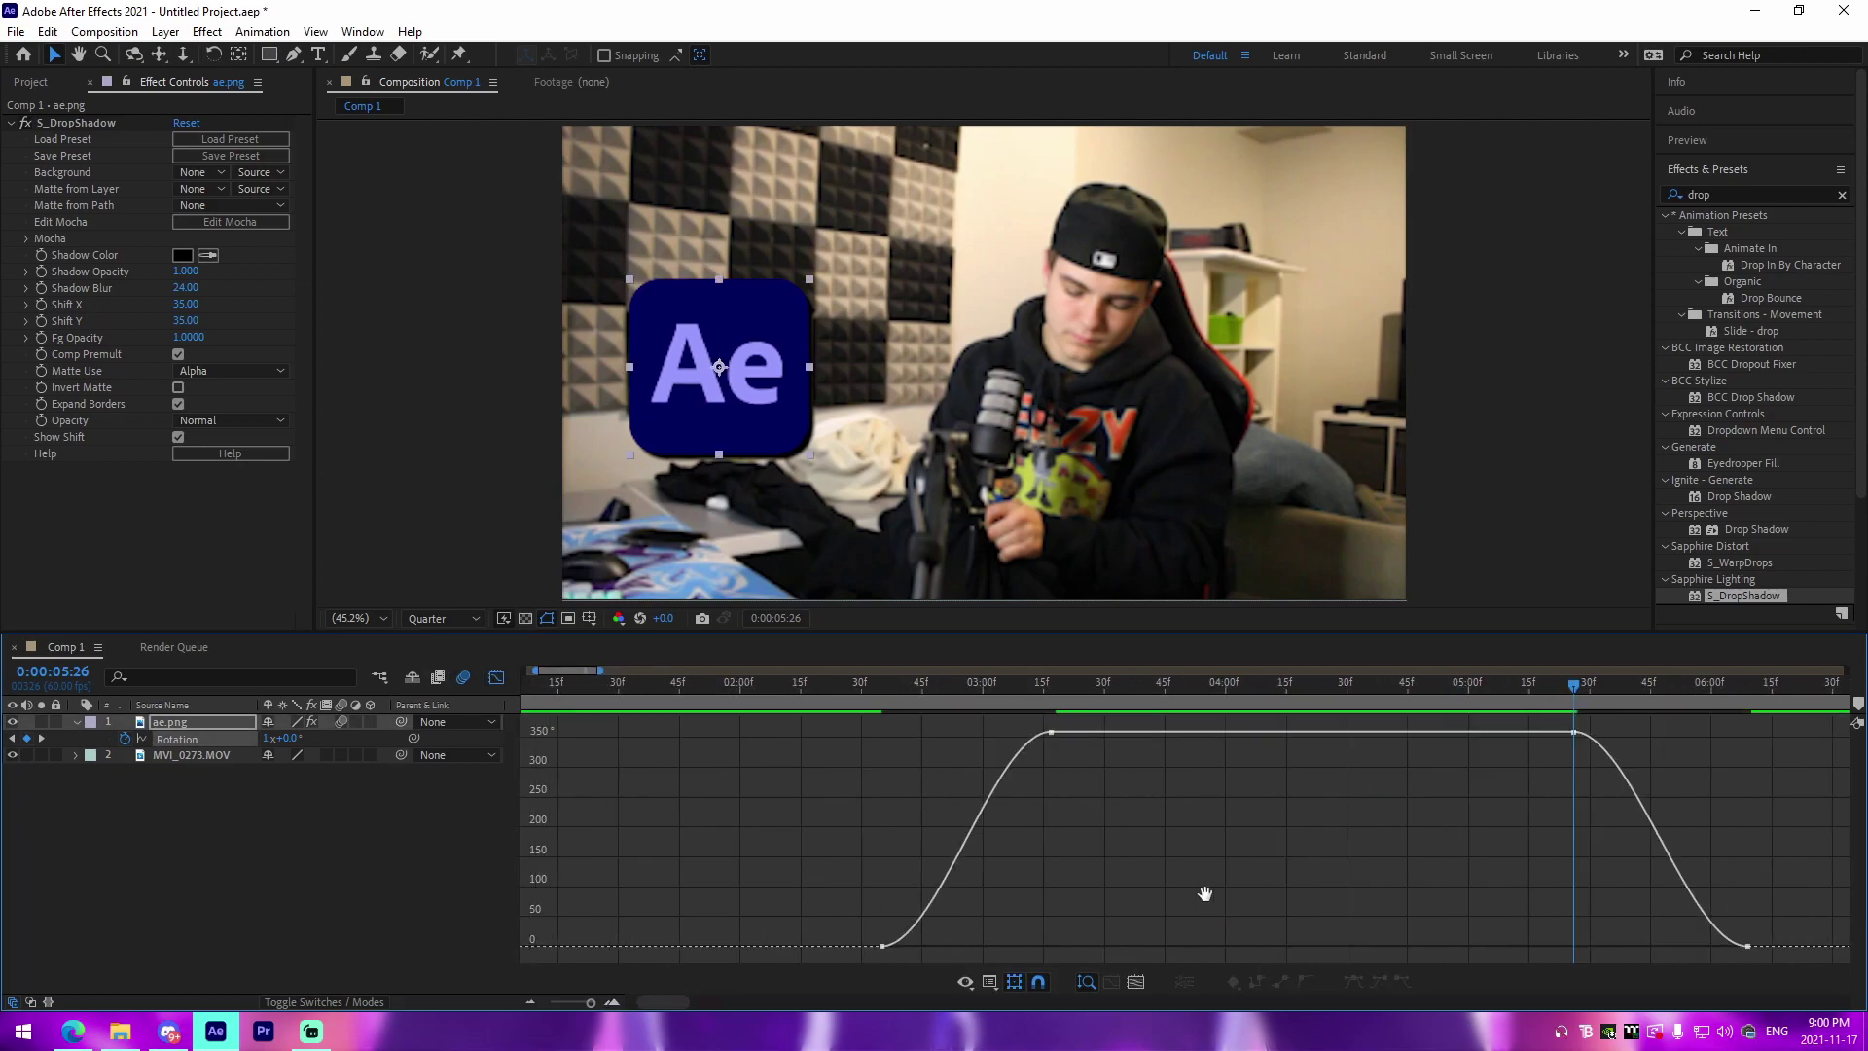
pyautogui.click(985, 945)
pyautogui.moveTo(1043, 945); pyautogui.dragTo(1126, 946)
pyautogui.moveTo(1095, 732); pyautogui.dragTo(1011, 732)
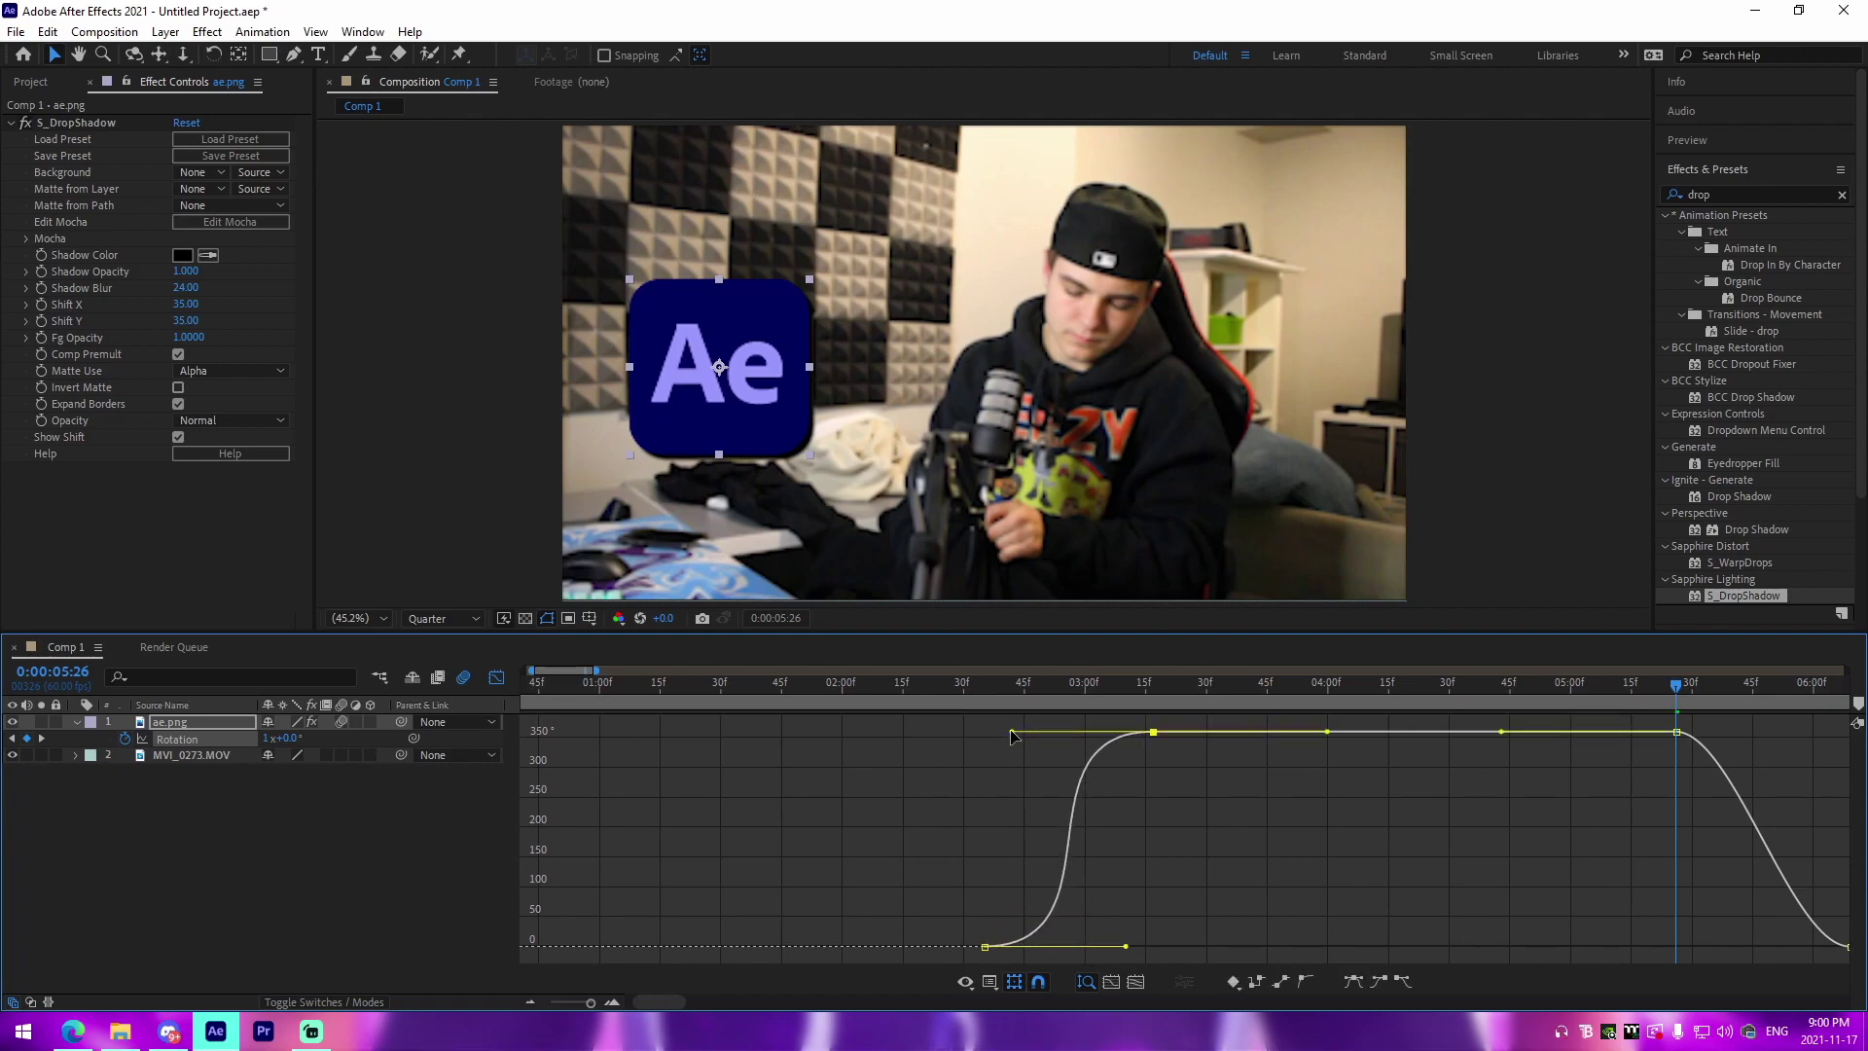
# Preview the logo's eased spin-in from just before the layer's start.
pyautogui.click(932, 708)
pyautogui.click(943, 701)
pyautogui.press('space')
pyautogui.click(951, 702)
pyautogui.press('space')
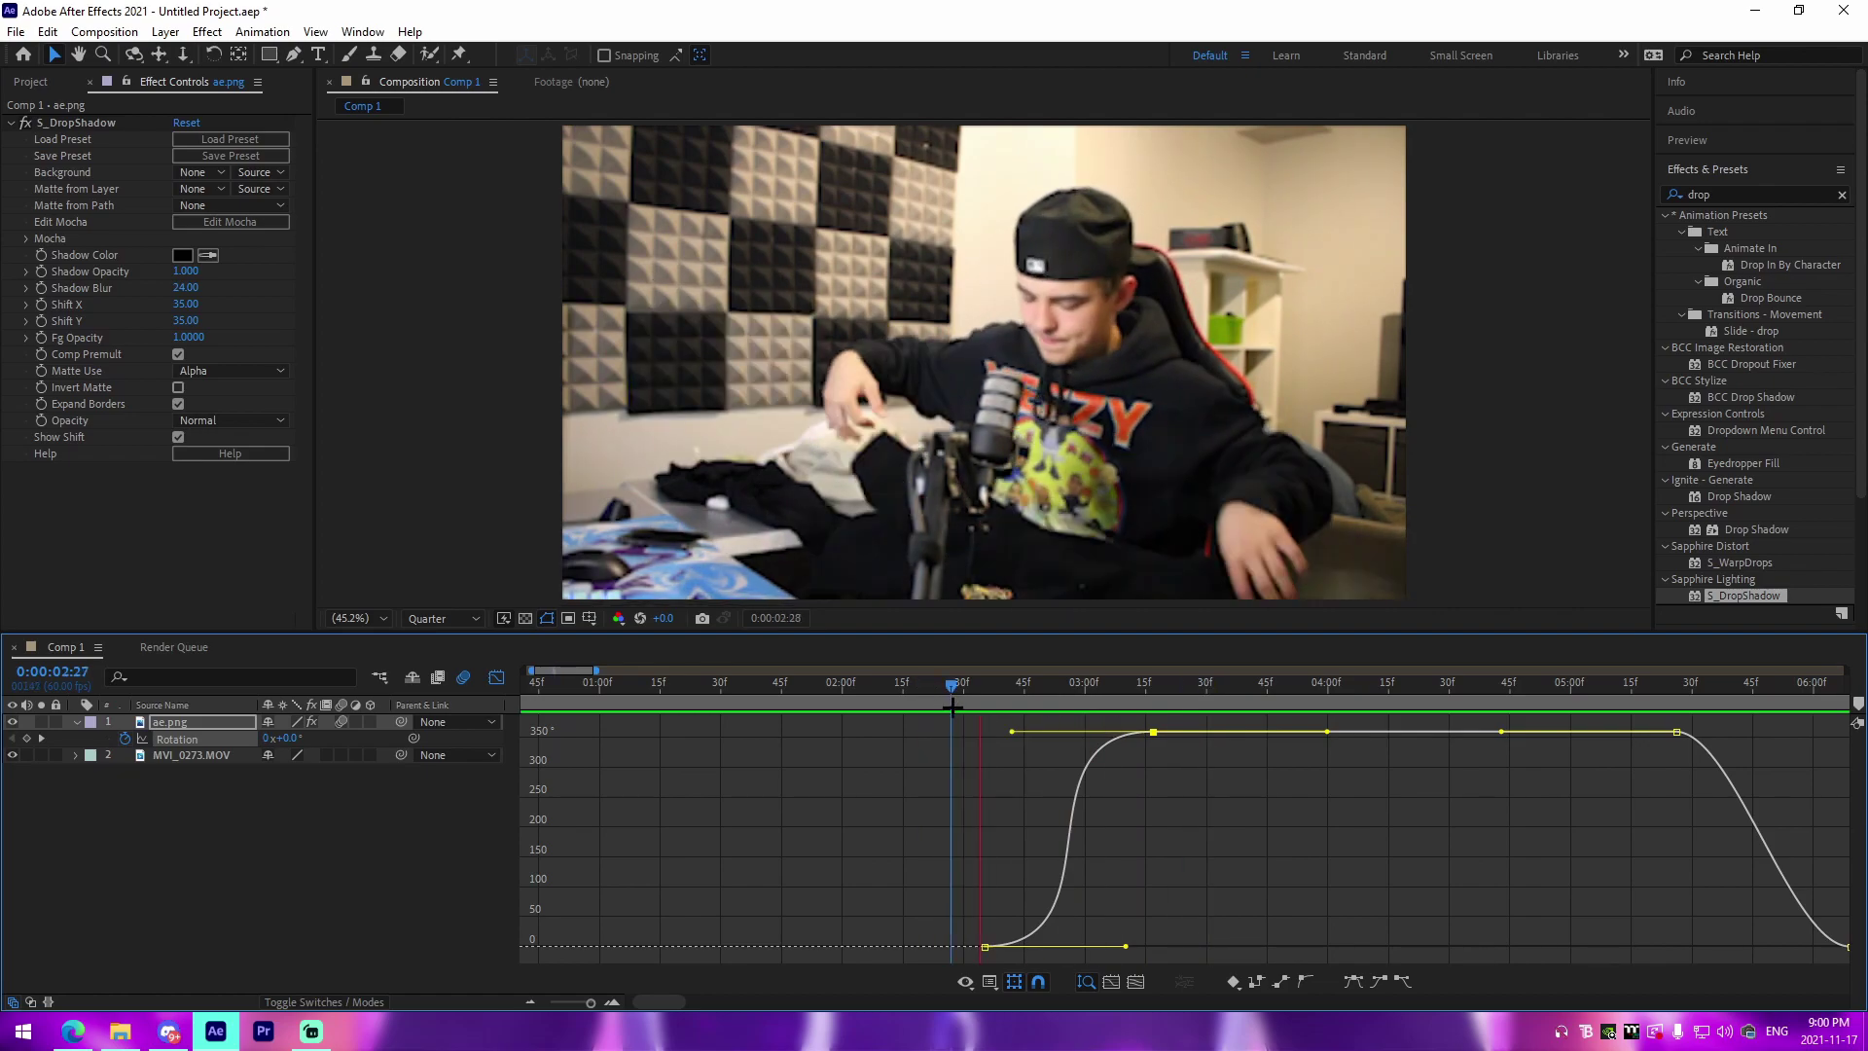
pyautogui.press('space')
# Lengthen both easing handles between the last two Rotation keyframes, preview the spin-out, and return to the layer timeline.
pyautogui.hscroll(3, 1039, 842)
pyautogui.click(1265, 732)
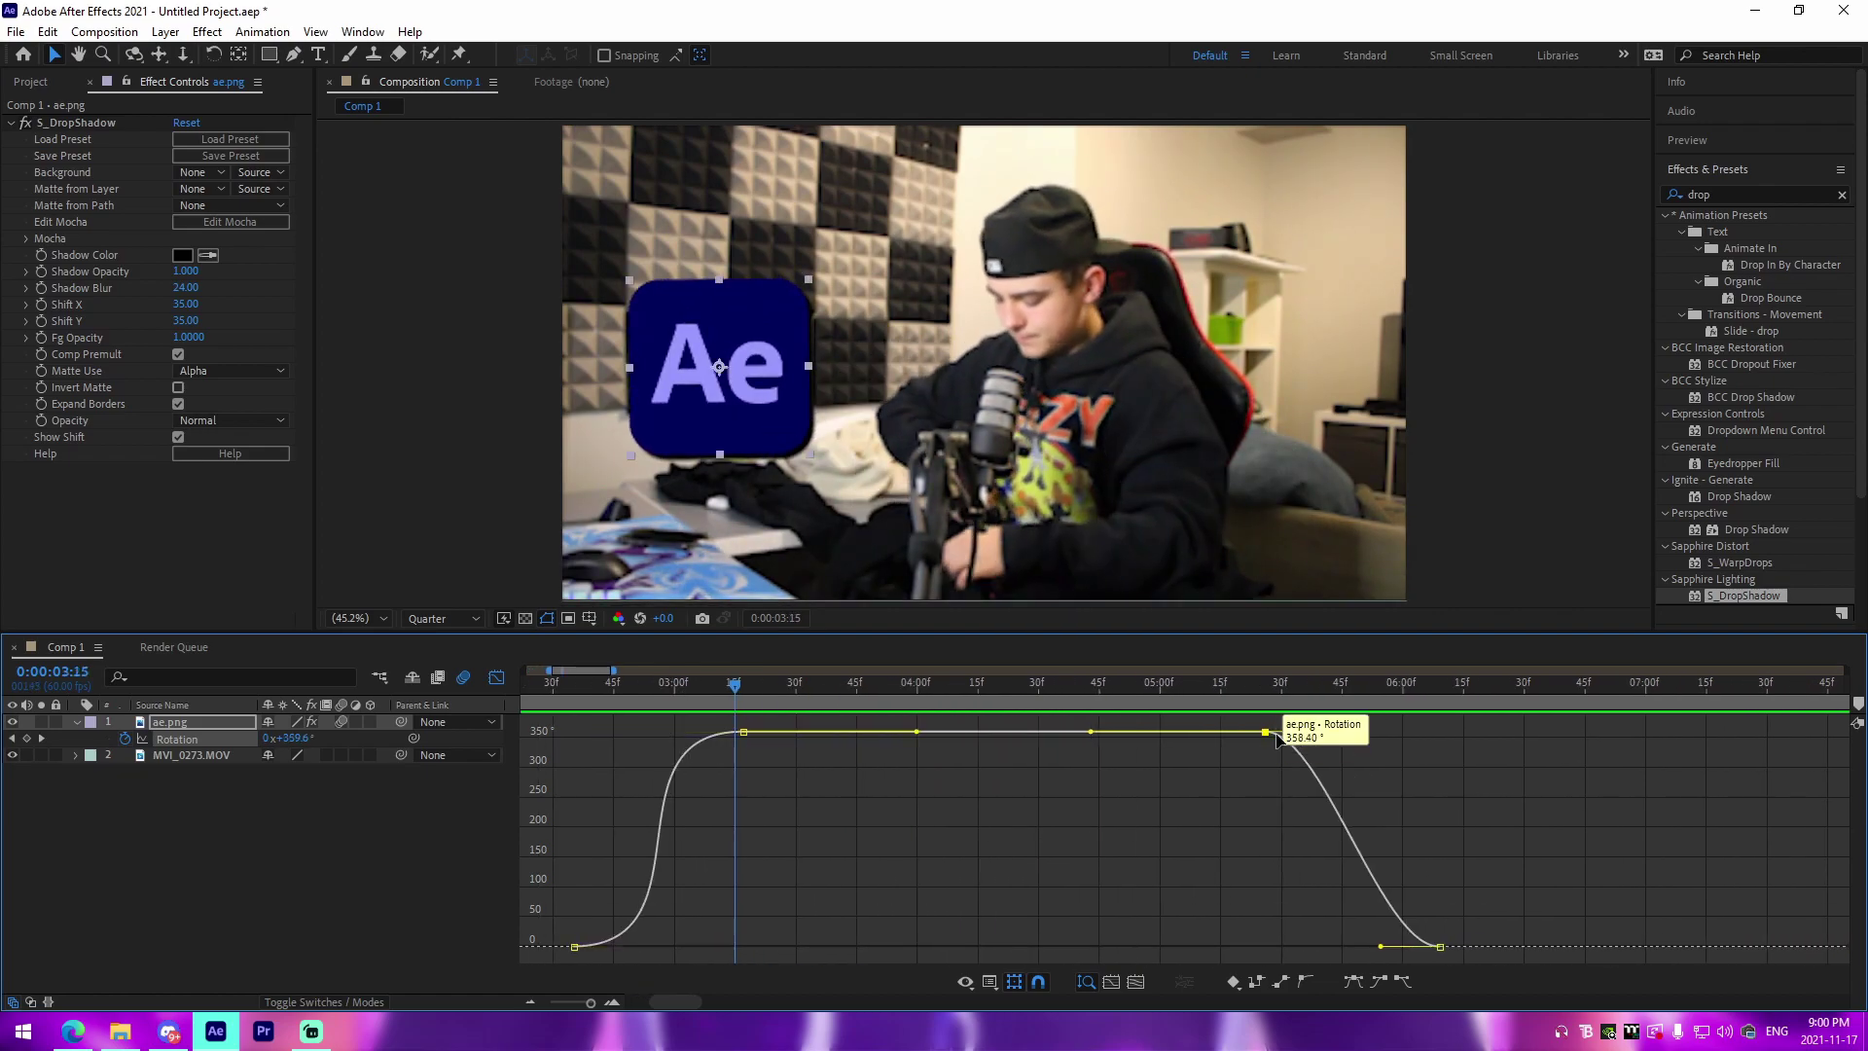
pyautogui.moveTo(1325, 732); pyautogui.dragTo(1395, 733)
pyautogui.moveTo(1380, 945); pyautogui.dragTo(1335, 946)
pyautogui.click(1213, 679)
pyautogui.press('space')
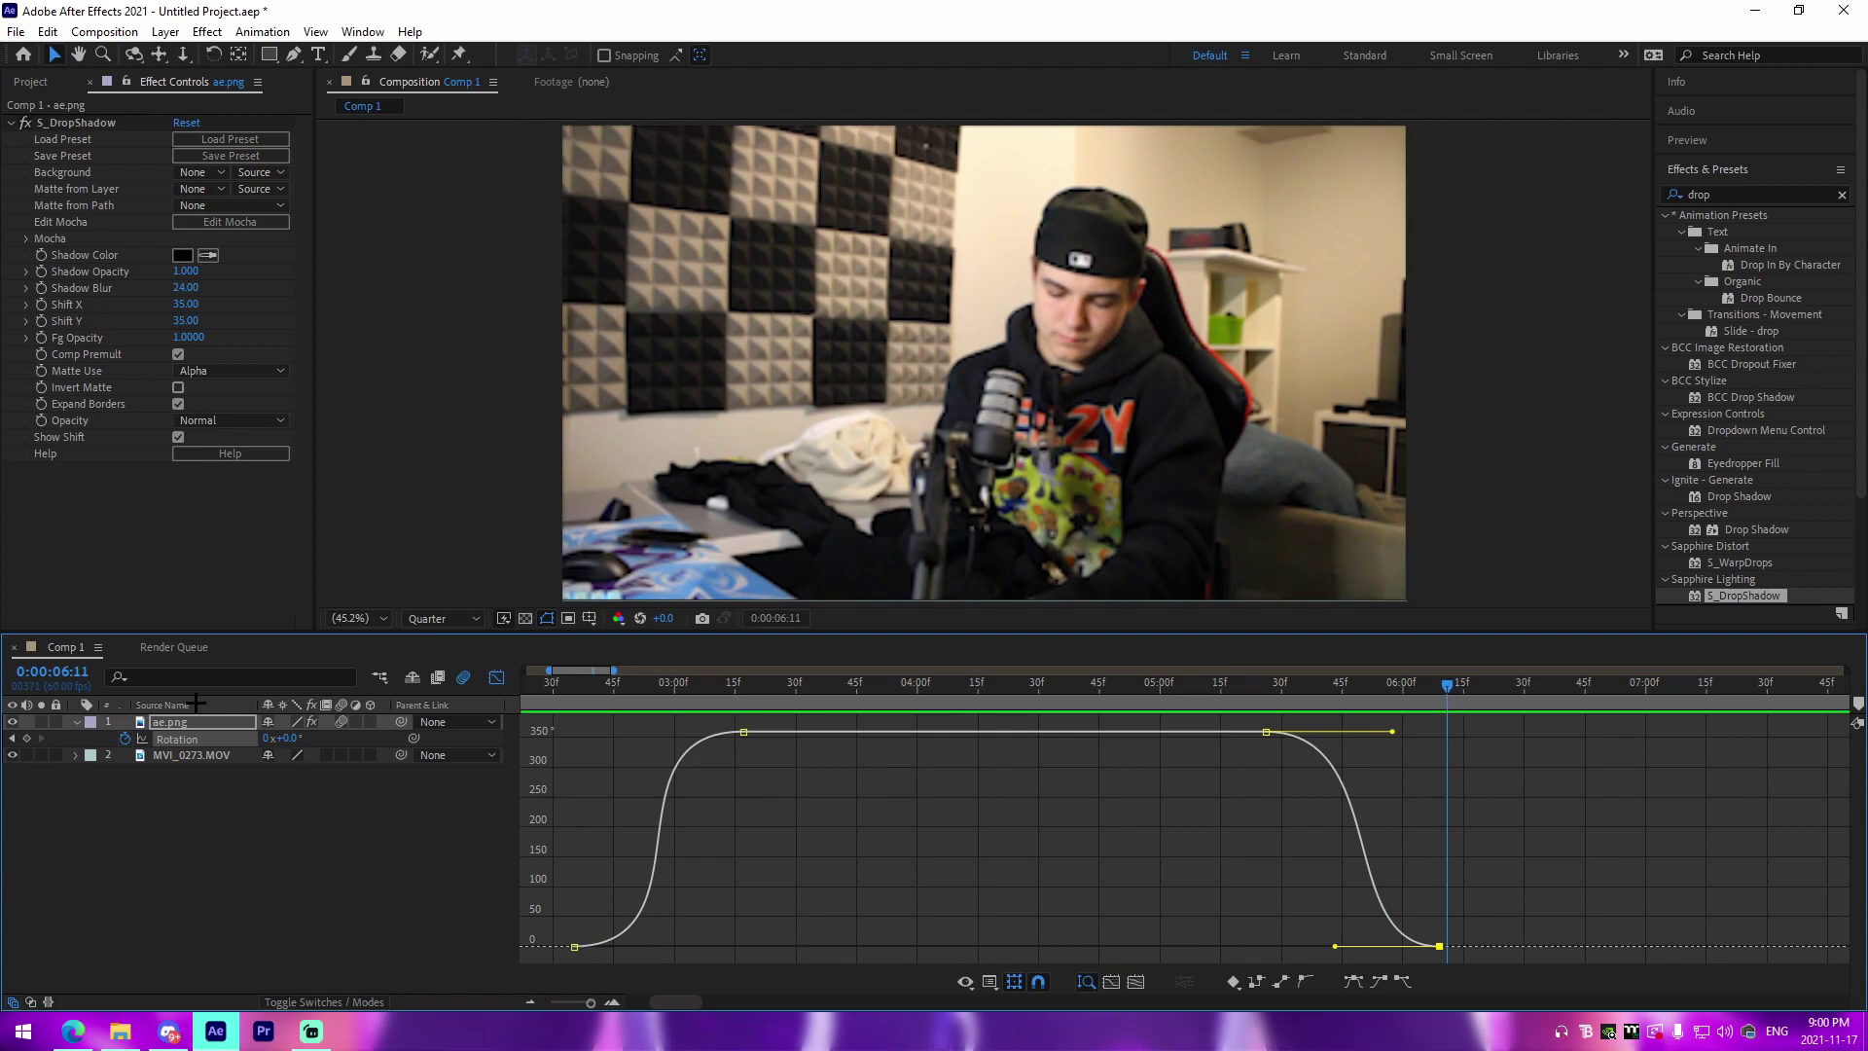
pyautogui.click(496, 677)
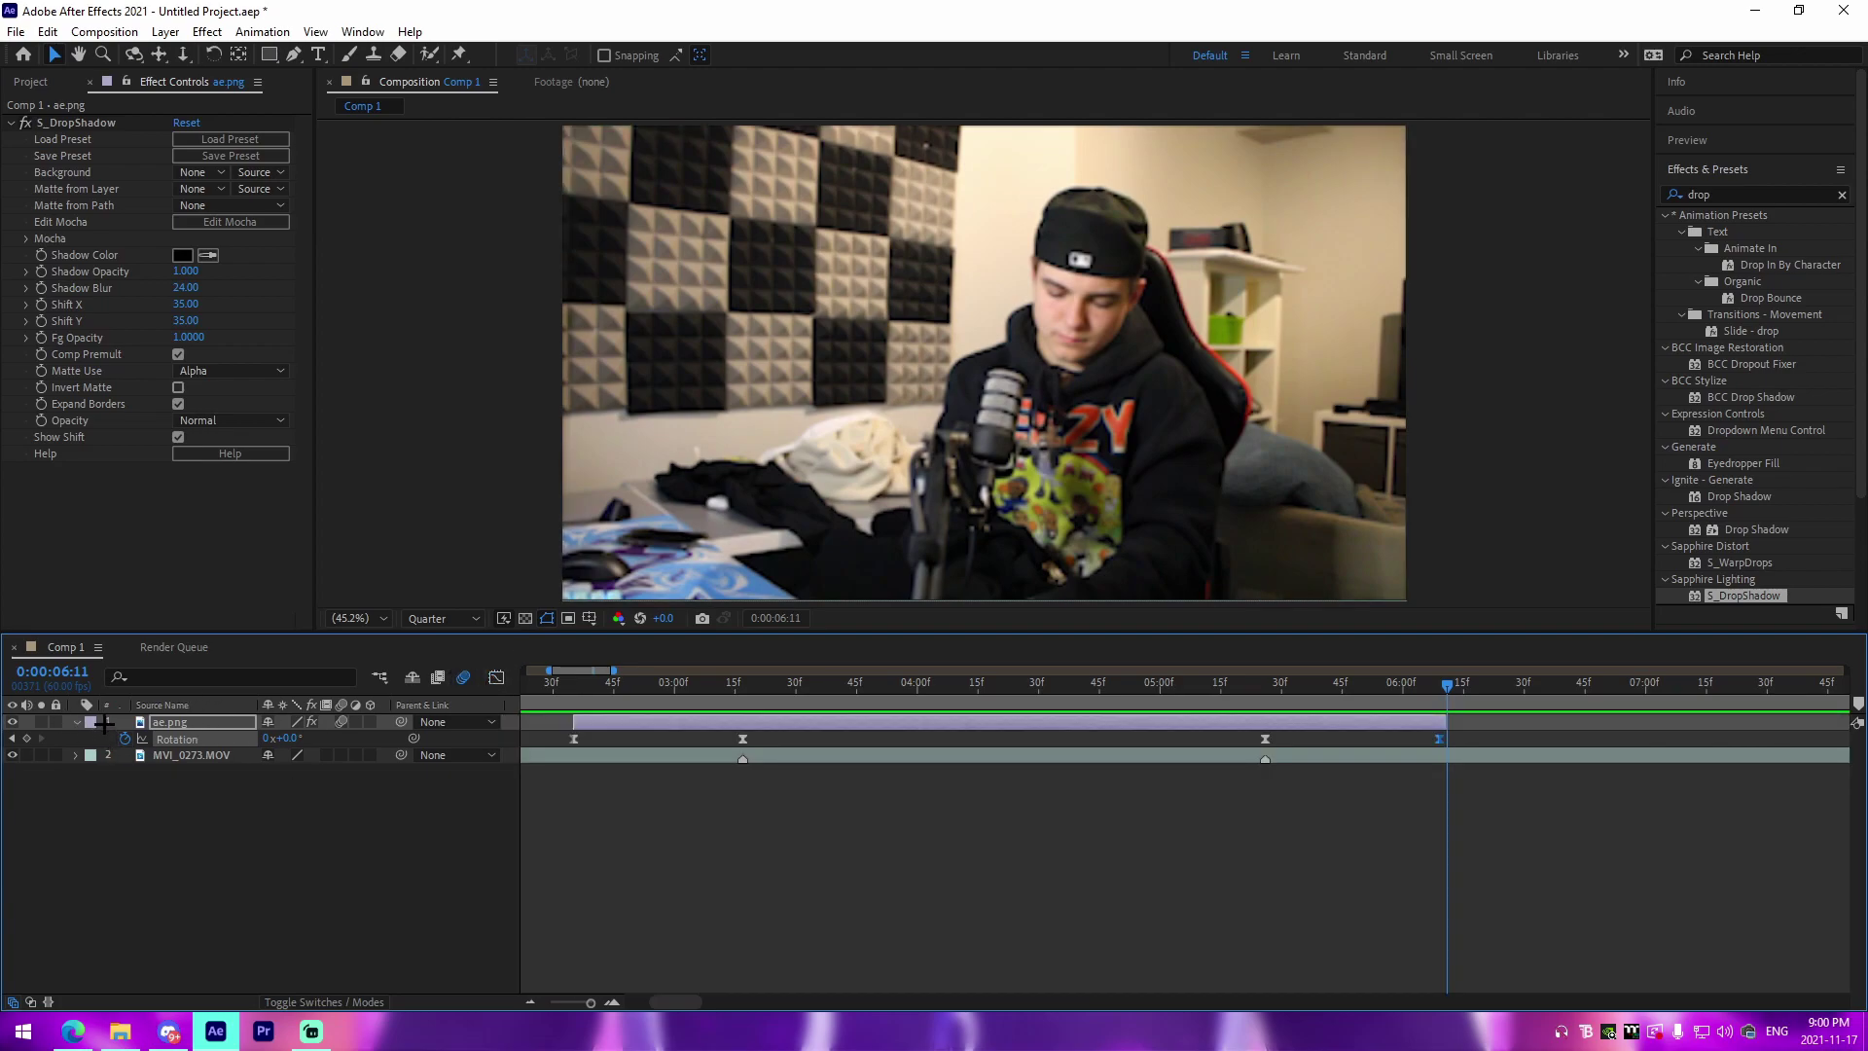
pyautogui.click(529, 1001)
pyautogui.click(1099, 860)
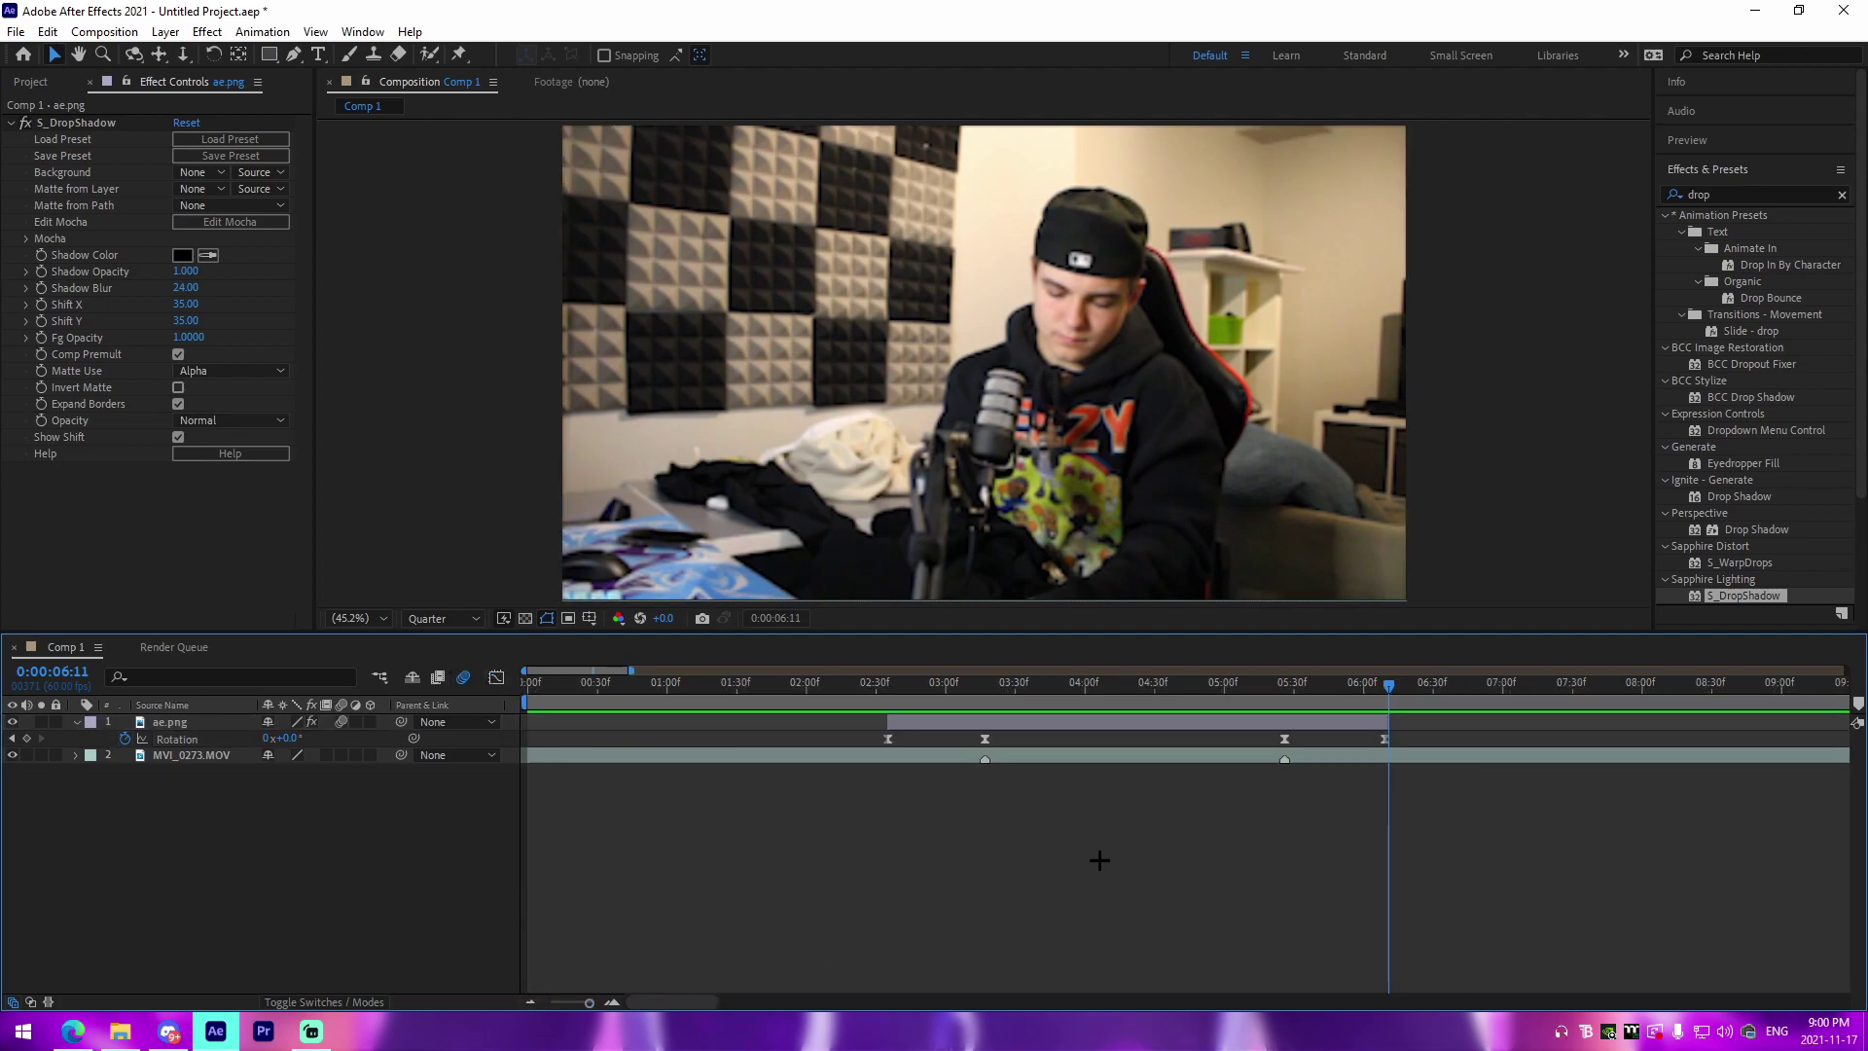